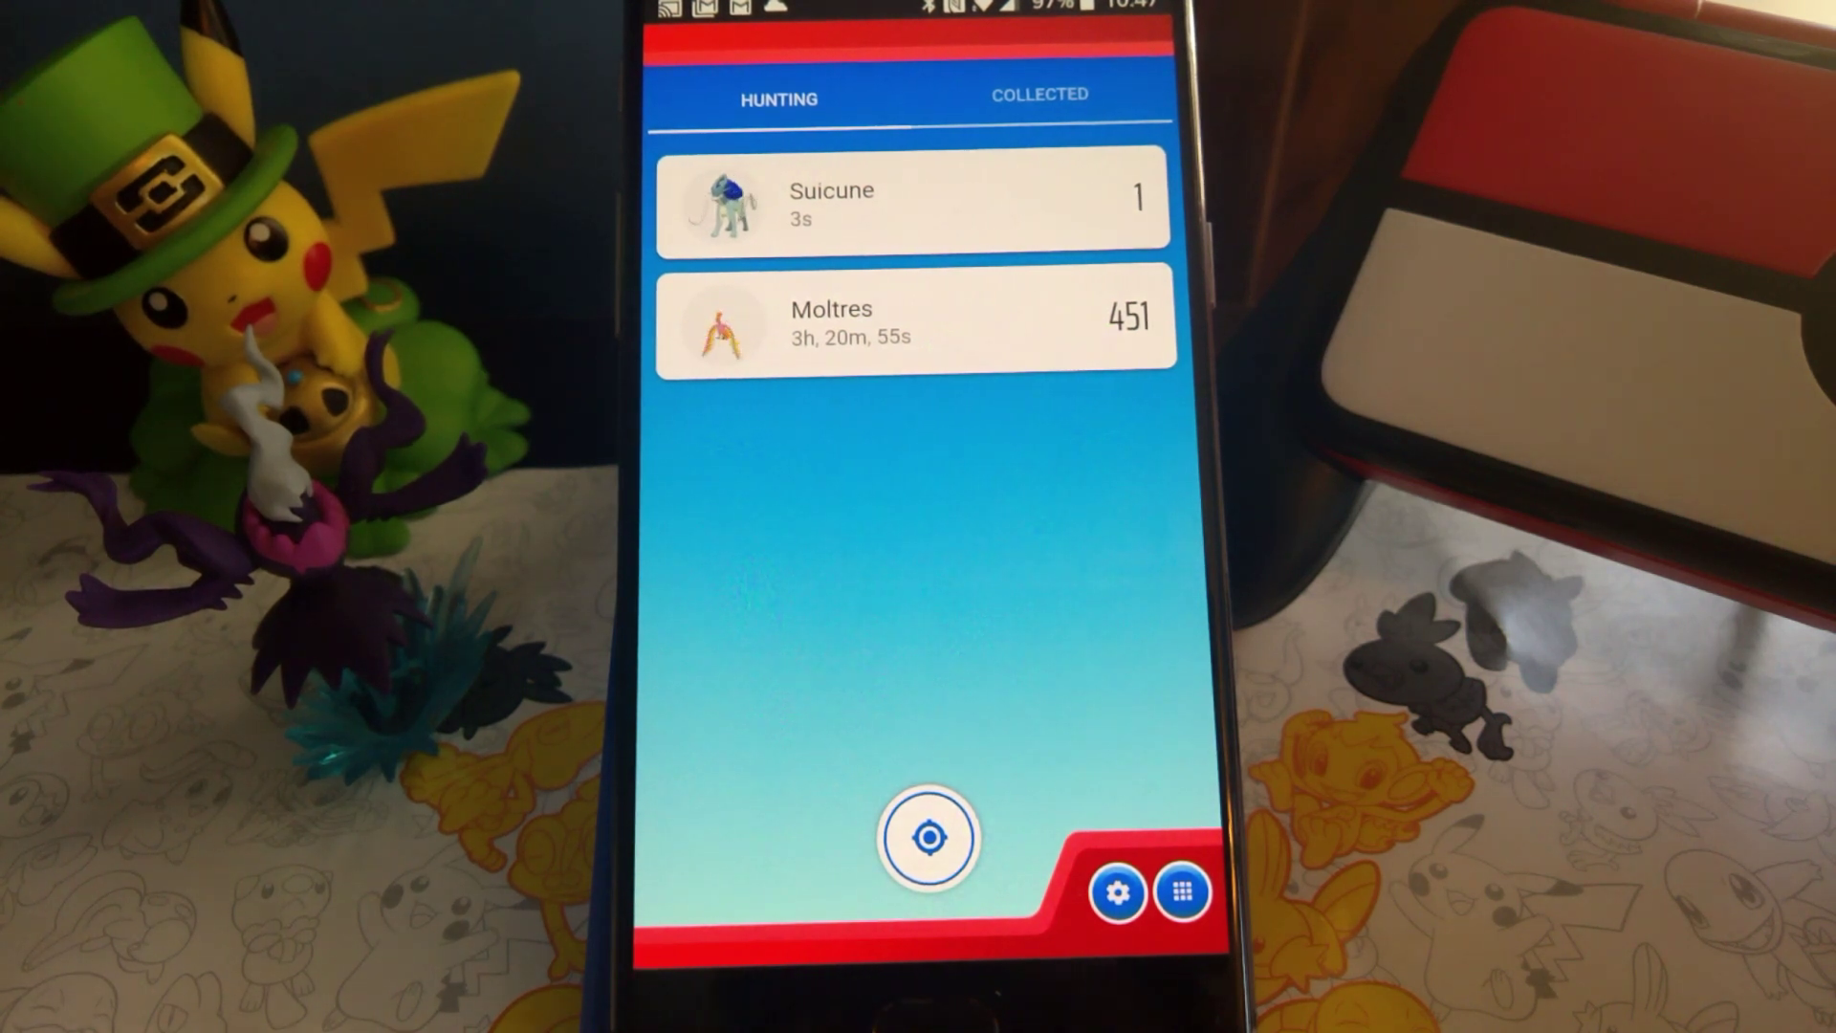
- View the list of collected Pokémon in the mobile hunt tracker
left_click(1040, 94)
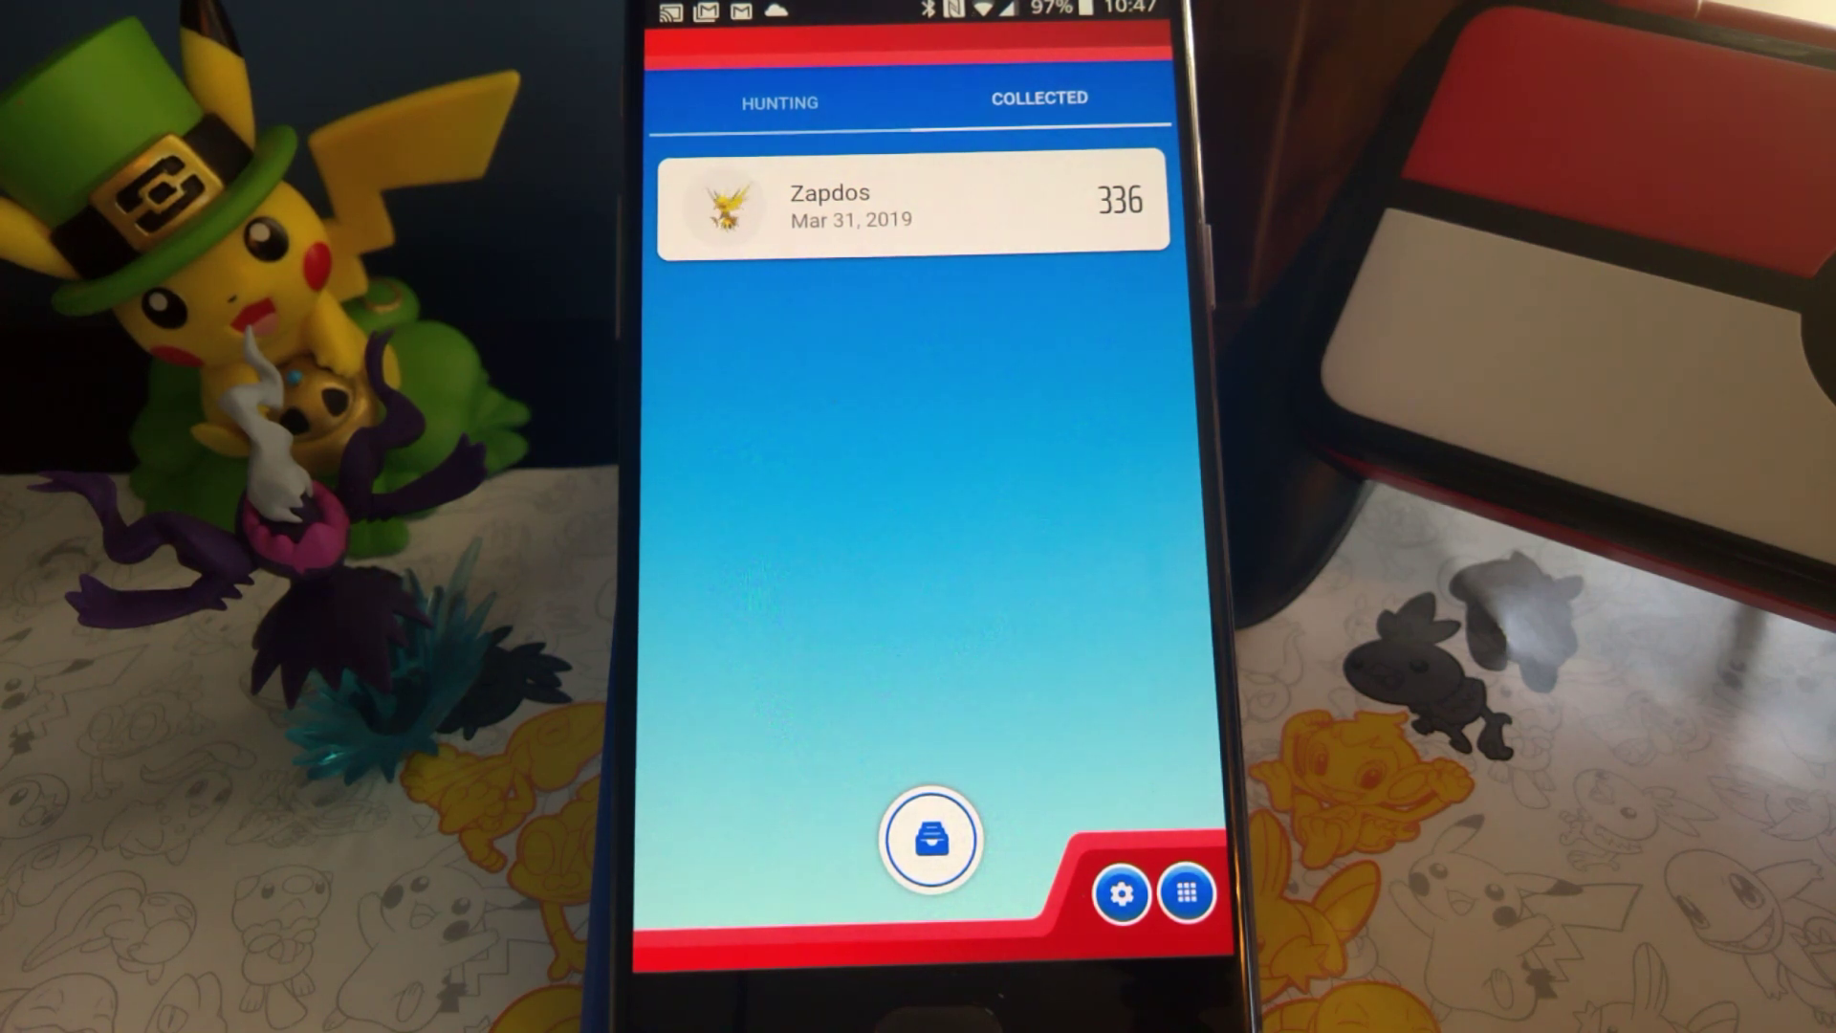
left_click(766, 197)
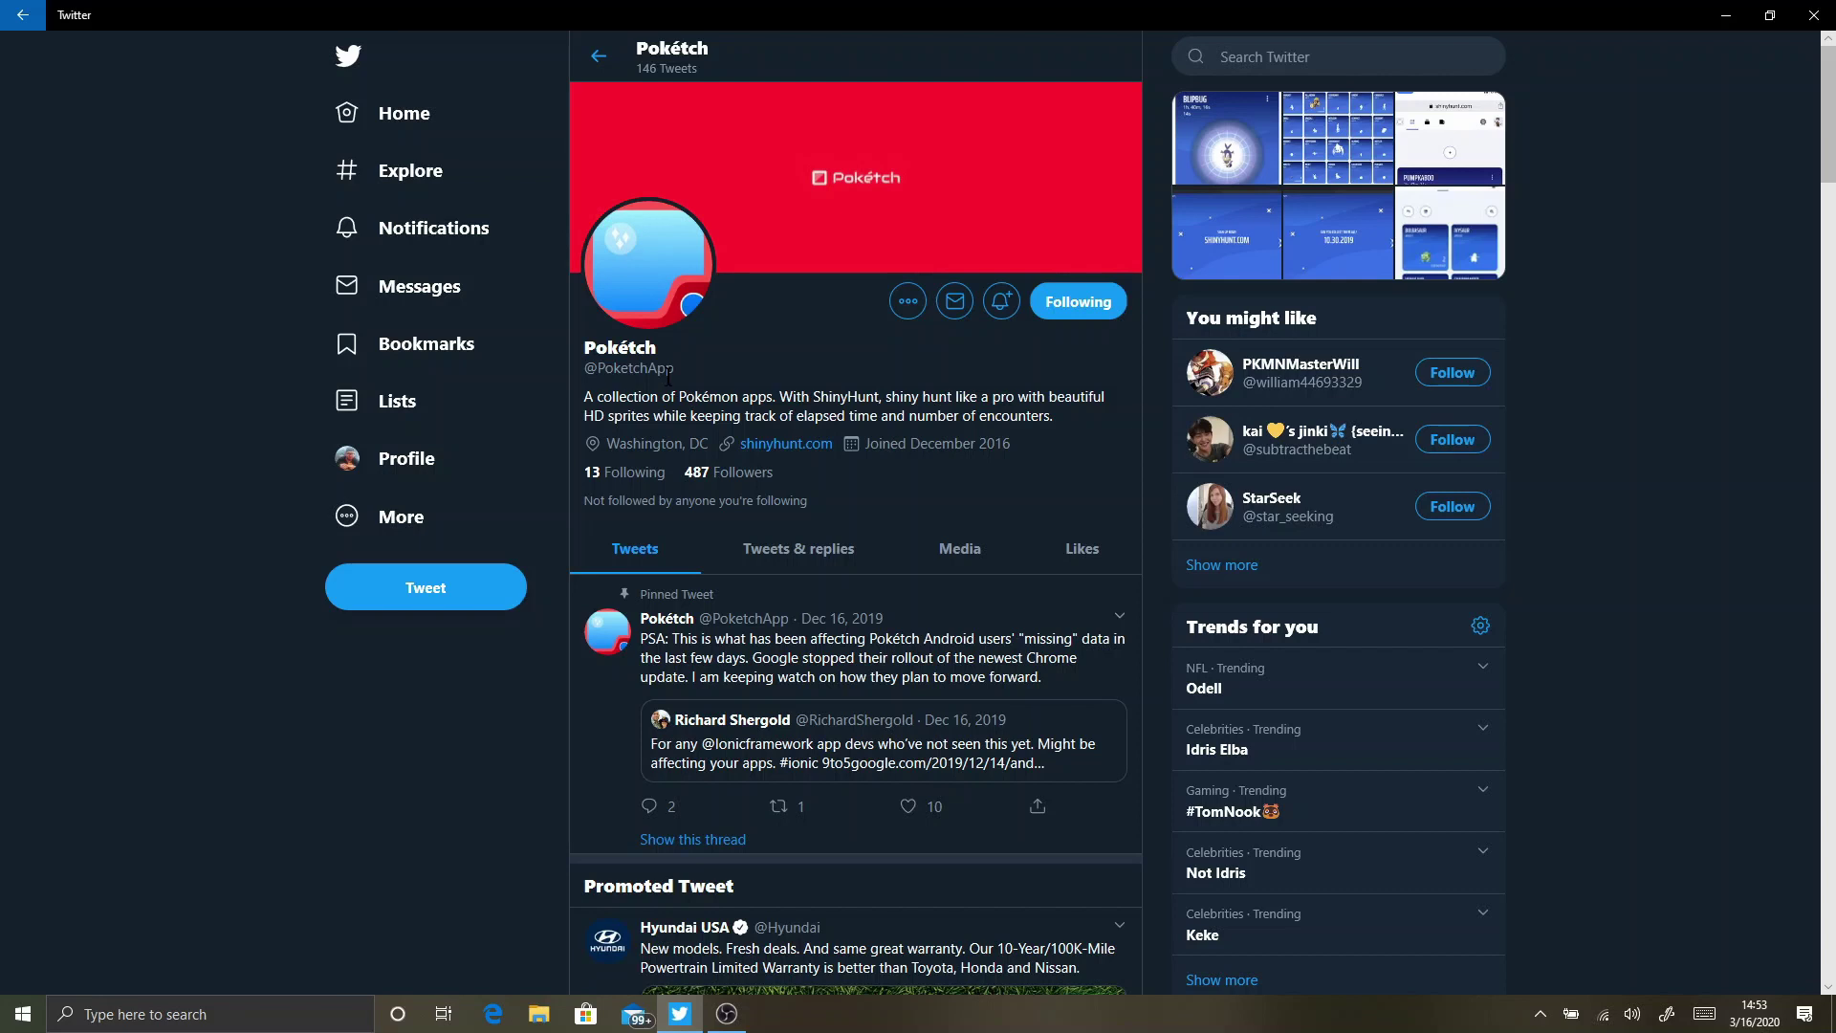
- Open the shinyhunt.com website linked in the Pokétch Twitter profile
left_click(776, 444)
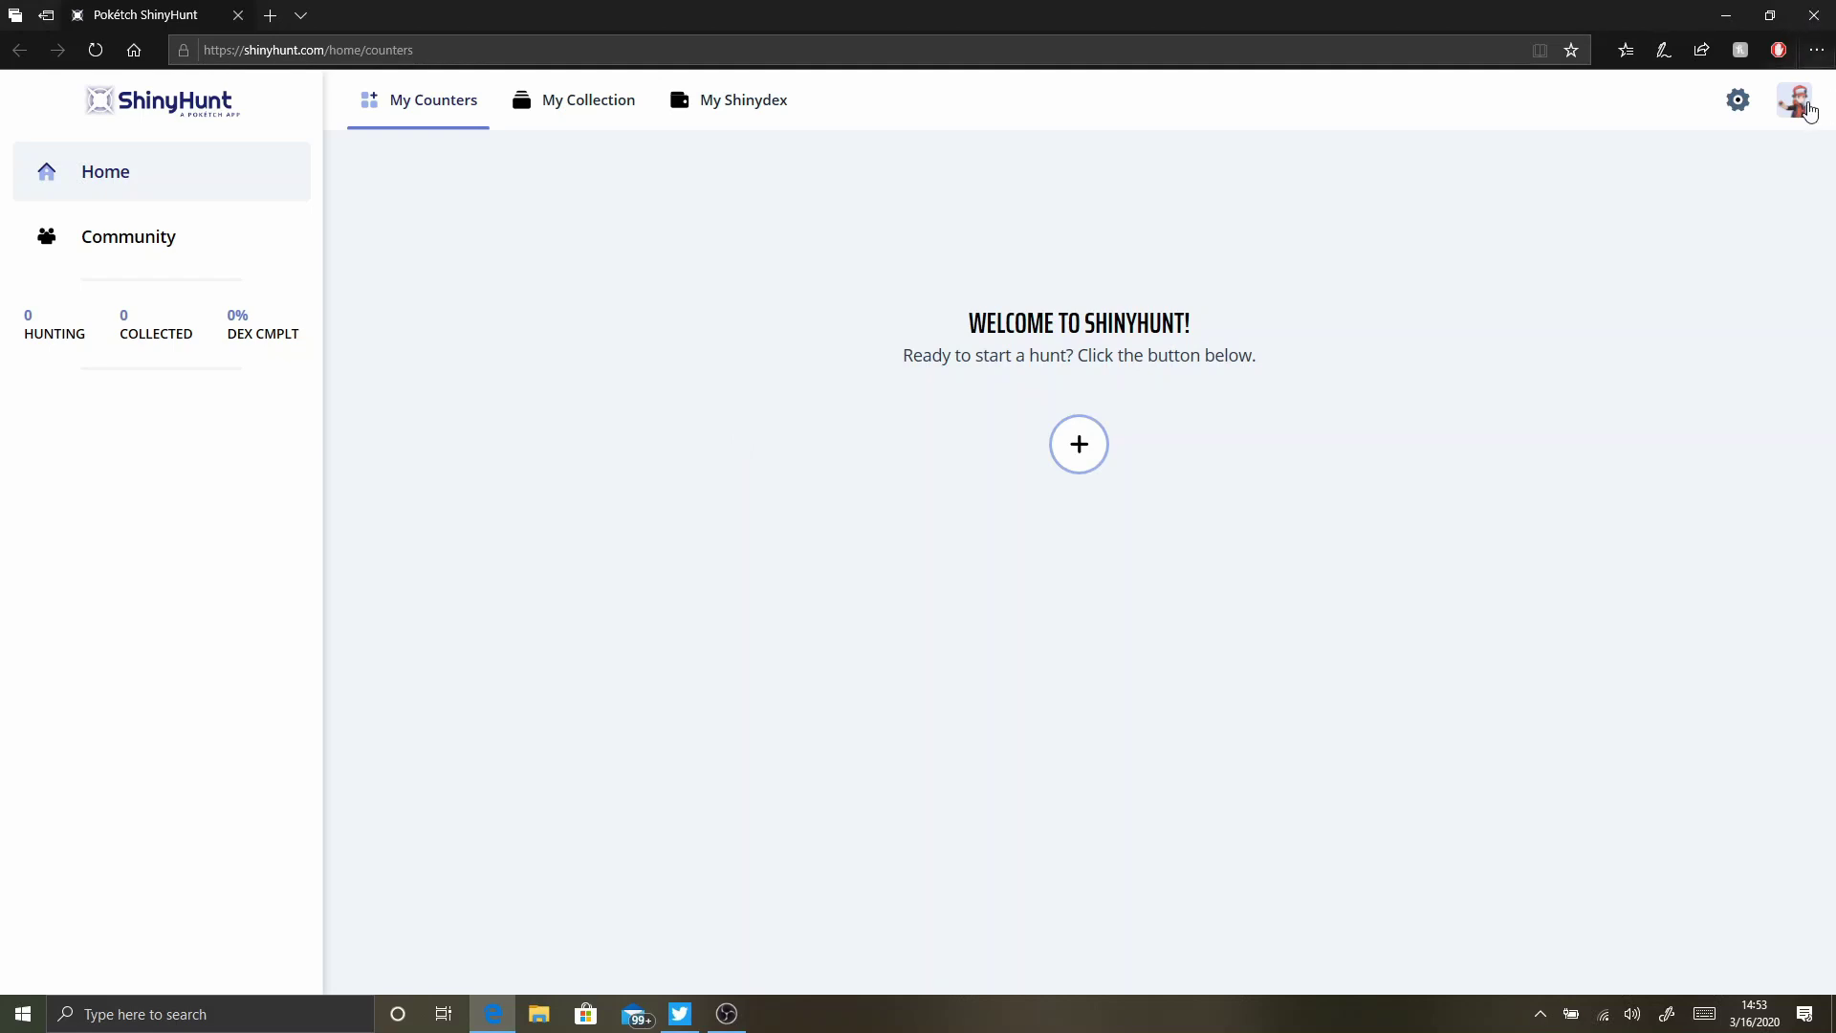
- Examine the trainer avatars available for the account profile and close the avatar chooser without changing the selection
left_click(1791, 113)
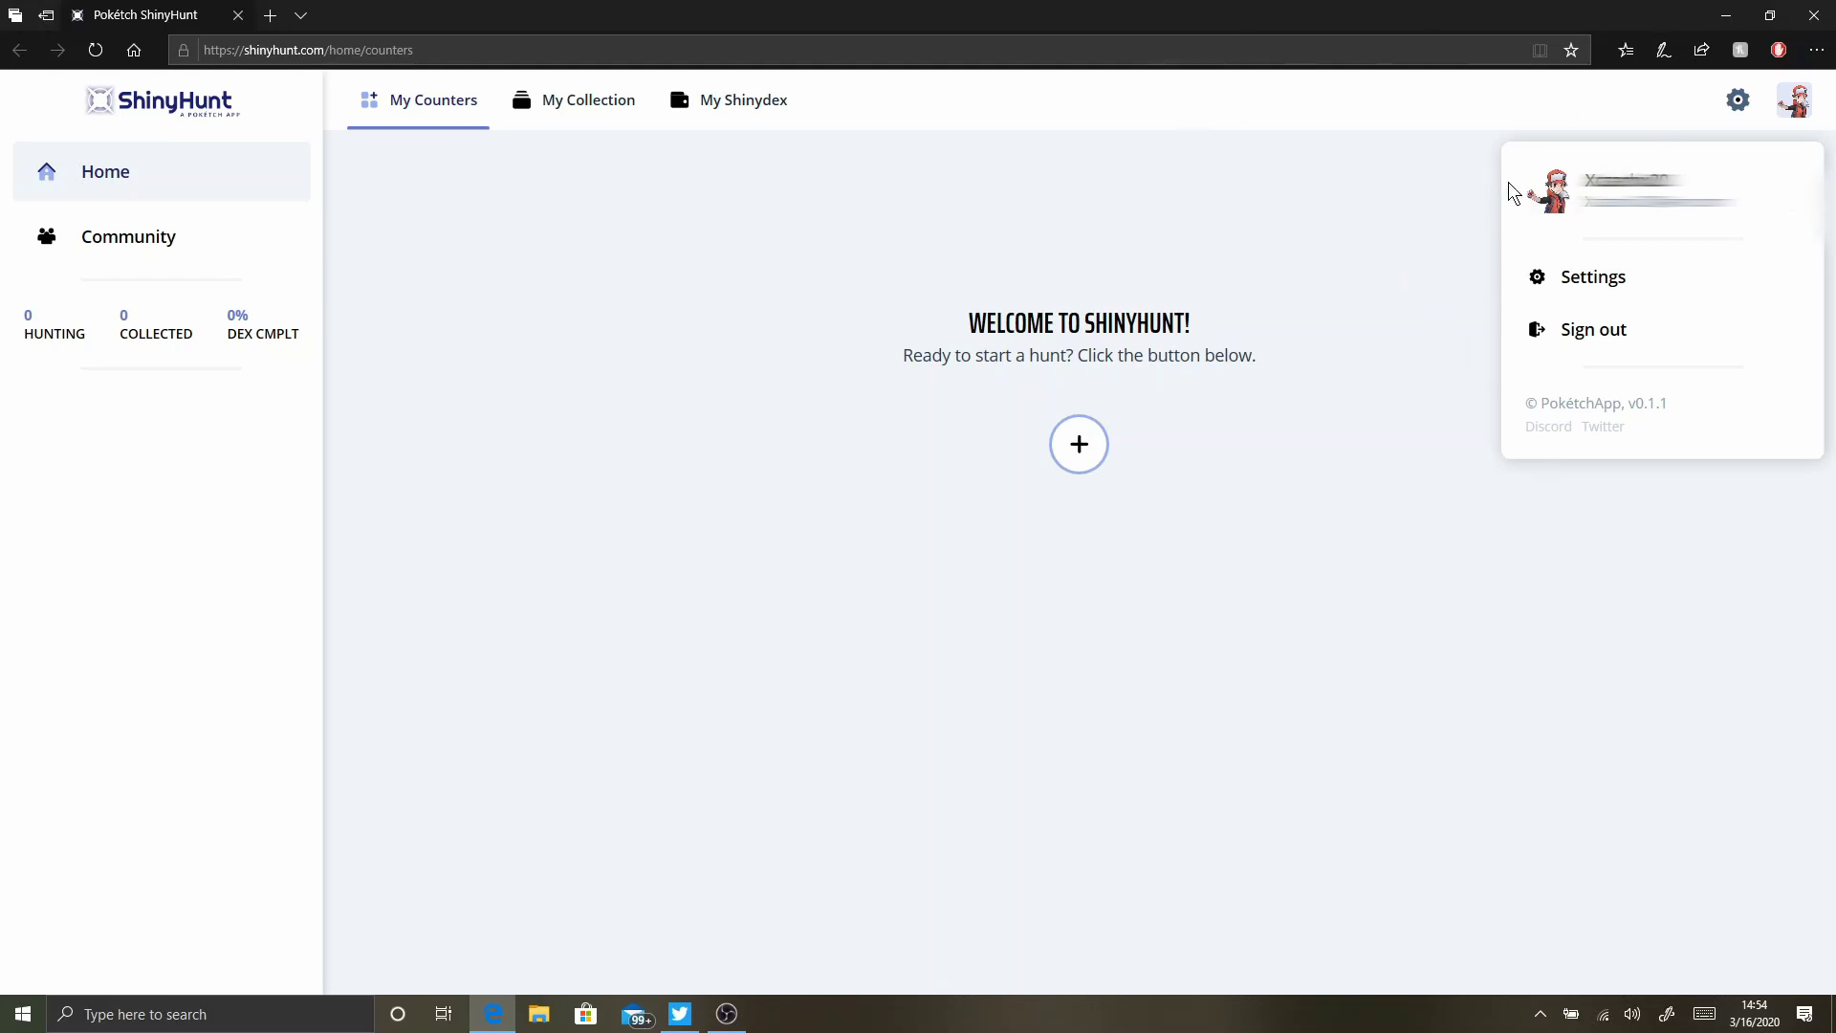
left_click(1542, 200)
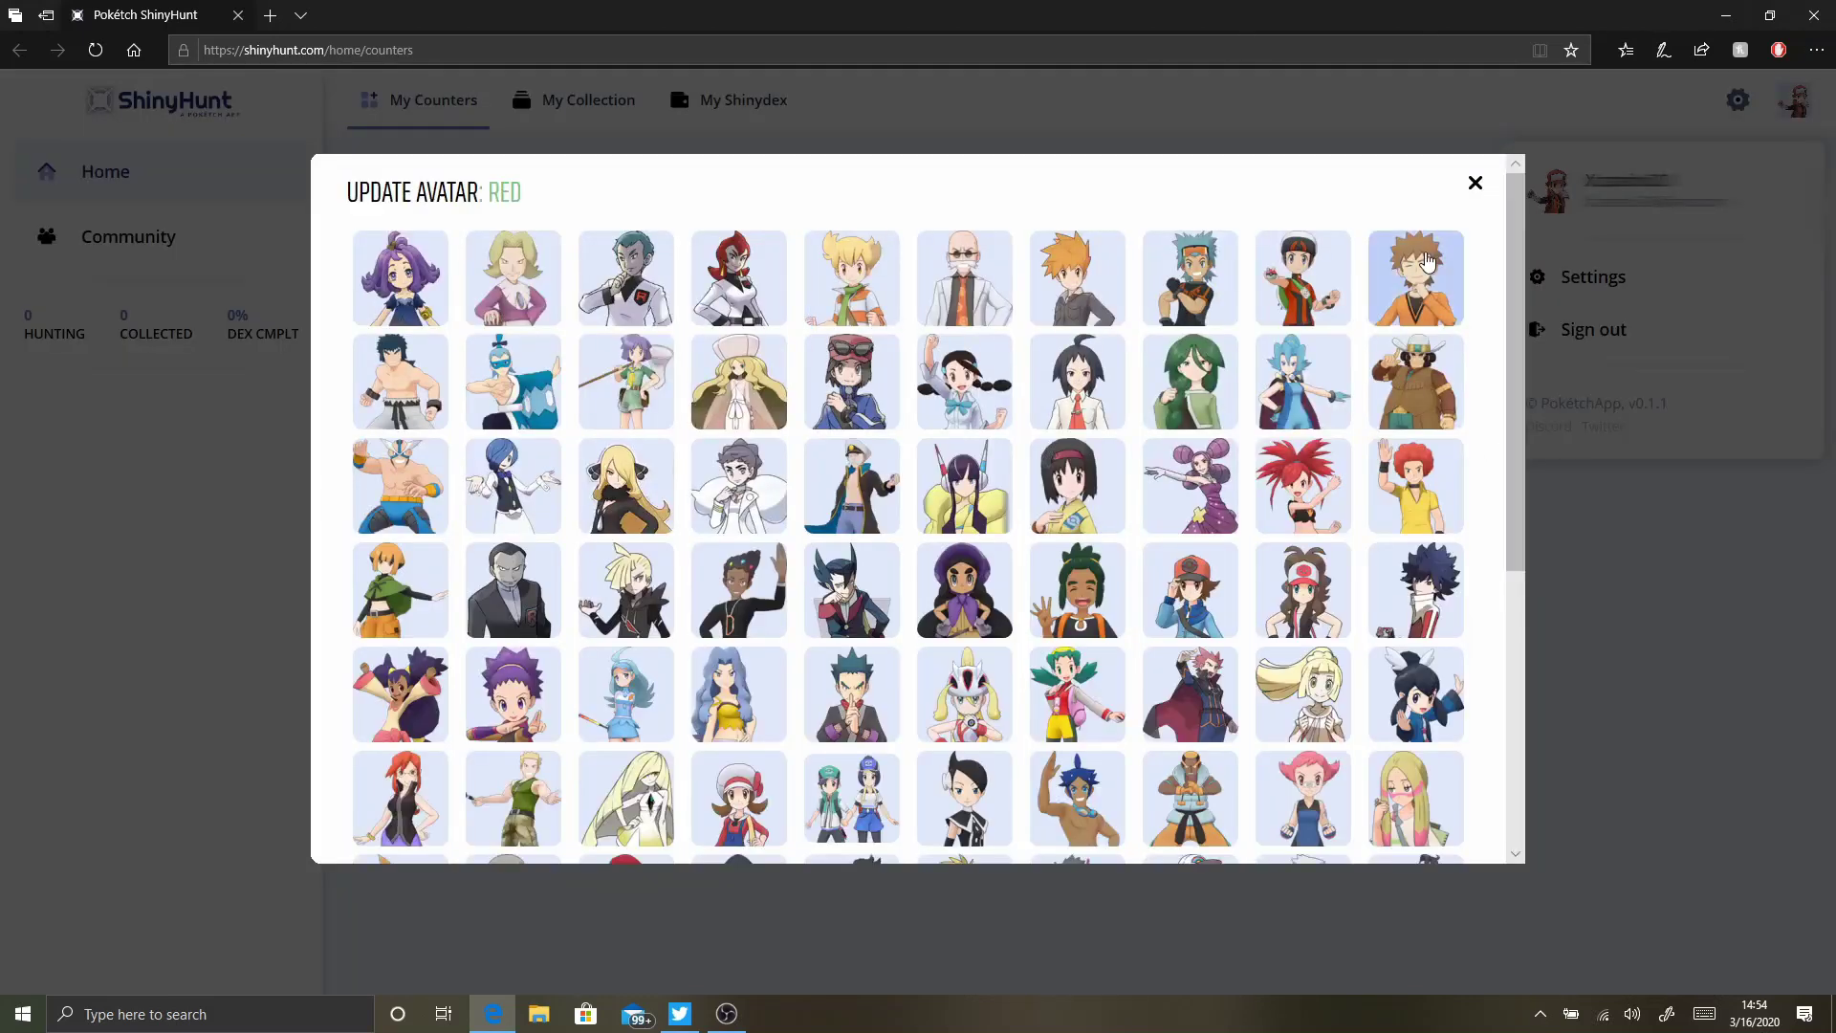
scroll(956, 402, "down", 1)
scroll(613, 478, "up", 1)
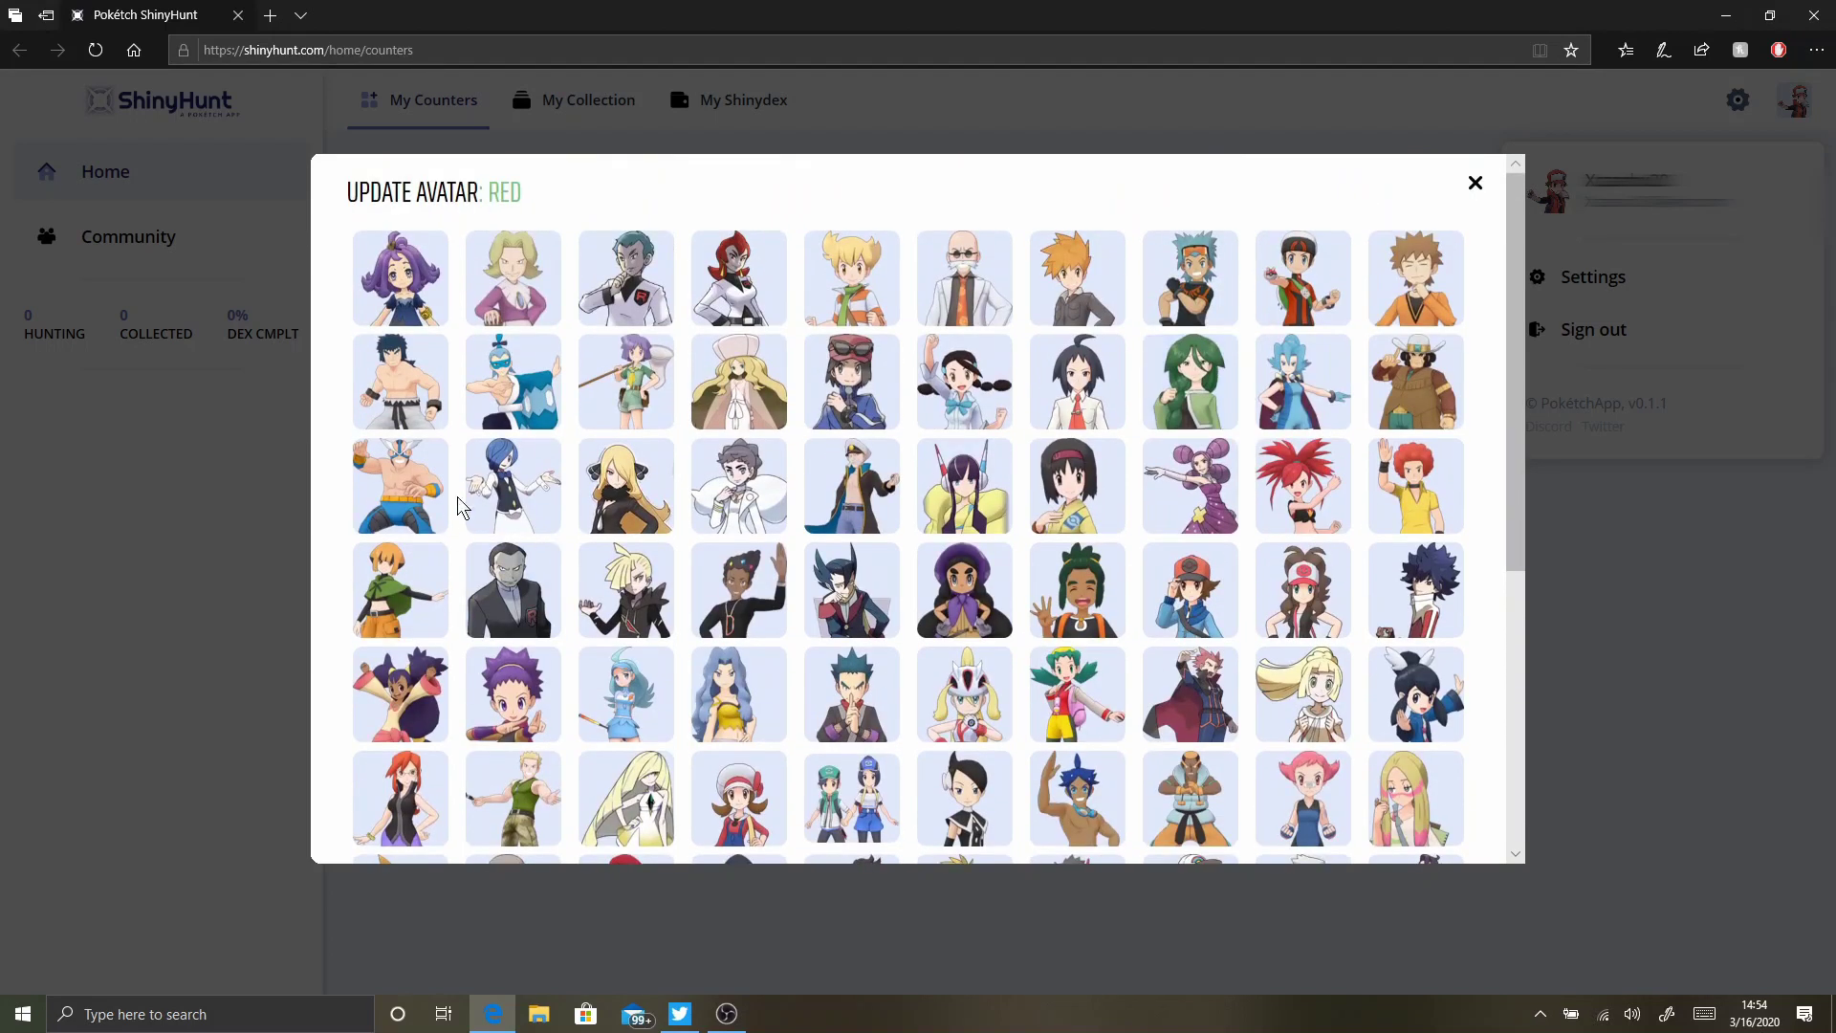
scroll(947, 478, "down", 1)
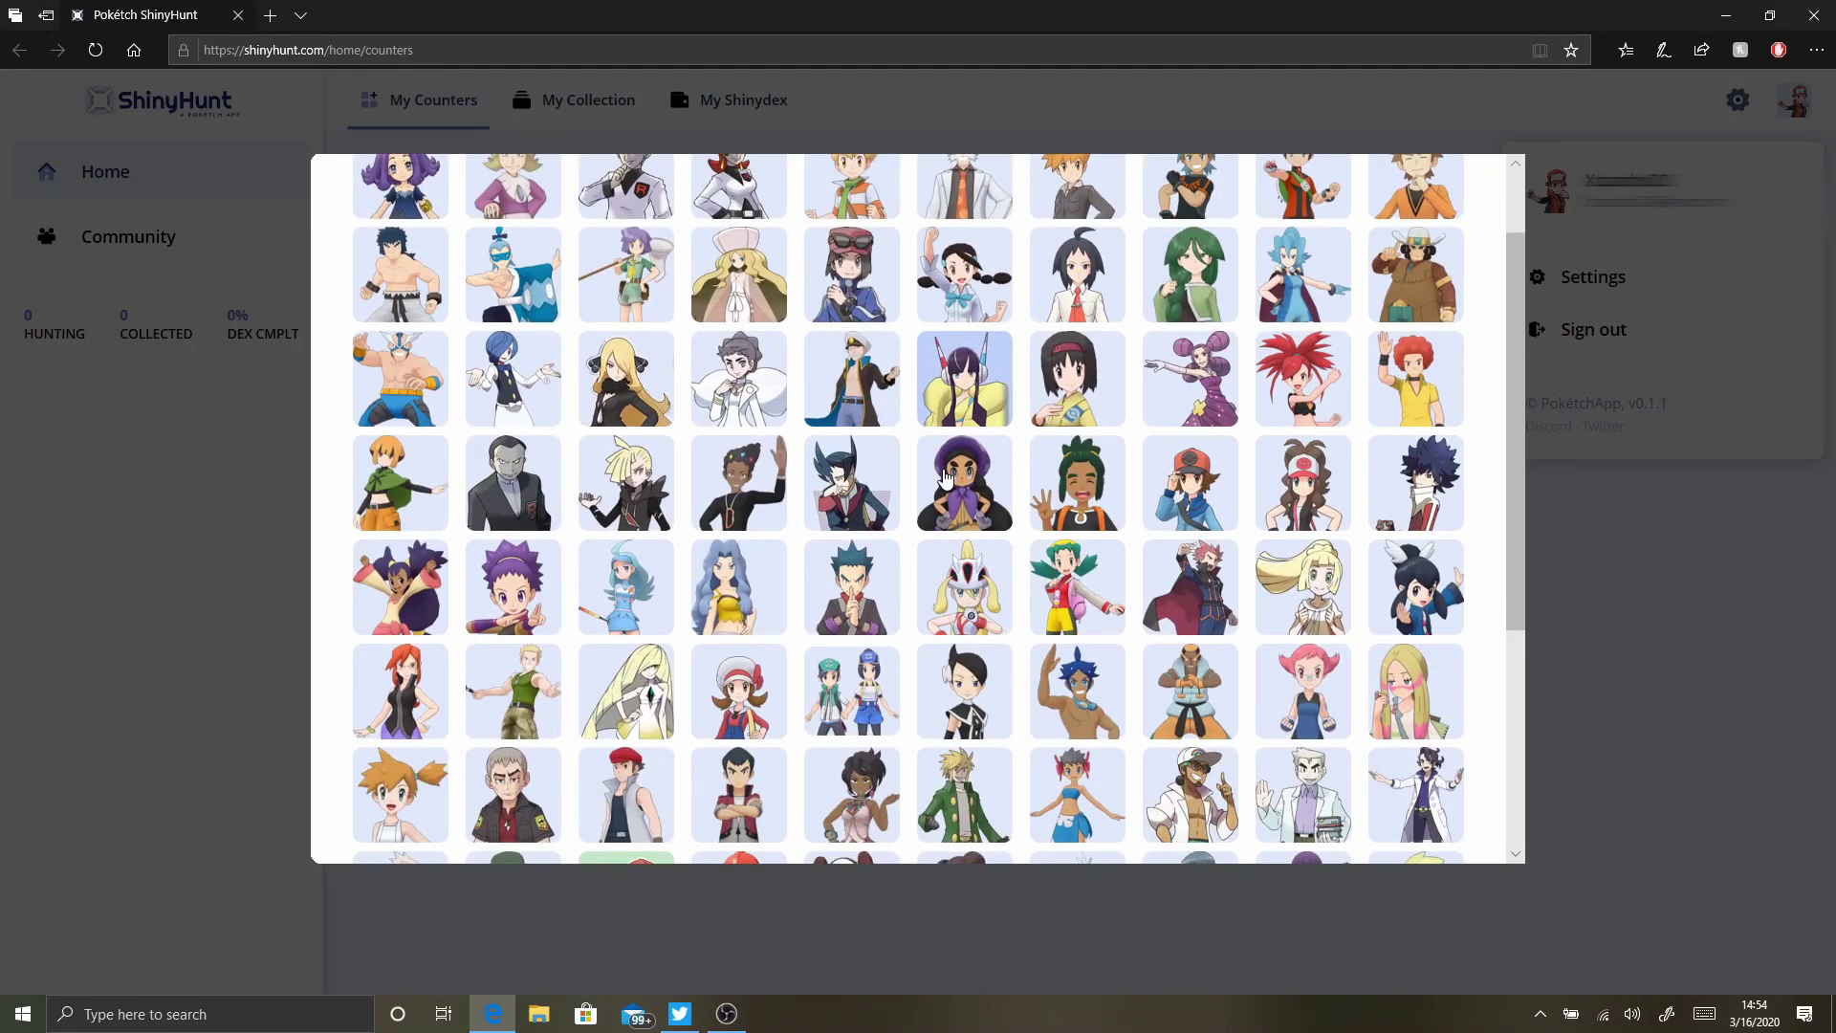
scroll(929, 392, "down", 1)
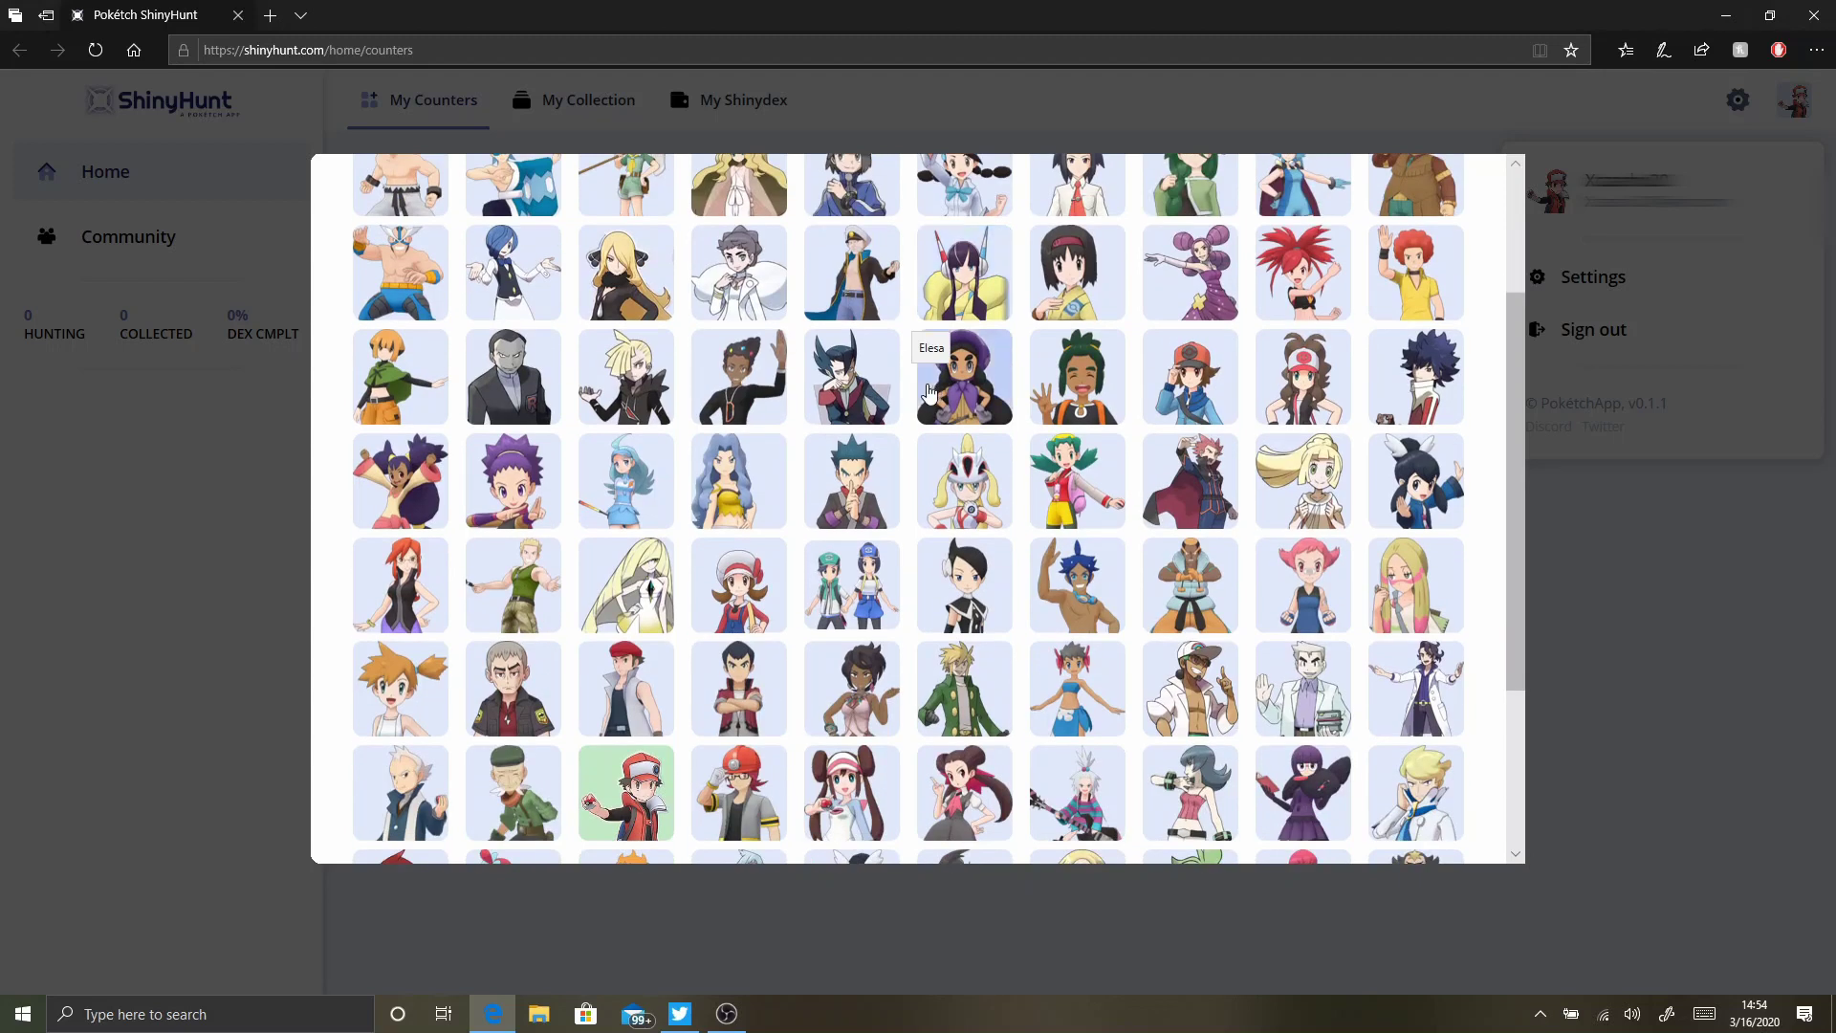
scroll(924, 394, "down", 1)
scroll(918, 400, "down", 2)
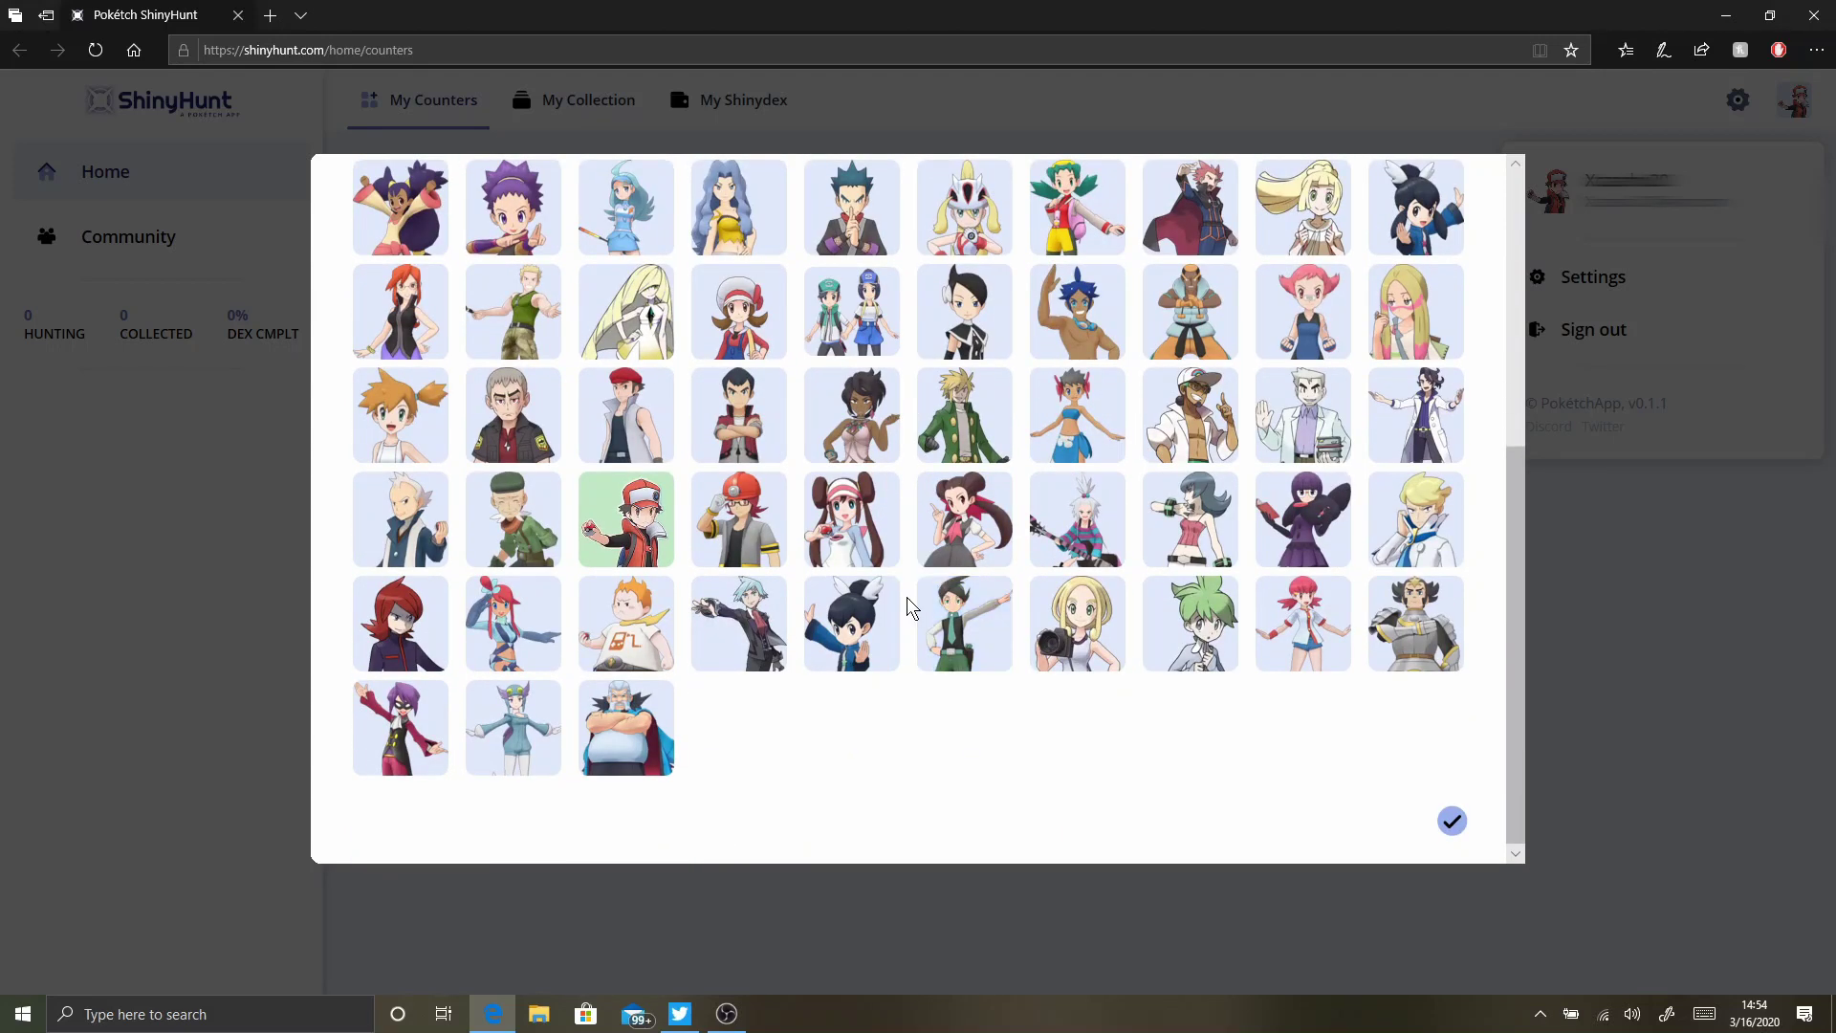
scroll(913, 605, "up", 1)
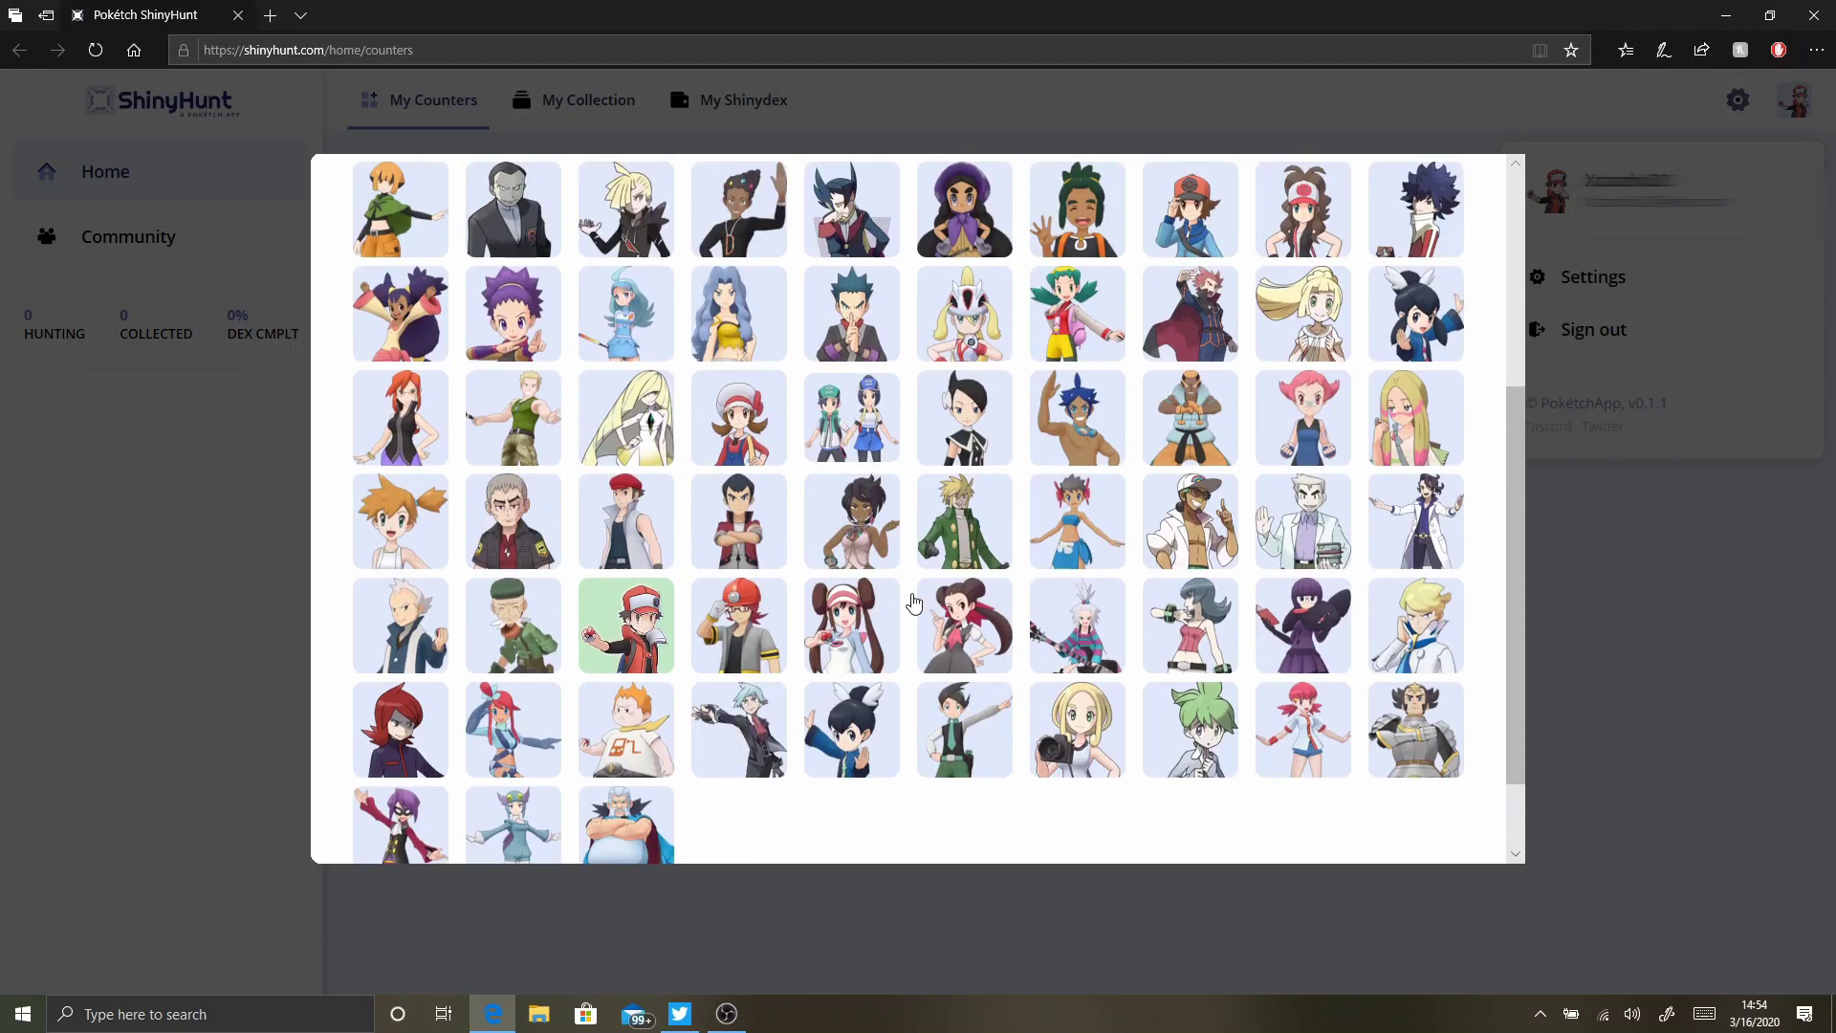
scroll(914, 604, "up", 2)
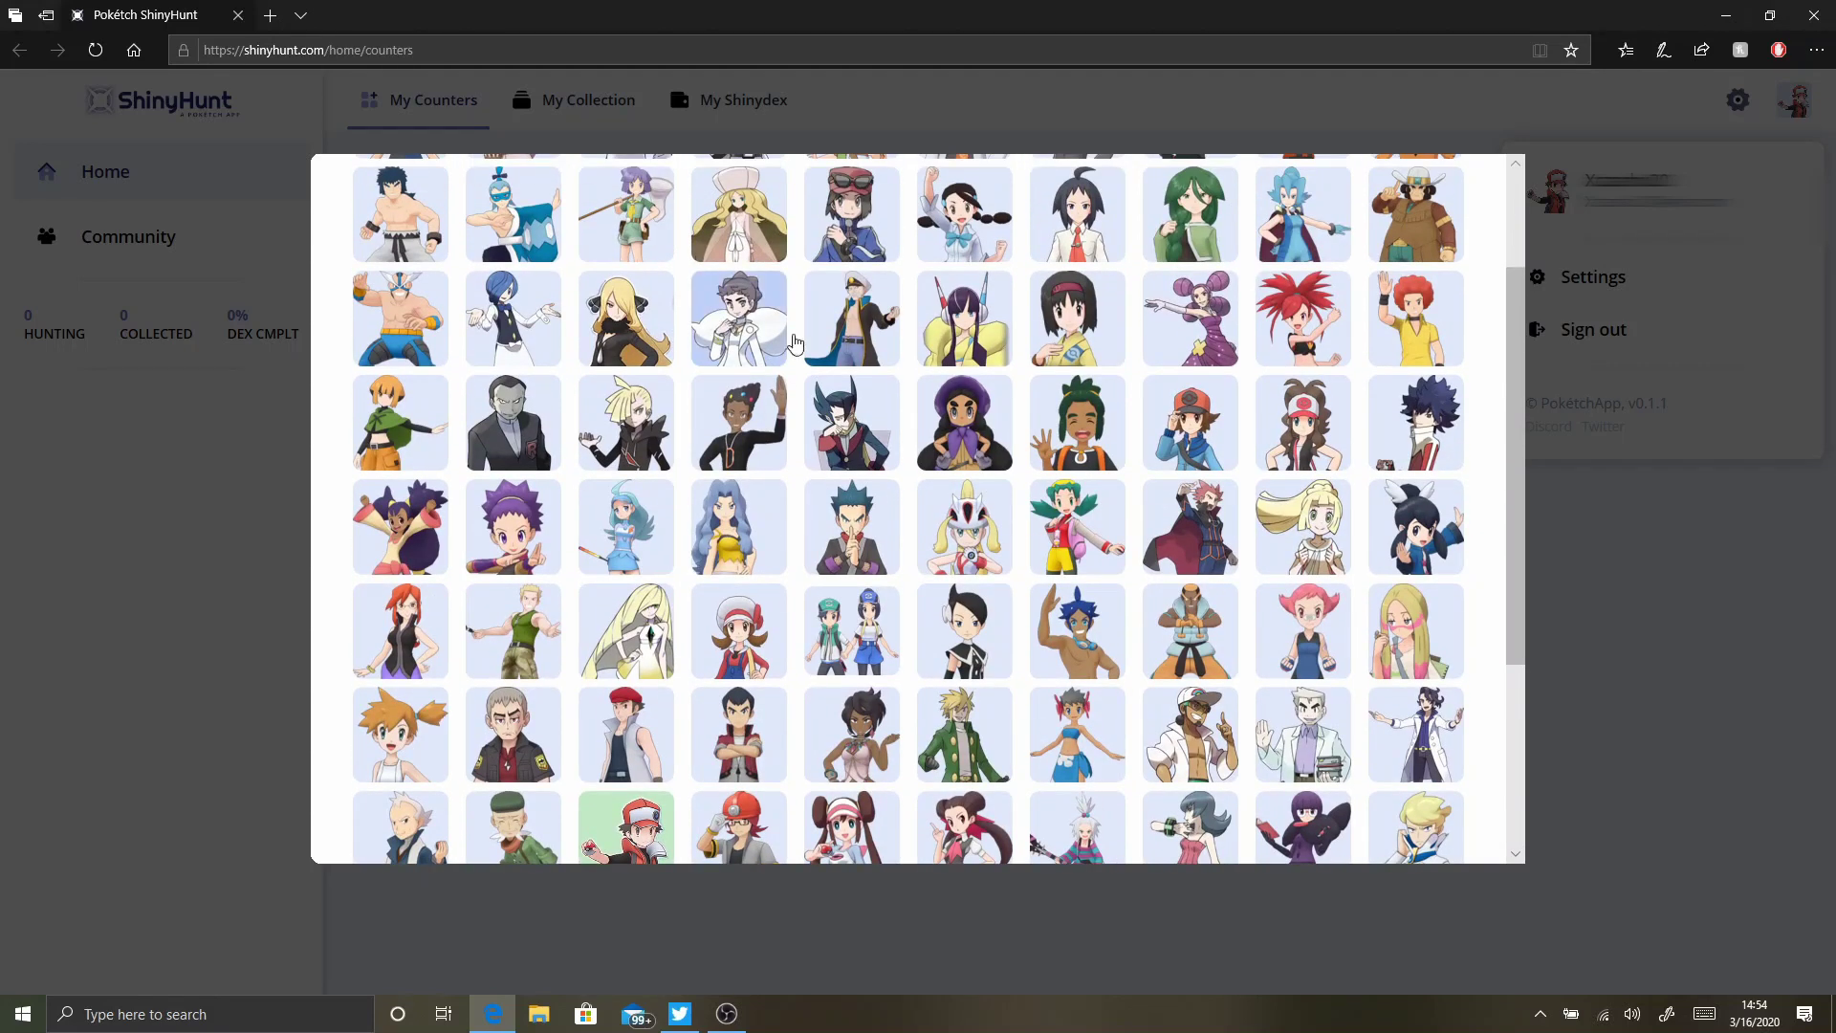
scroll(907, 304, "up", 2)
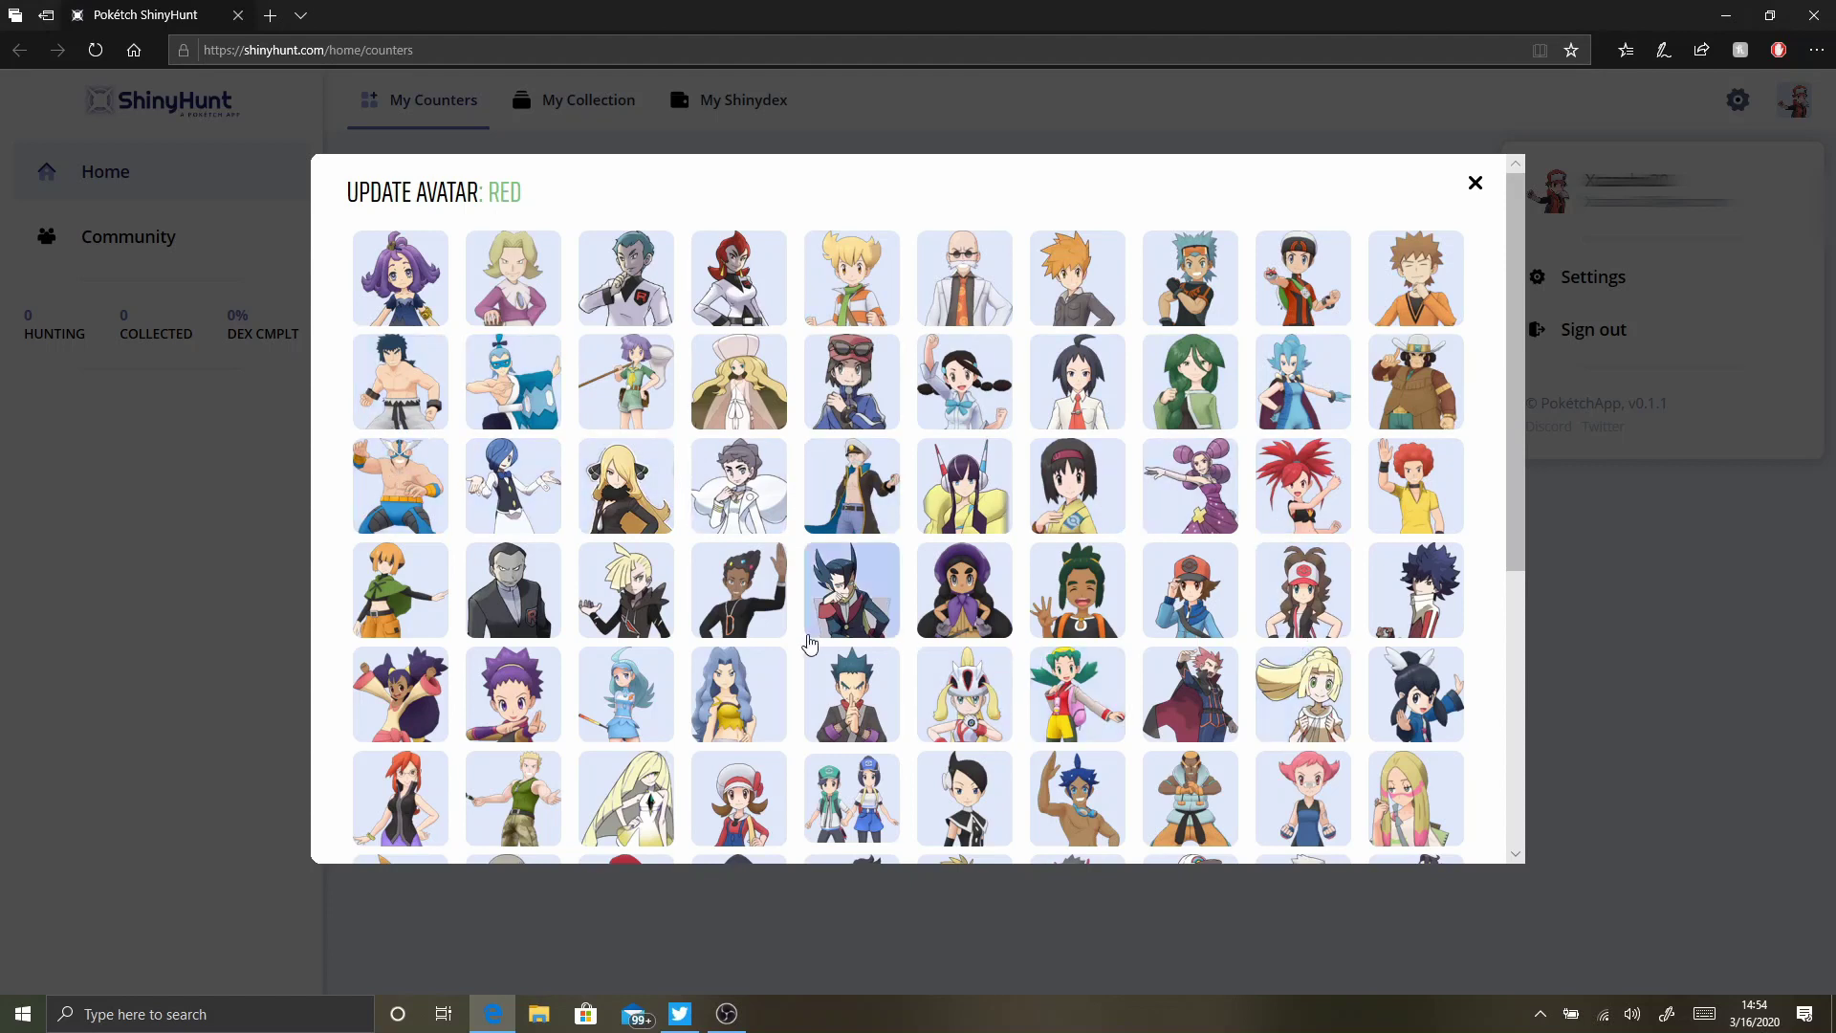
scroll(885, 569, "down", 3)
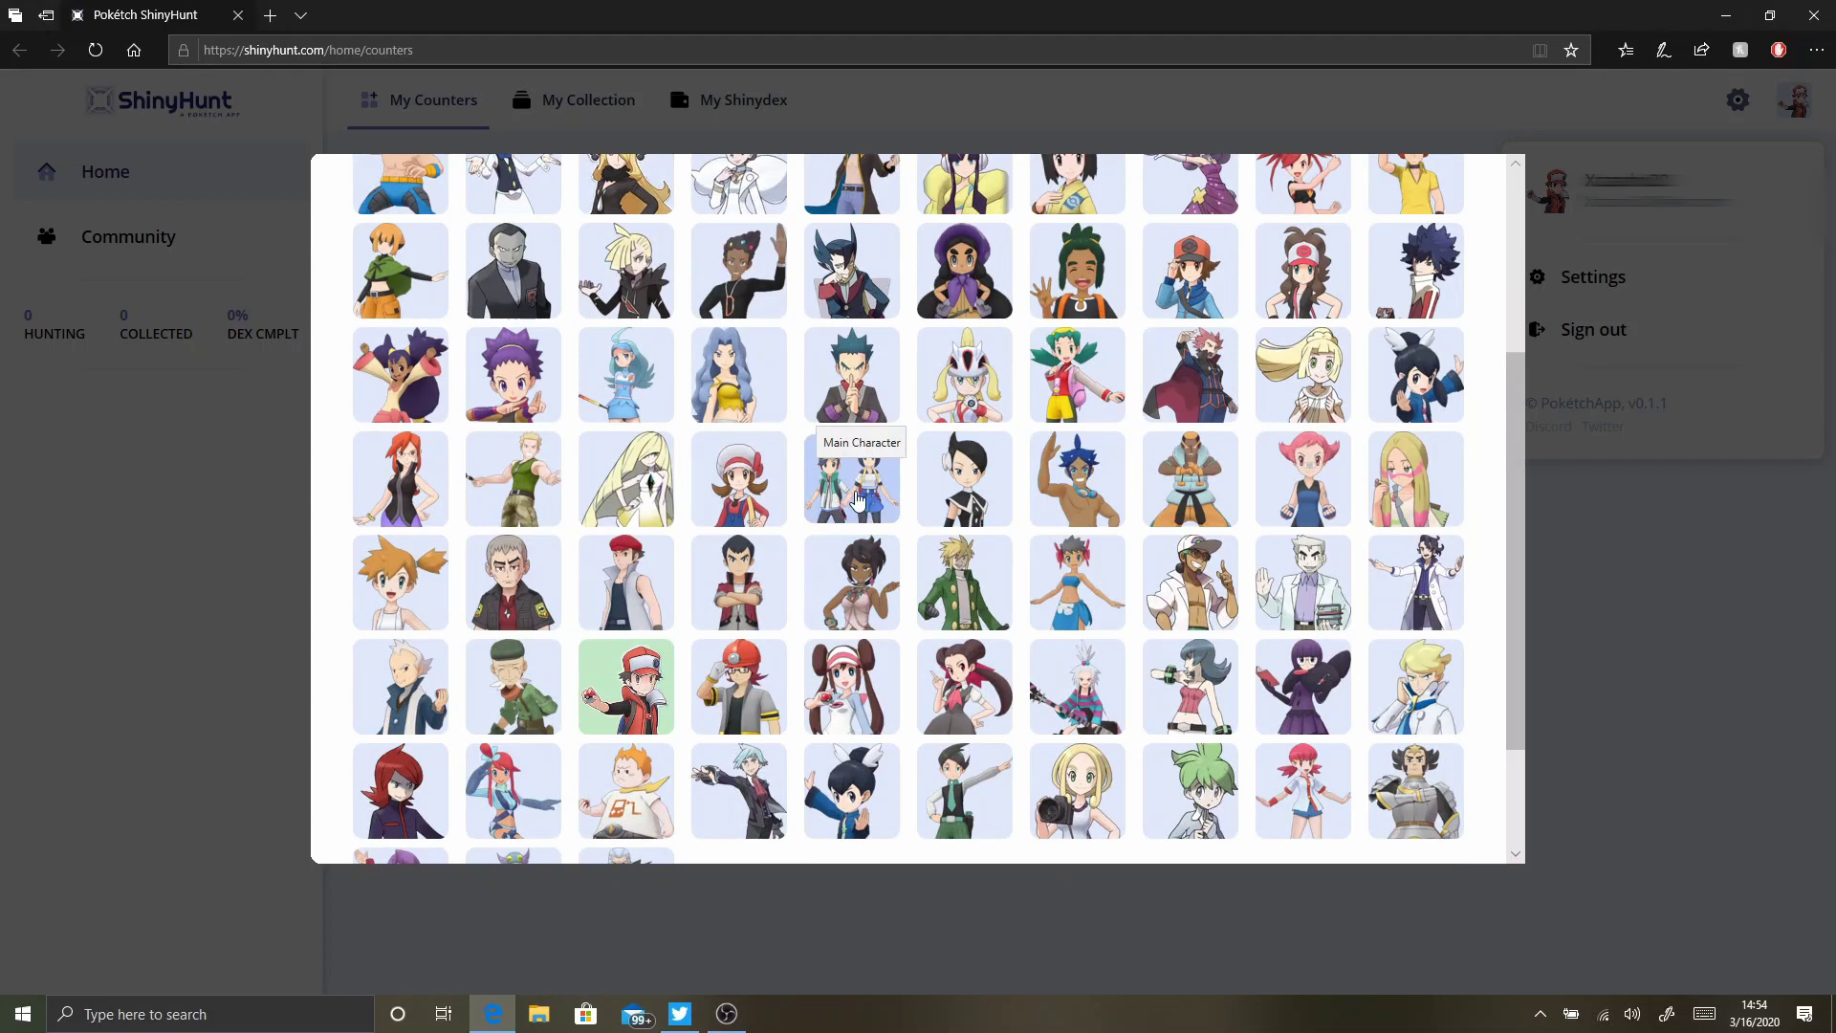
left_click(866, 497)
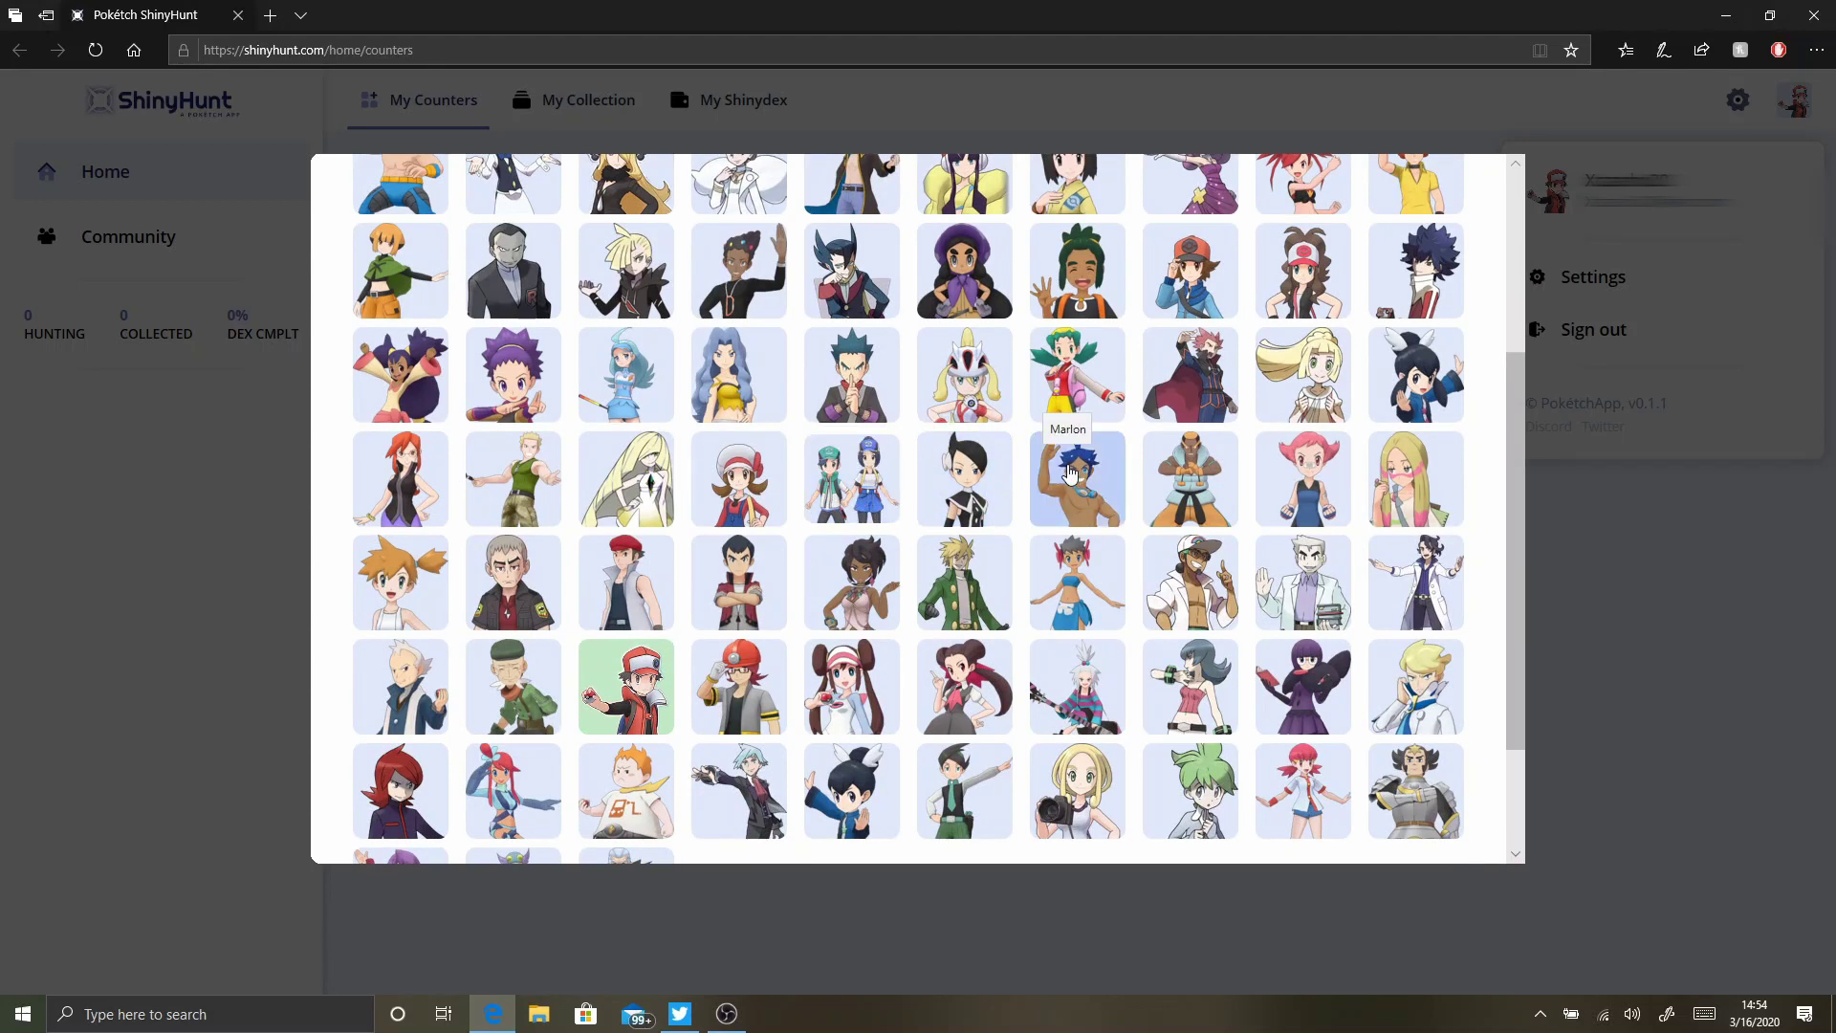
scroll(1243, 488, "up", 1)
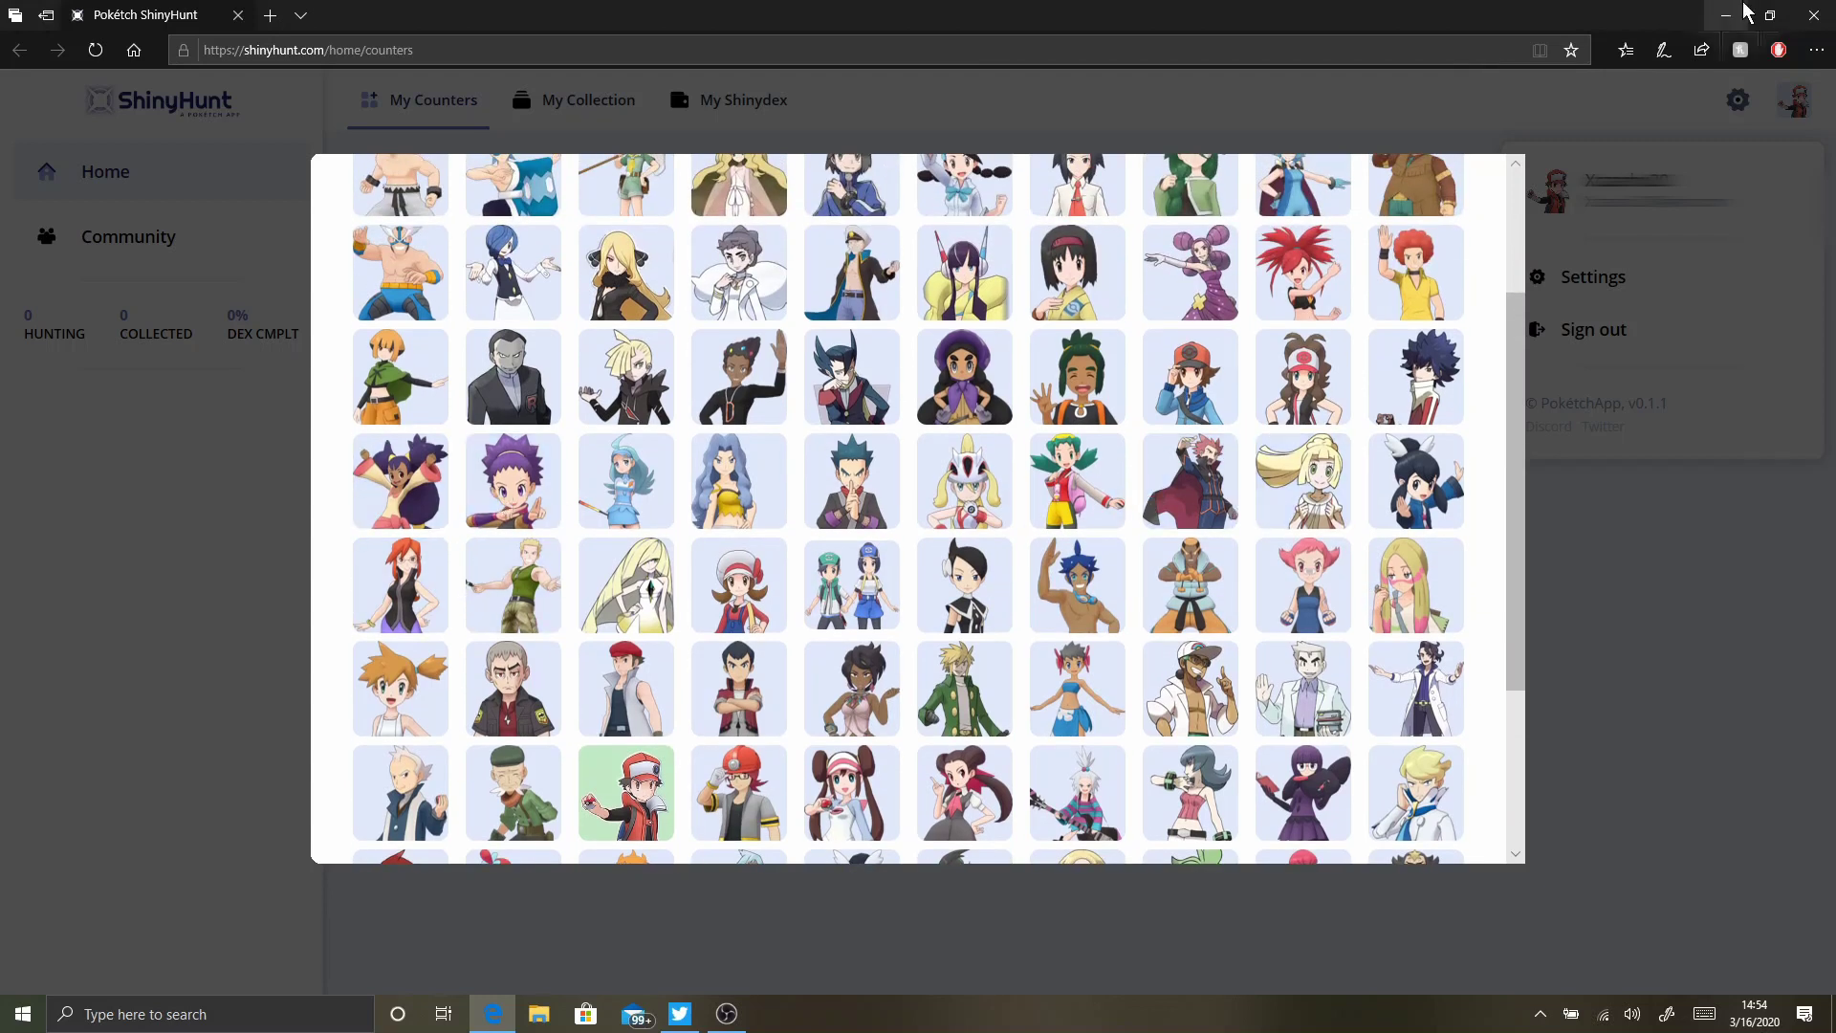
scroll(1321, 430, "up", 2)
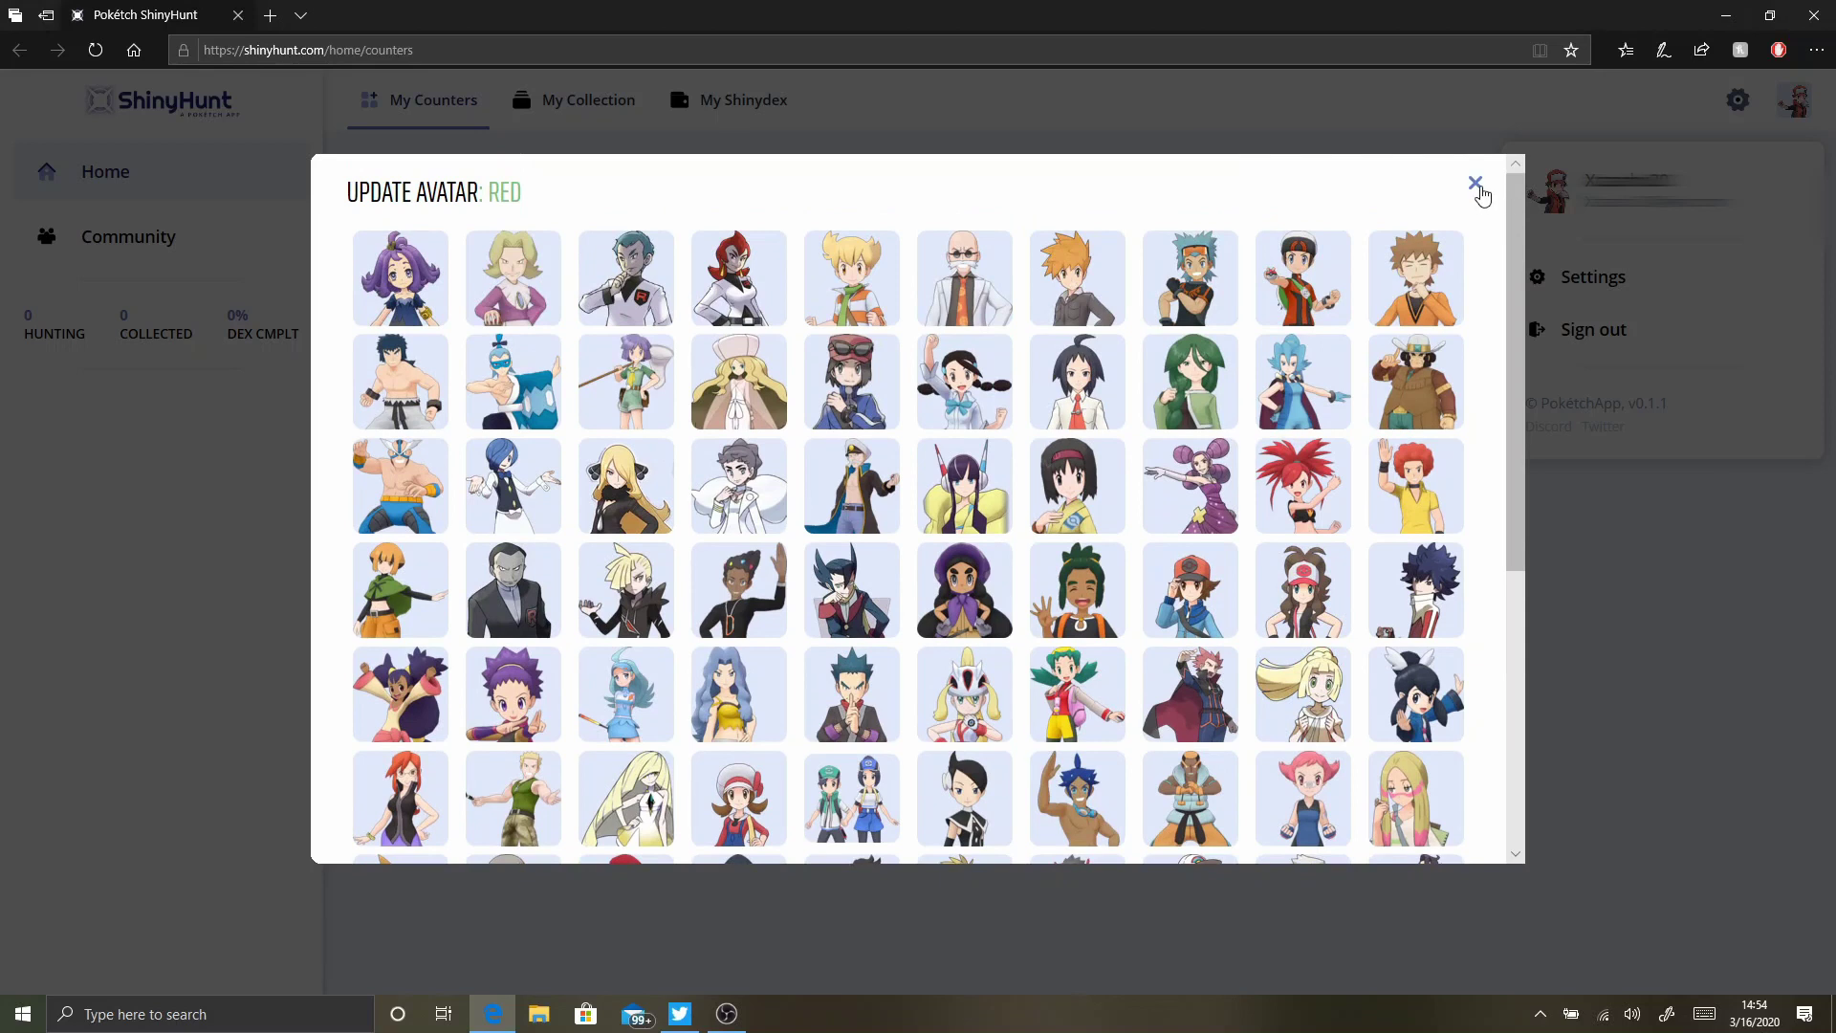
left_click(1477, 187)
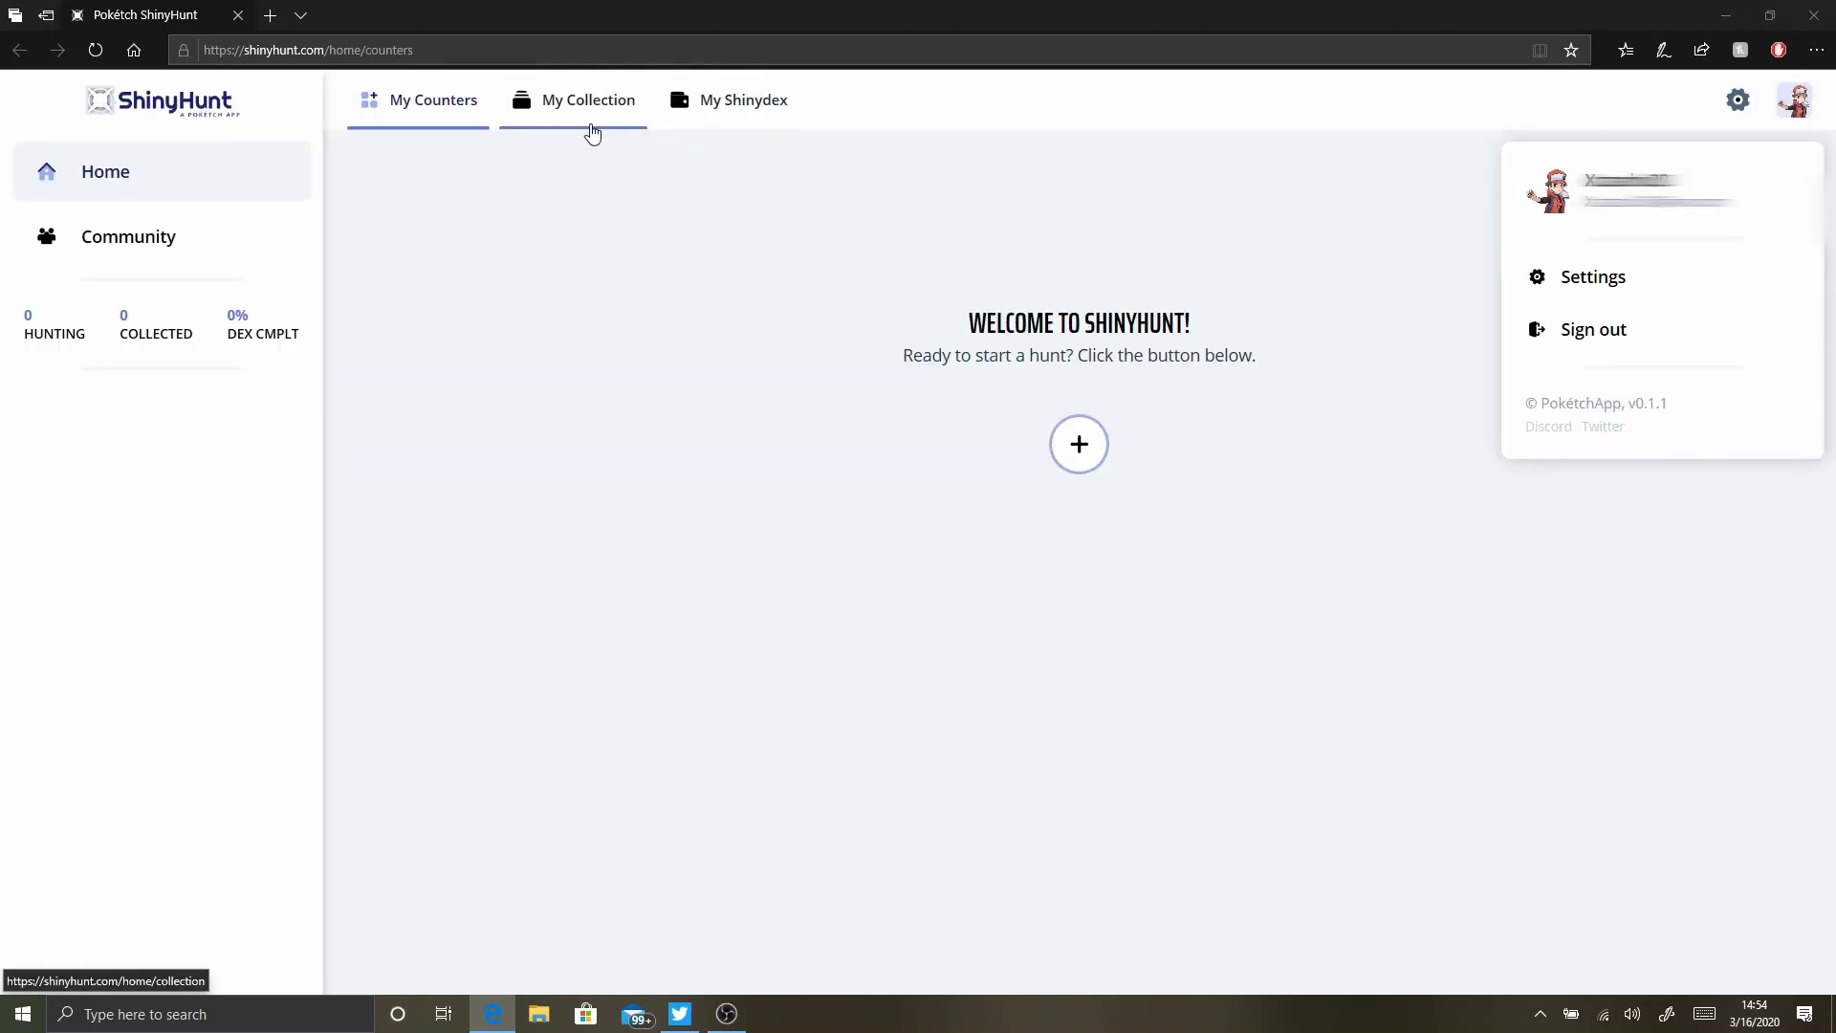
- Look through the My Shinydex and My Collection pages, return to My Counters and dismiss the account details
left_click(571, 122)
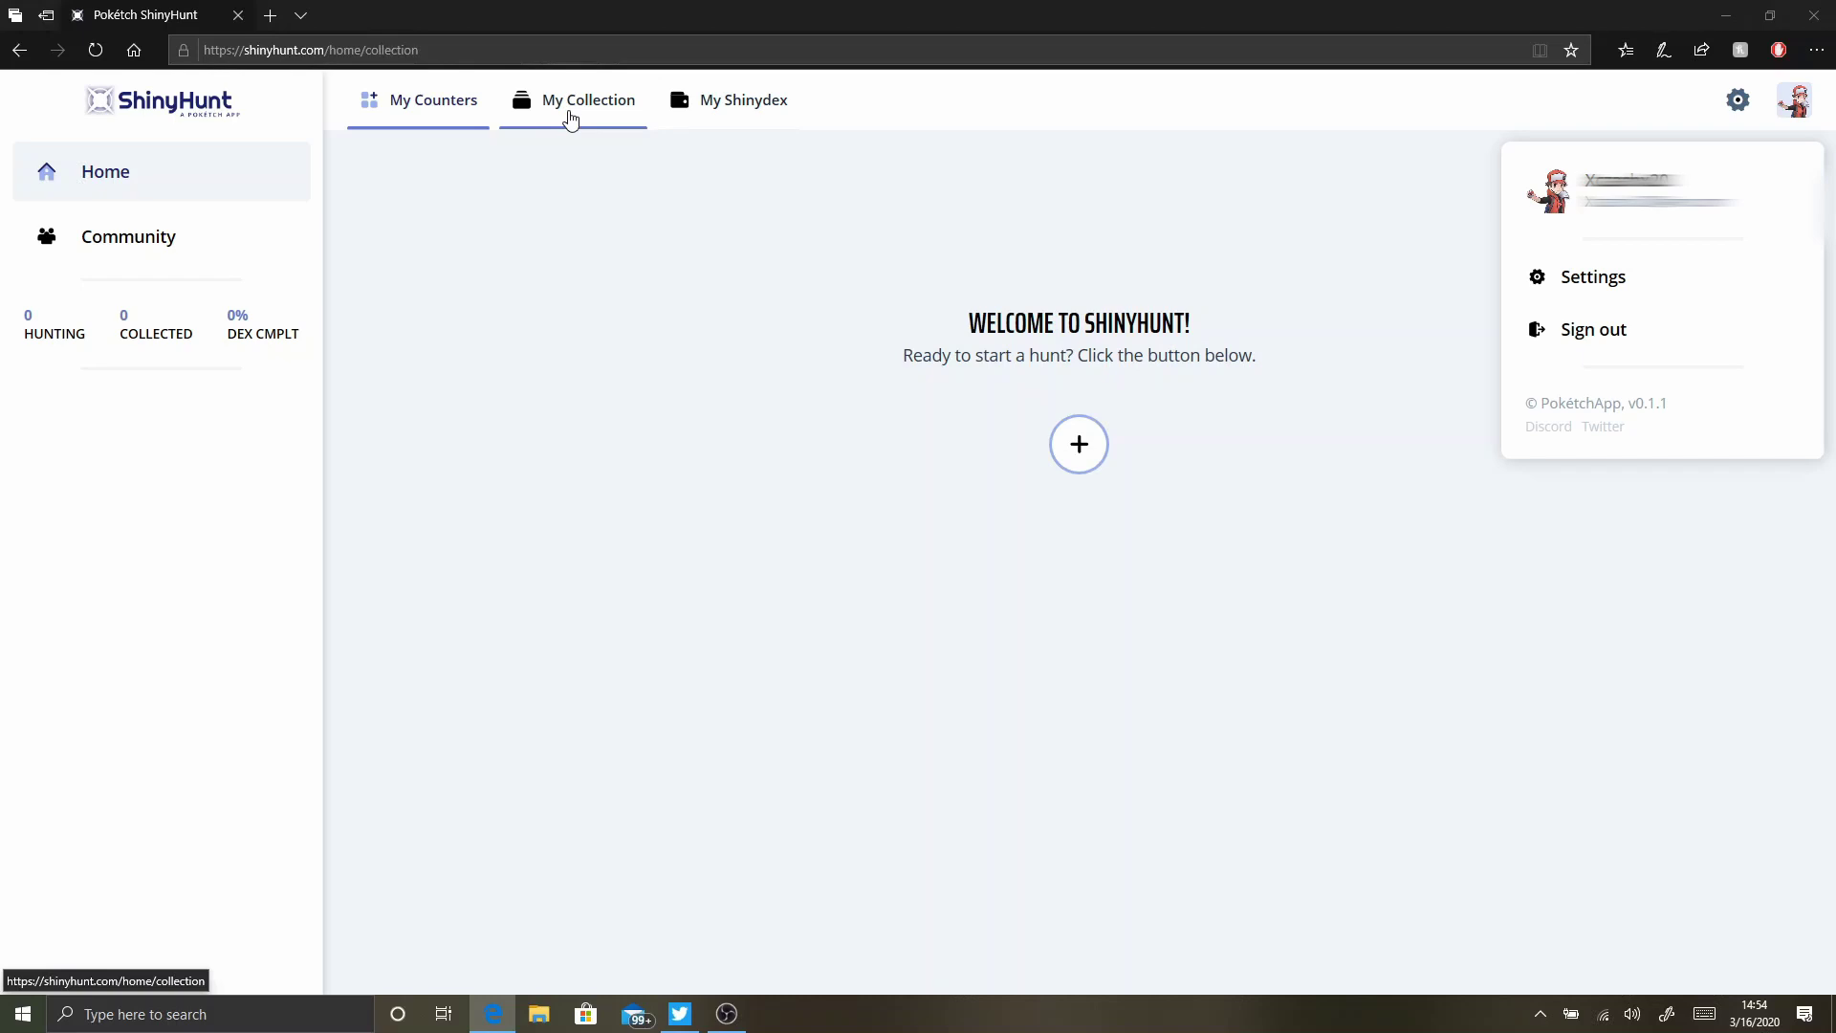
left_click(752, 105)
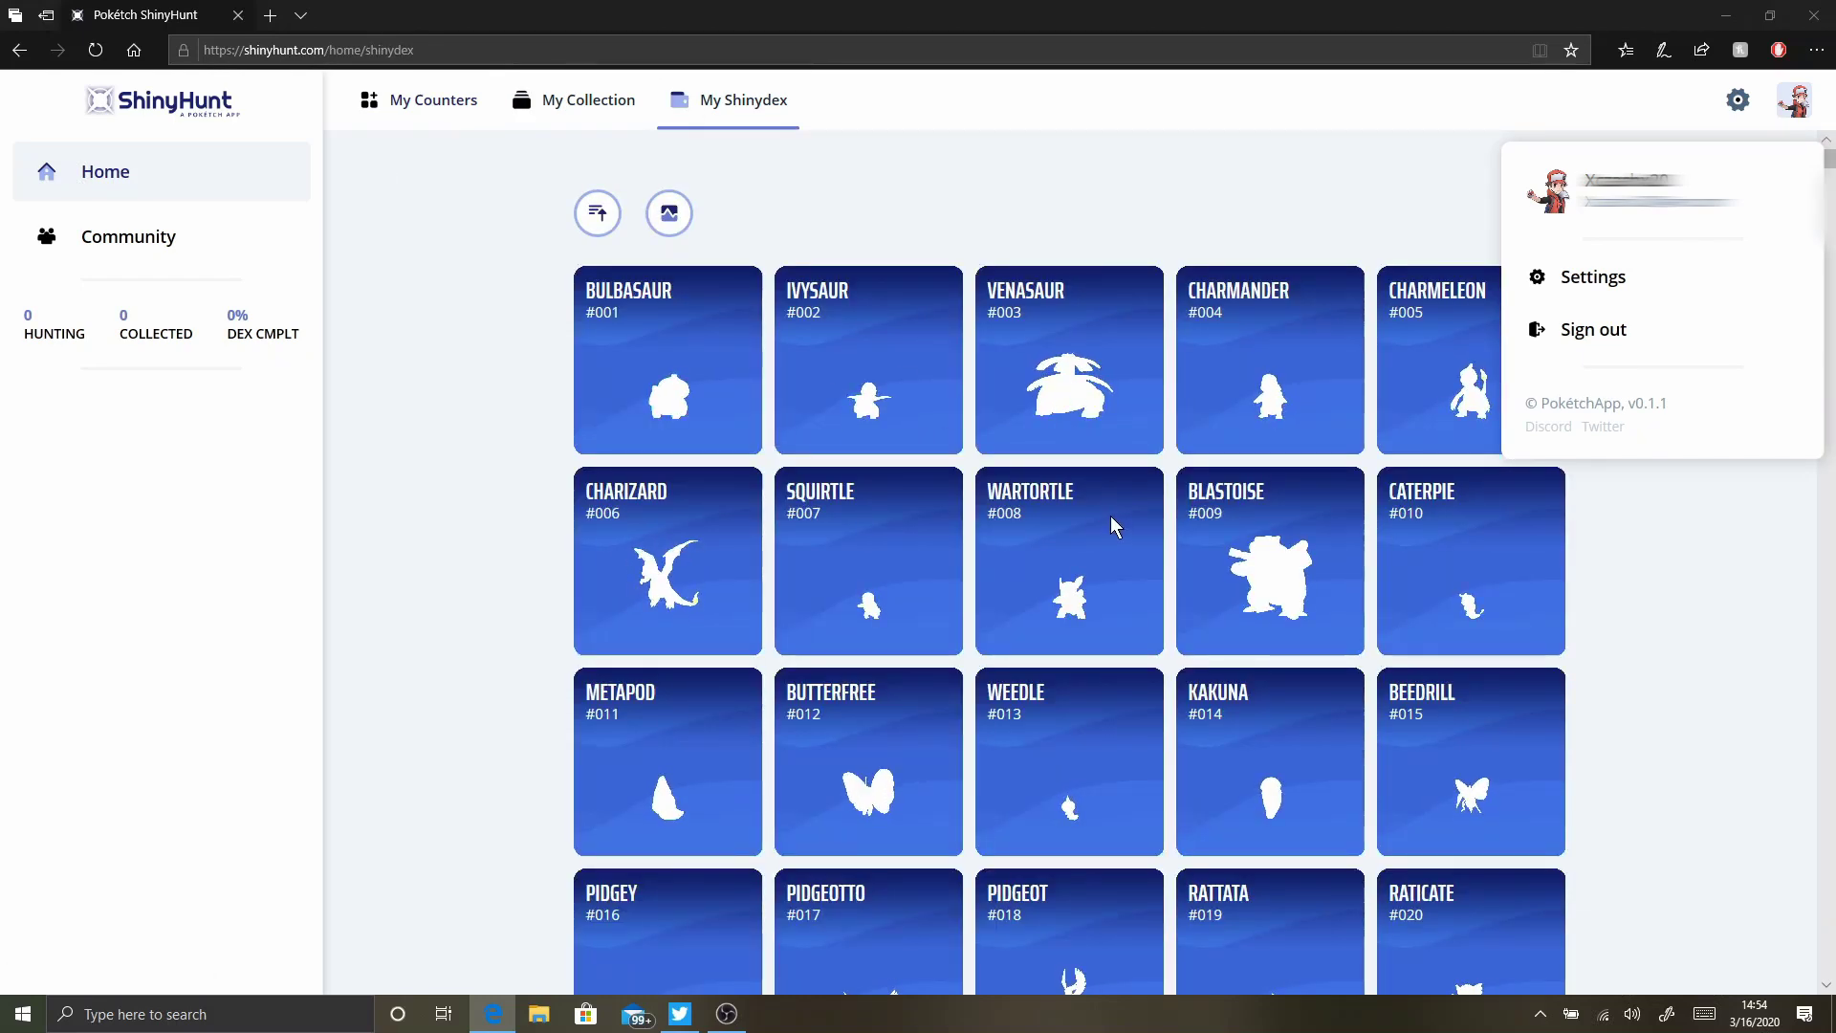
scroll(1111, 516, "down", 3)
scroll(968, 407, "up", 3)
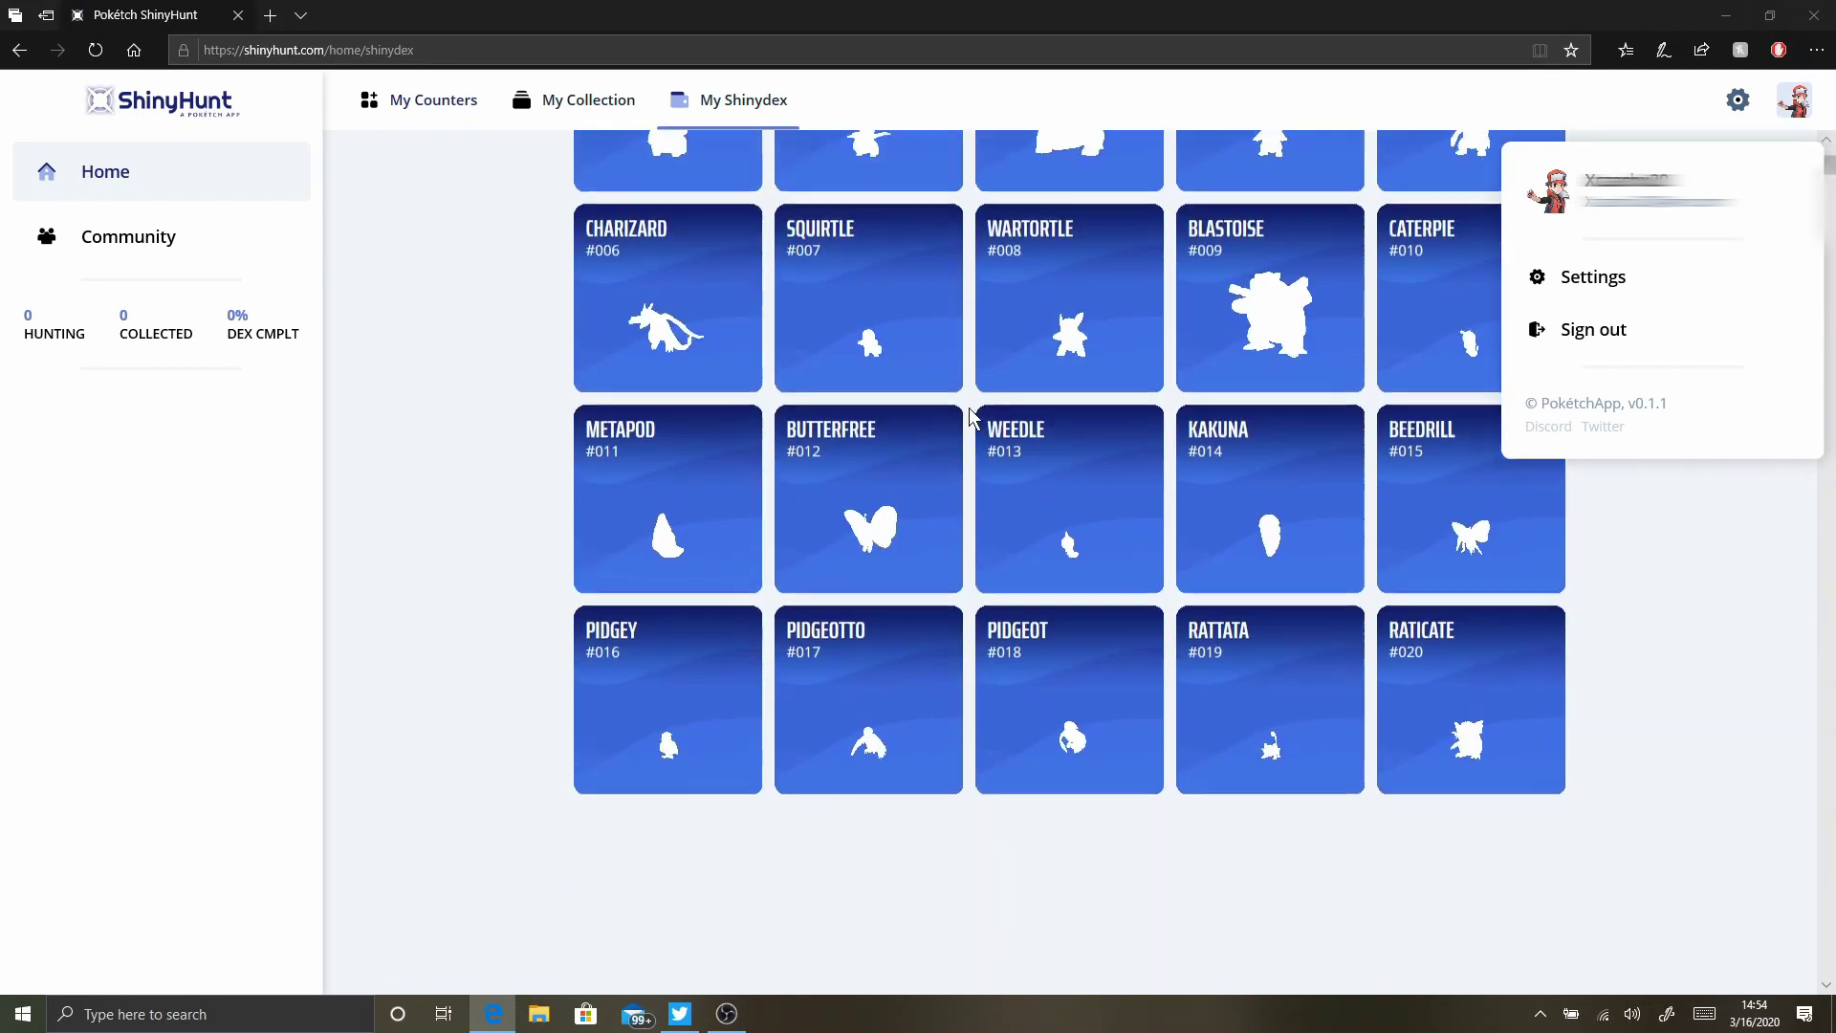
scroll(966, 406, "up", 2)
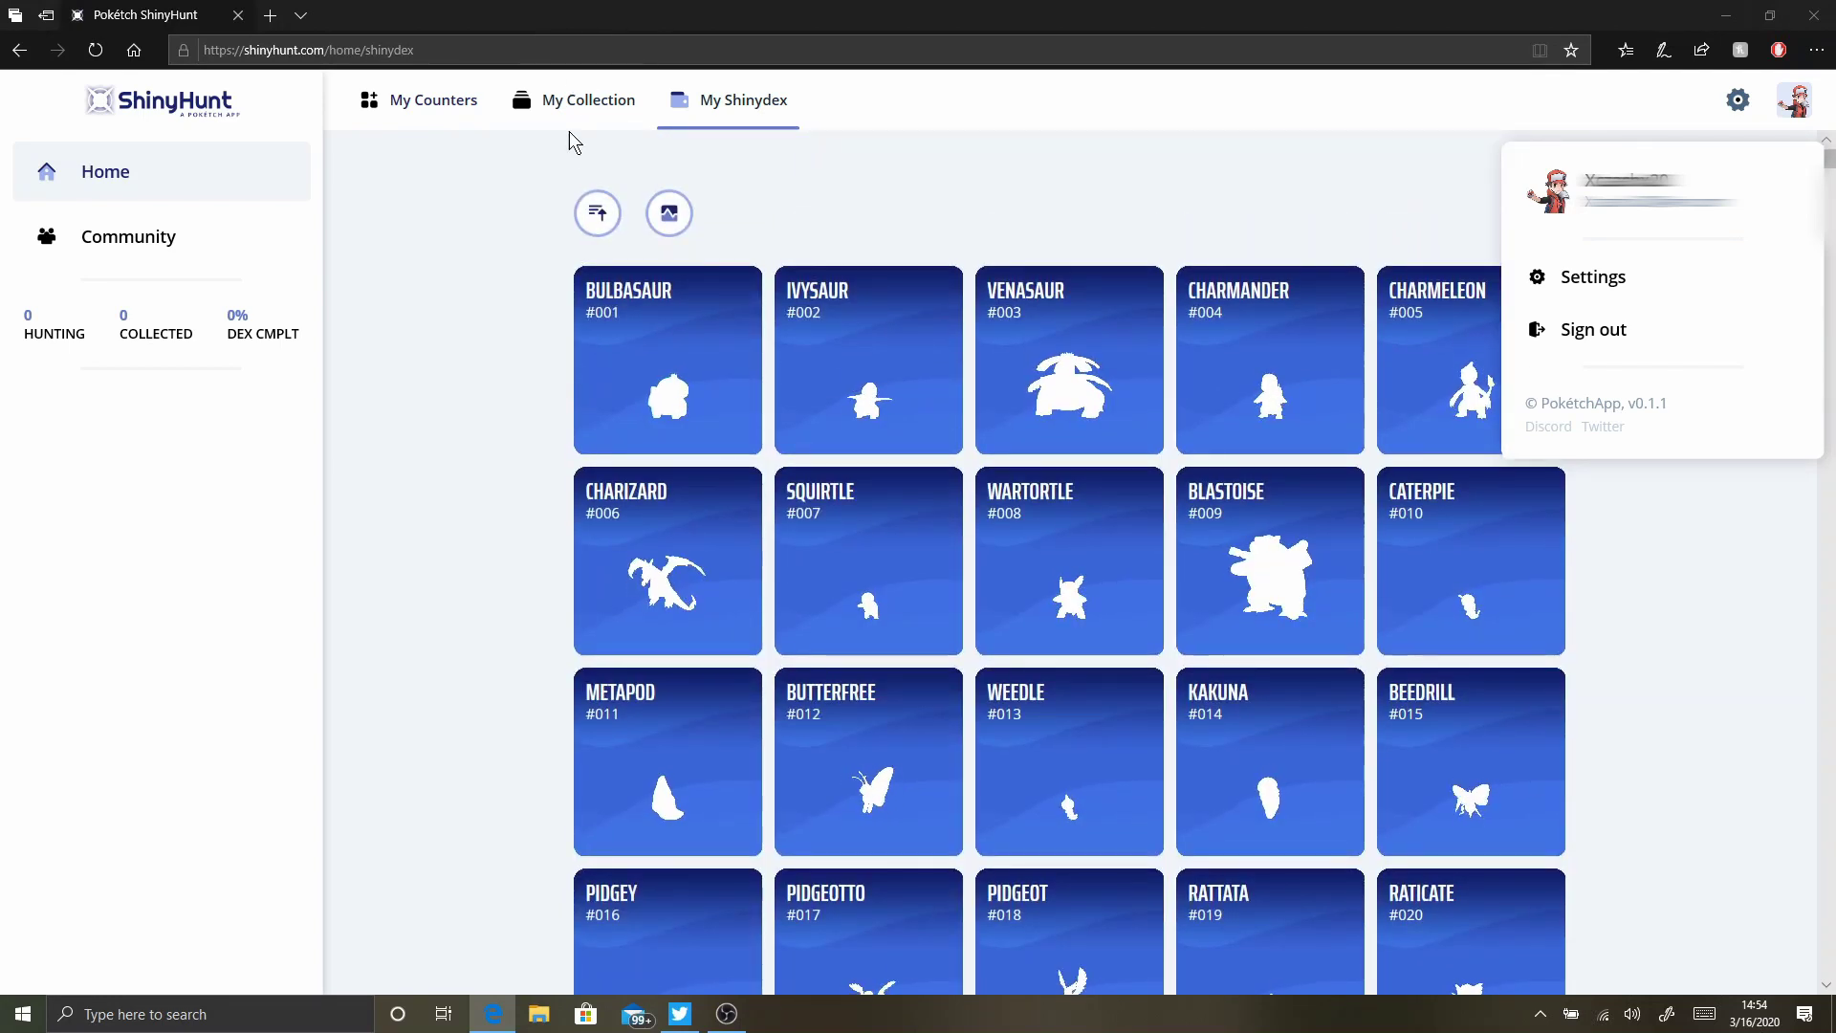
left_click(590, 107)
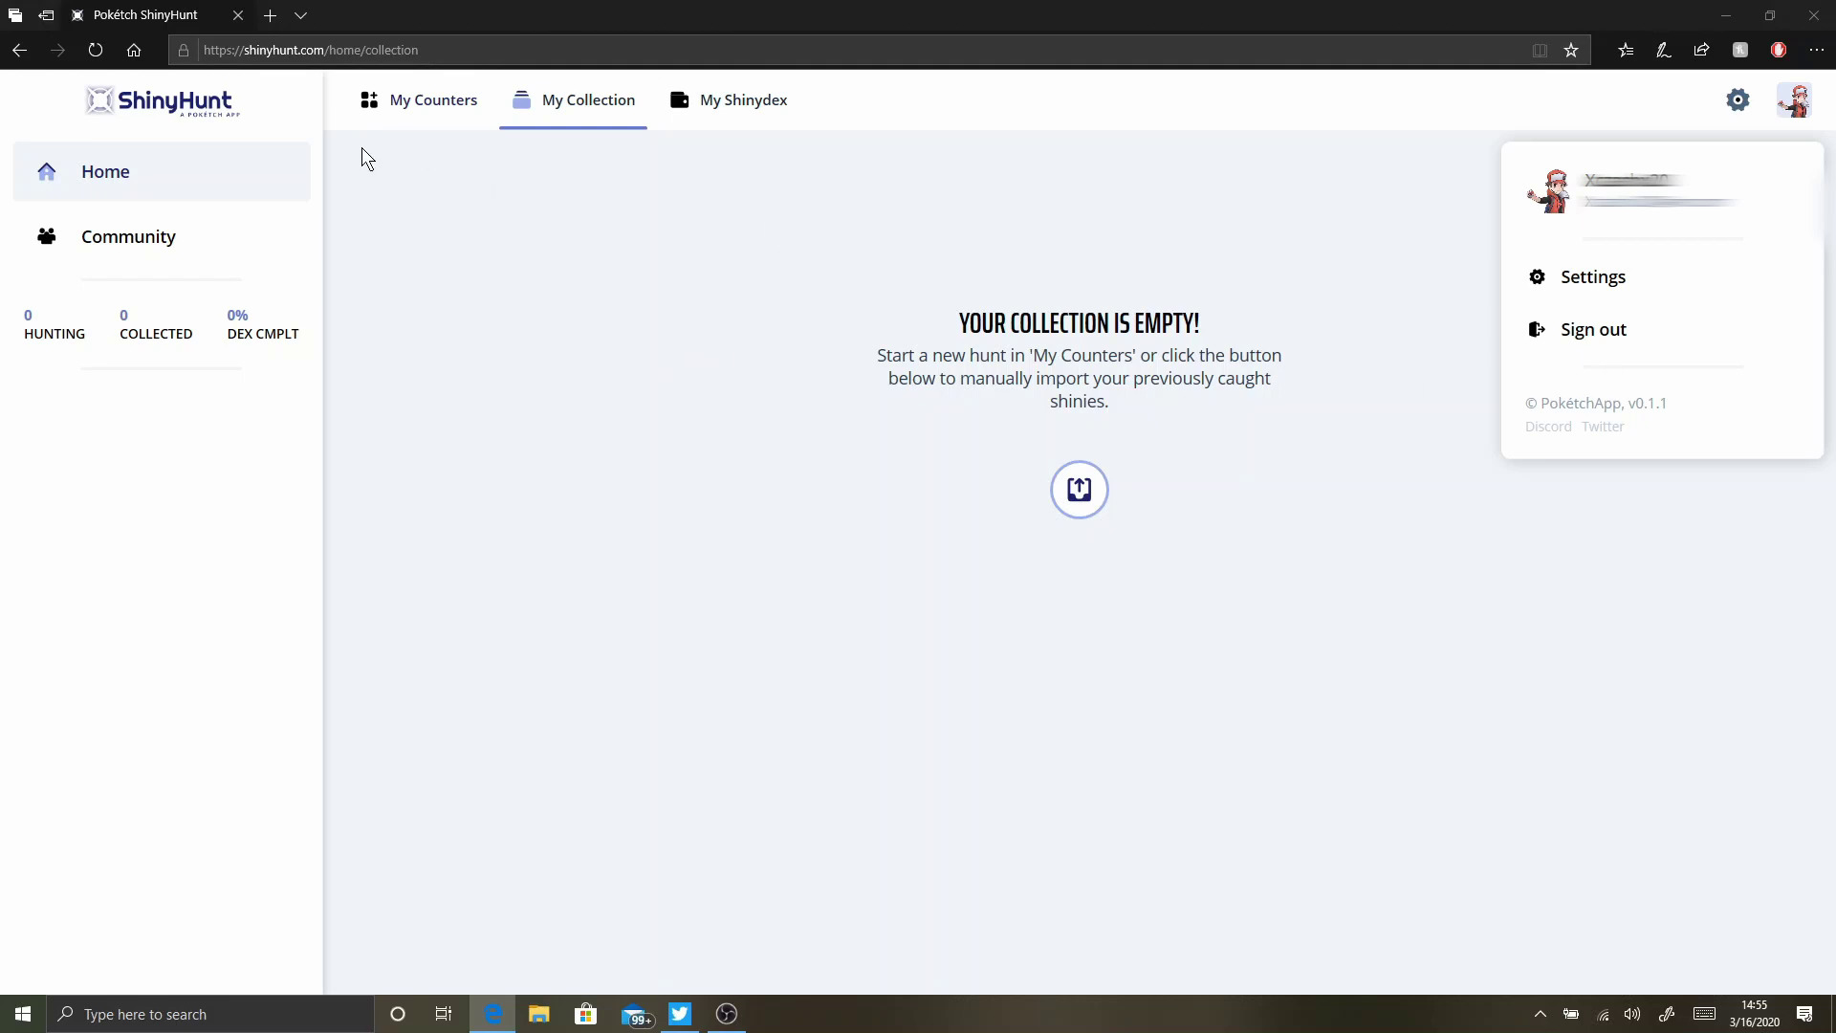
left_click(418, 118)
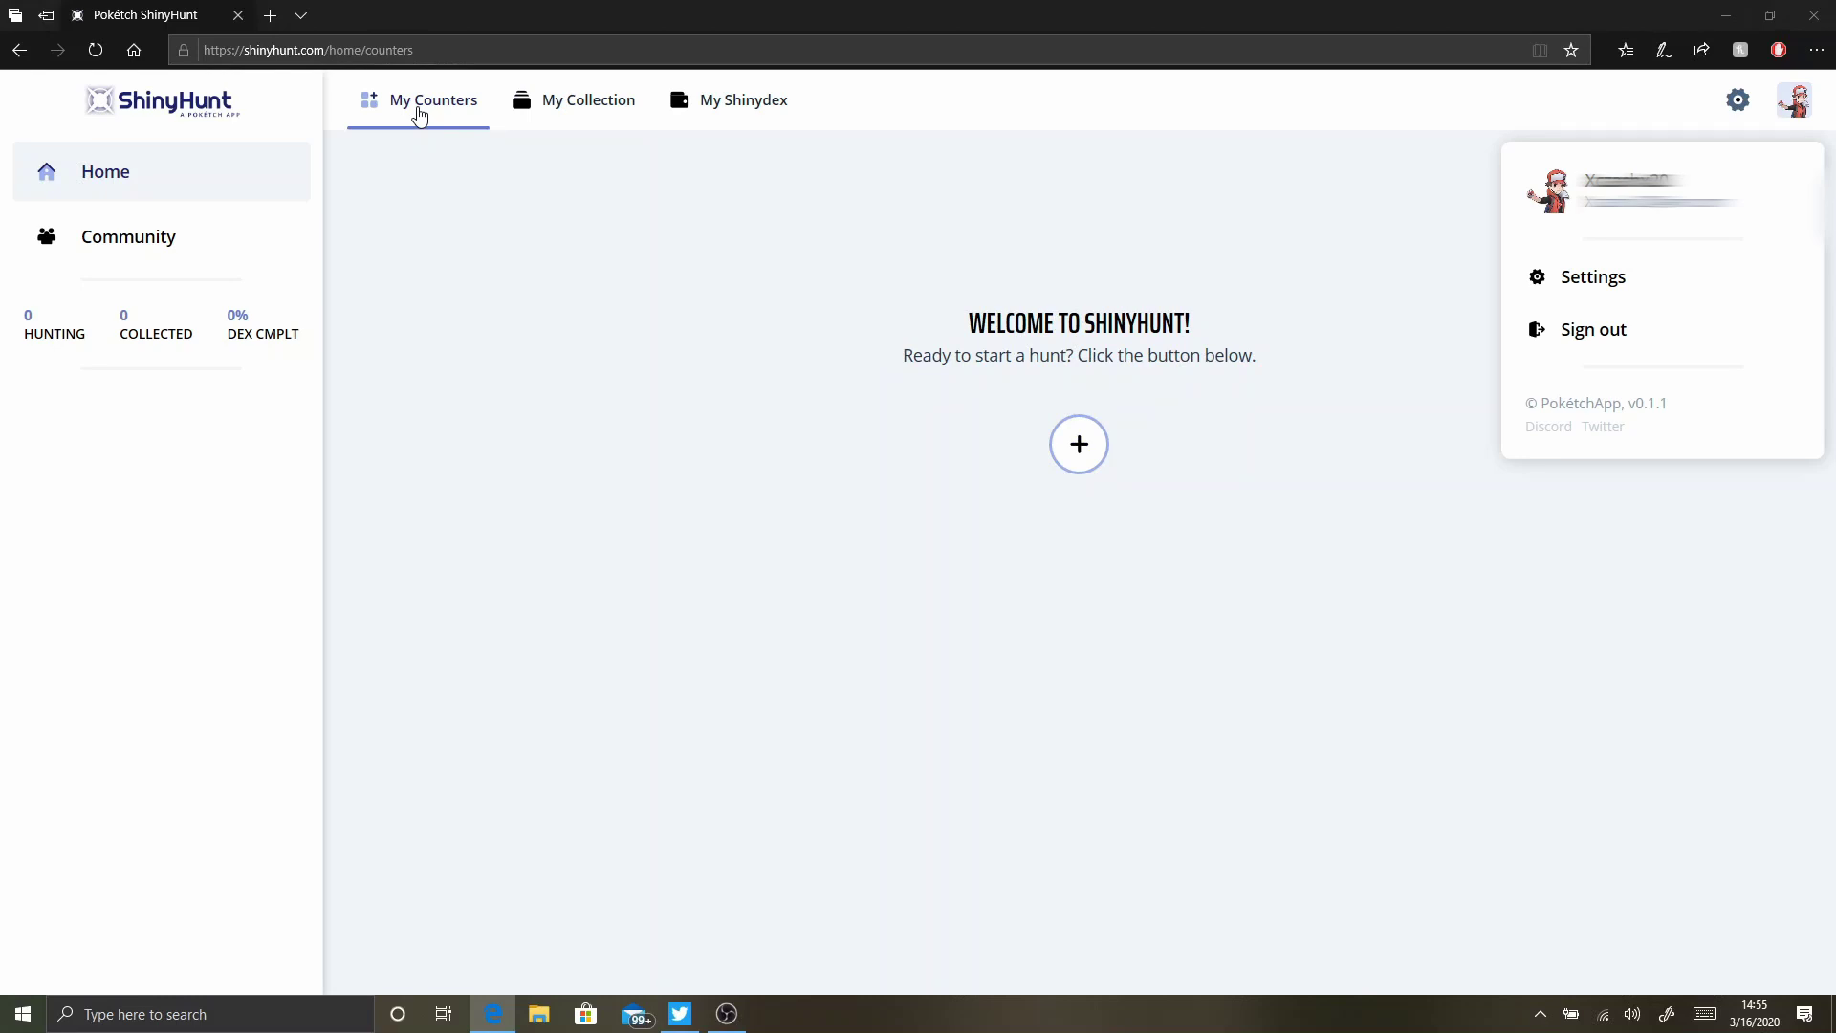
left_click(1808, 97)
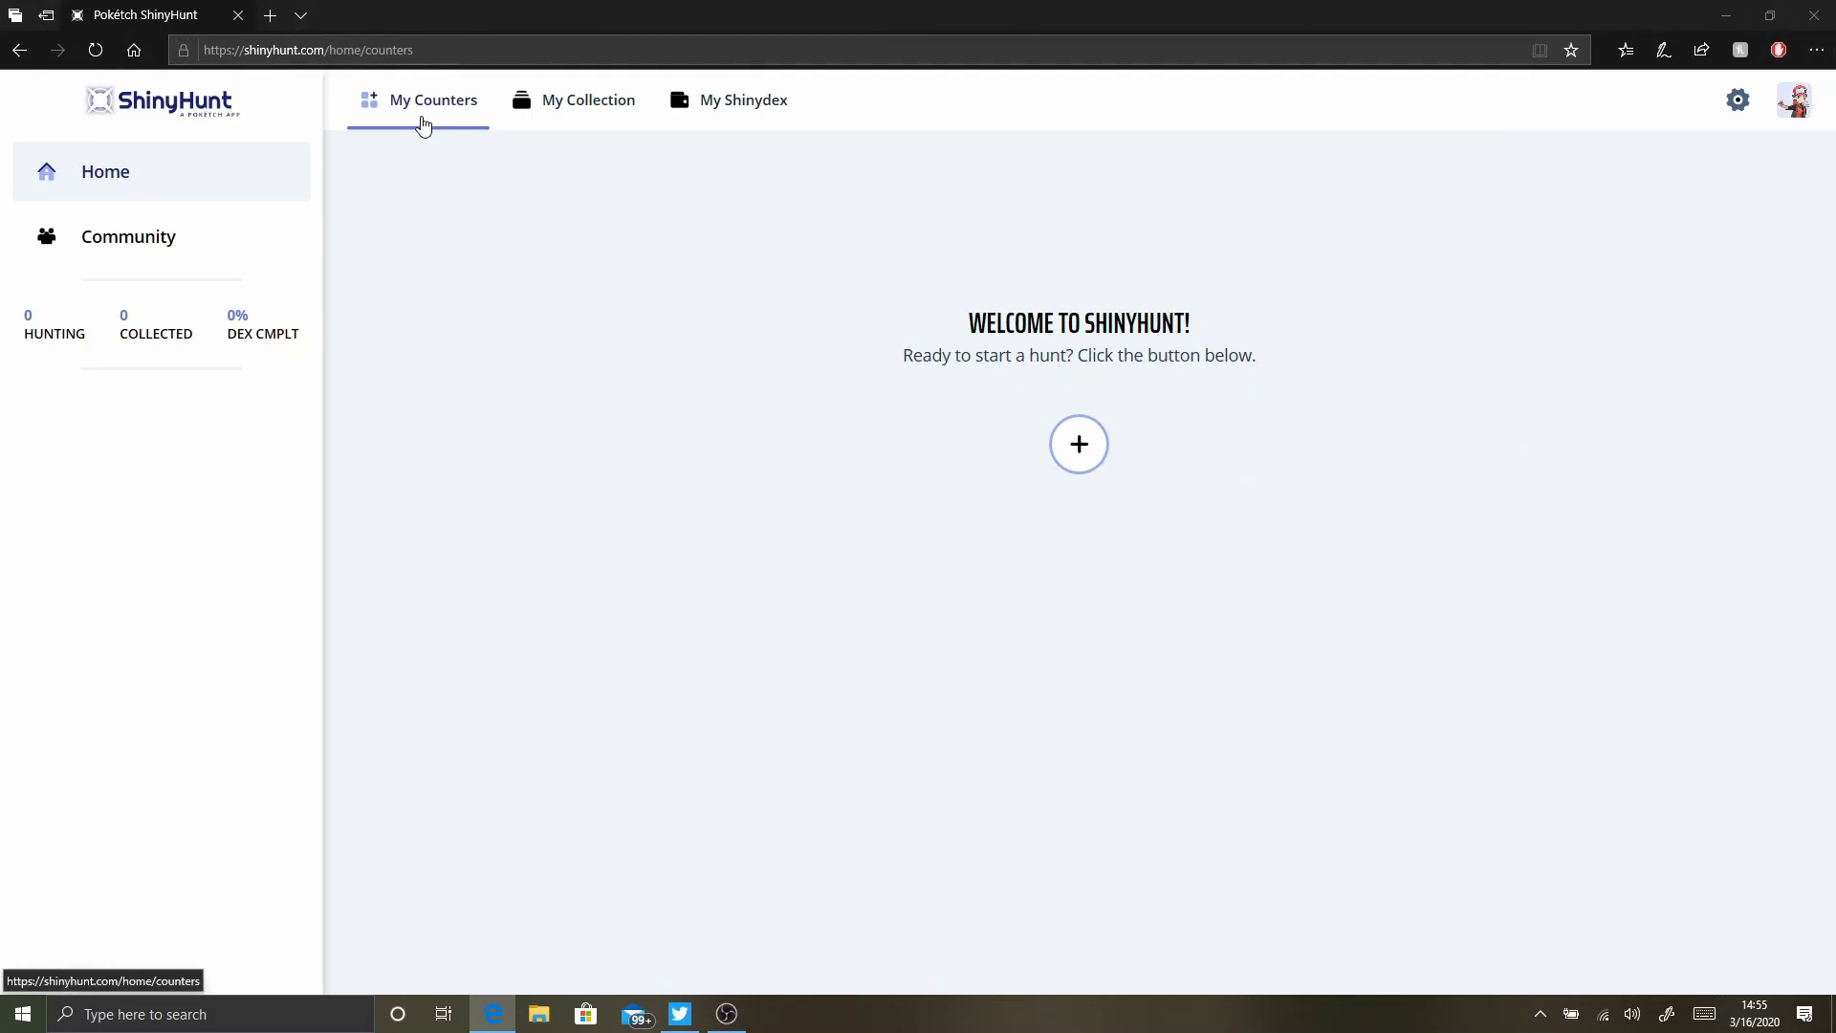
- Begin a new hunt, look over its game and method choices, and choose Bulbasaur as the Pokémon
left_click(1079, 448)
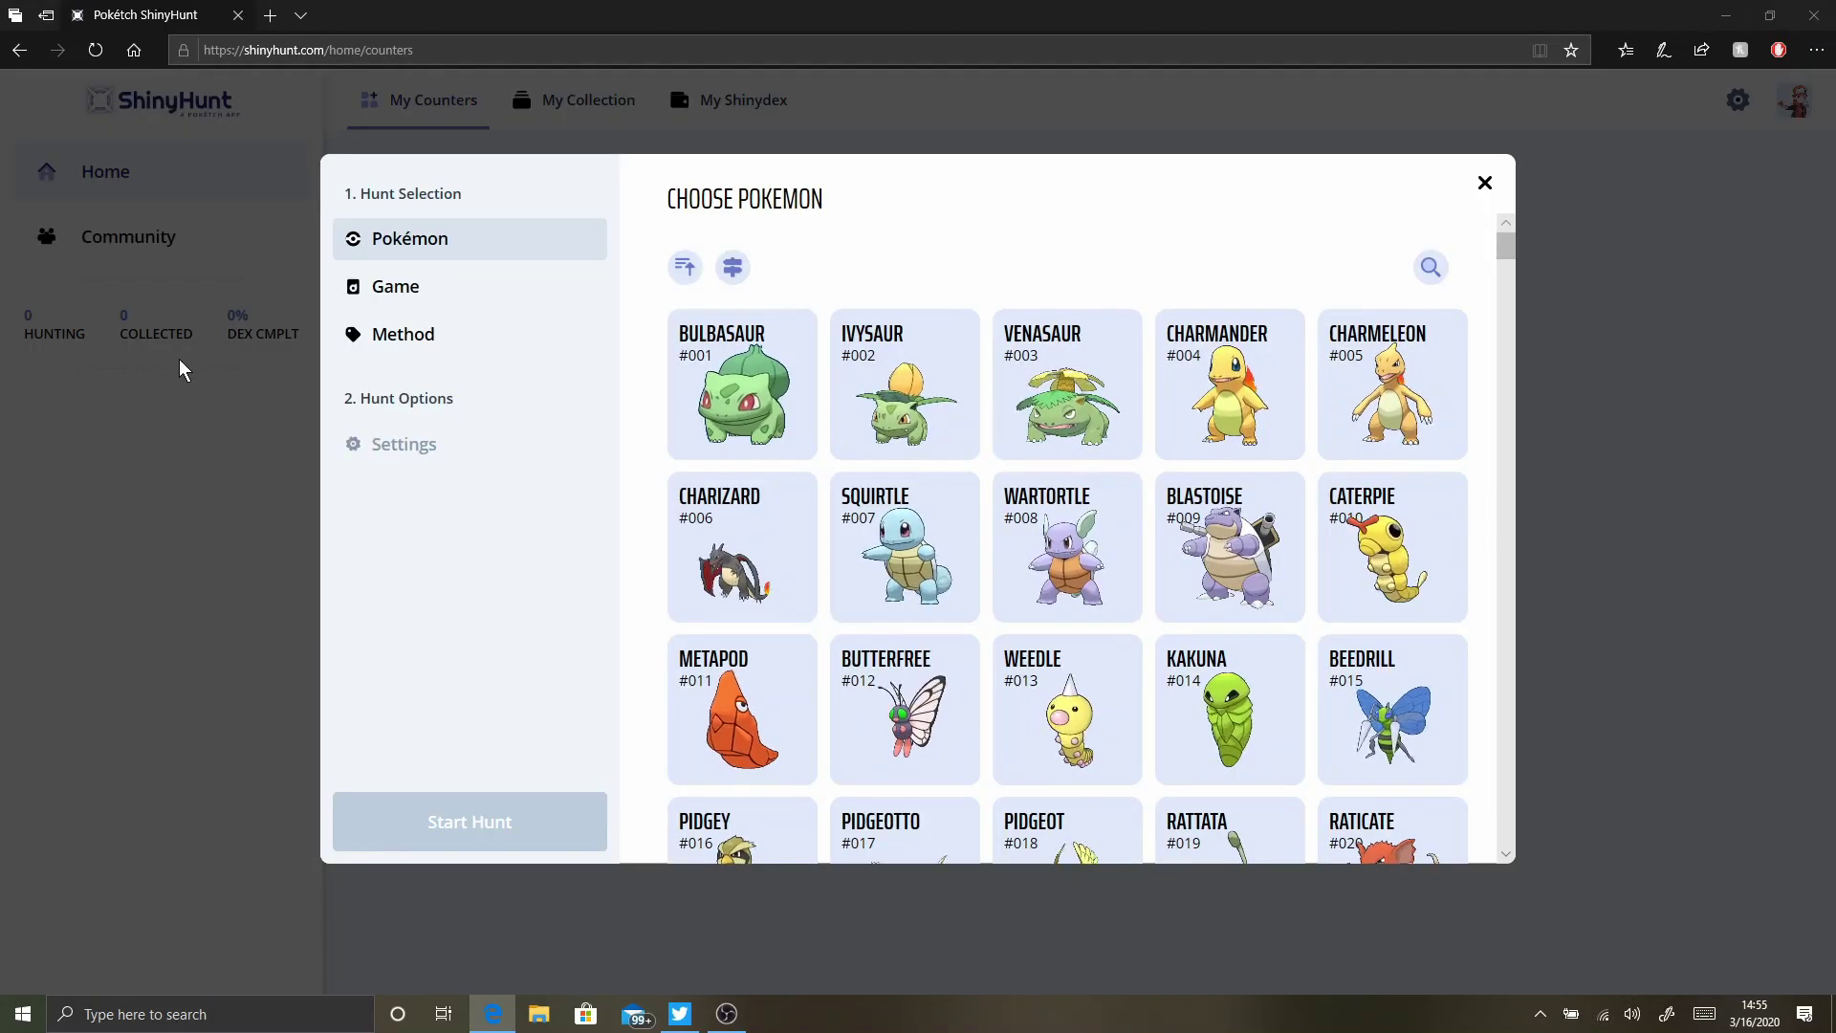
left_click(397, 287)
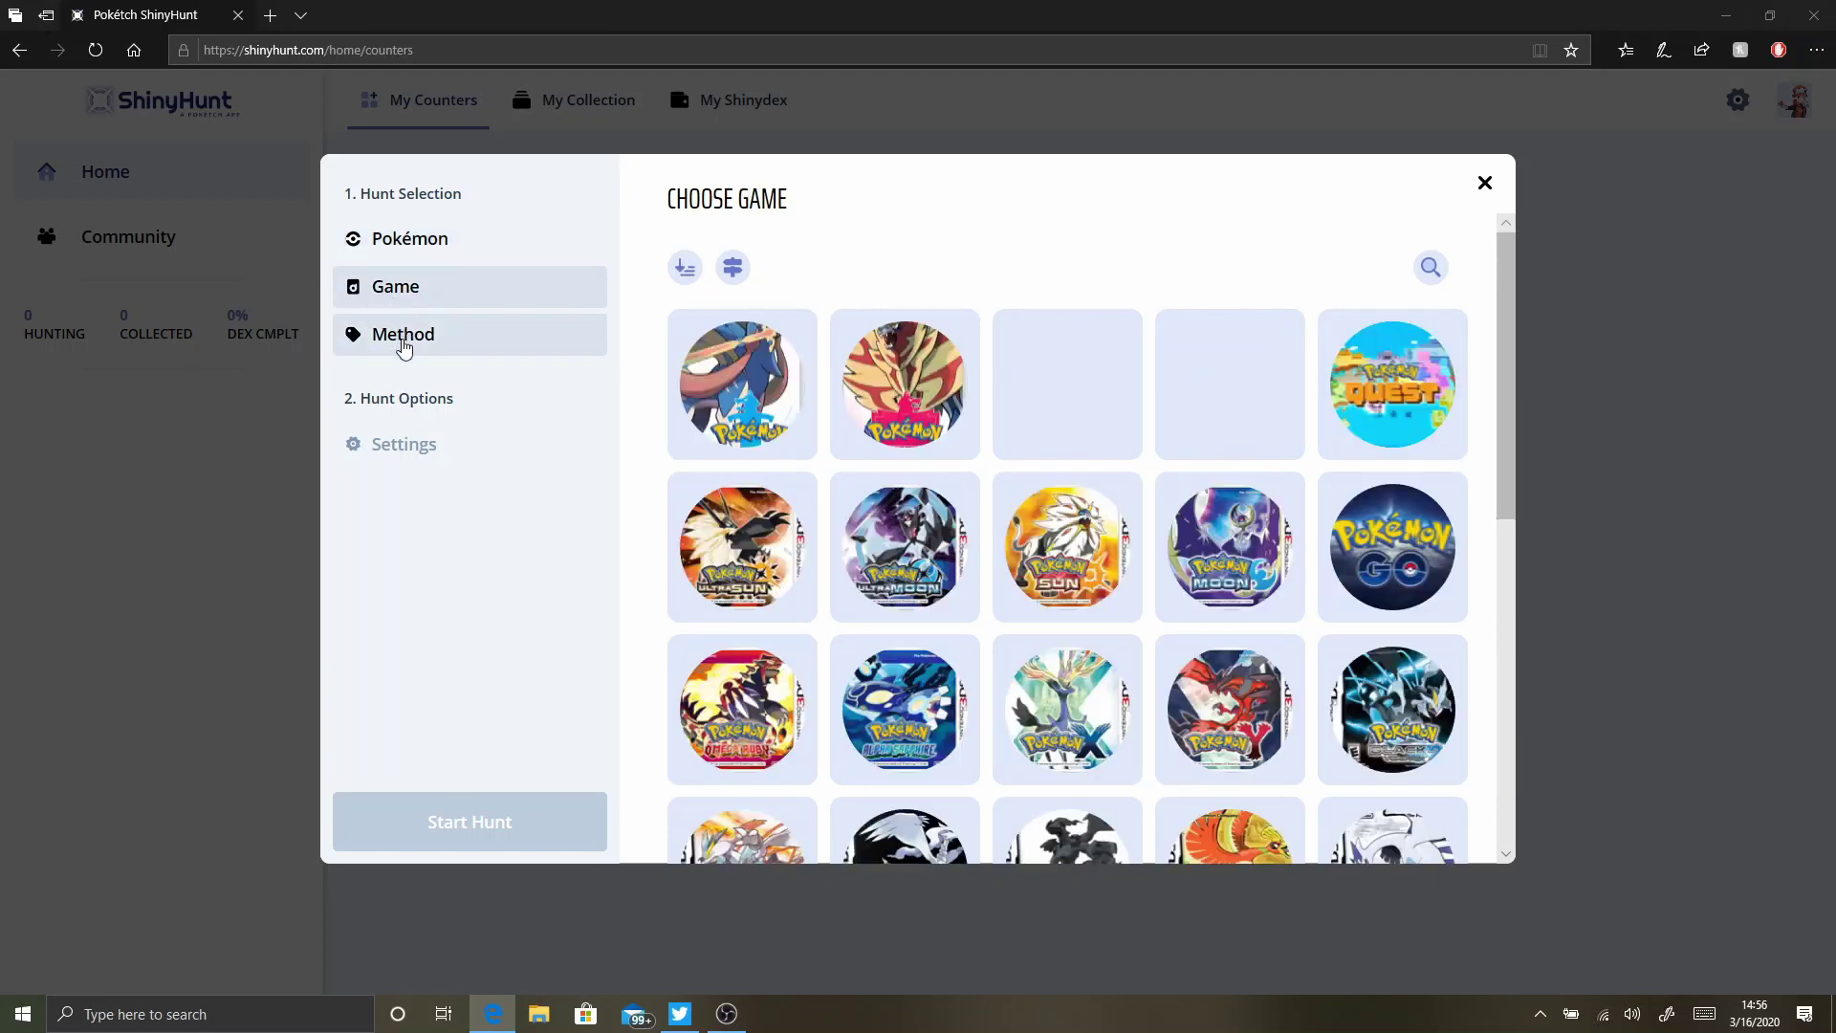
left_click(402, 348)
left_click(405, 251)
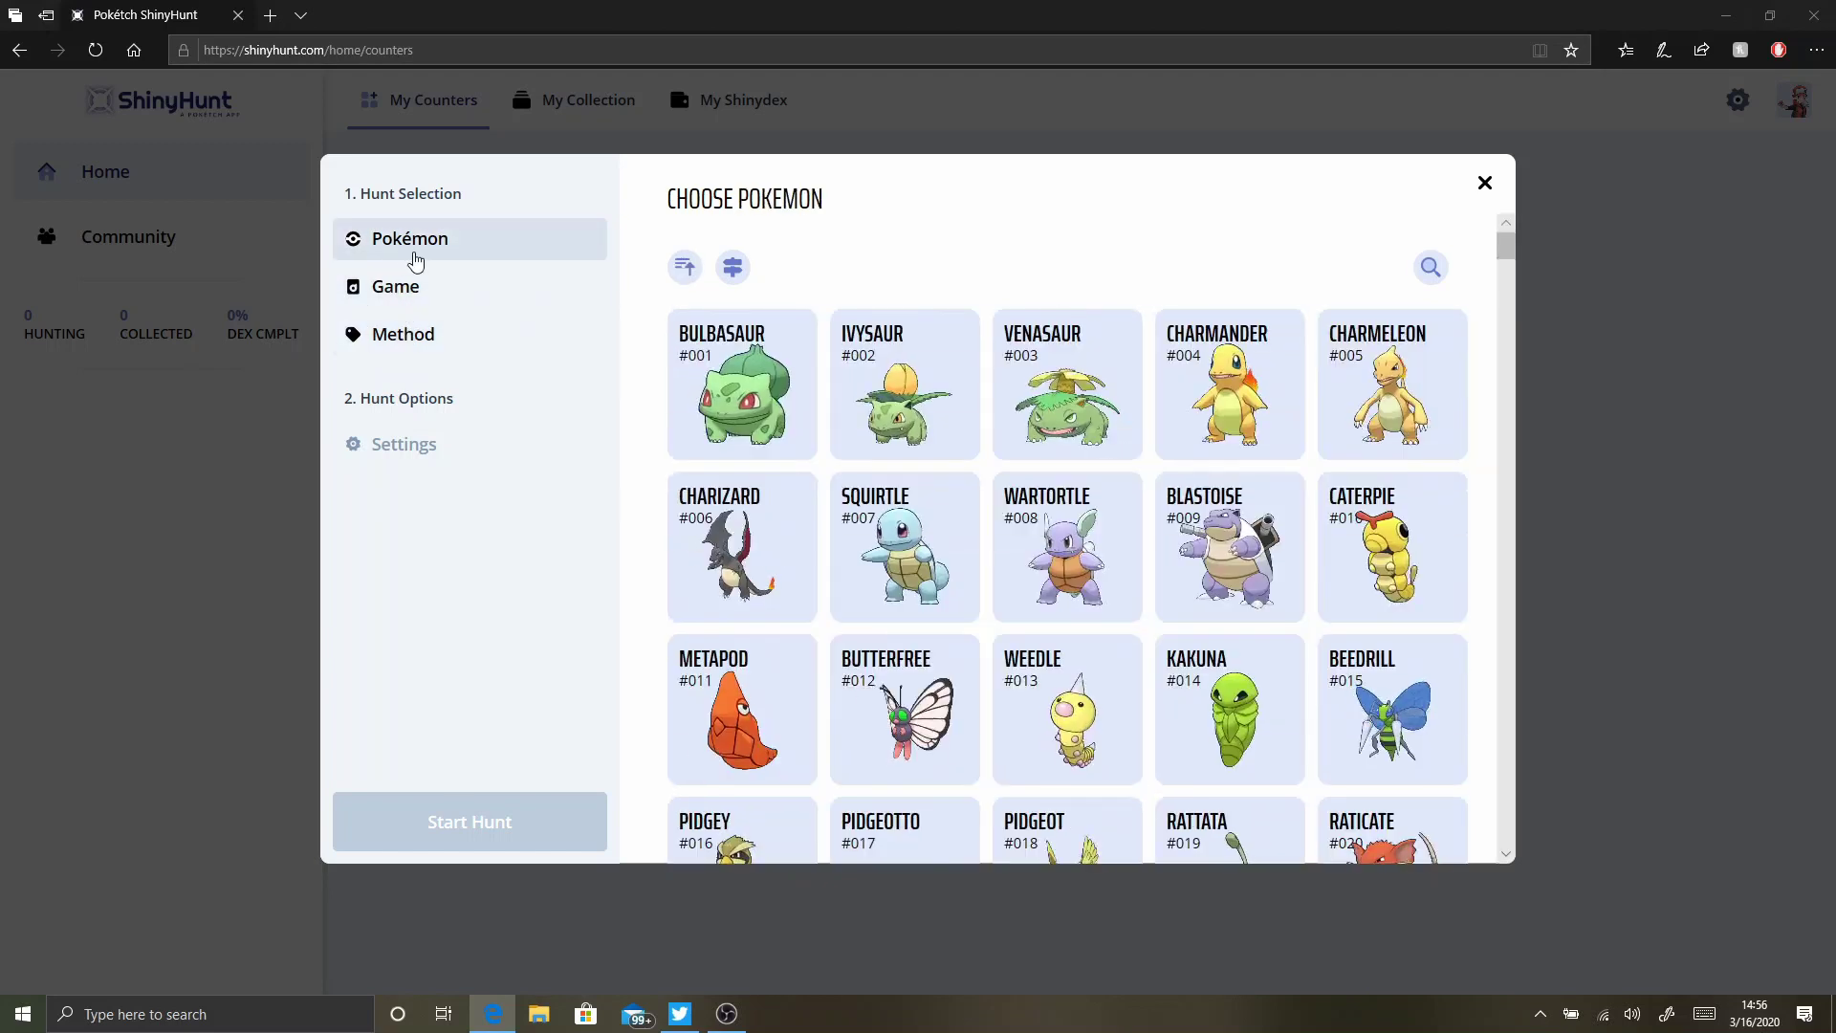
scroll(1147, 468, "down", 3)
scroll(1139, 469, "up", 2)
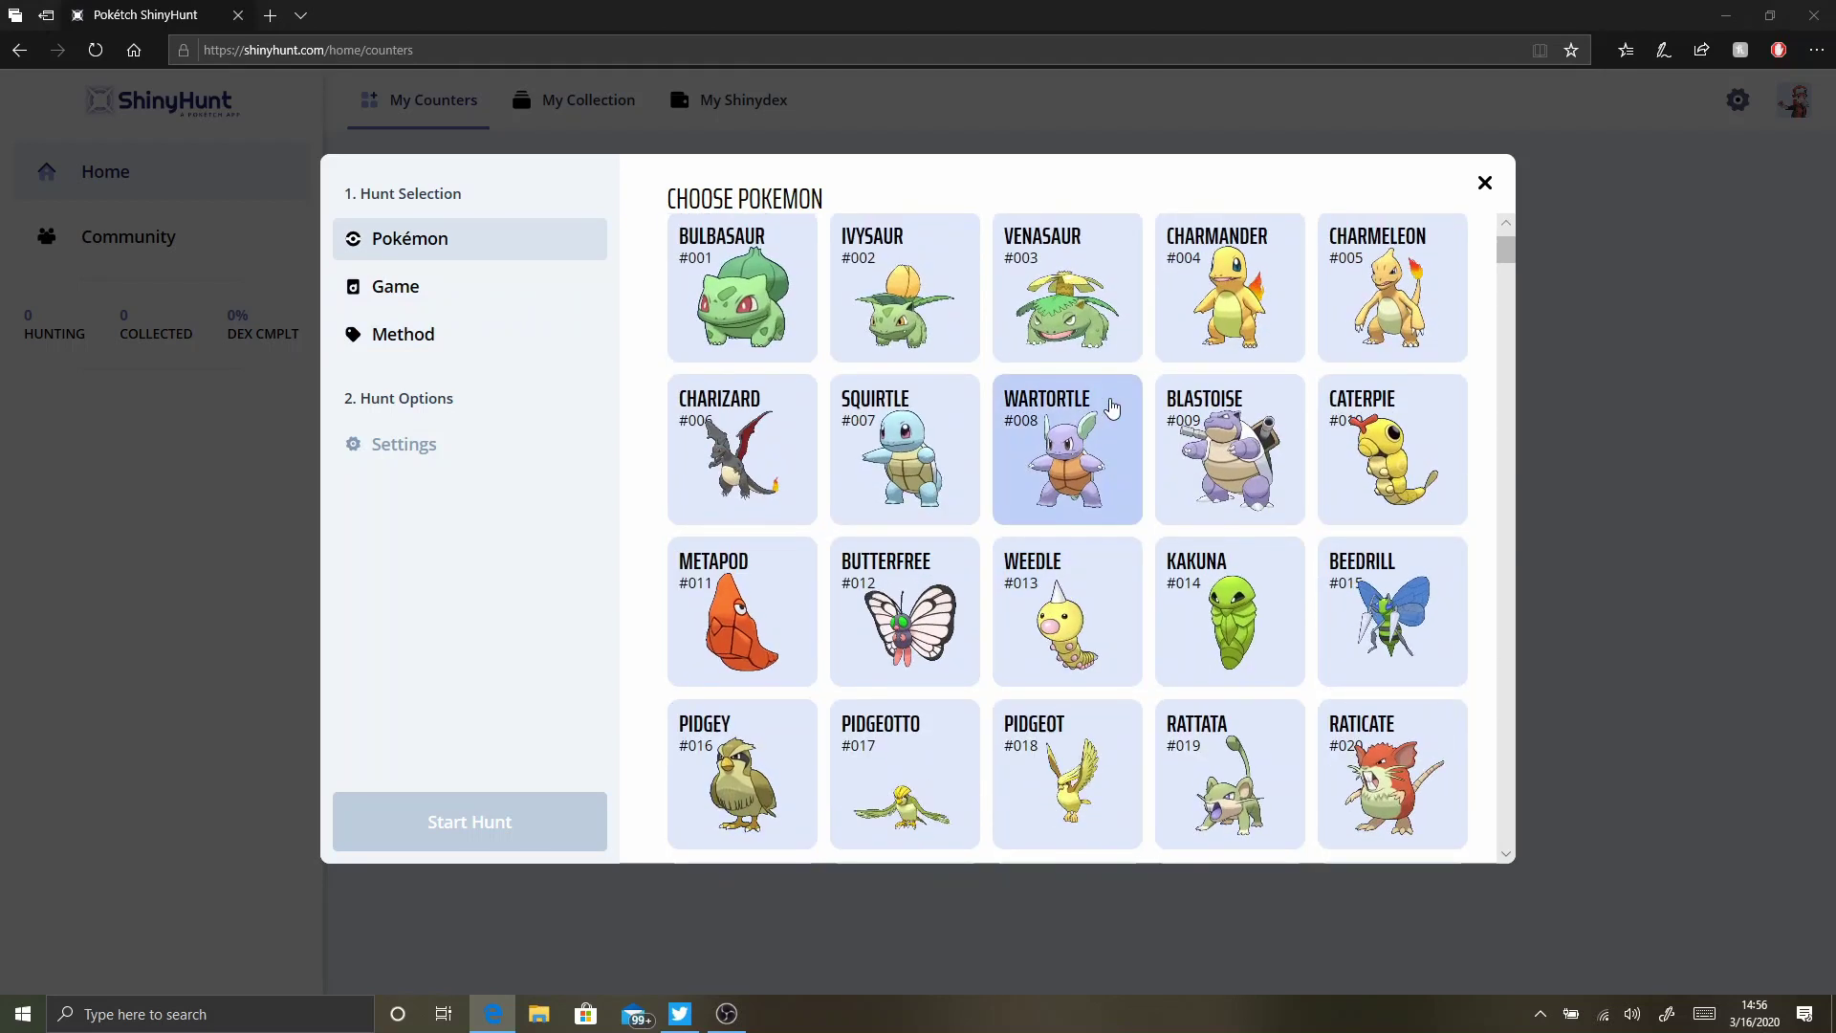
left_click(756, 347)
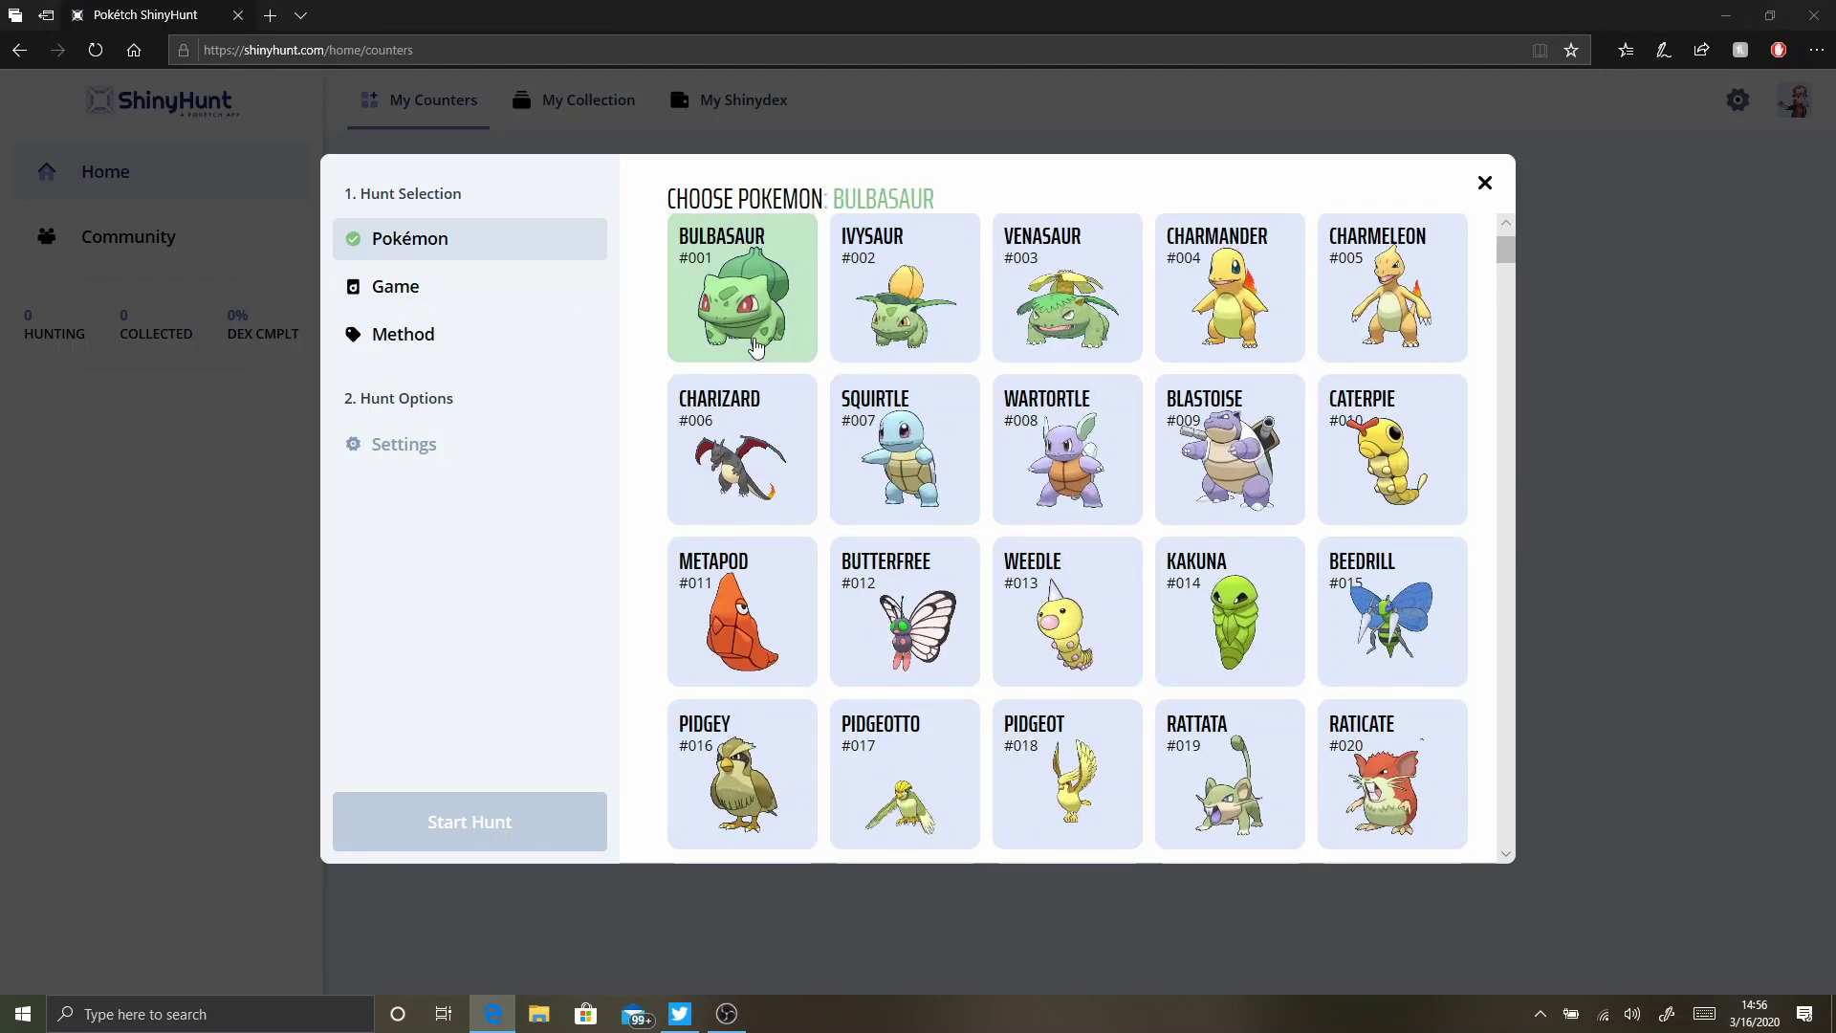
- Set the hunt's game to Pokémon Sword and its method to Masuda Method
left_click(413, 306)
left_click(761, 312)
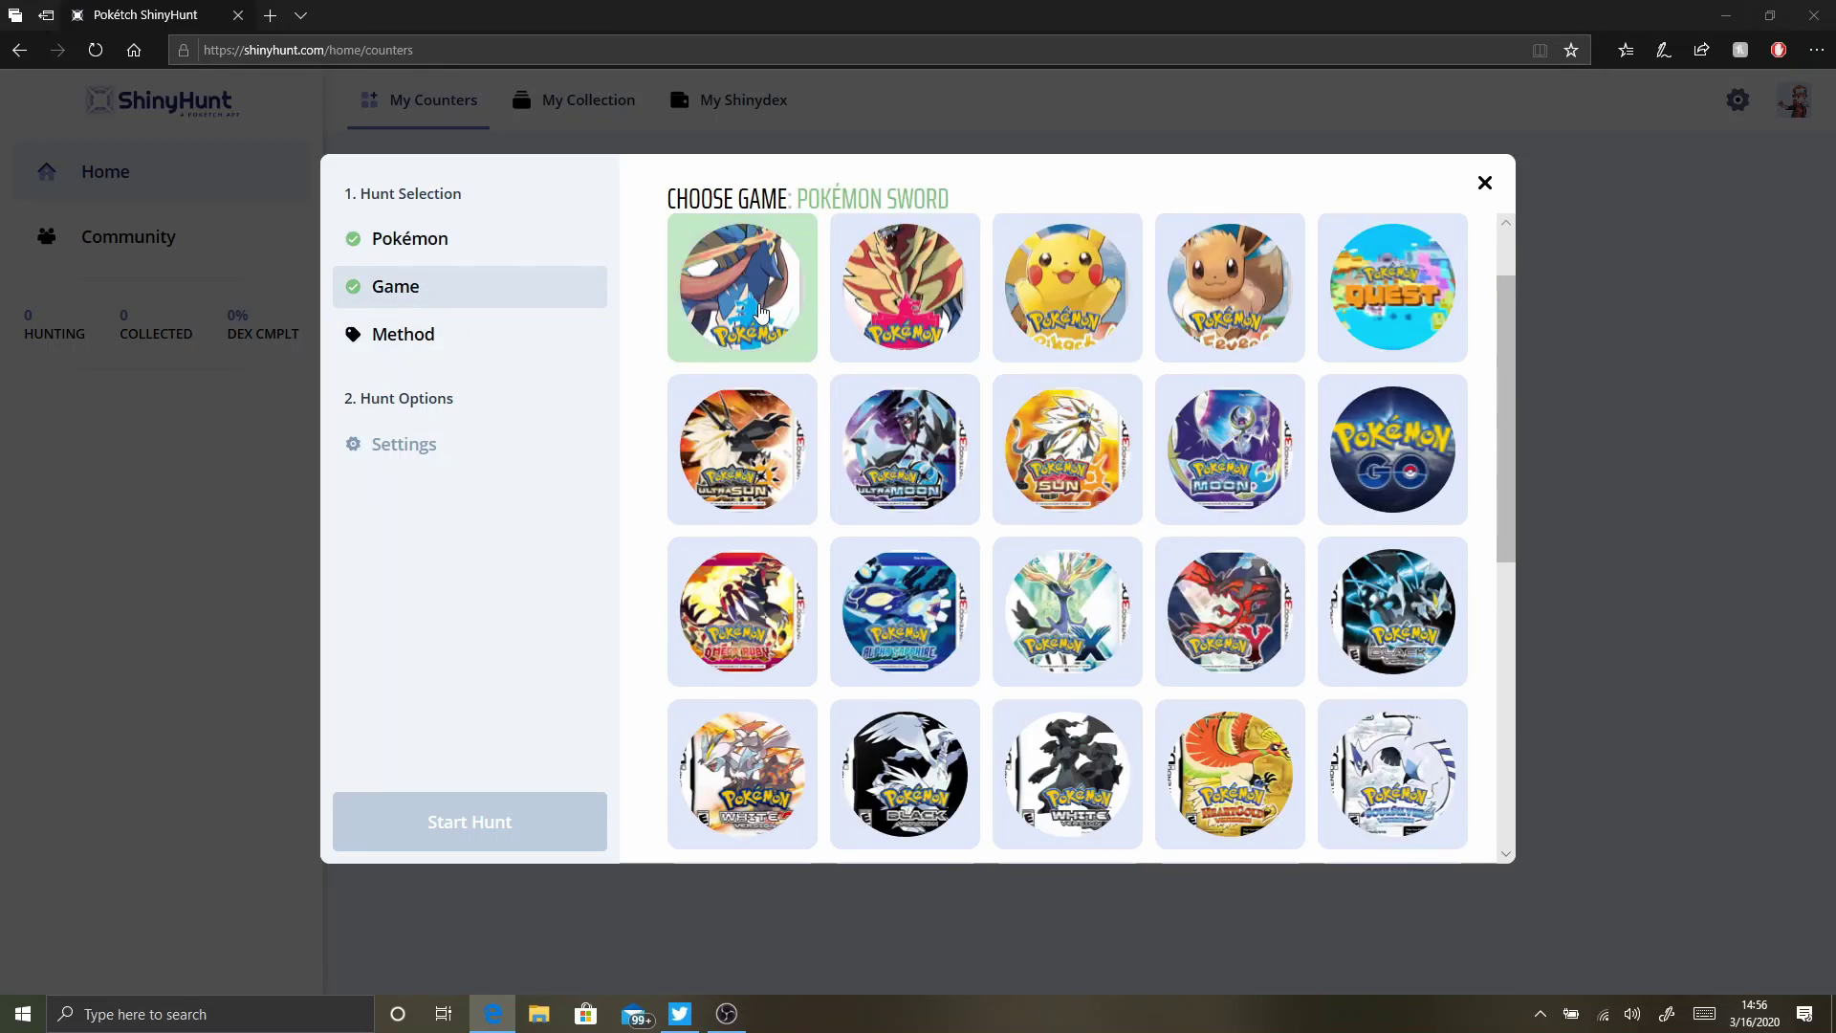
left_click(411, 349)
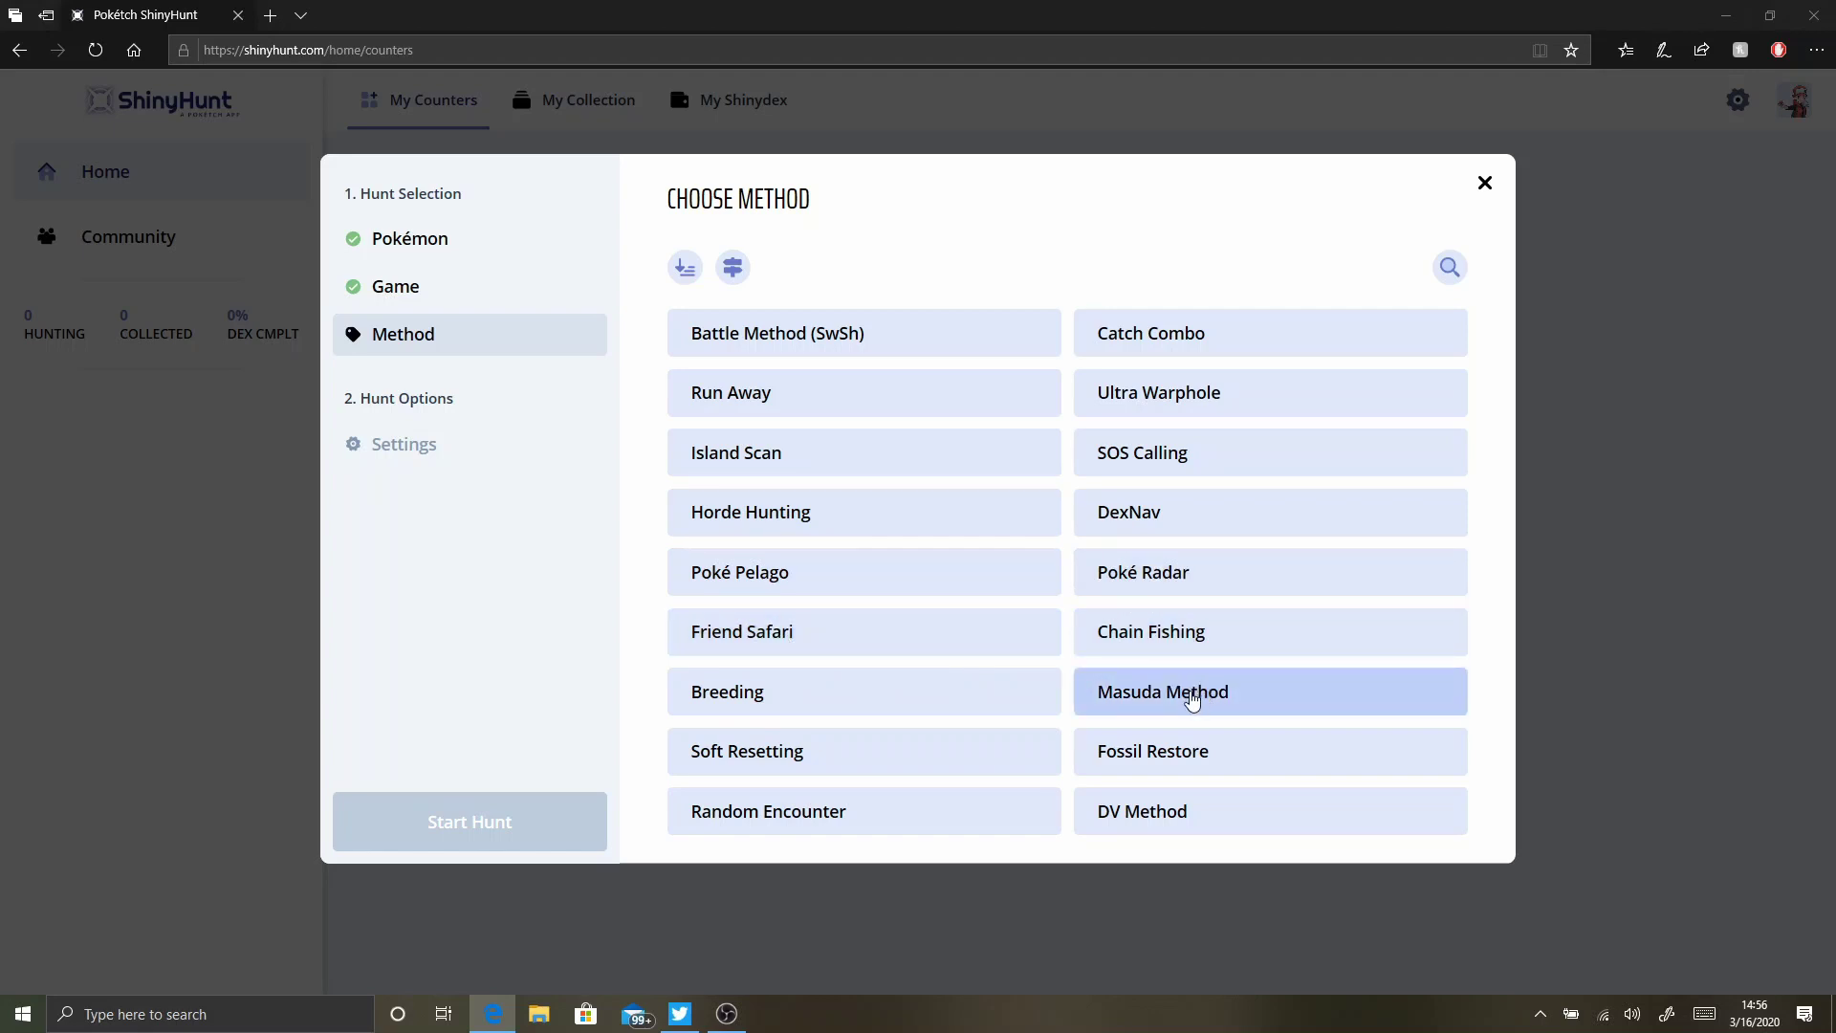
left_click(1162, 691)
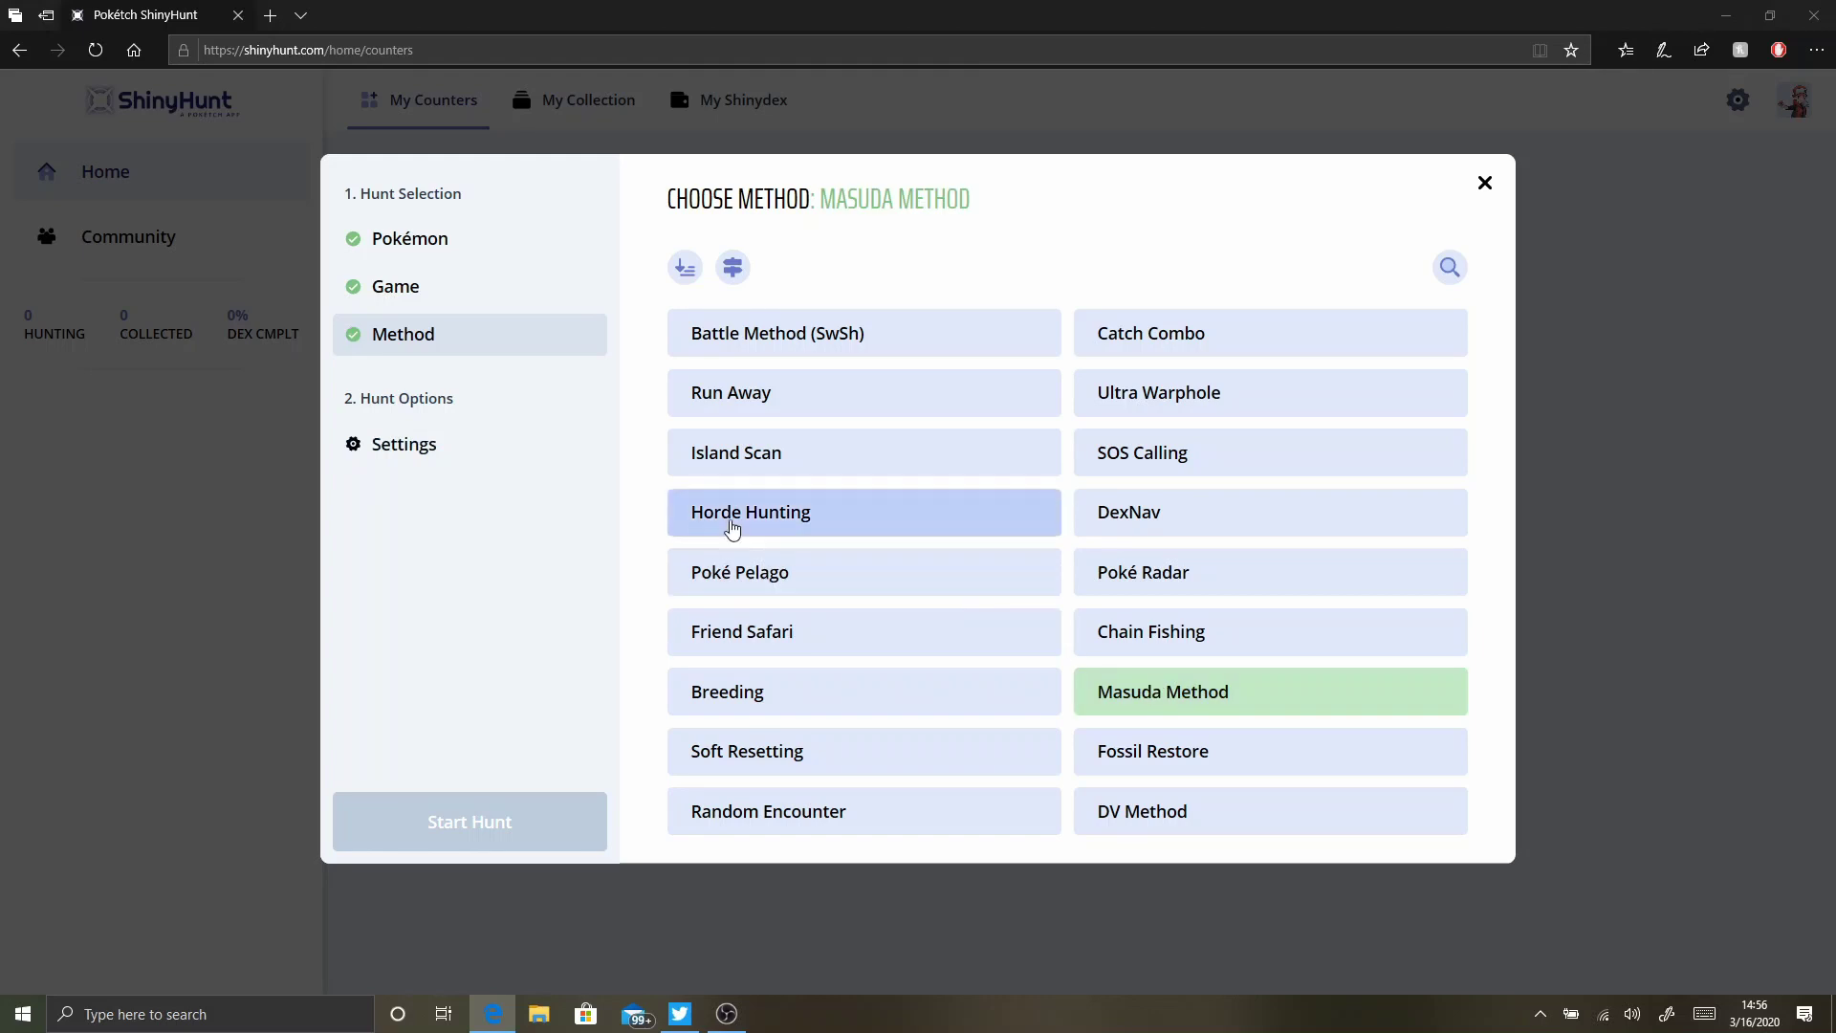
- Open the hunt's settings and switch the Shiny Charm option on and back off
left_click(401, 460)
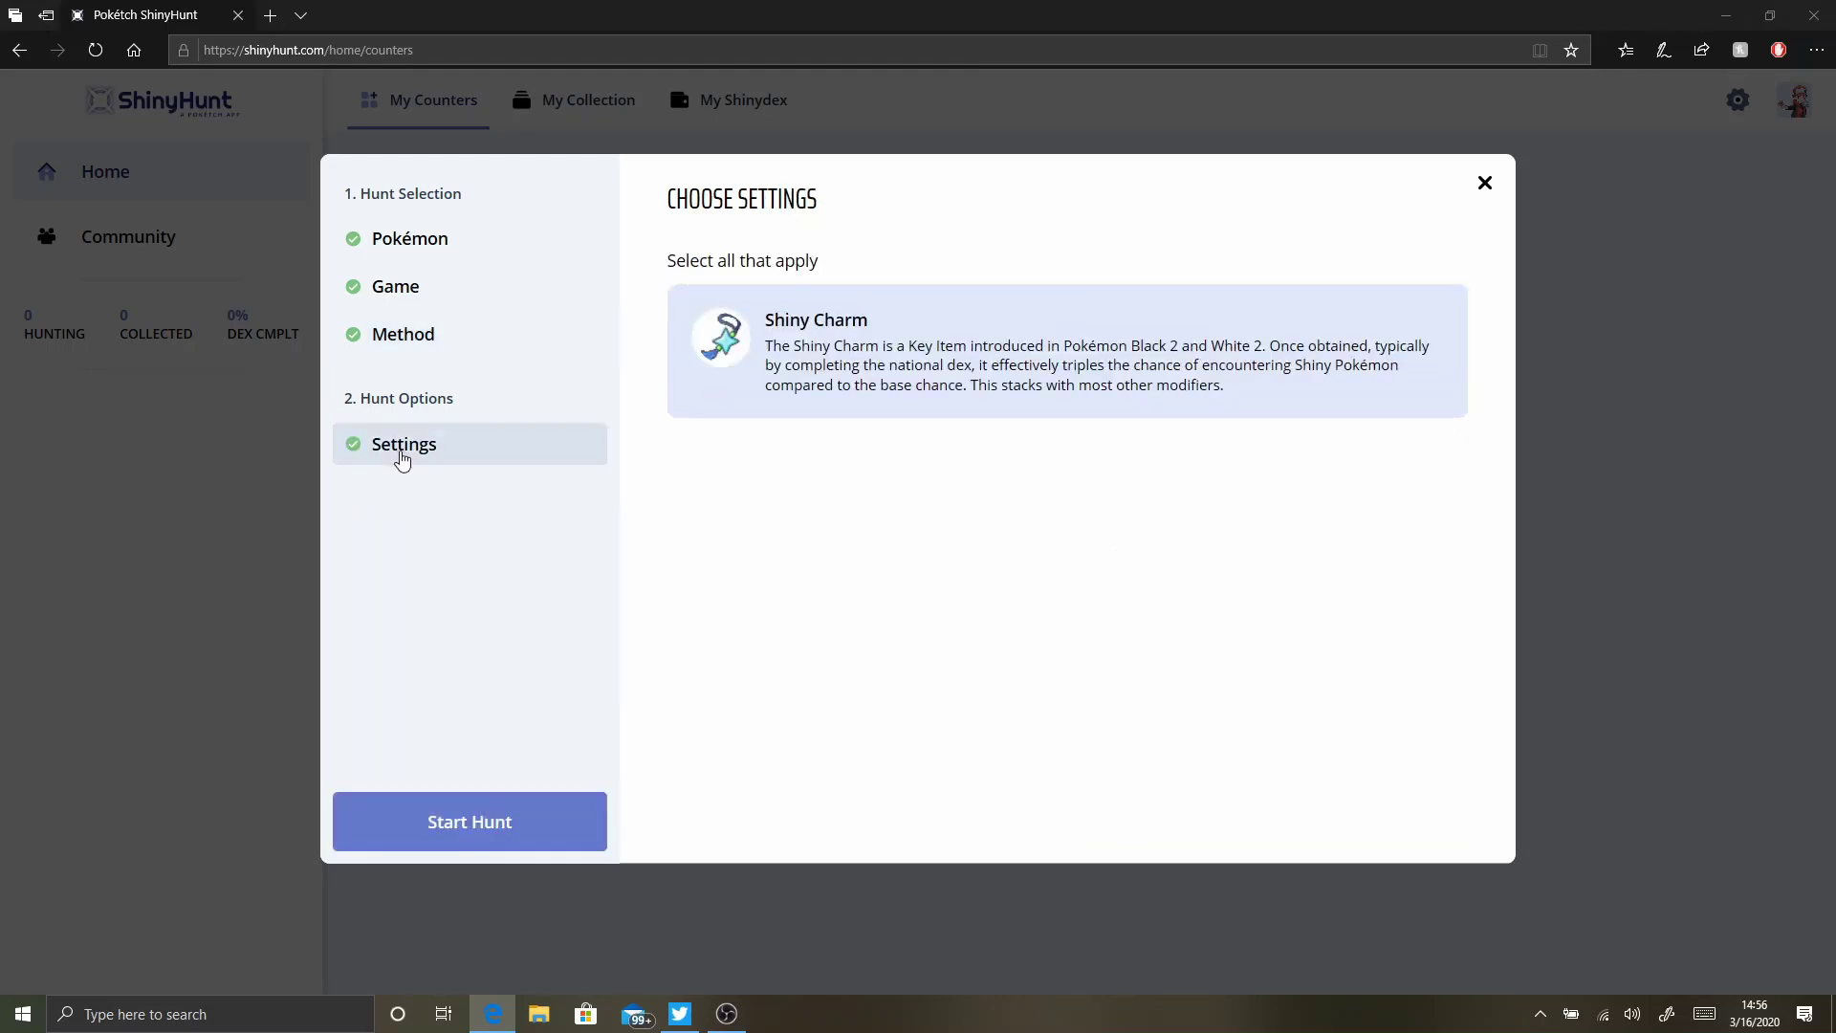
left_click(970, 354)
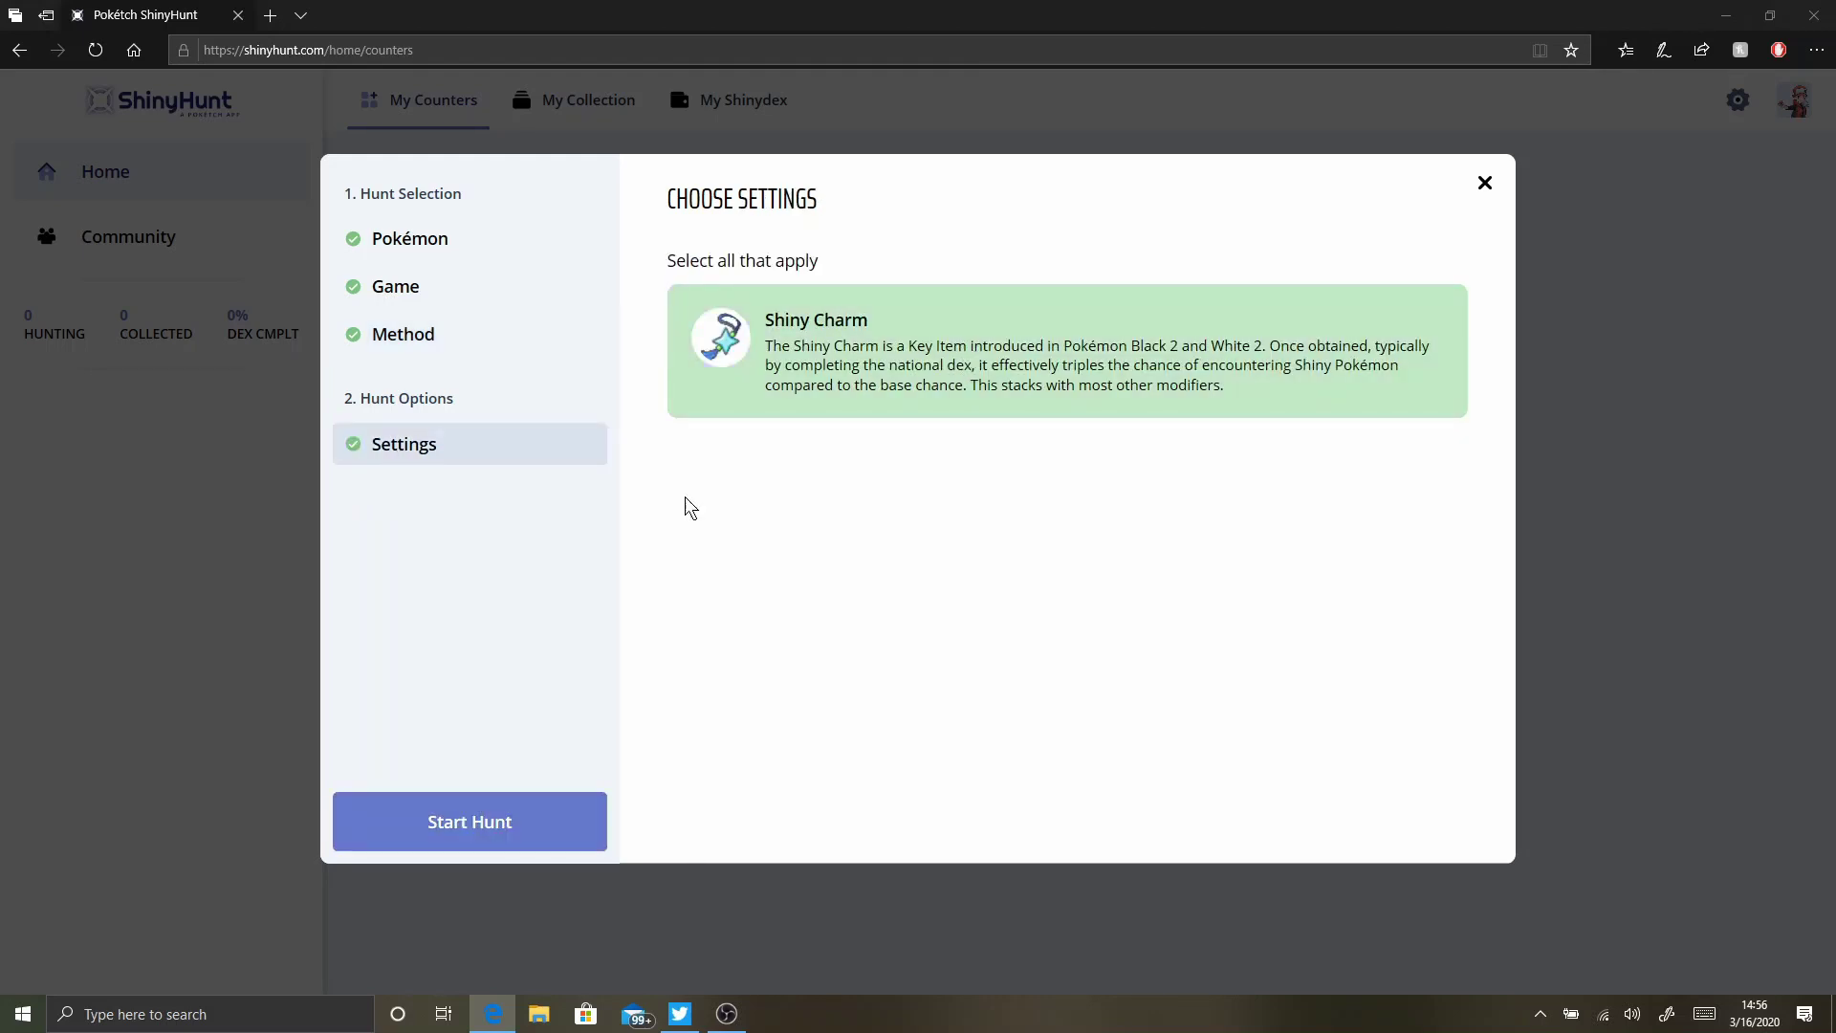
left_click(909, 412)
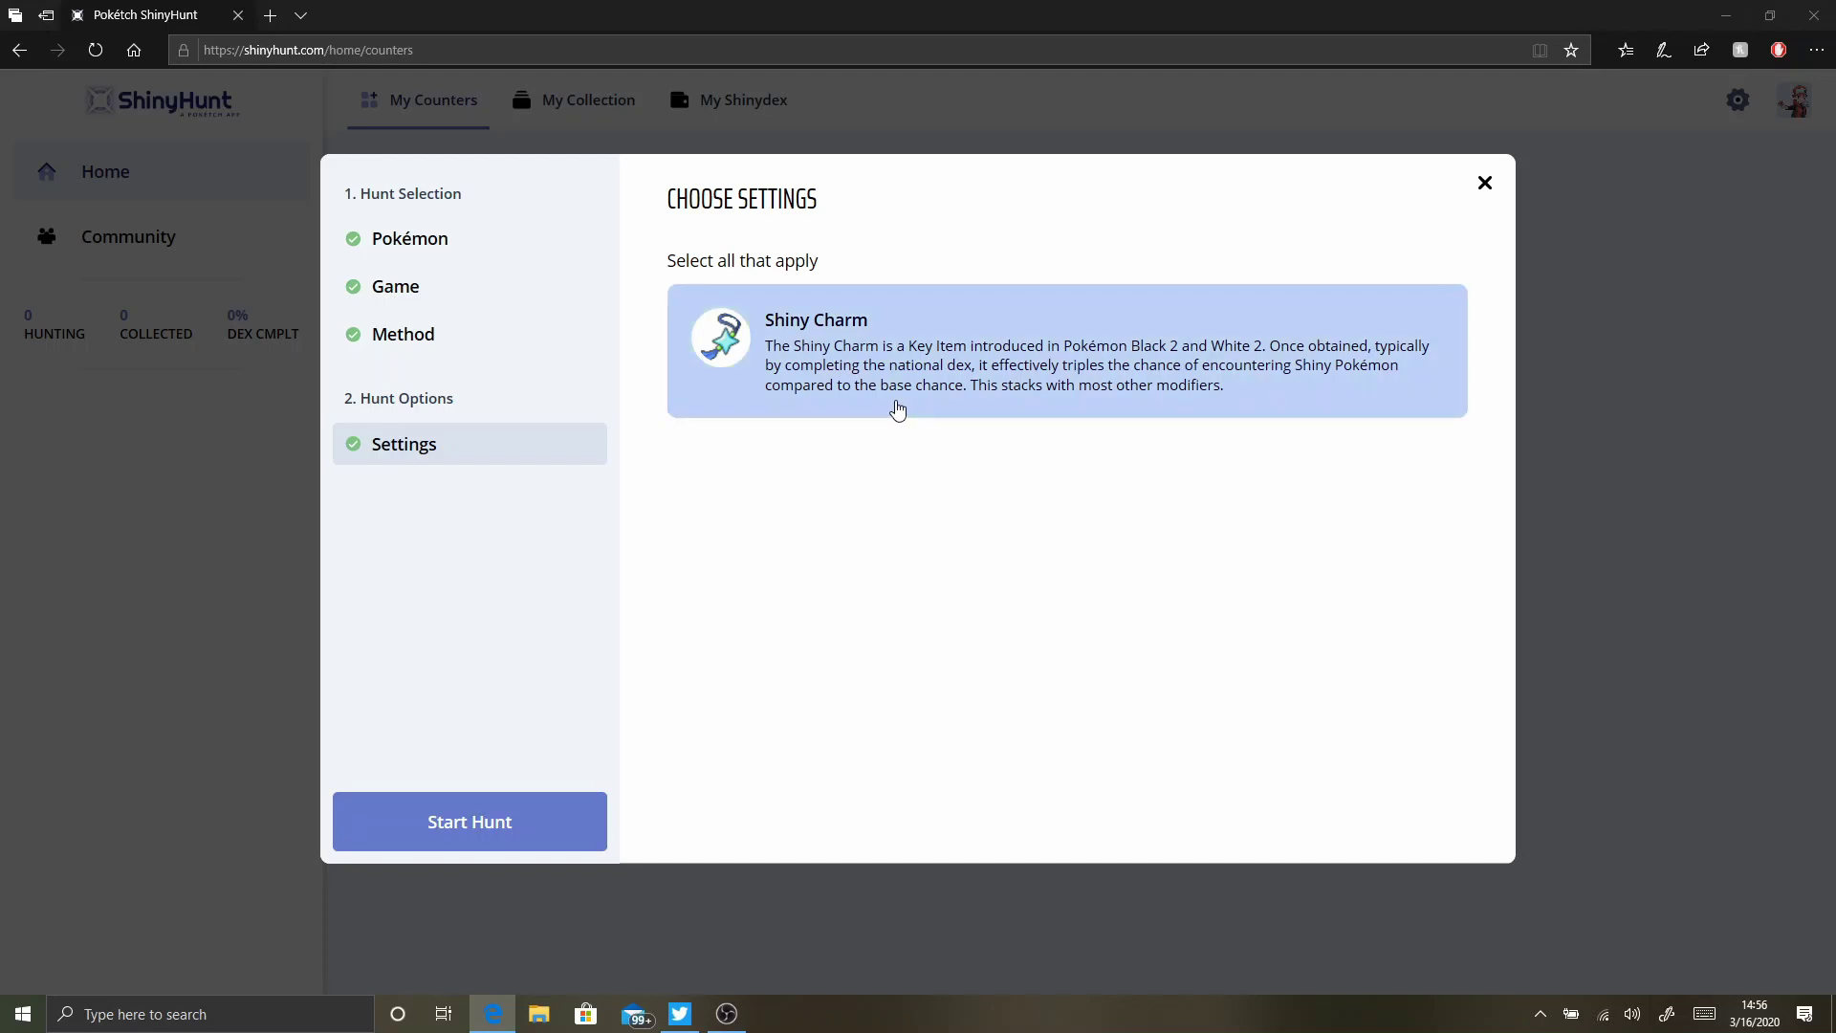
- Turn on the Shiny Charm option and start the Bulbasaur hunt
left_click(883, 396)
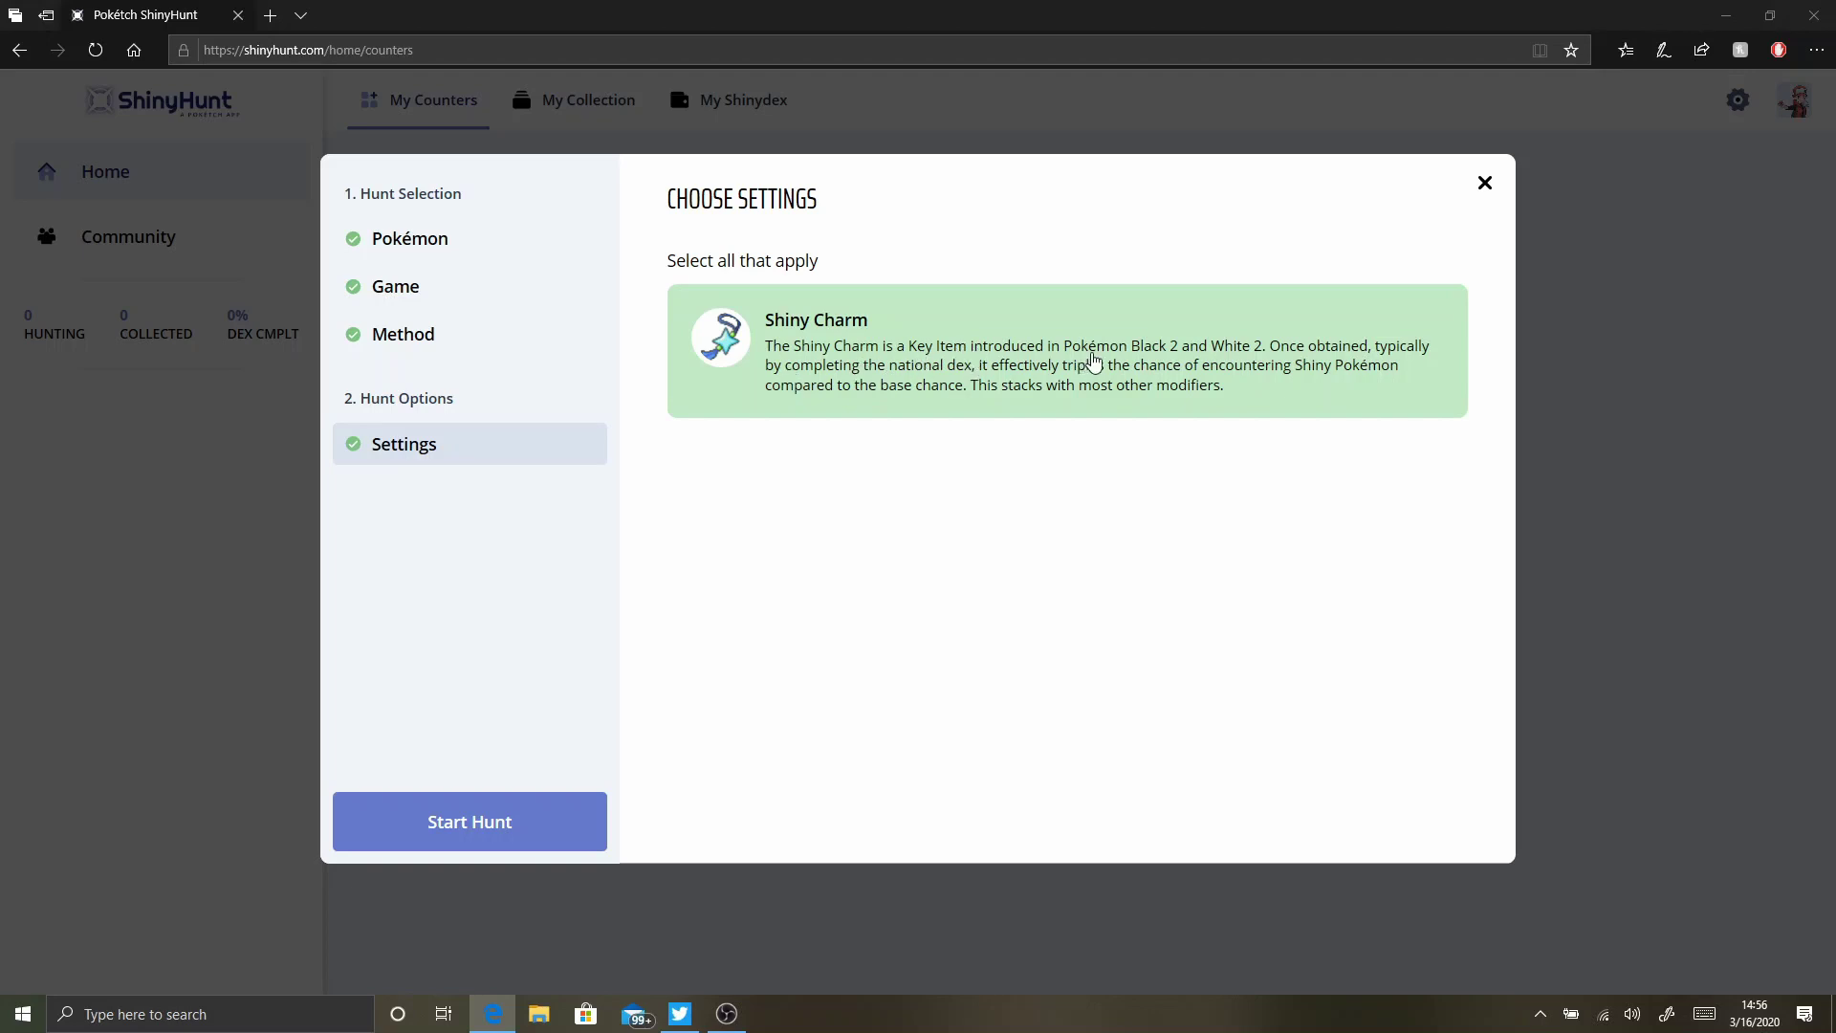
left_click(517, 823)
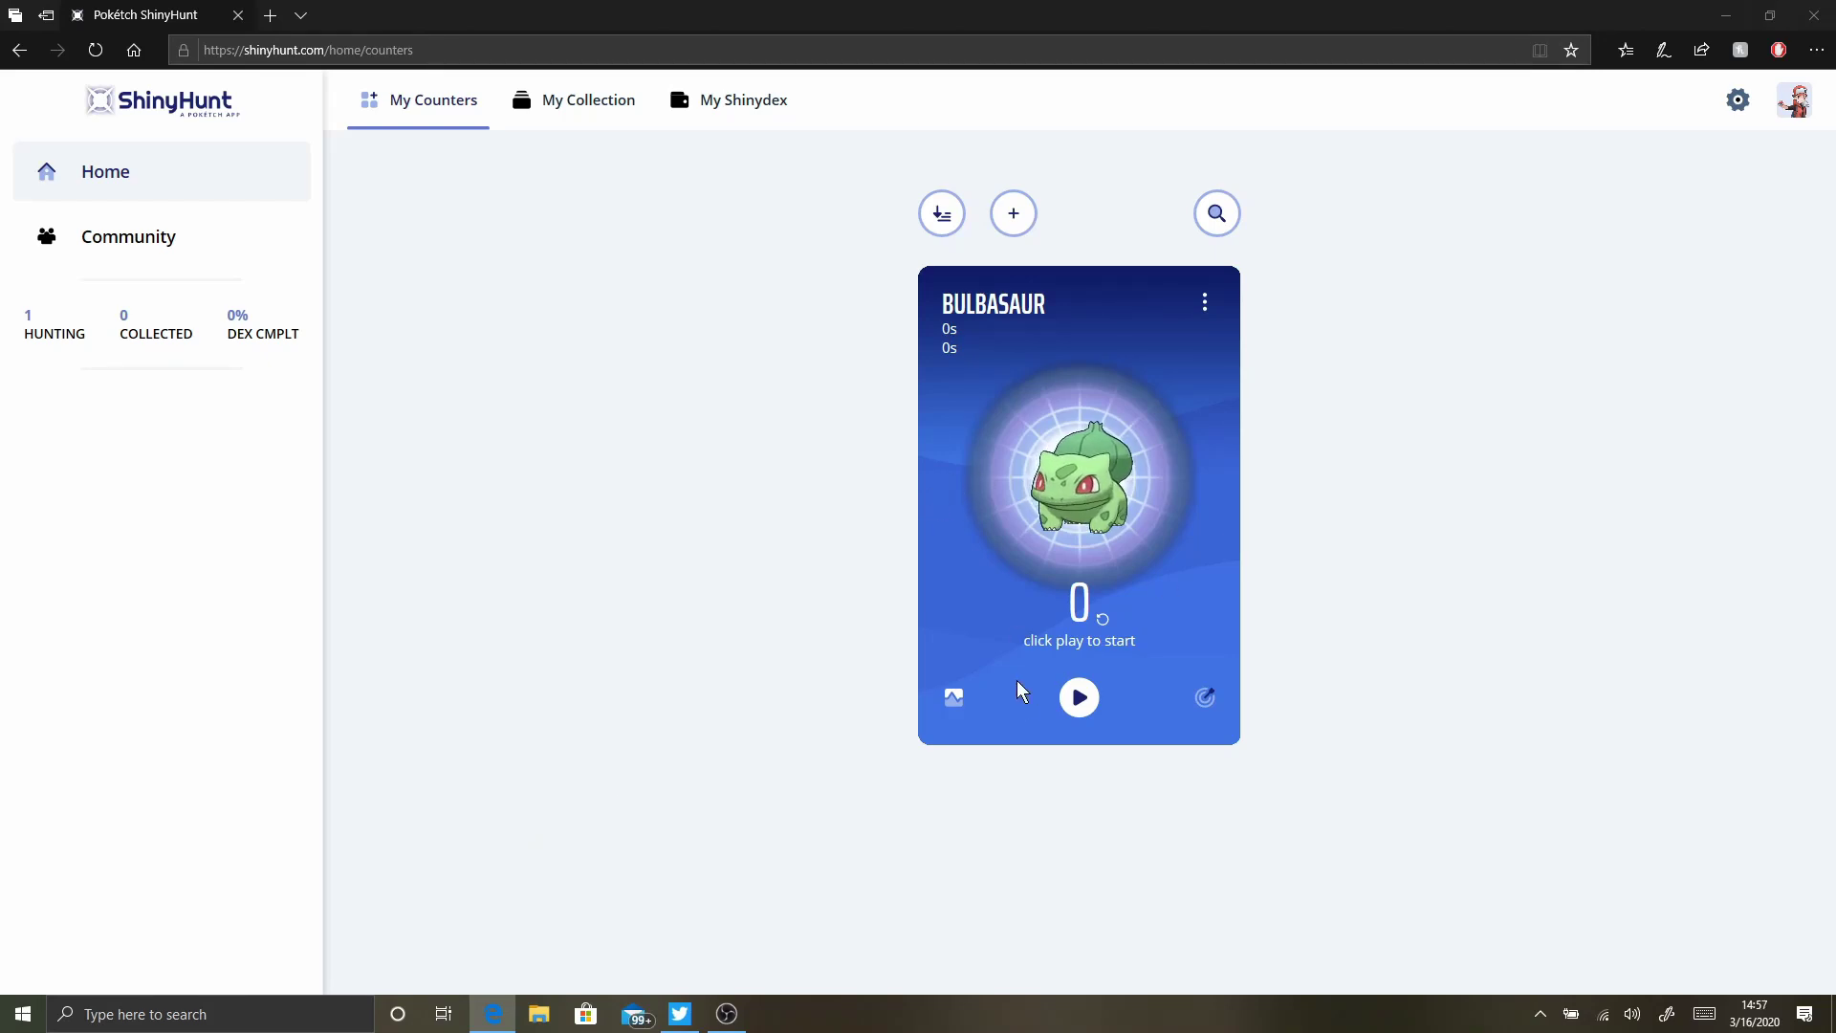
- Start the Bulbasaur counter's timer, log two encounters and pause it
left_click(1082, 706)
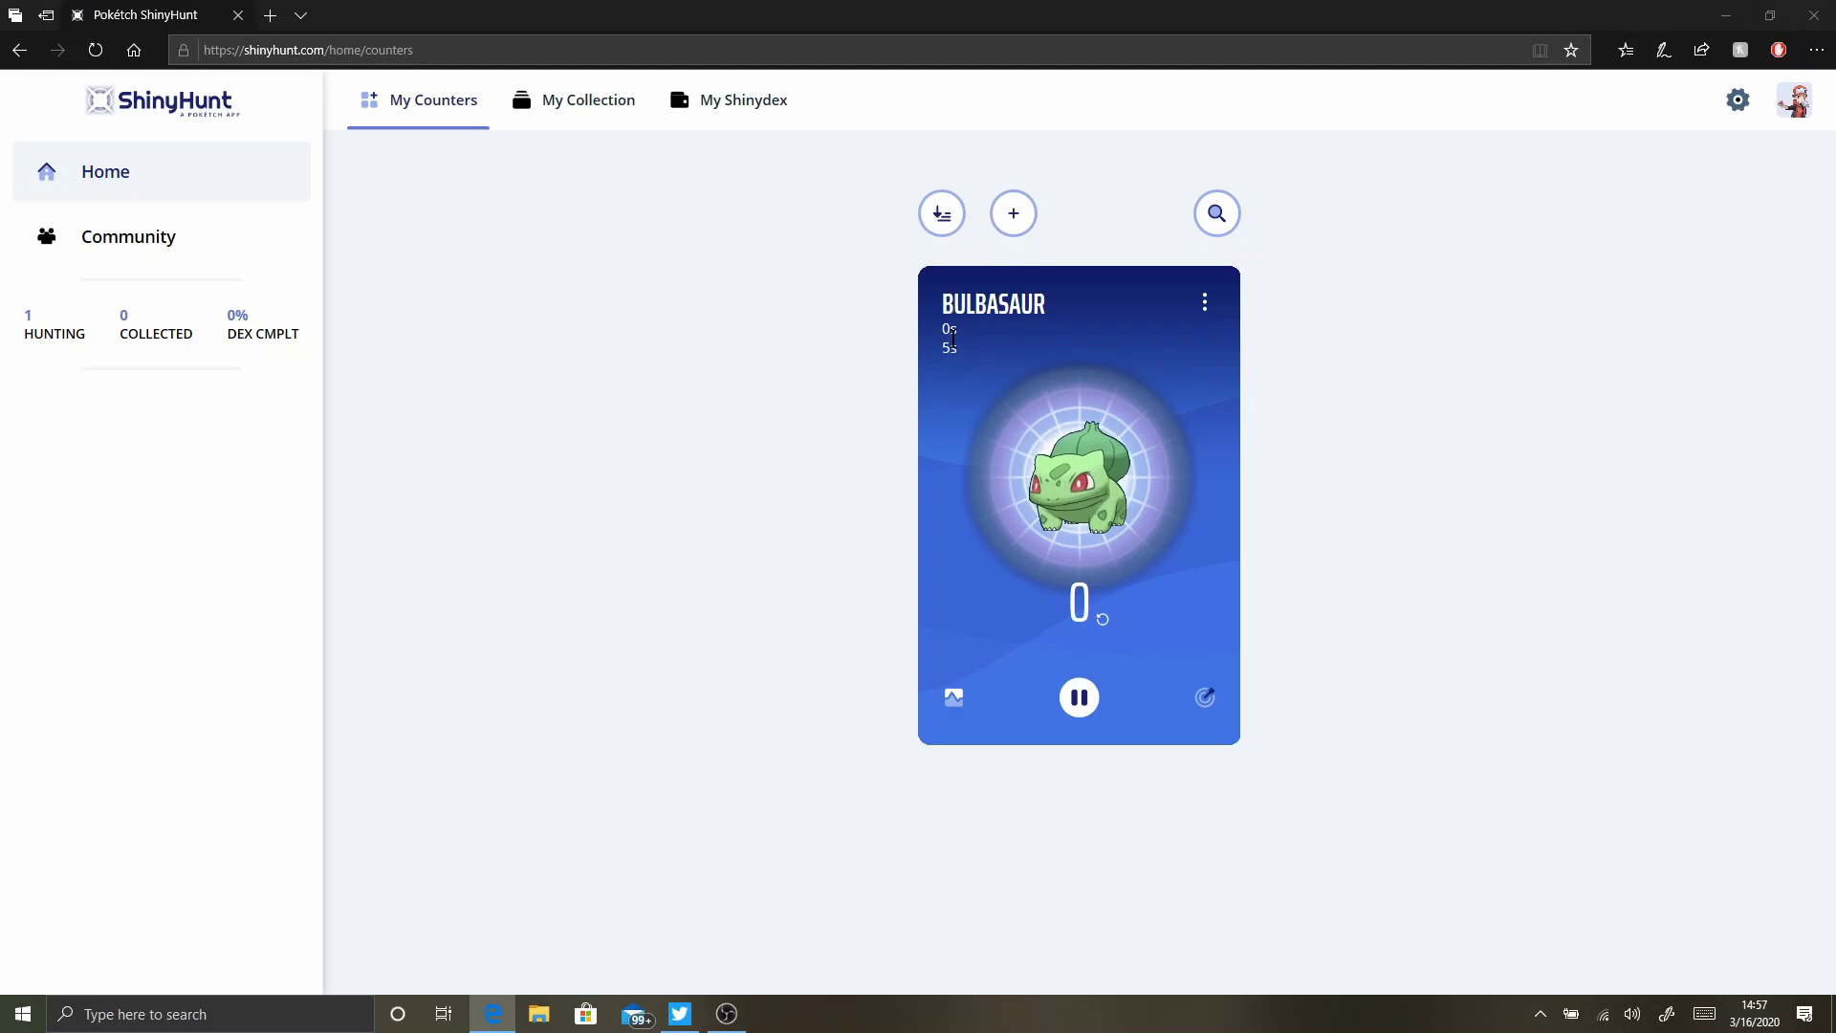
left_click(1129, 500)
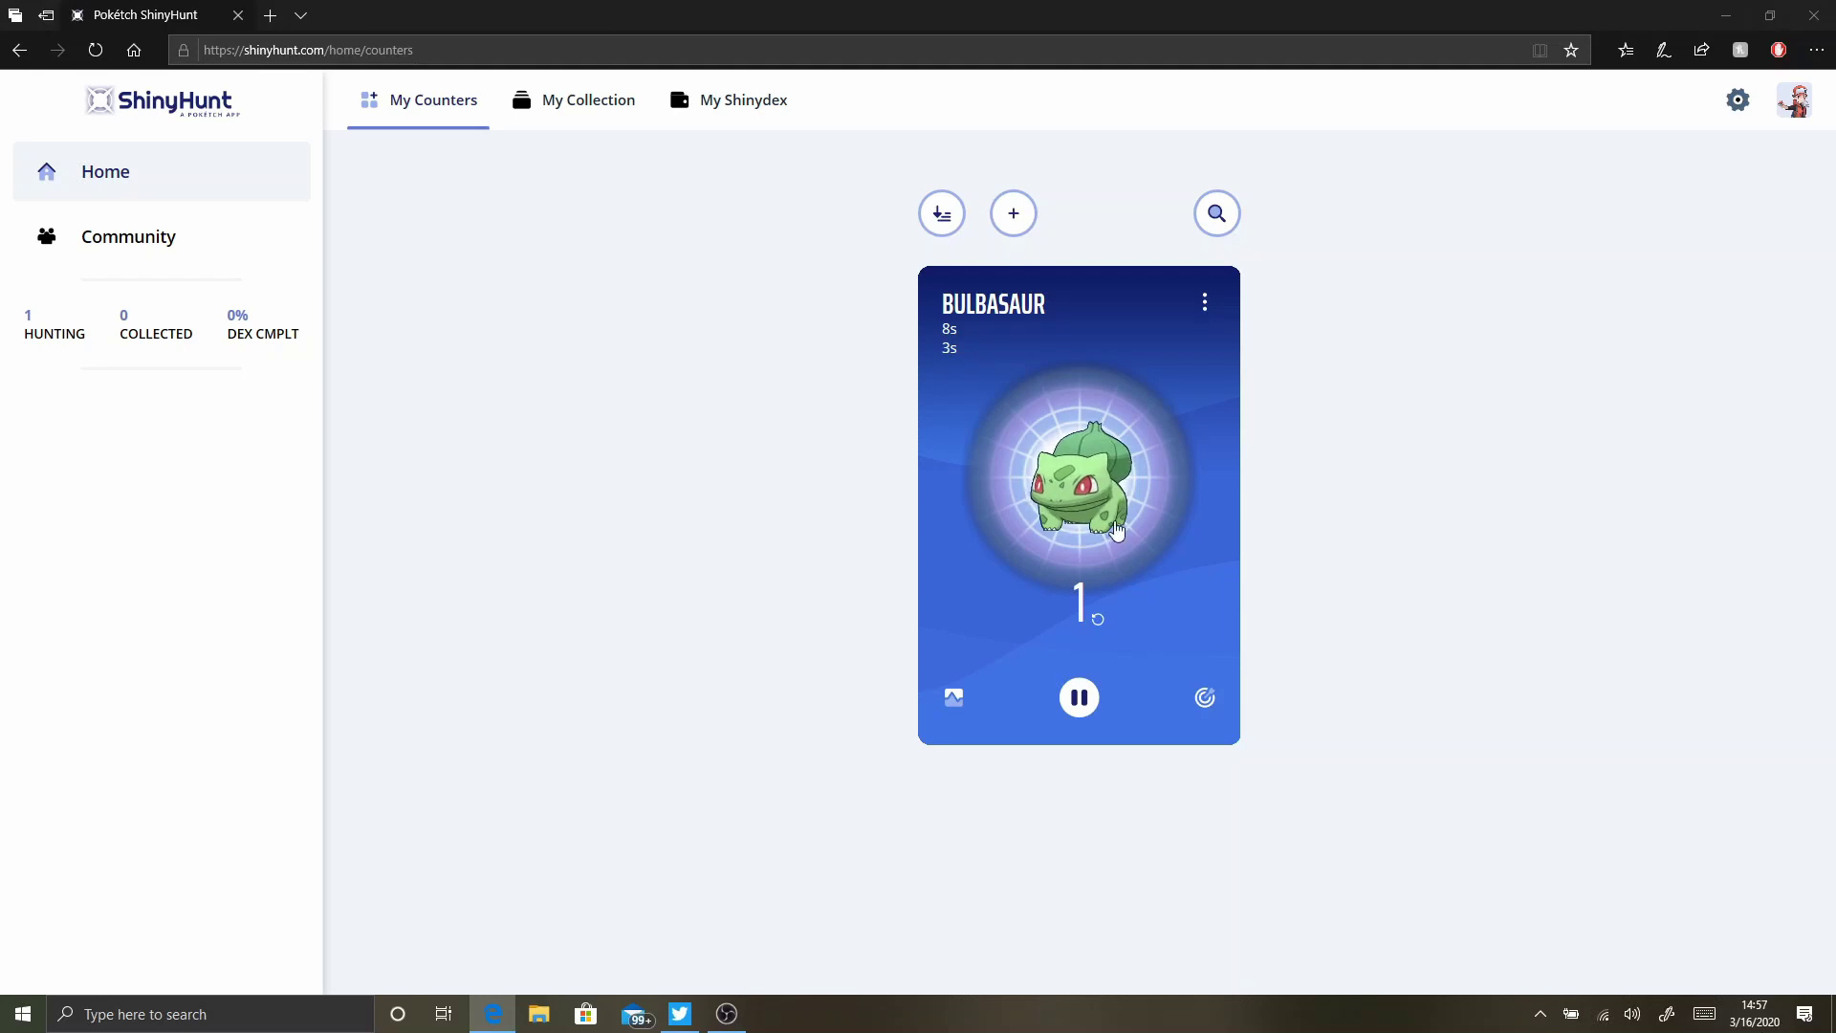
left_click(1070, 505)
left_click(1078, 699)
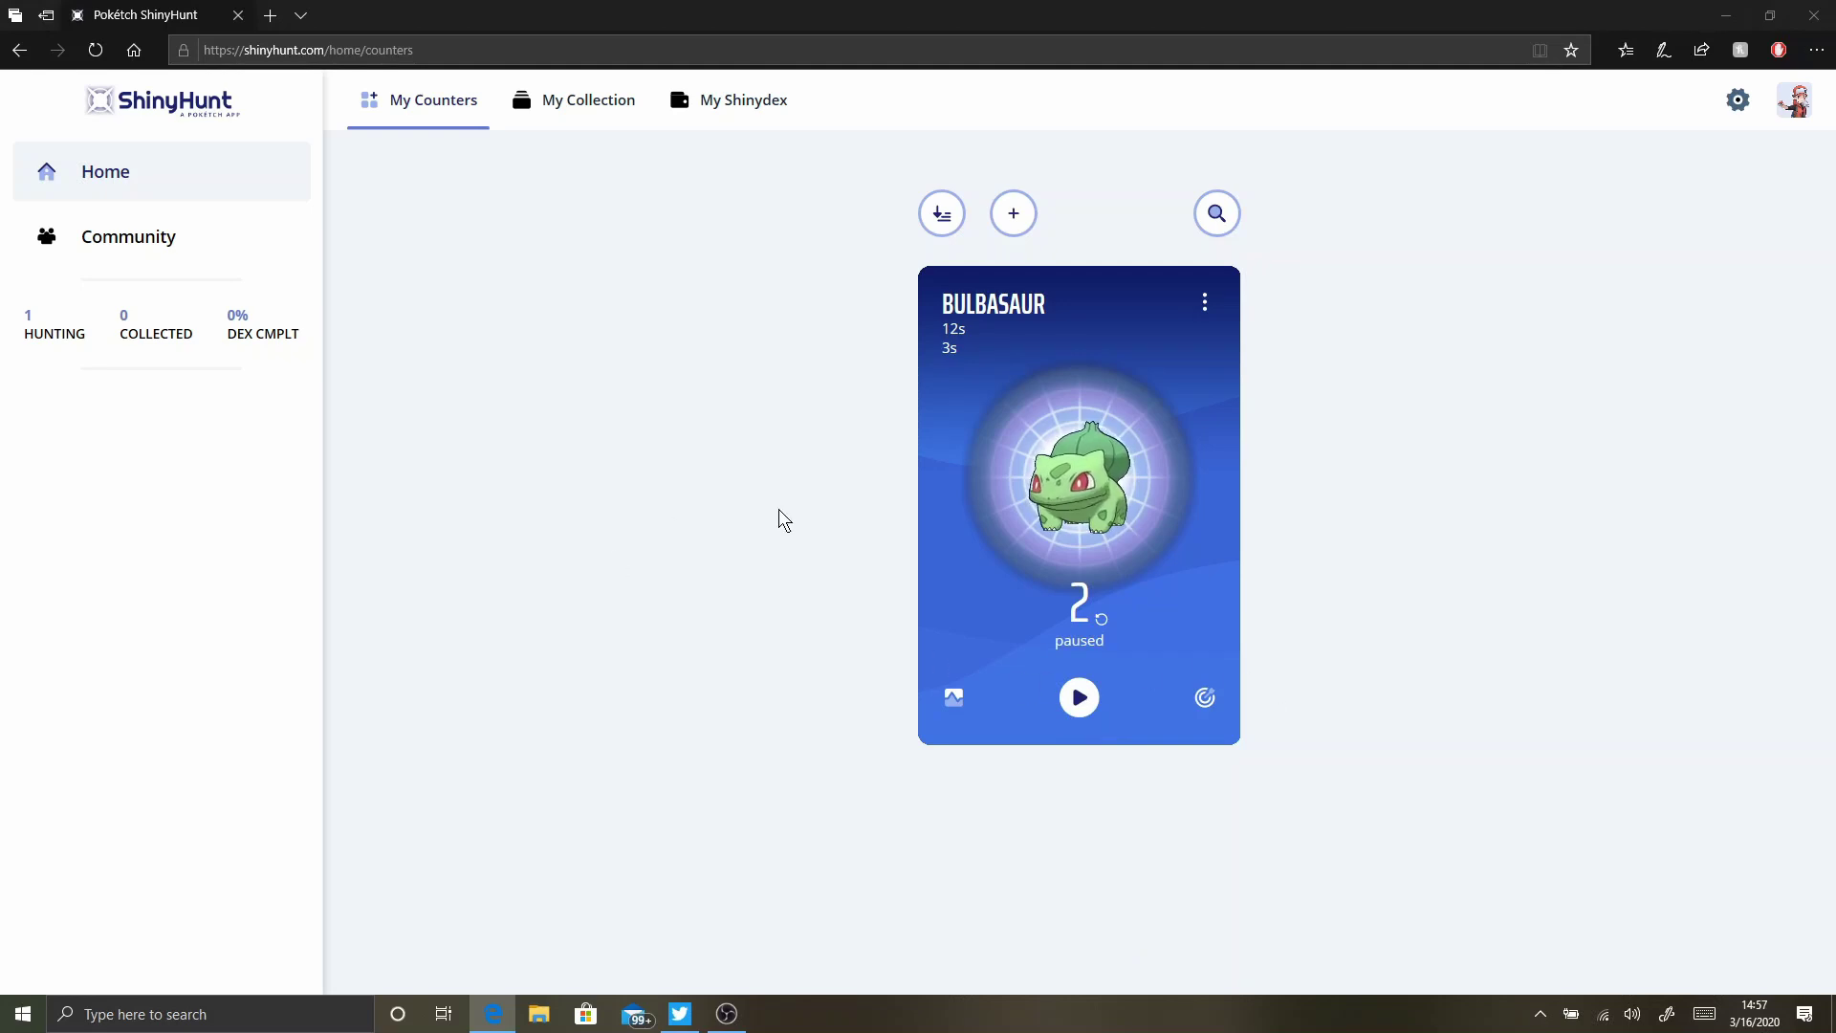
- Examine the Bulbasaur hunt's shiny odds, including its rerolls and current rate, and close the overview
left_click(954, 701)
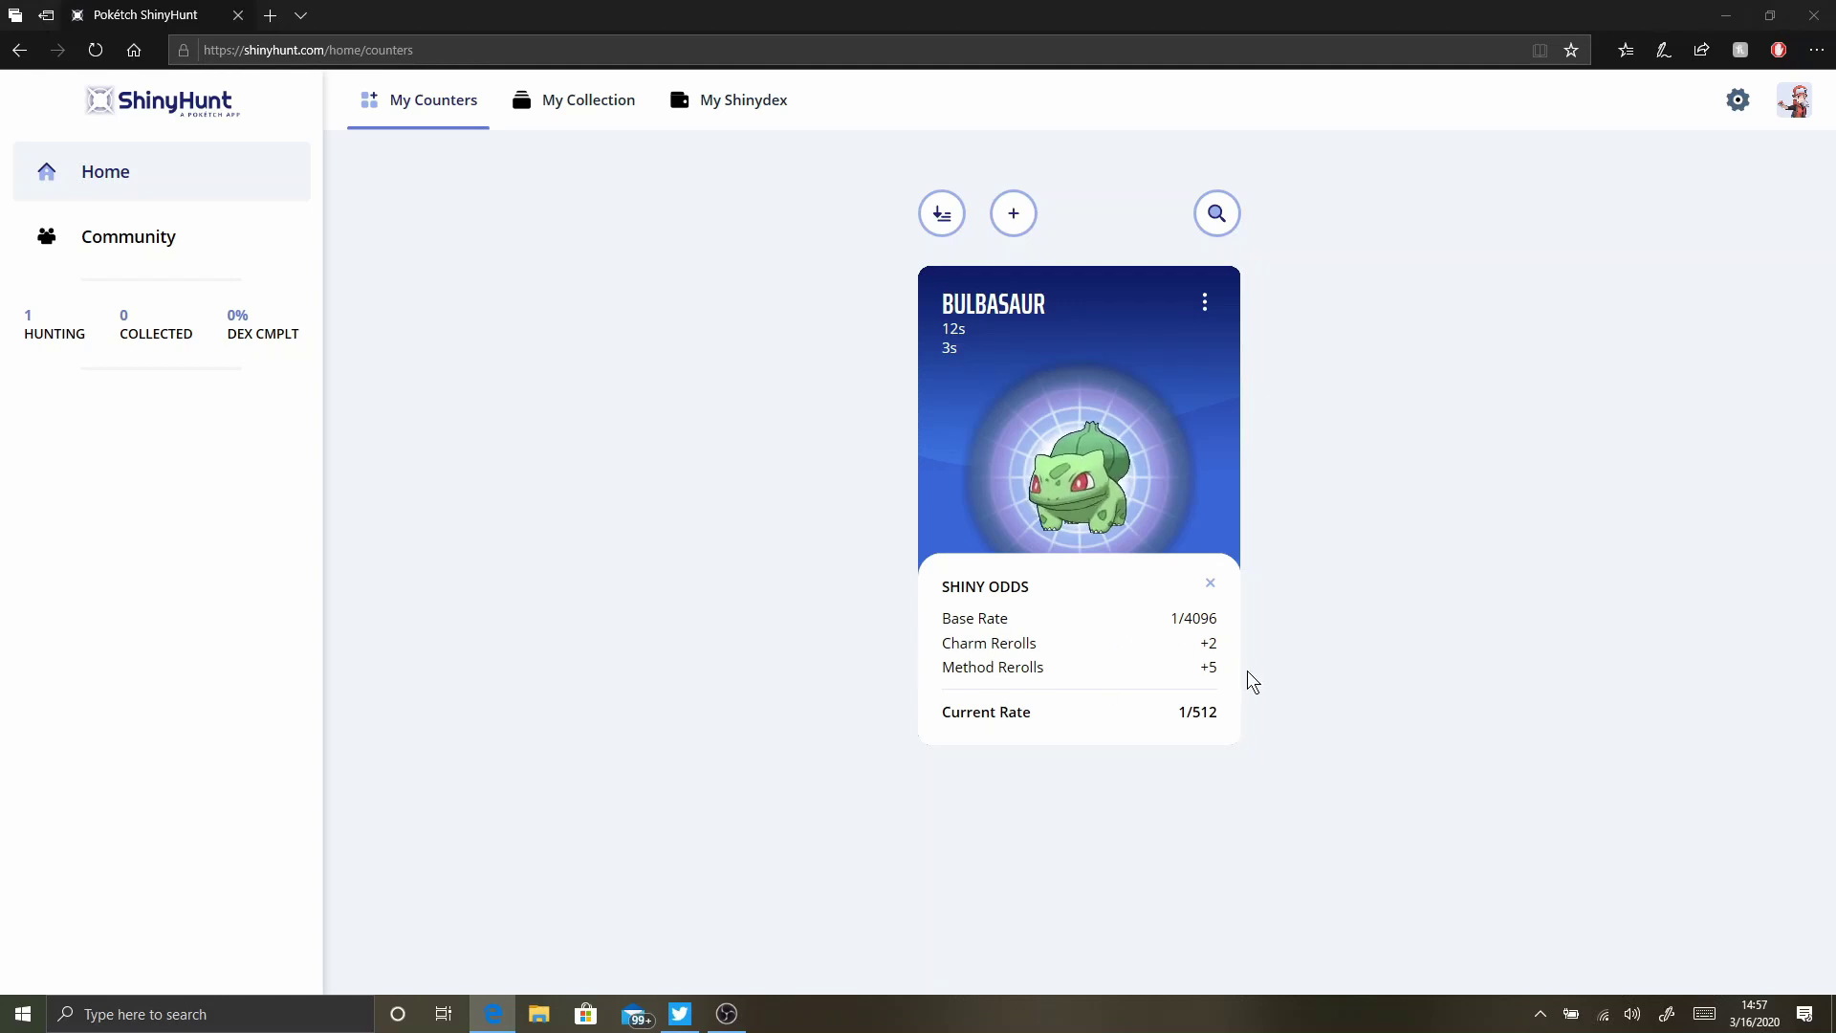
left_click_drag(1186, 713, 1211, 710)
left_click(1208, 708)
left_click(1212, 584)
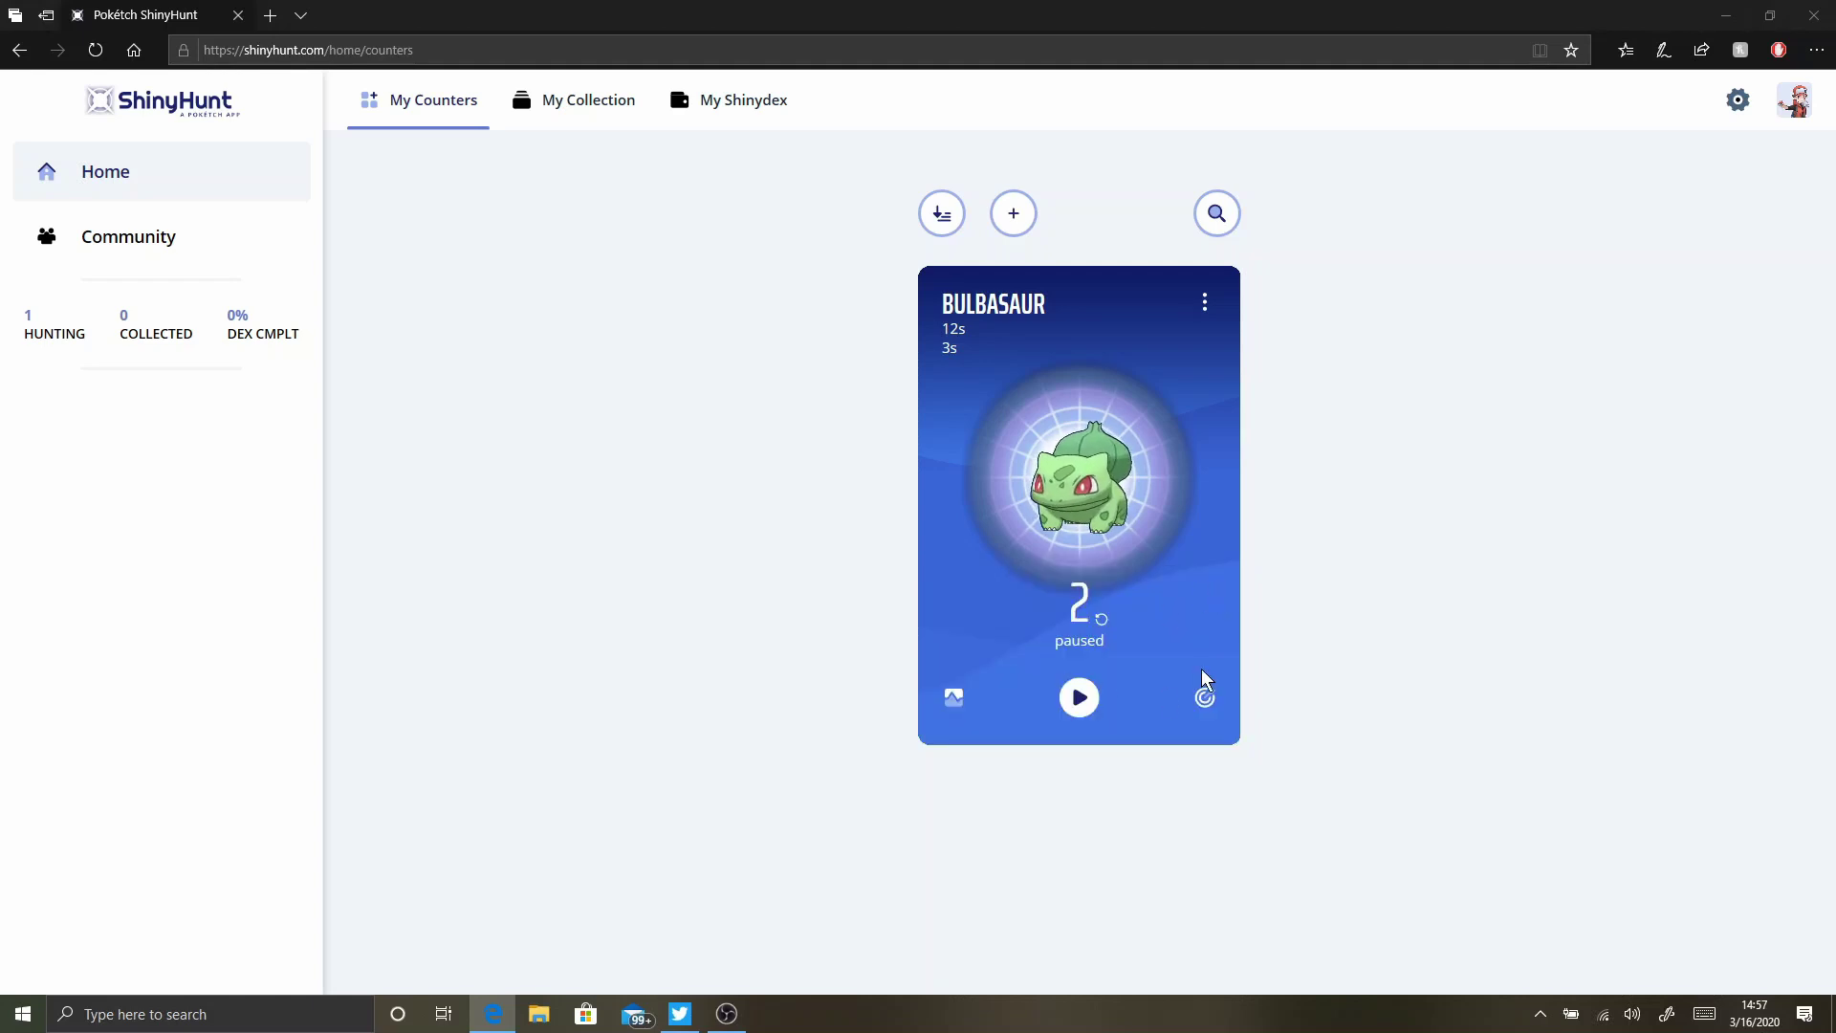
- Set the Bulbasaur hunt's increment to 2, then resume the timer and count one increment
left_click(1207, 303)
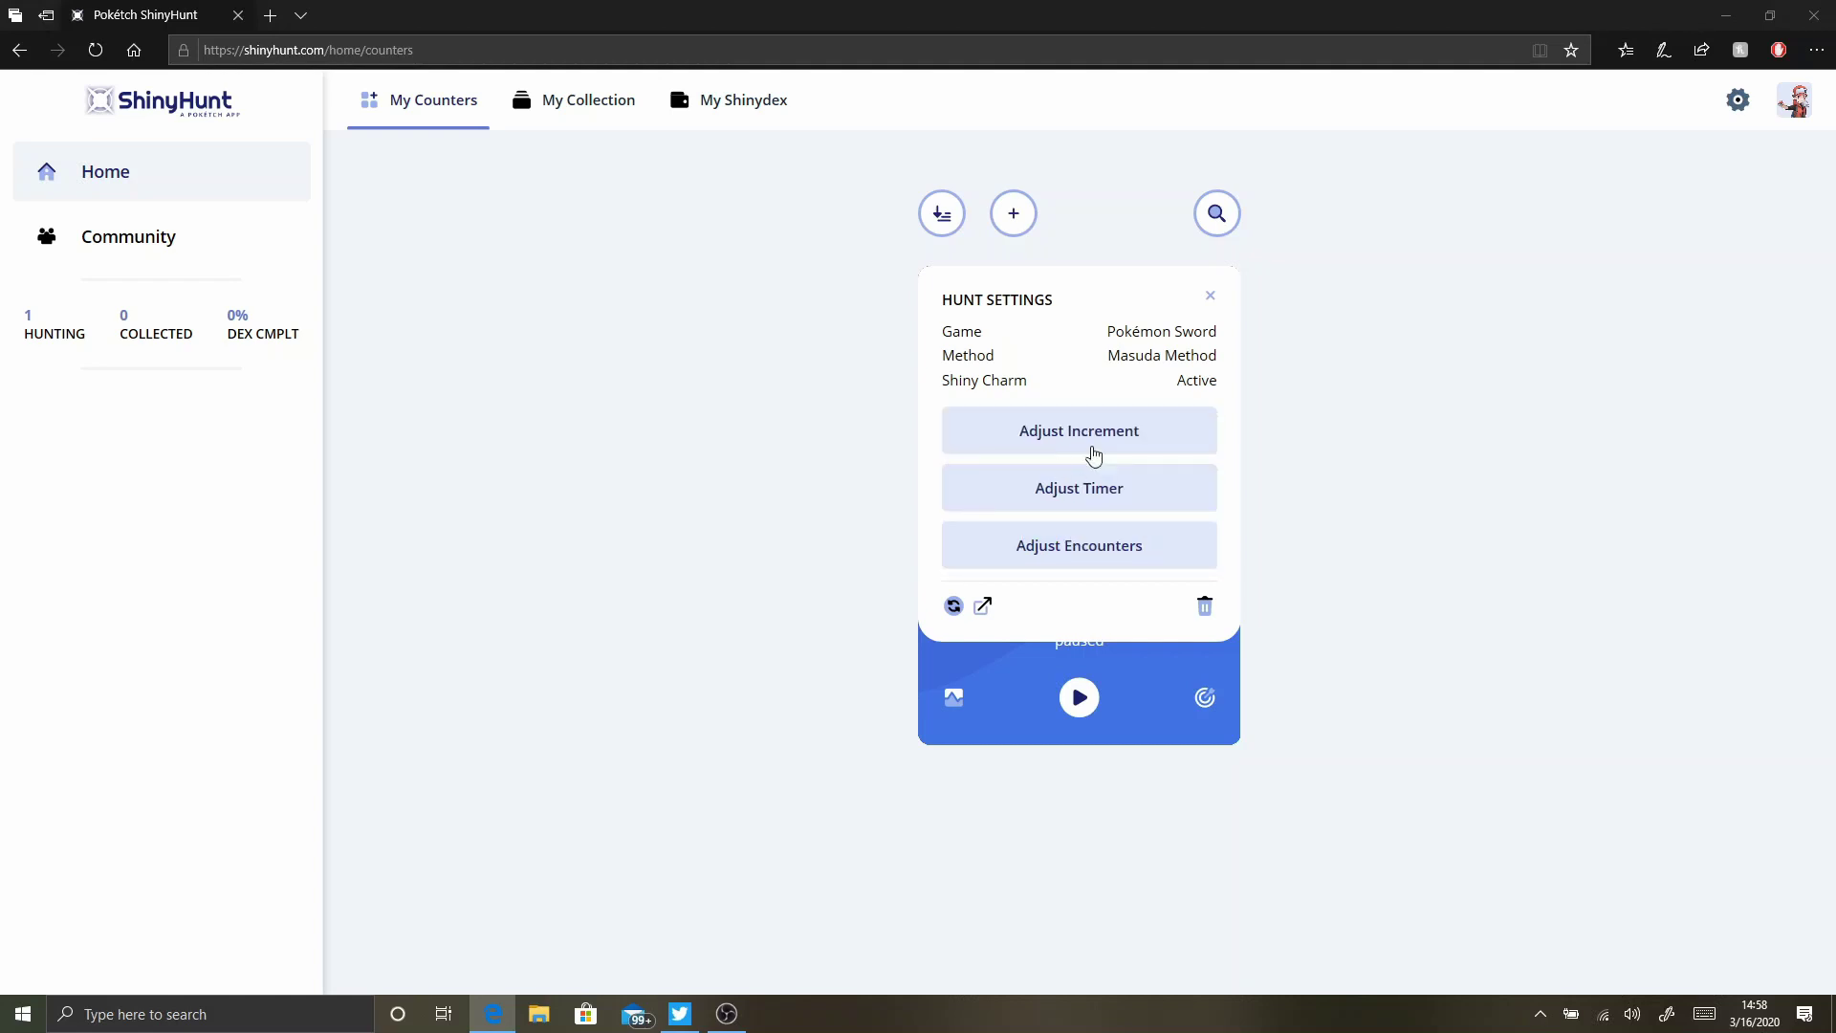
left_click(1139, 438)
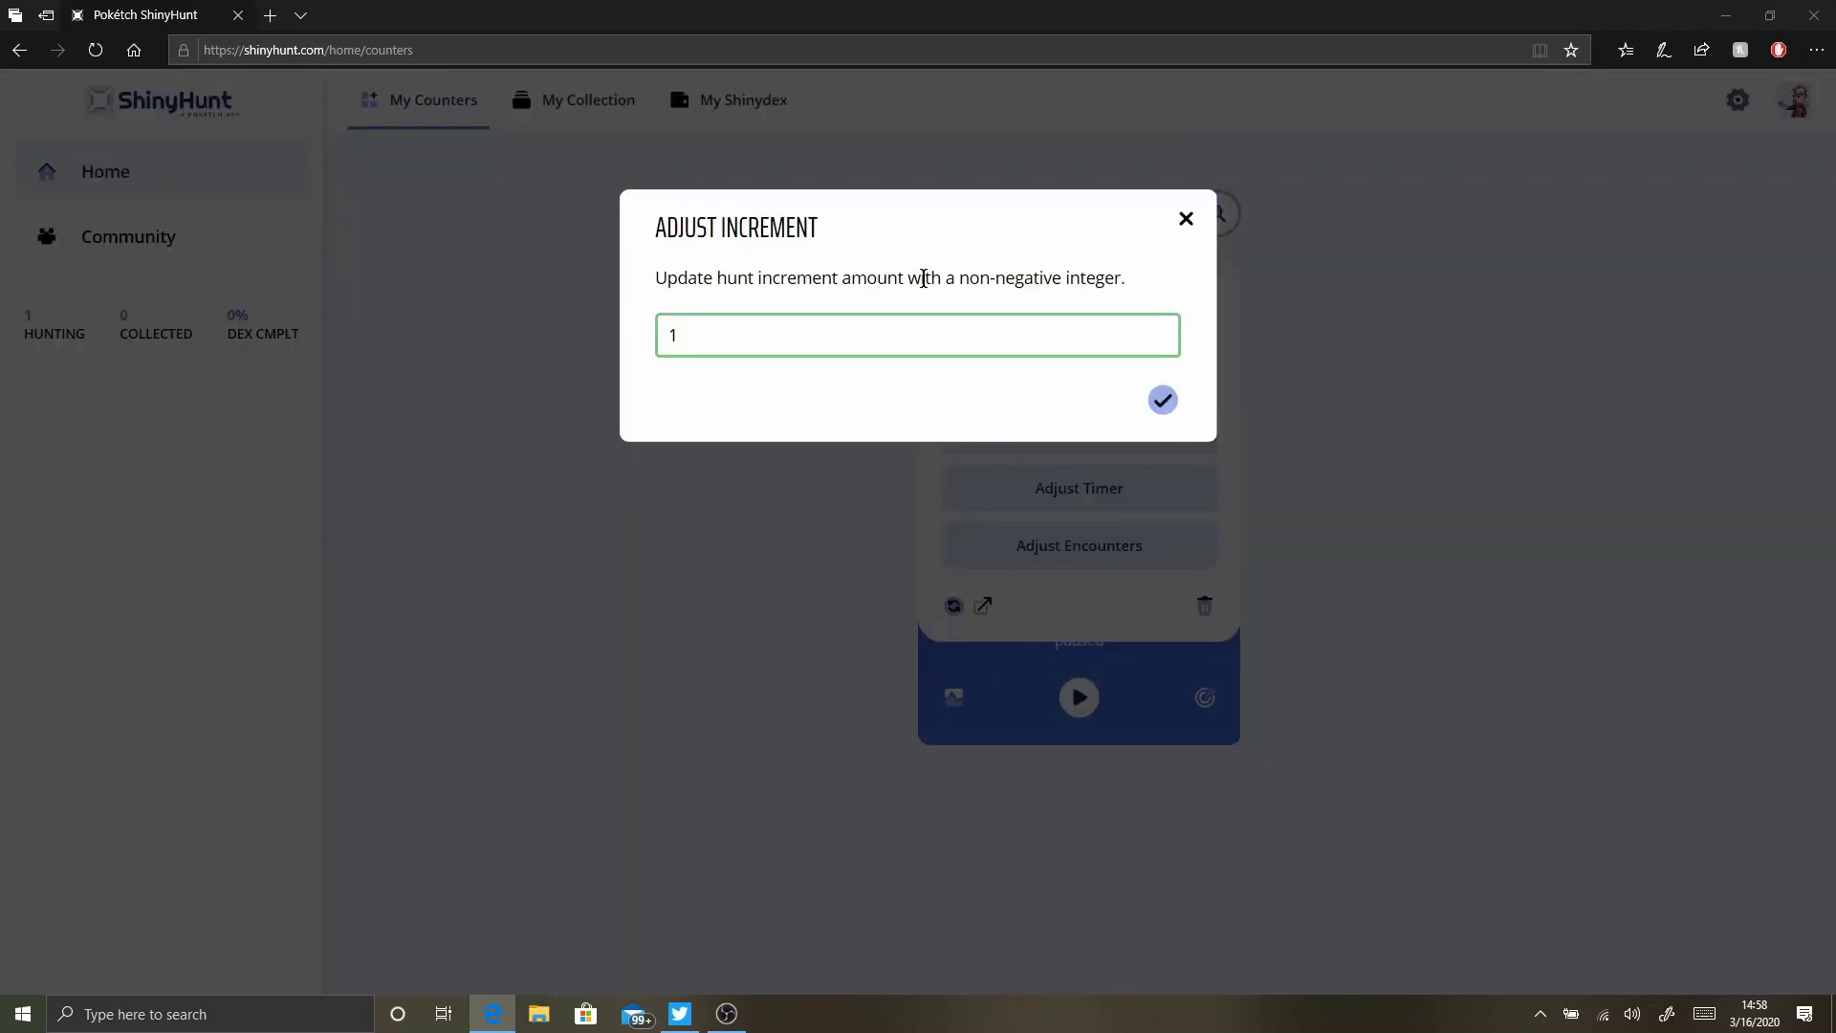
left_click(707, 338)
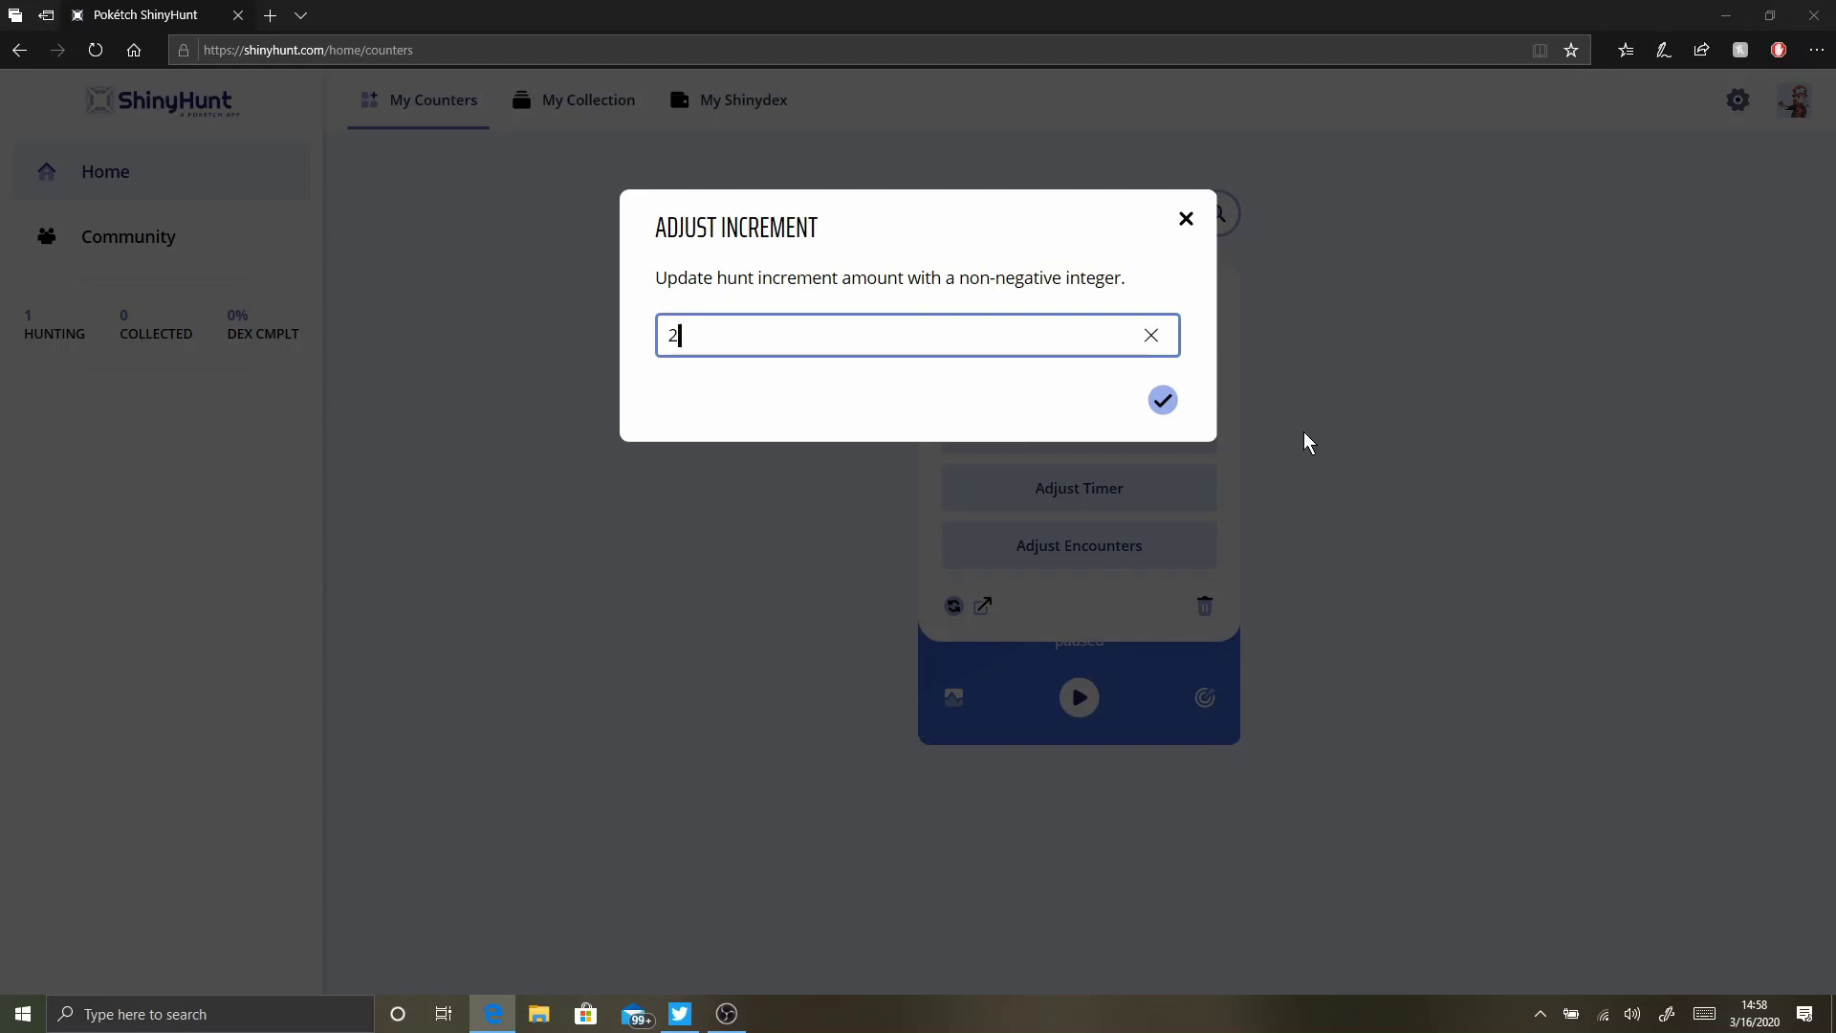
left_click(1164, 419)
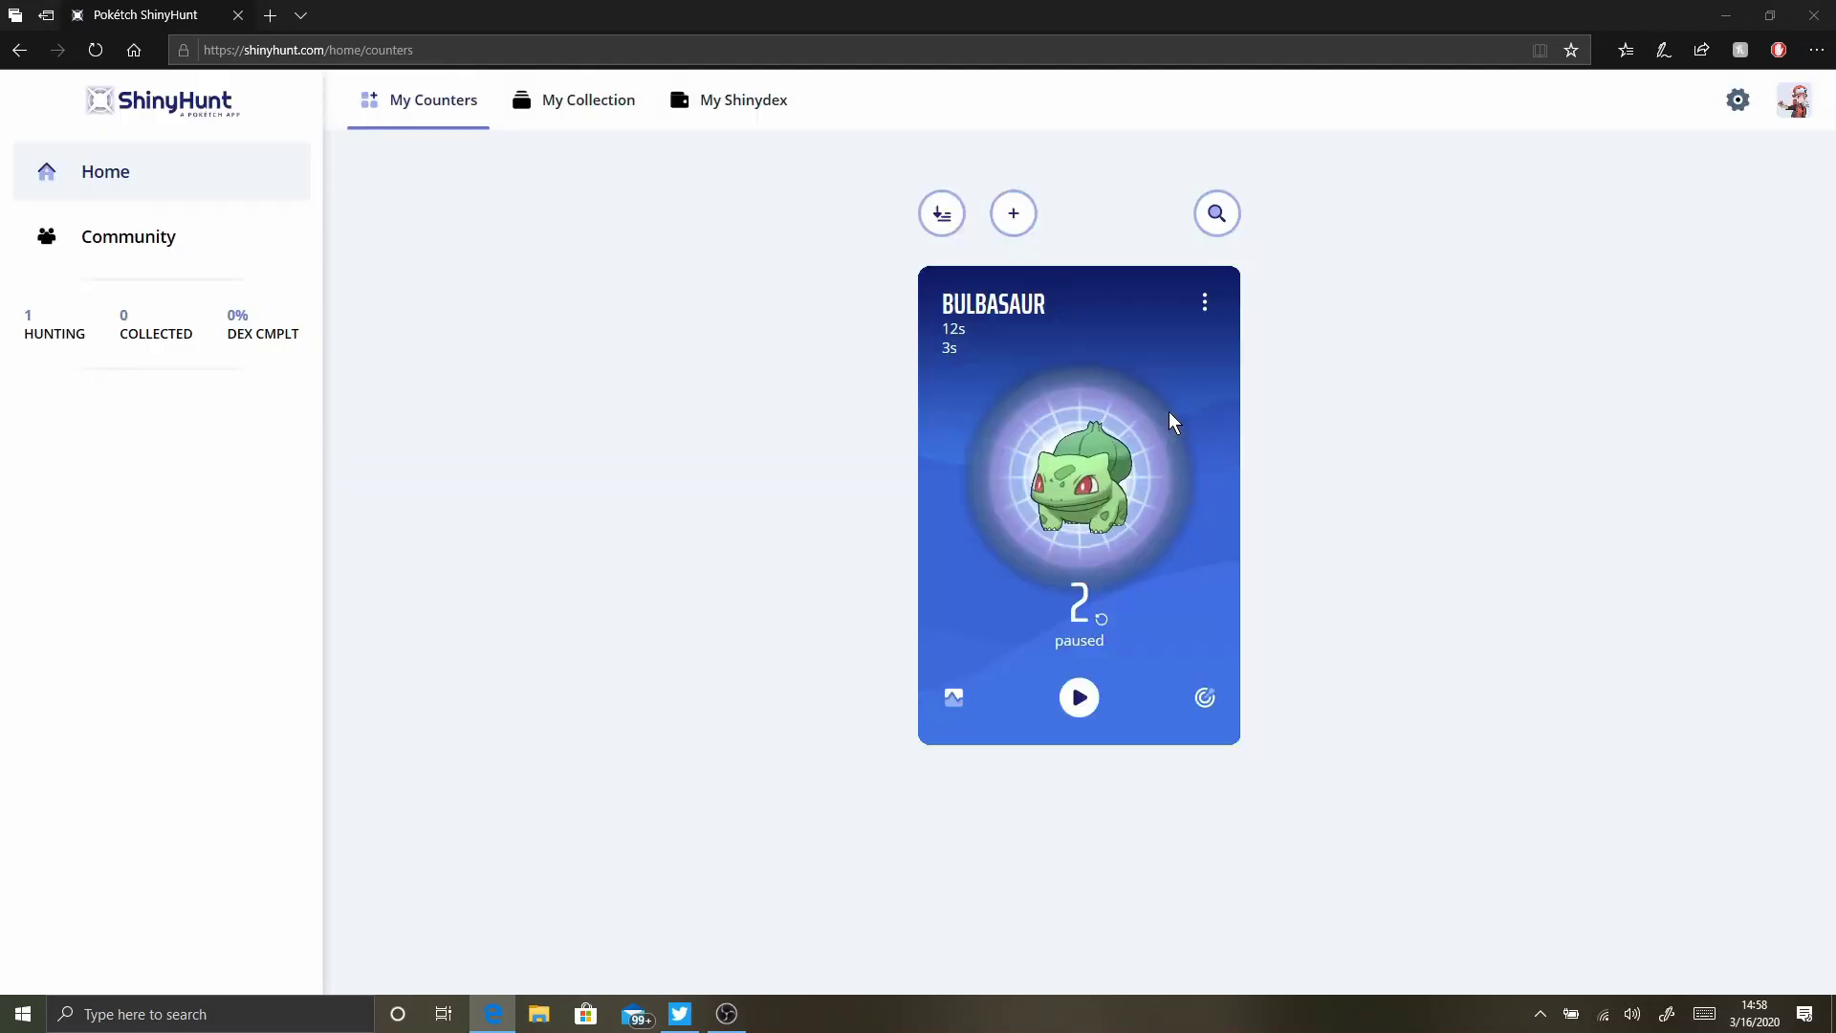
left_click(1079, 696)
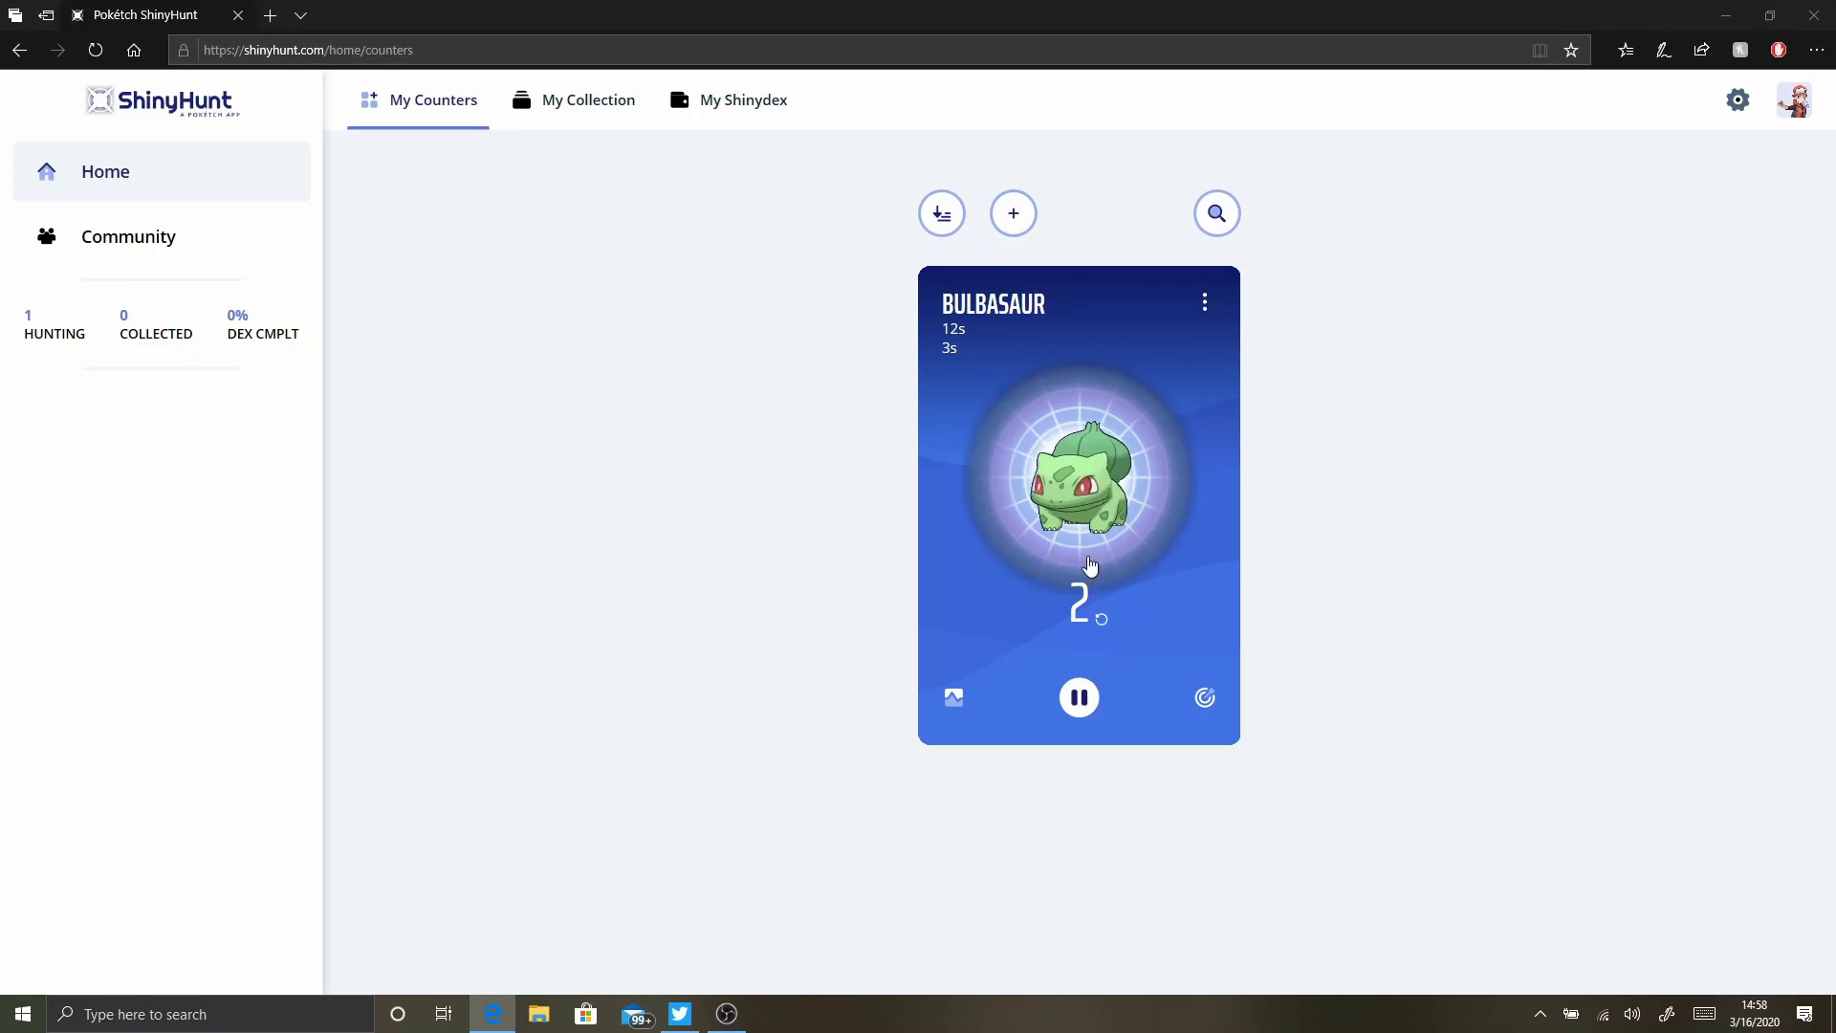
left_click(1107, 494)
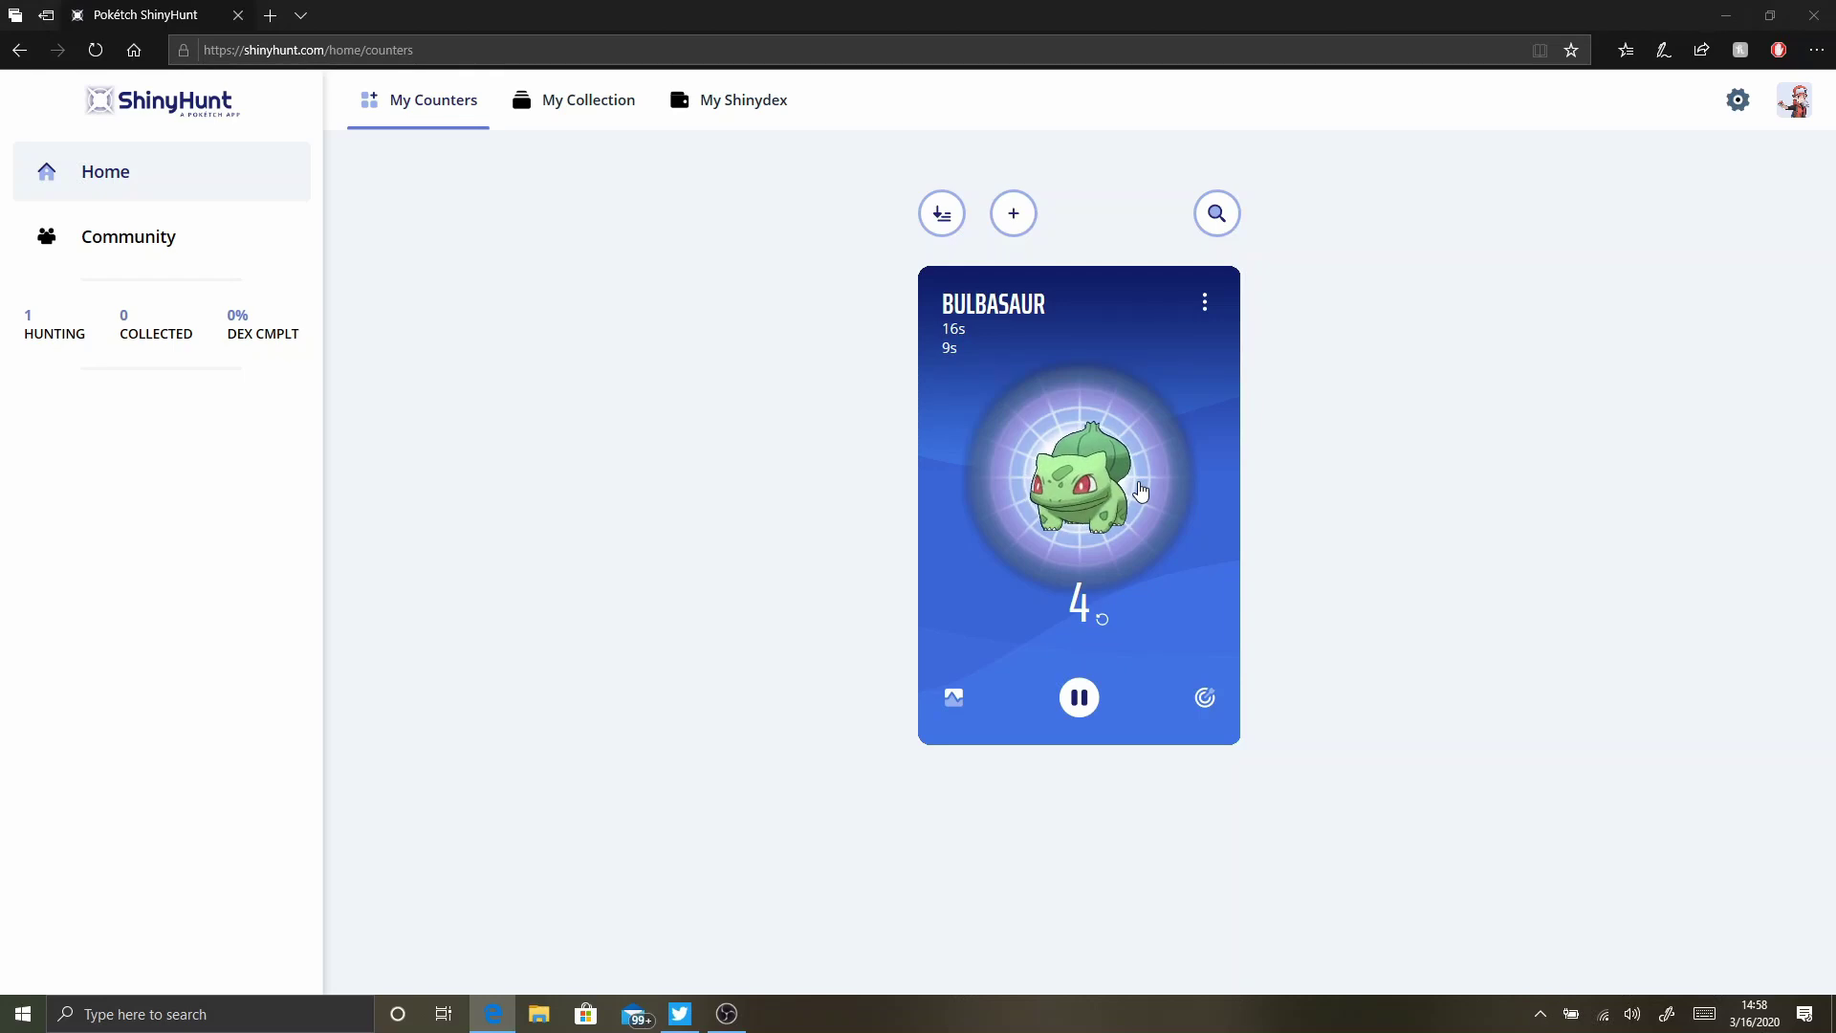
- Set the Bulbasaur hunt's increment back to 1
left_click(1203, 300)
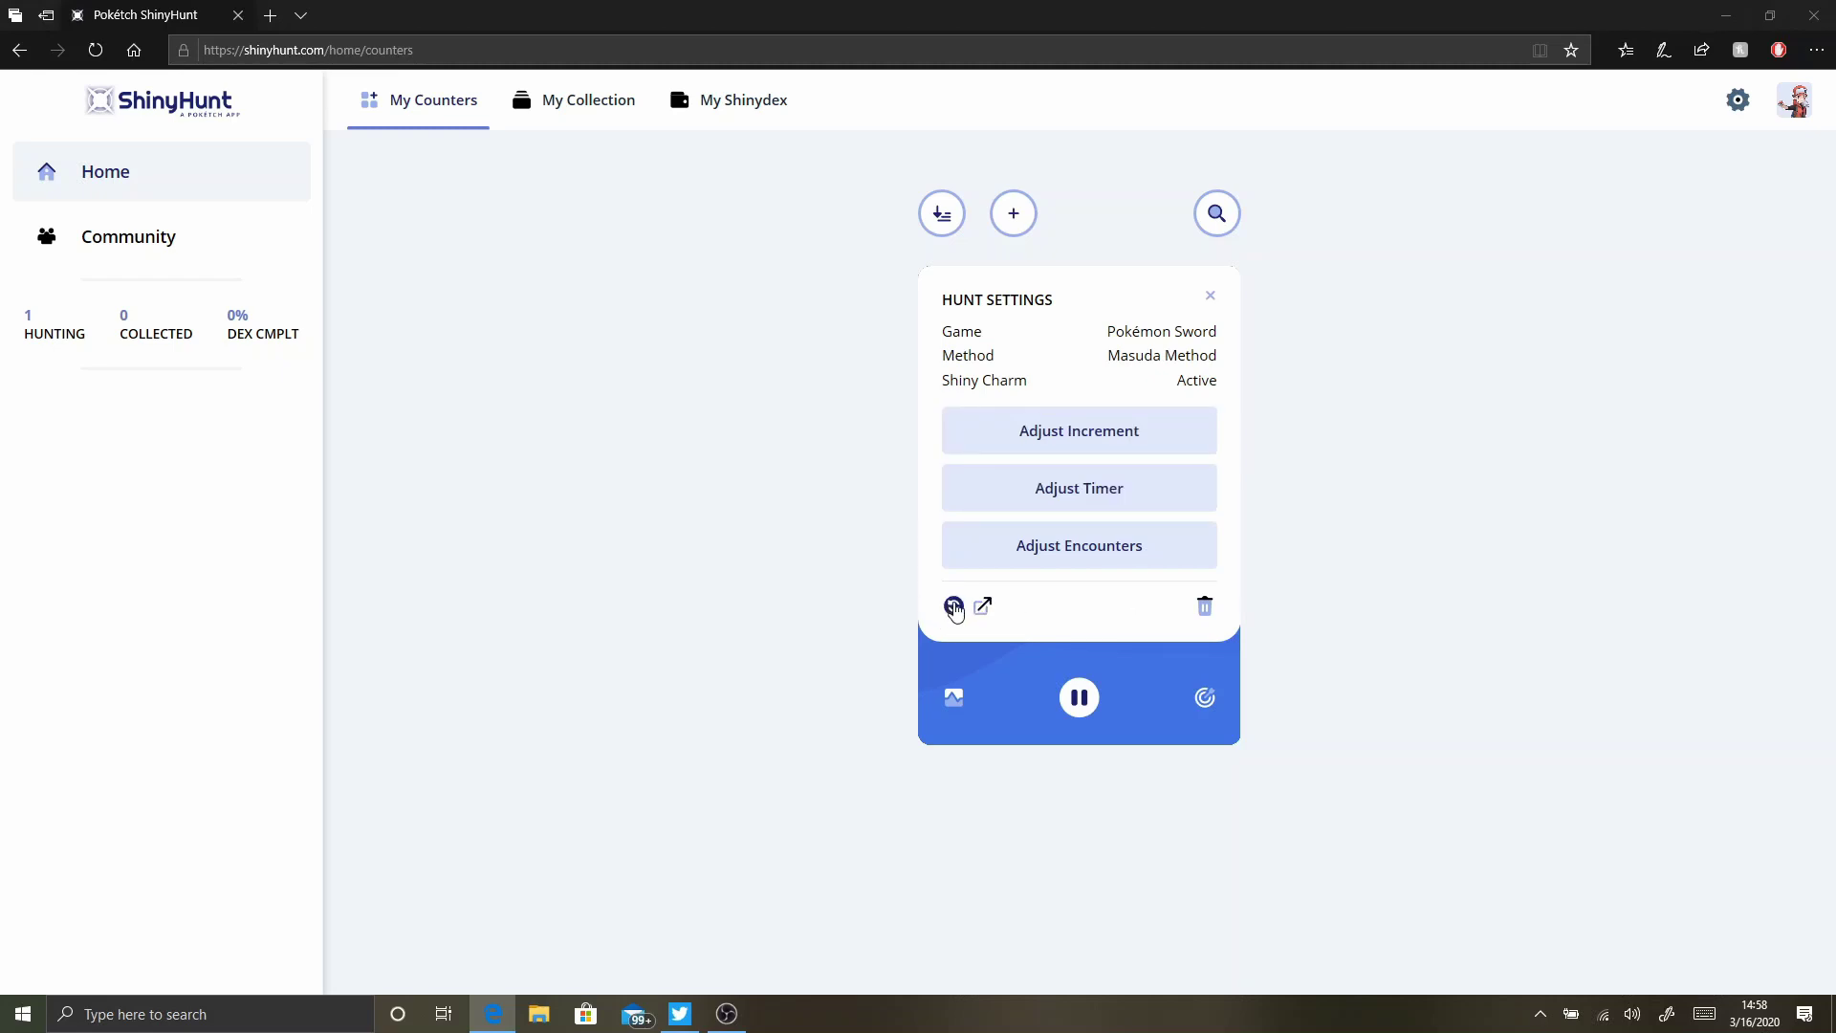
left_click(1052, 435)
left_click(742, 344)
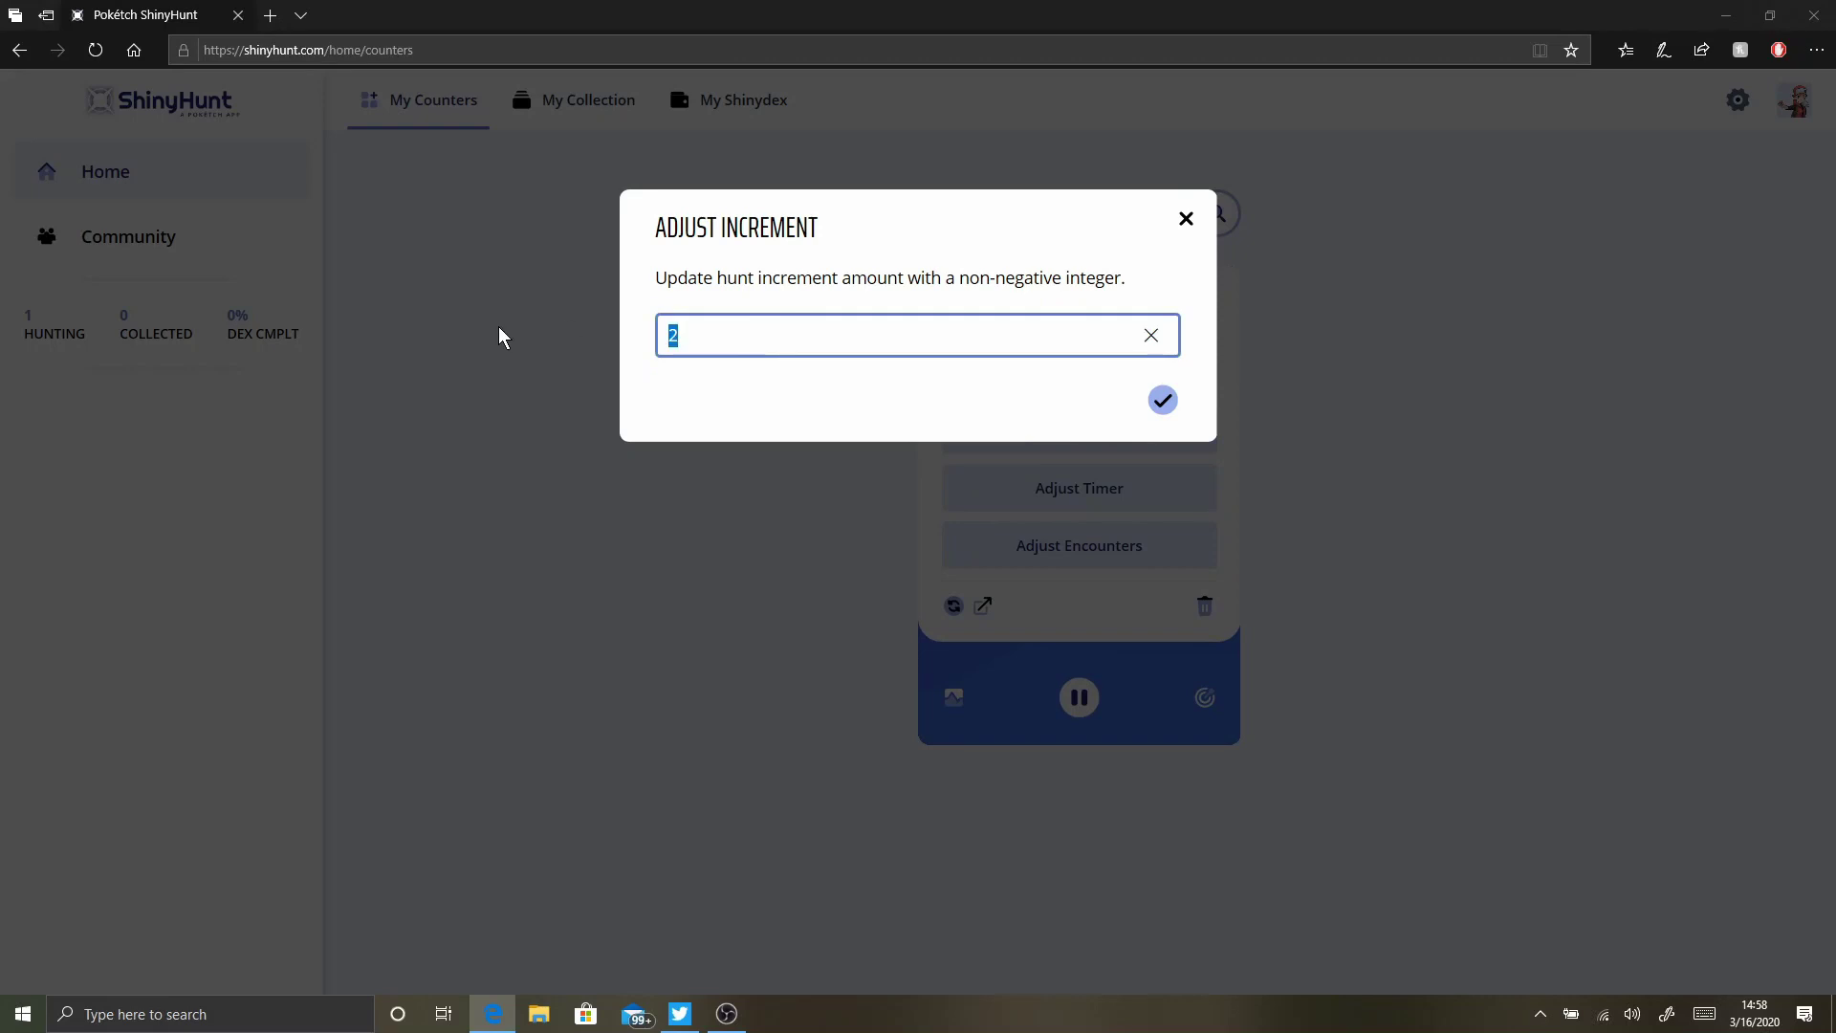
type("1")
left_click(1163, 402)
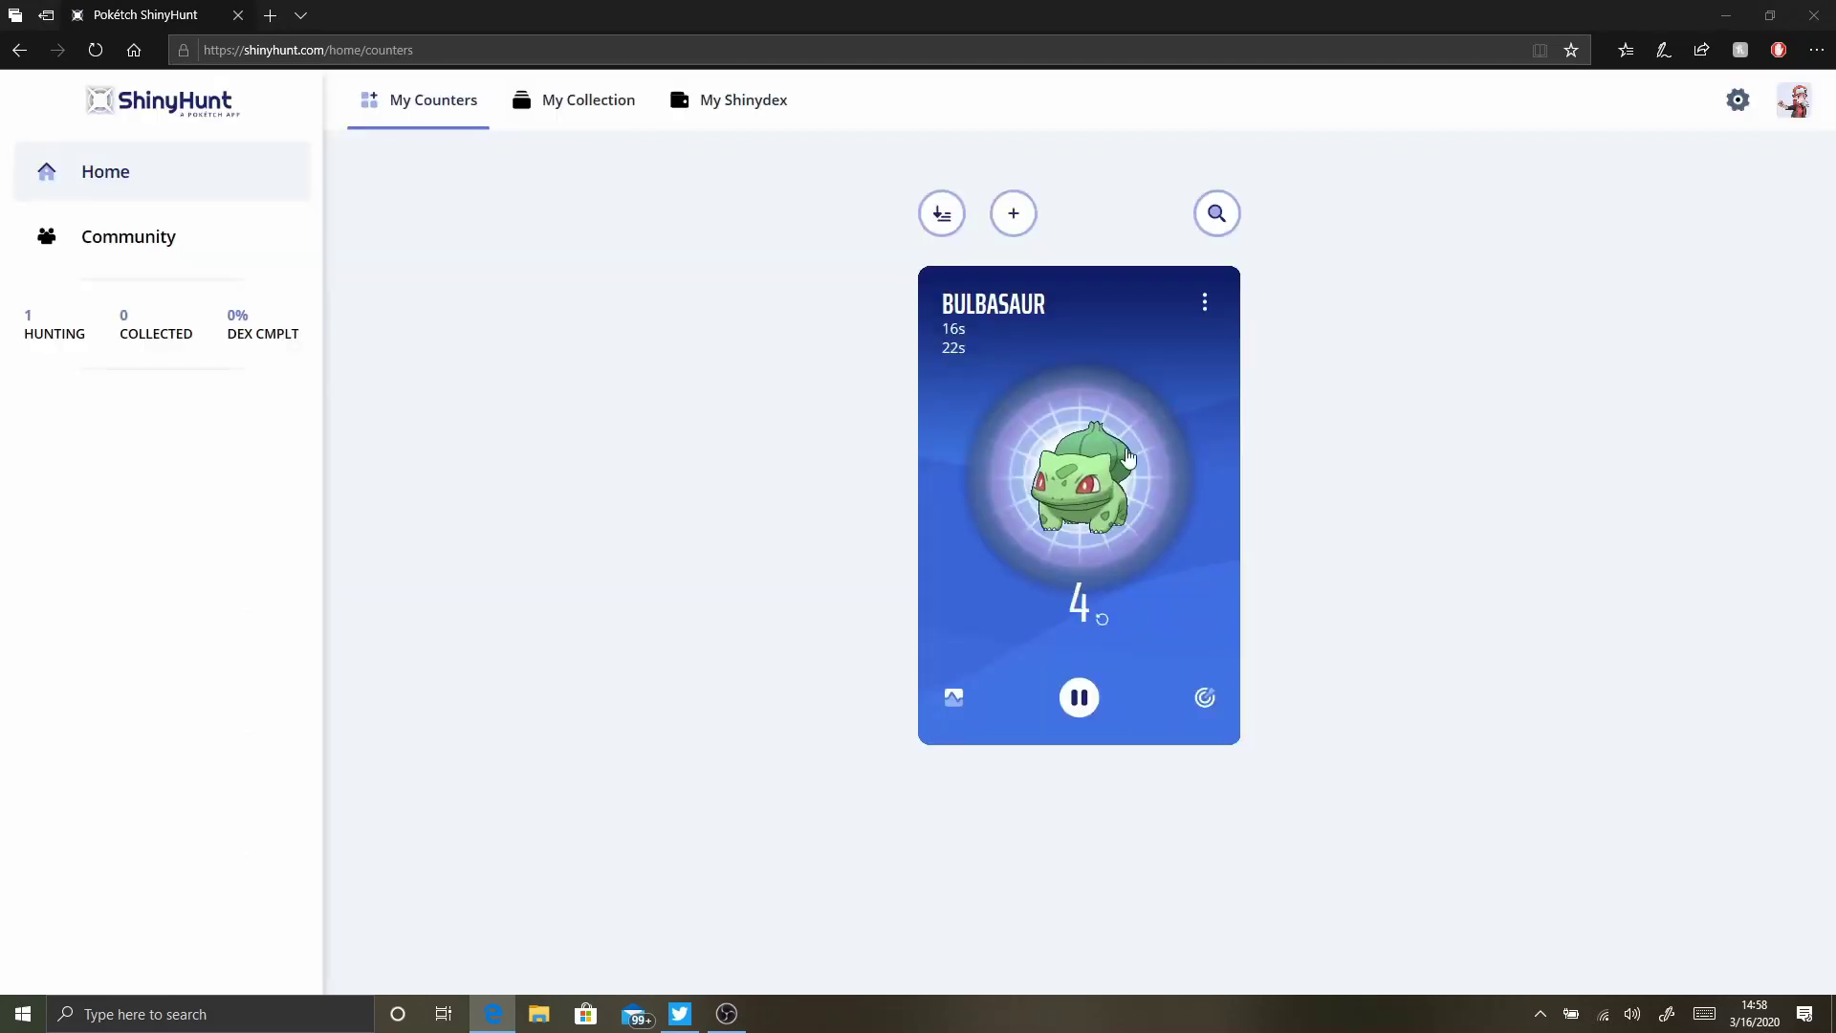
- Look through Bulbasaur's Serebii page linked from the hunt settings, return to ShinyHunt and close the settings
left_click(1204, 309)
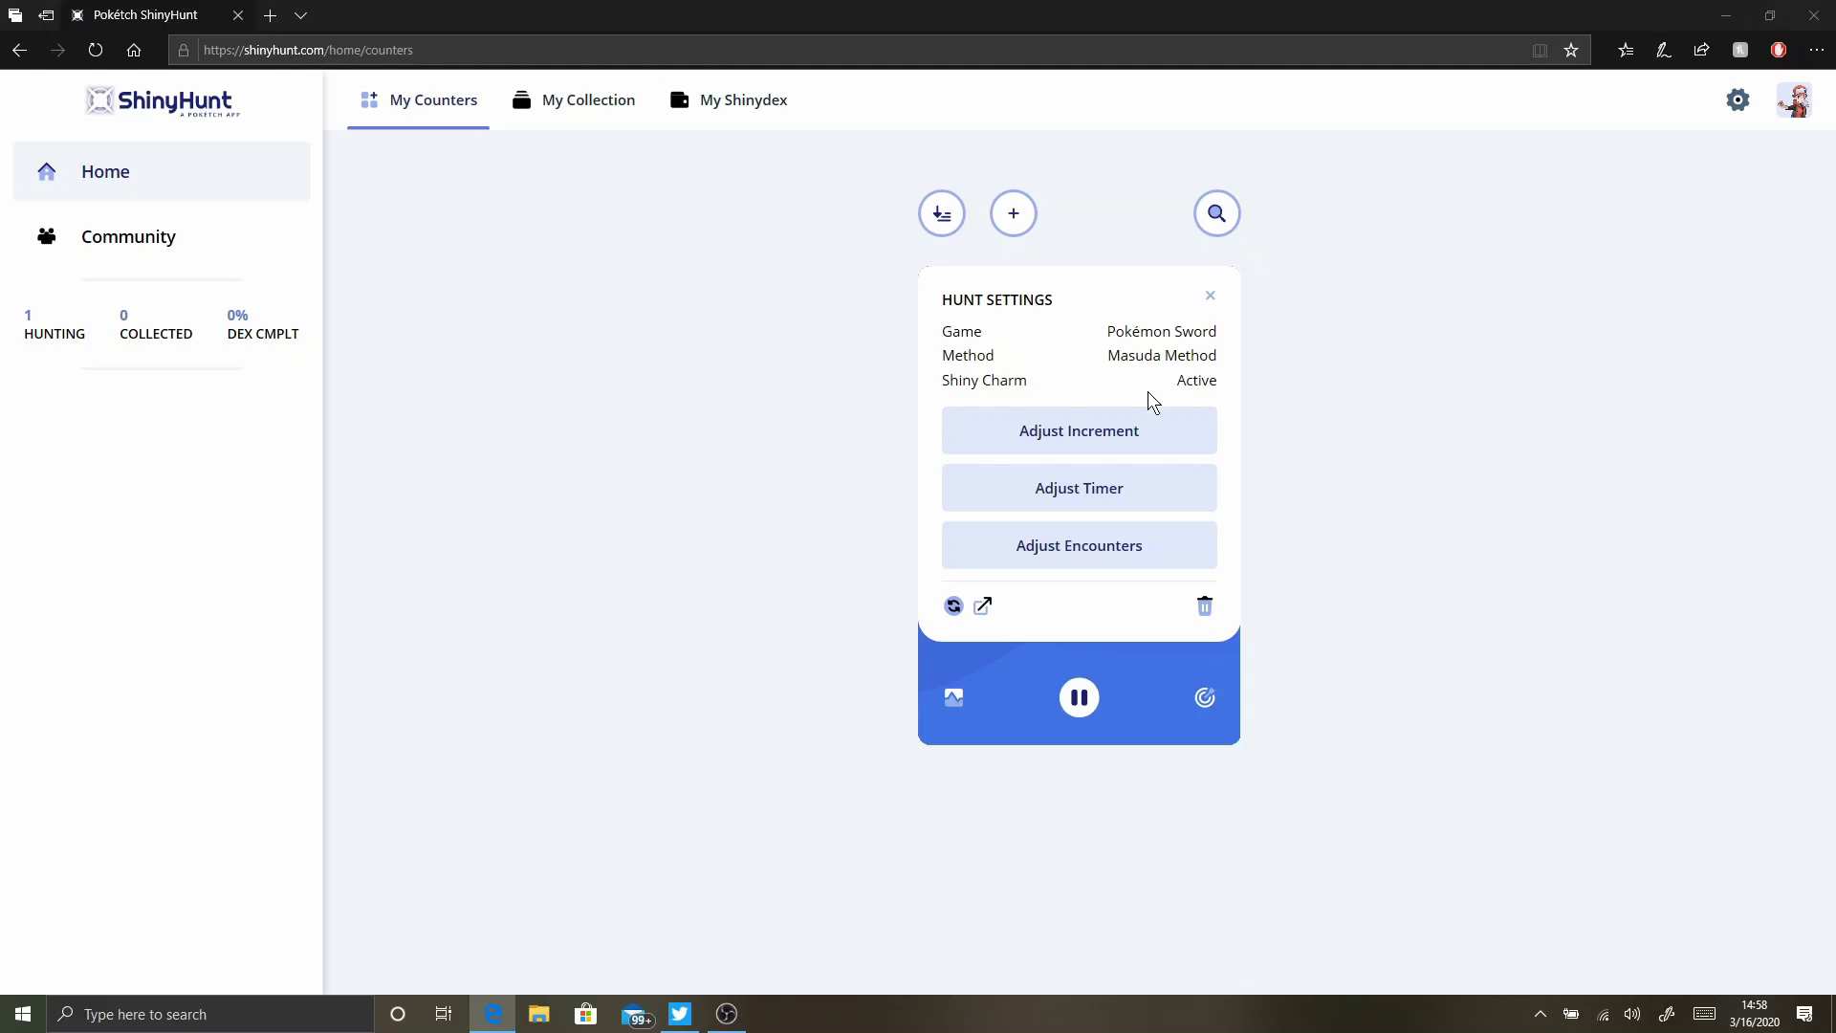
left_click(982, 608)
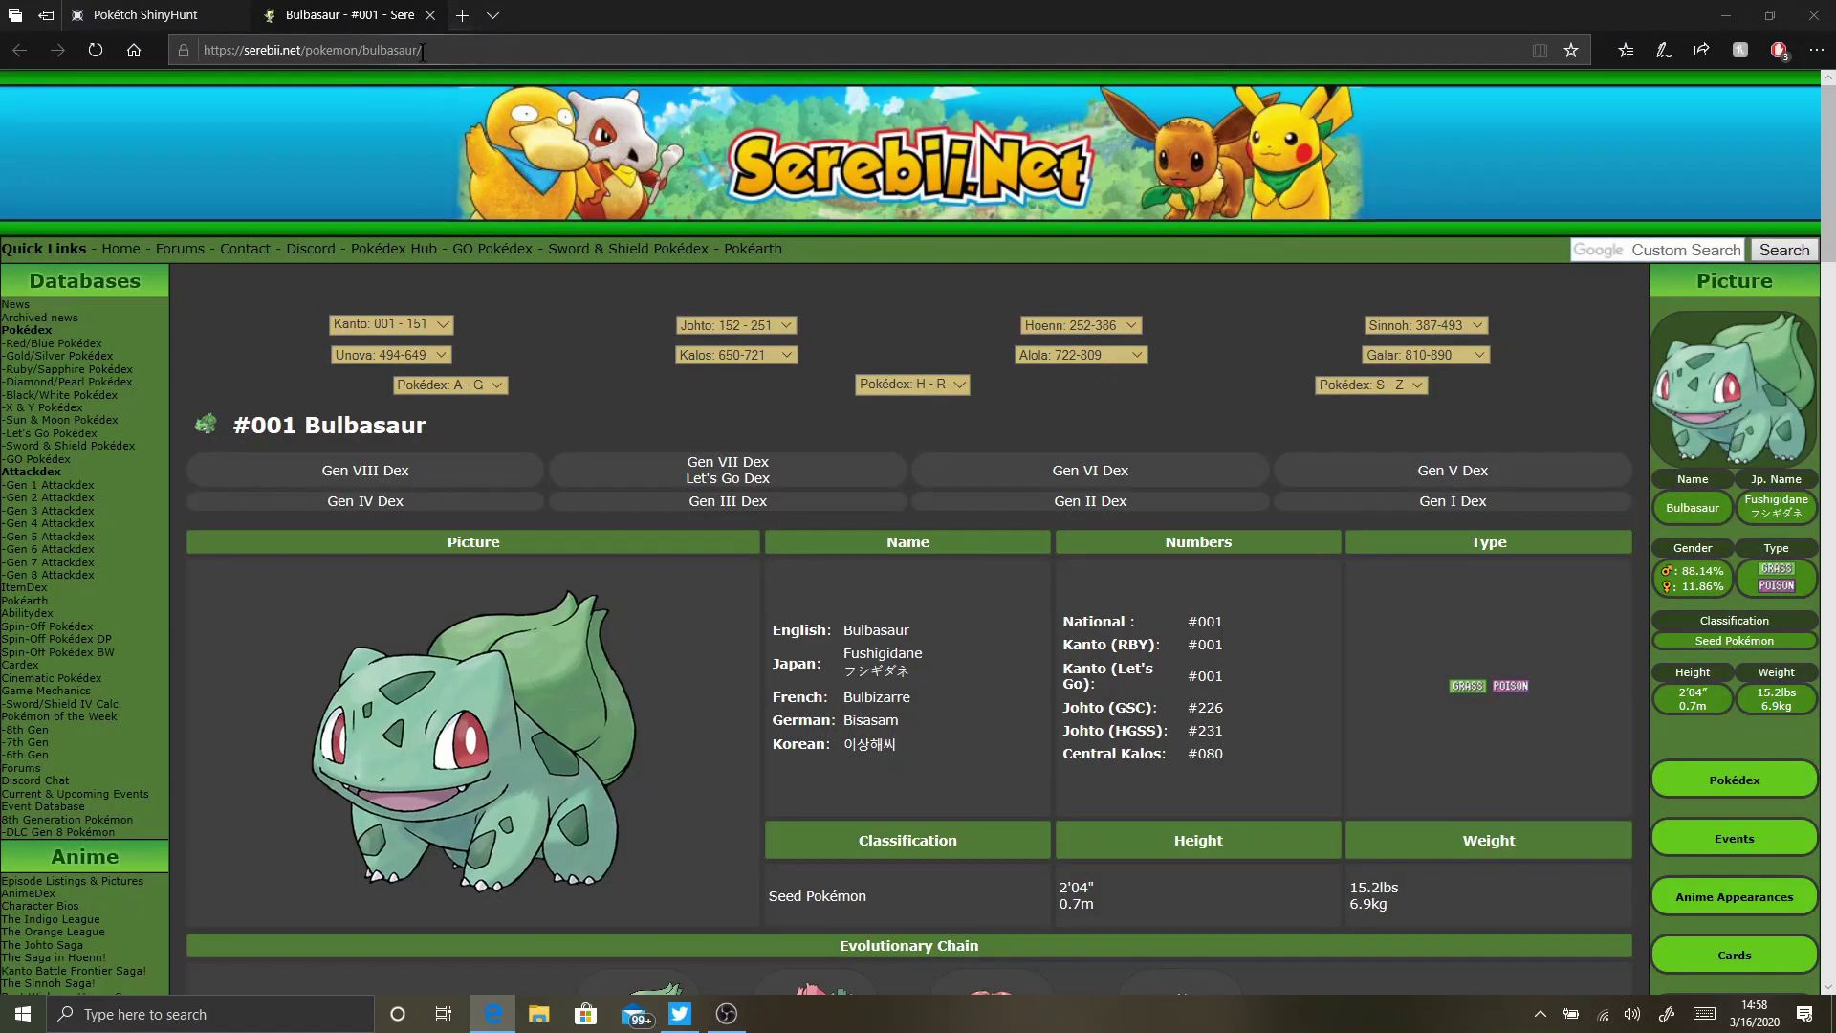
left_click(158, 16)
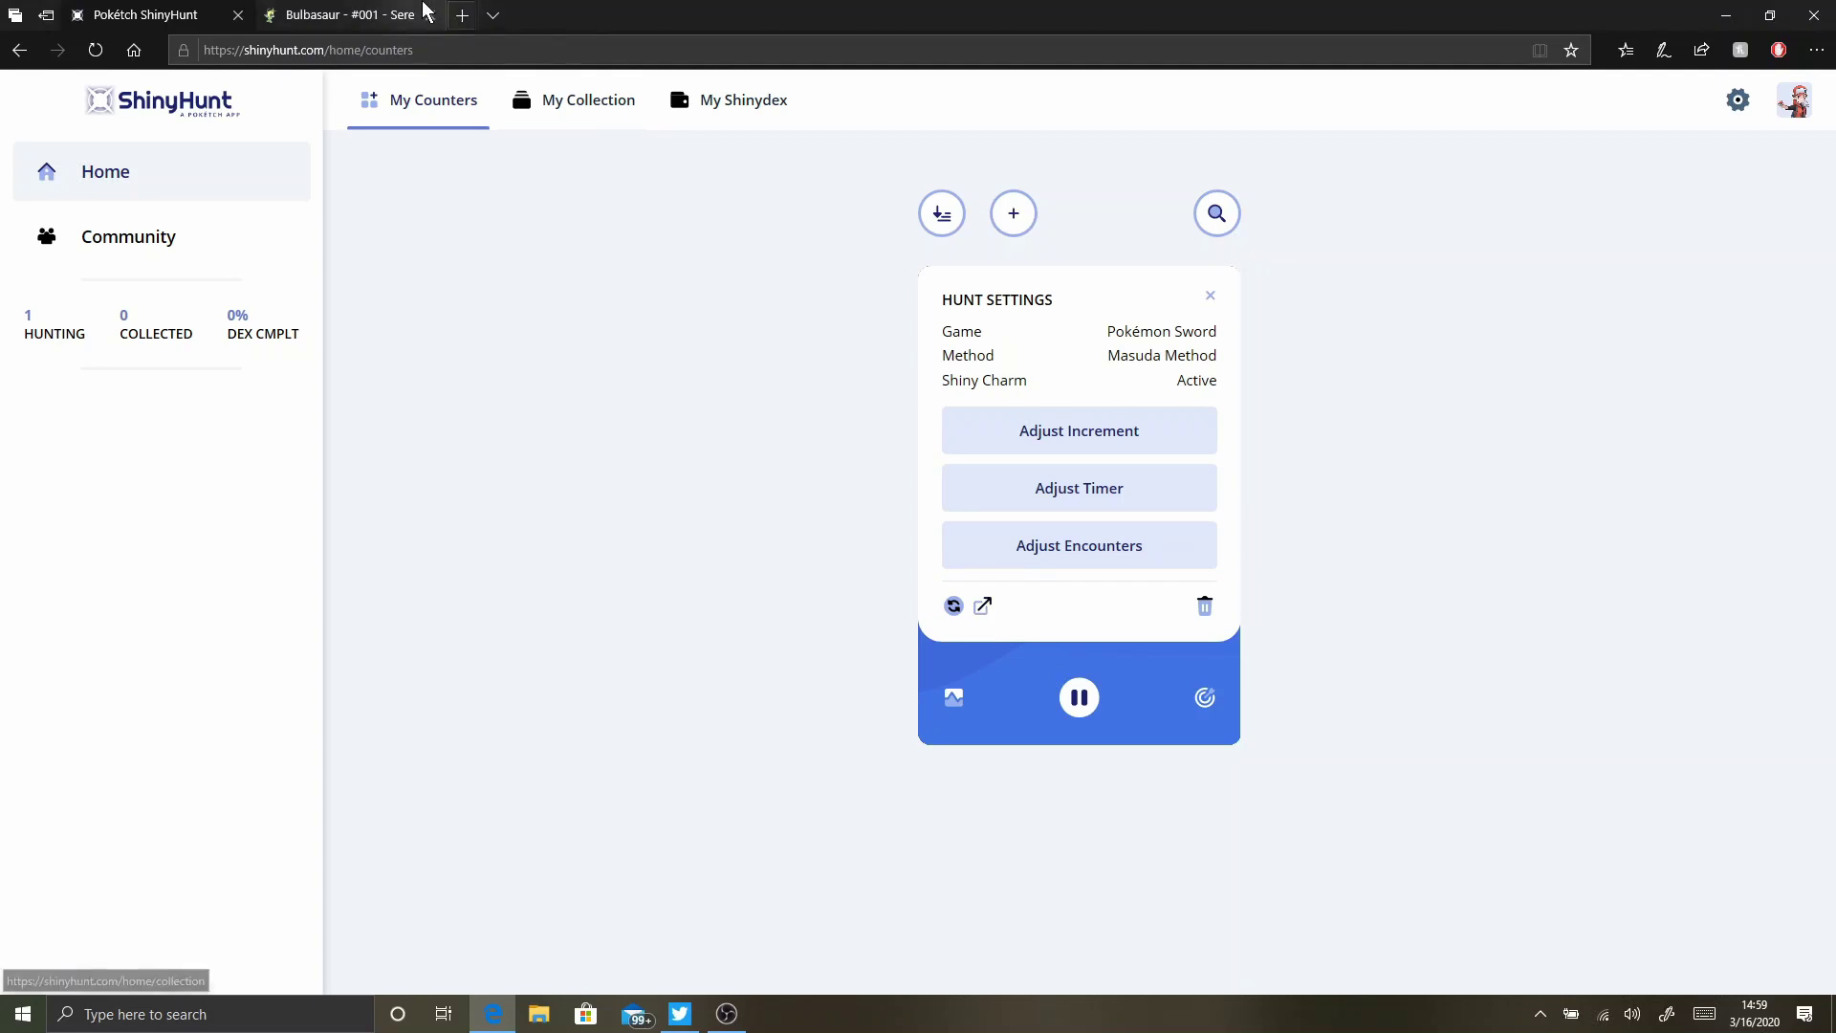
left_click(345, 15)
scroll(1028, 459, "down", 3)
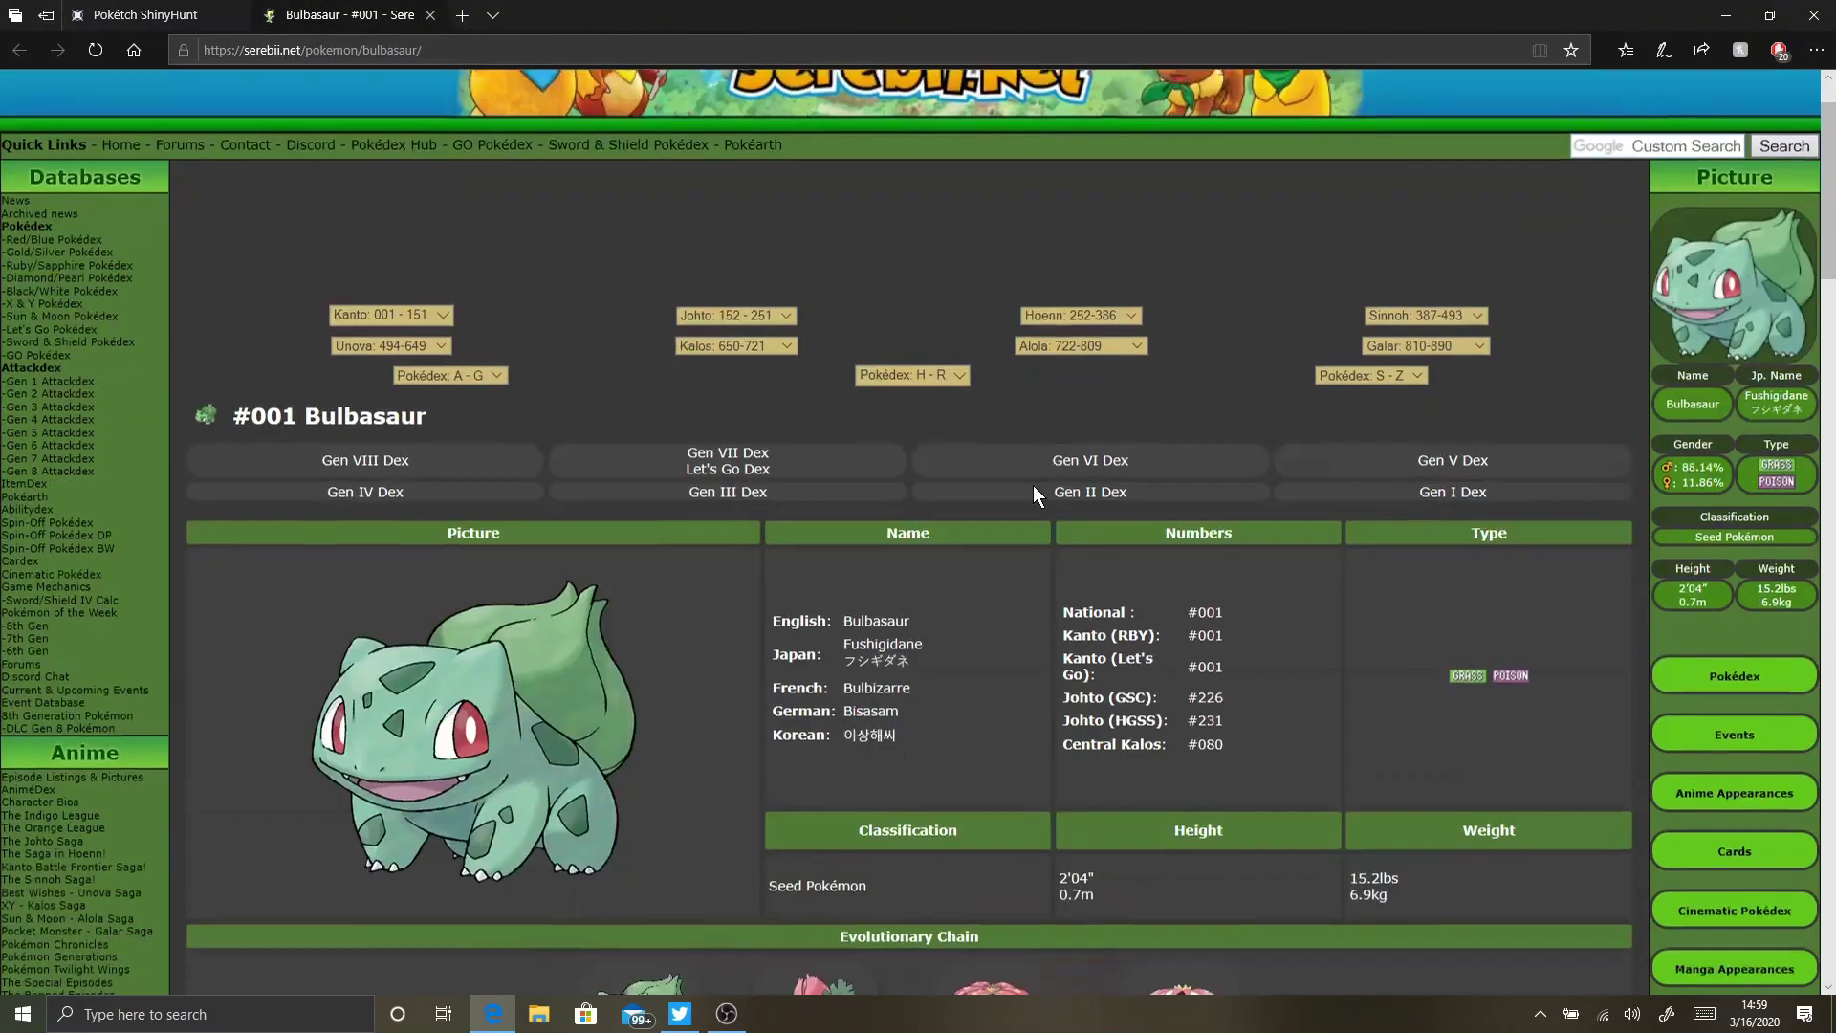
scroll(964, 566, "down", 6)
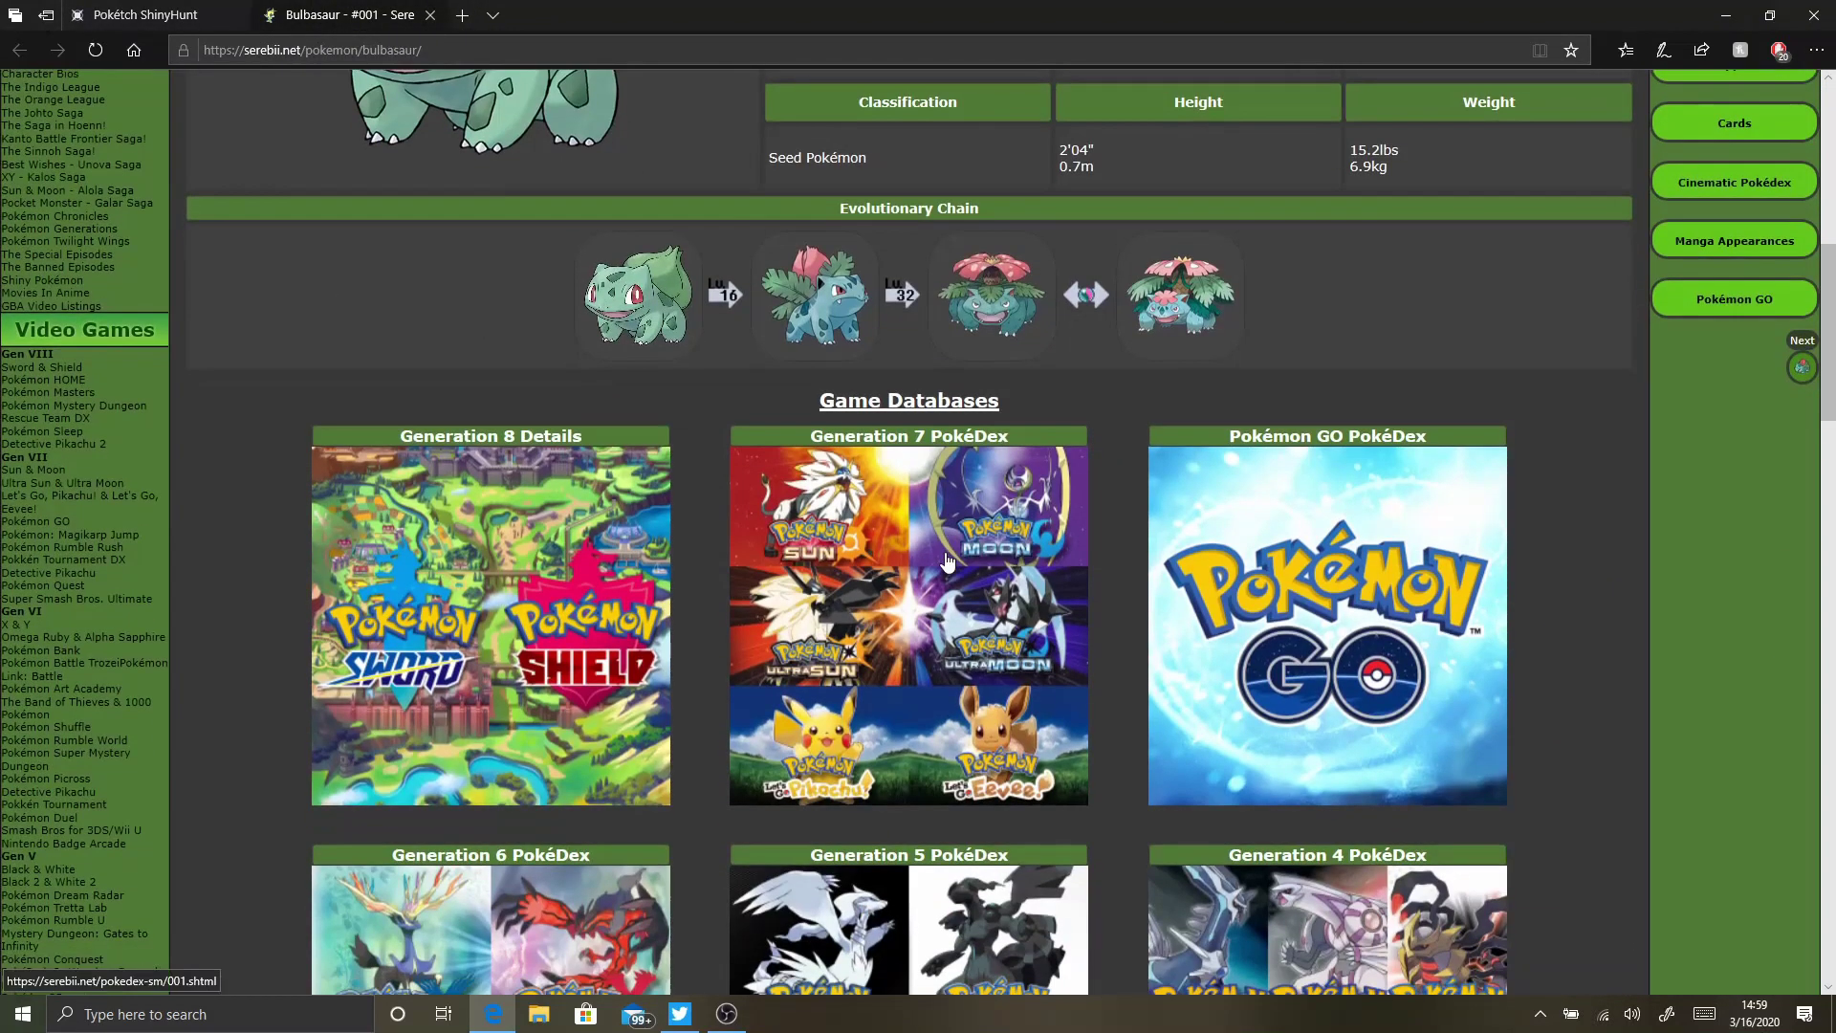
scroll(890, 550, "down", 3)
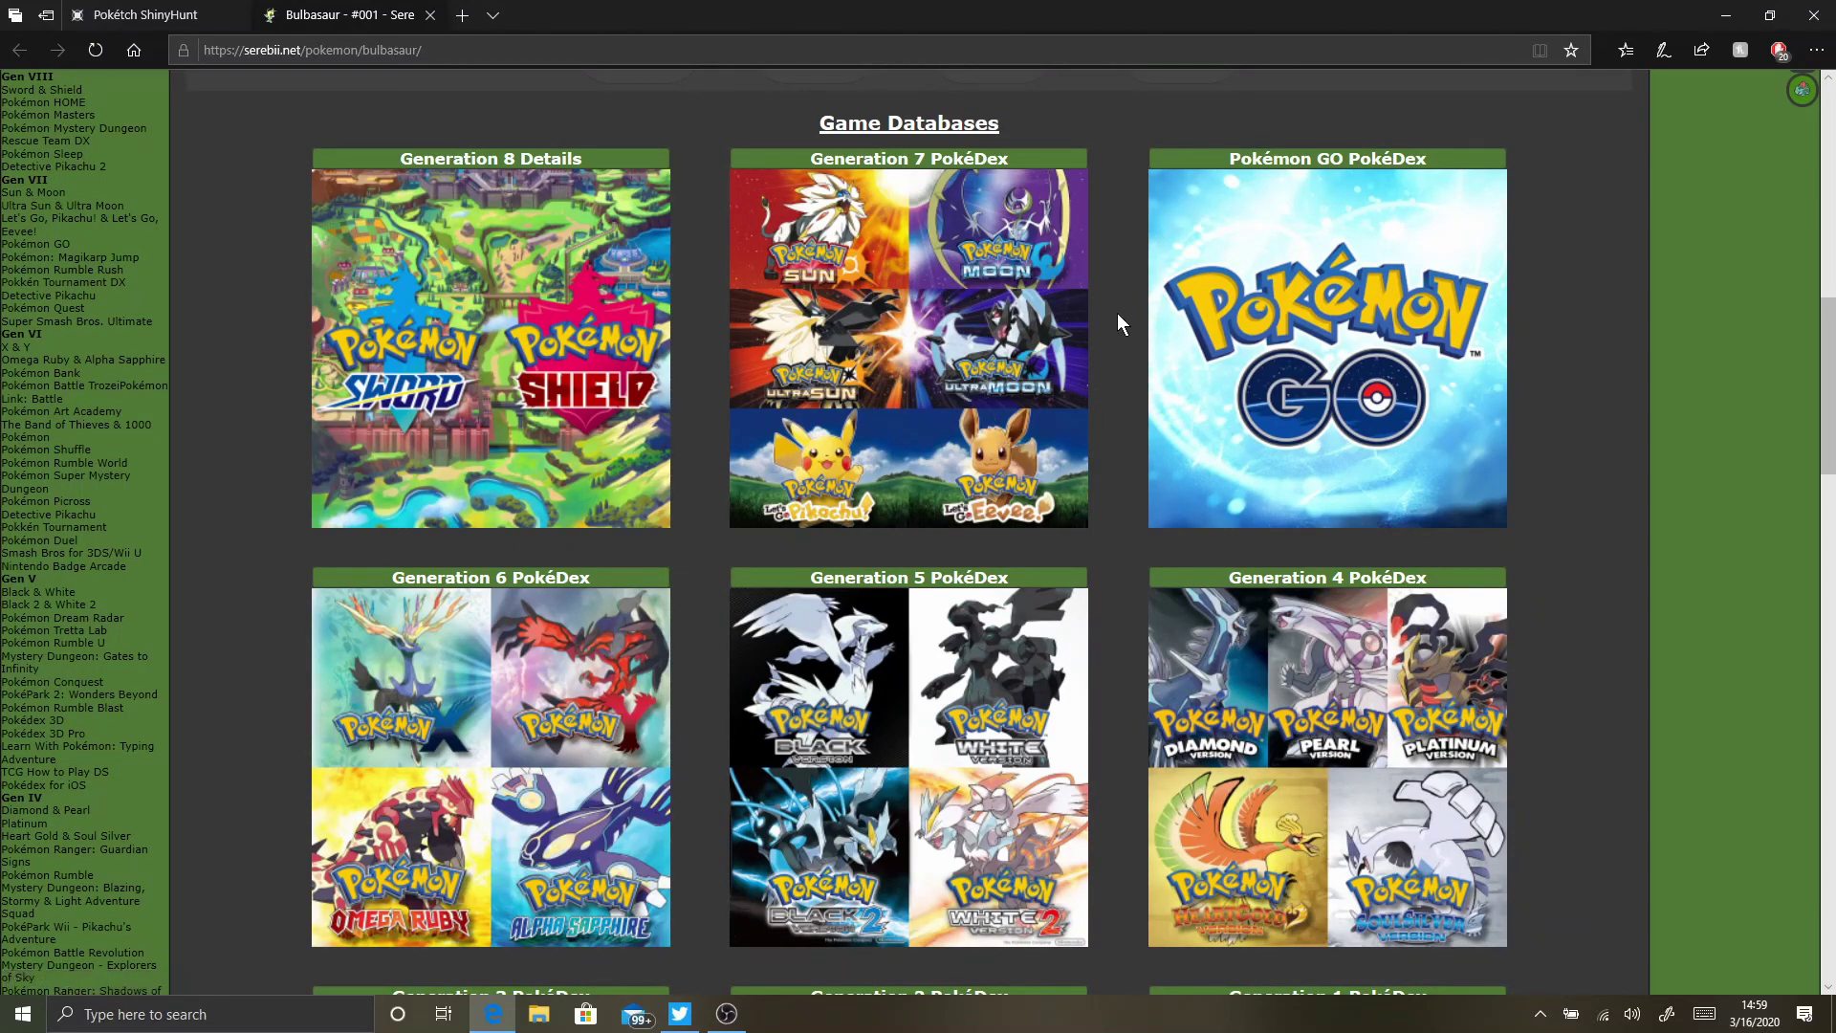
scroll(1106, 312, "down", 4)
scroll(1082, 350, "down", 3)
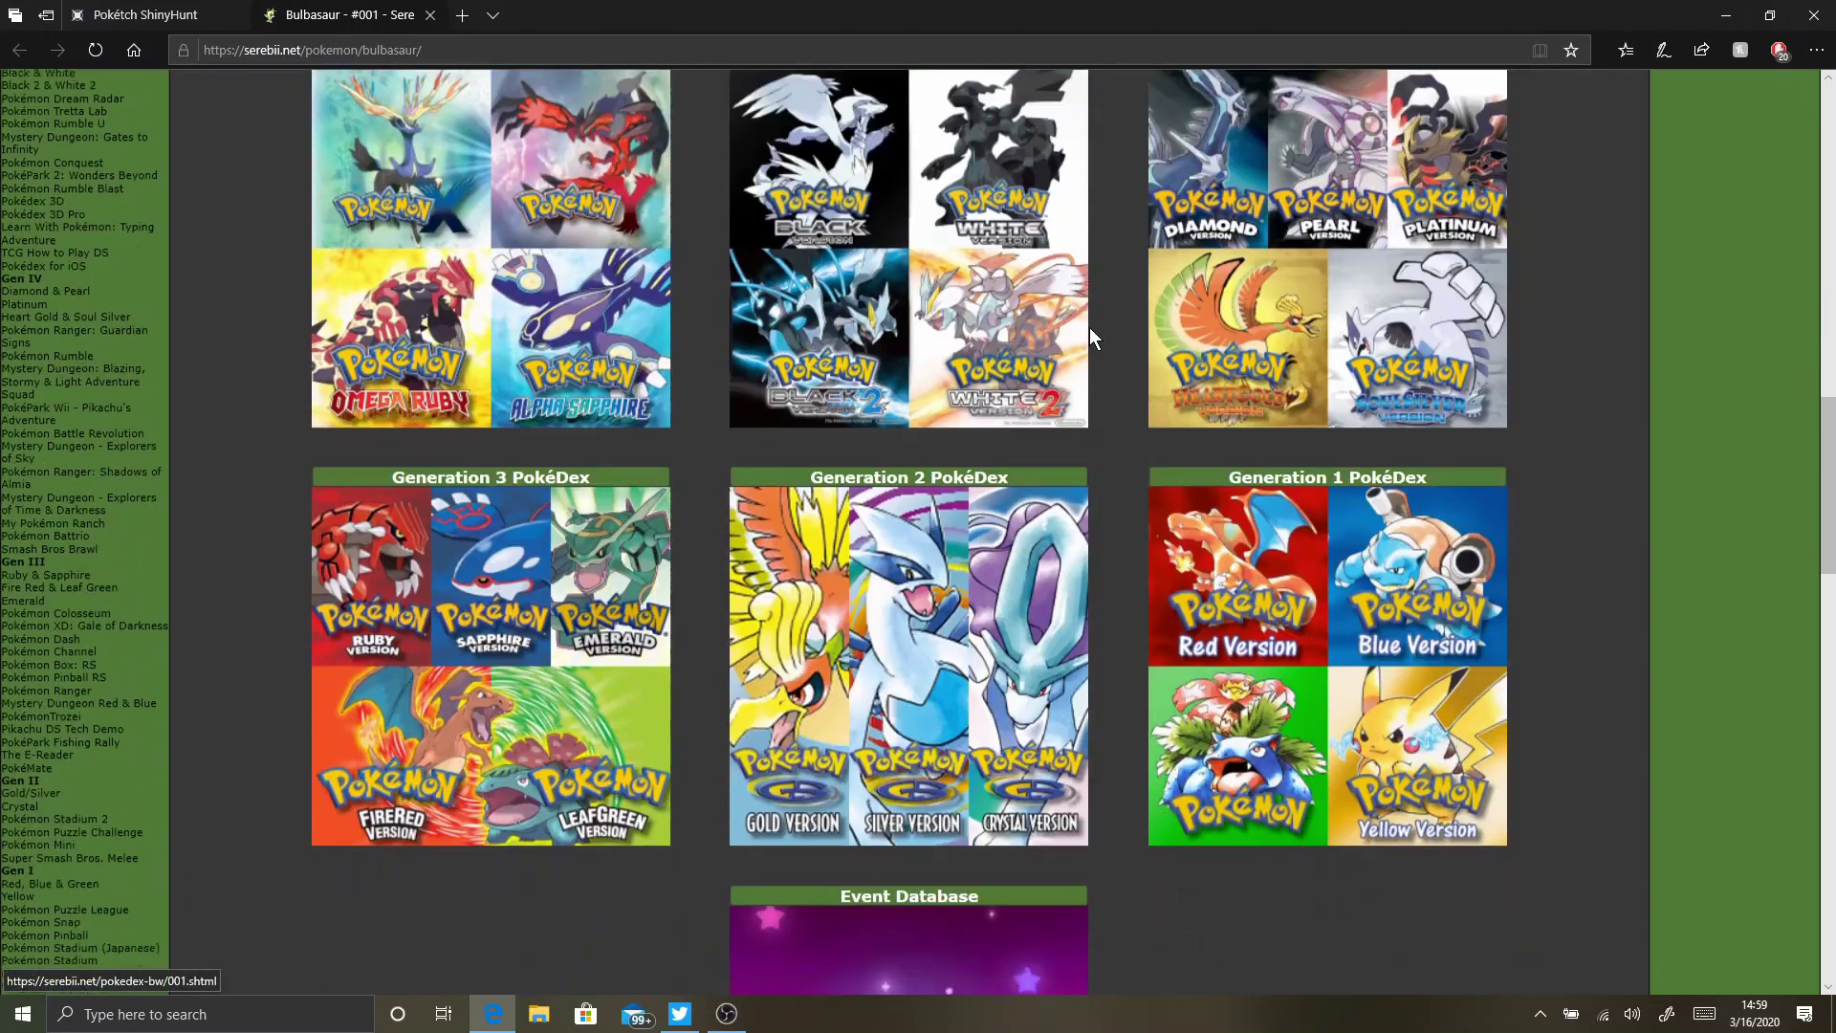
scroll(968, 547, "up", 4)
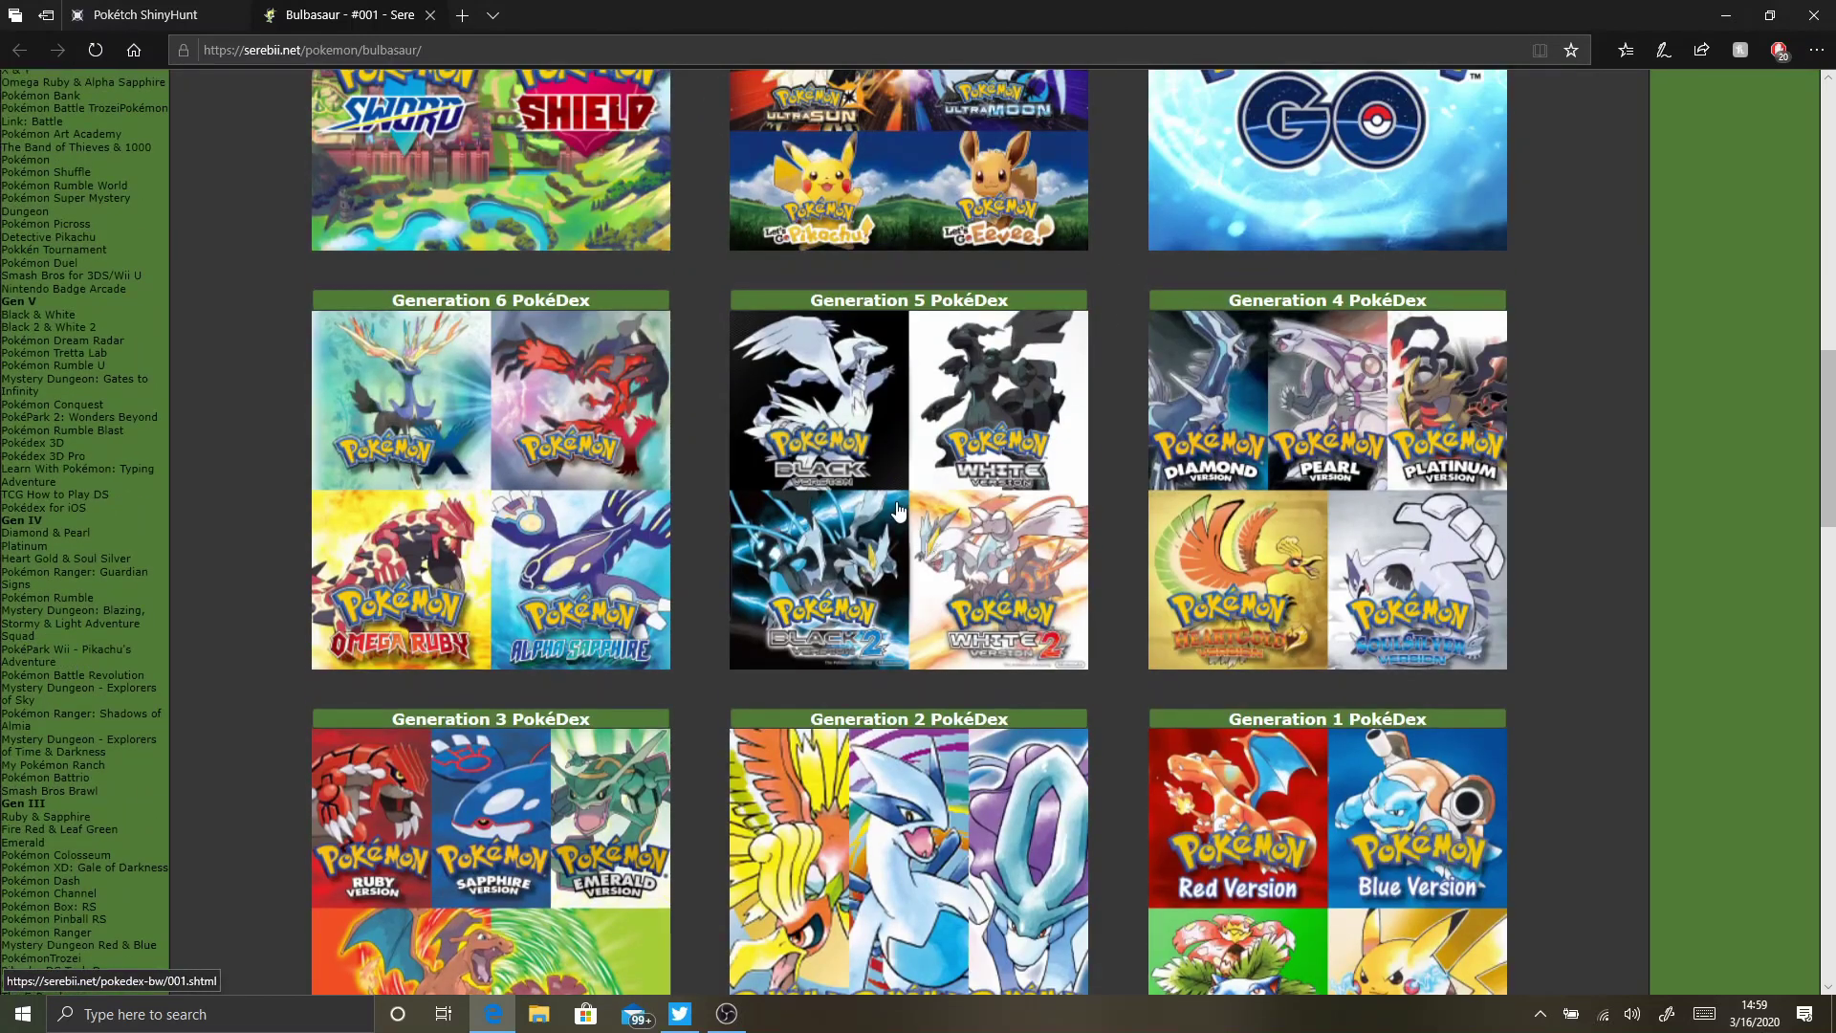
scroll(897, 512, "up", 3)
left_click(144, 14)
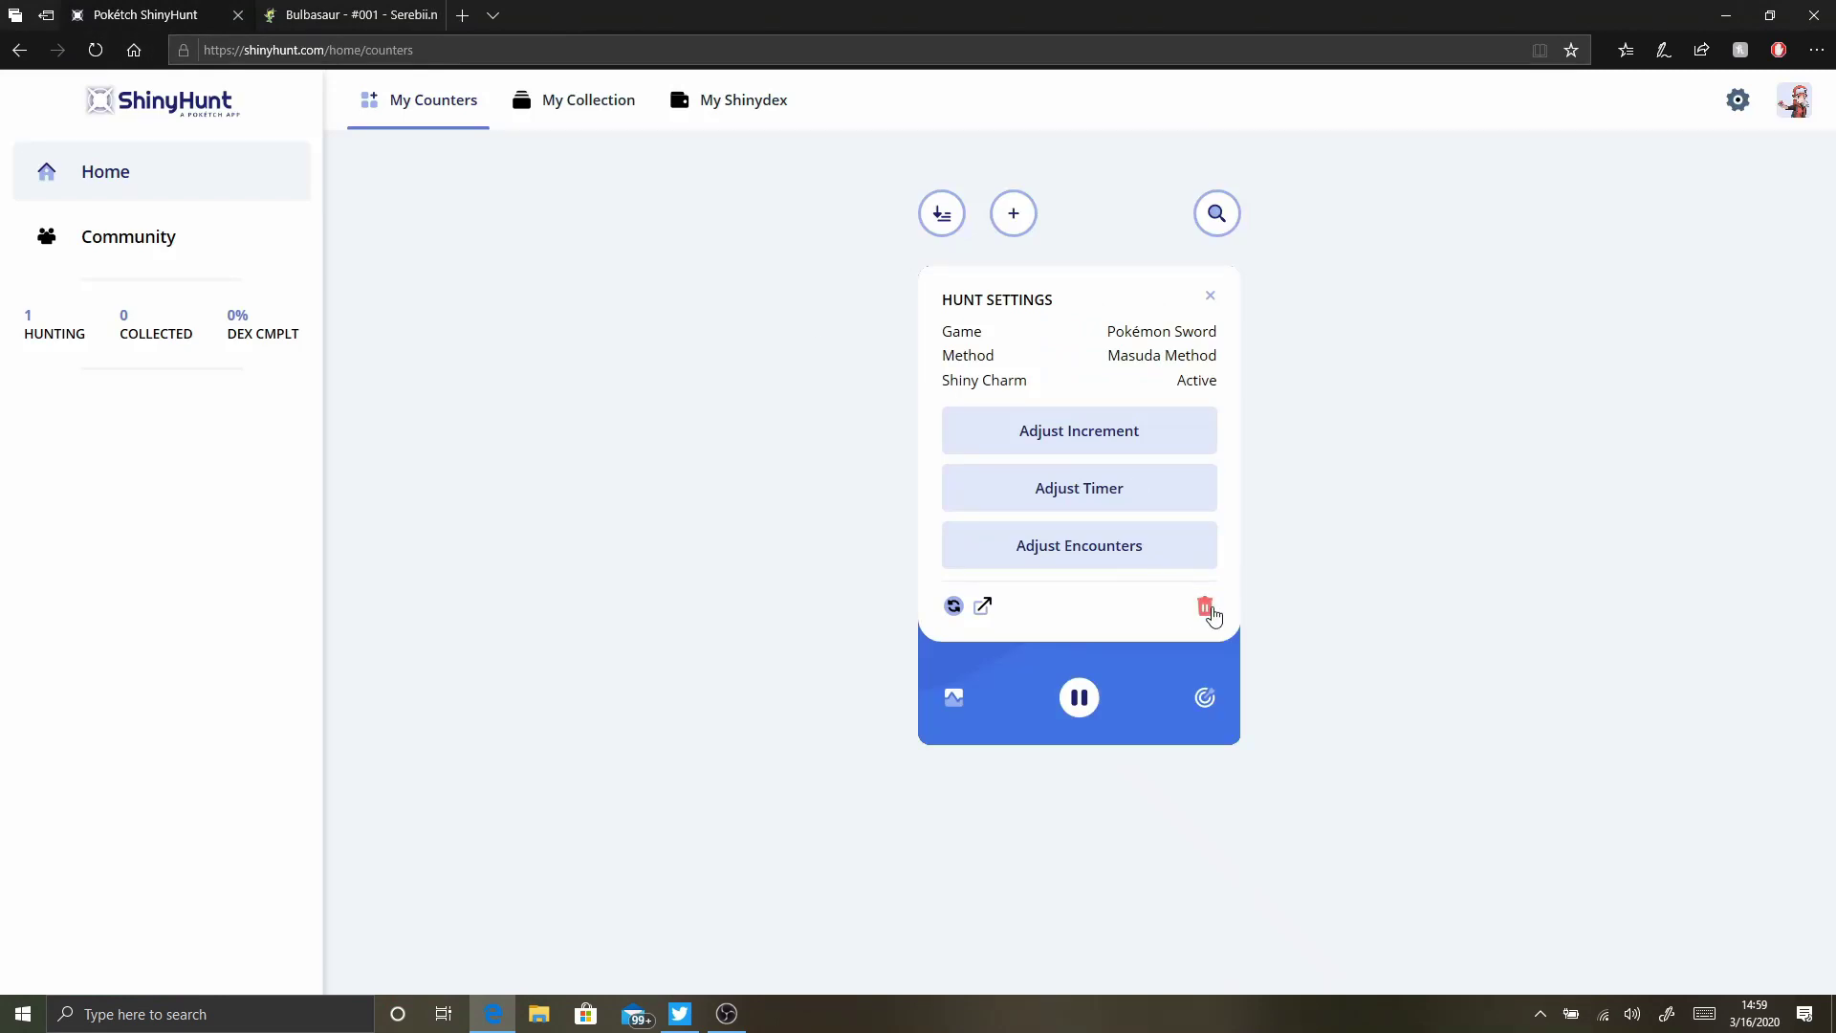
left_click(1209, 299)
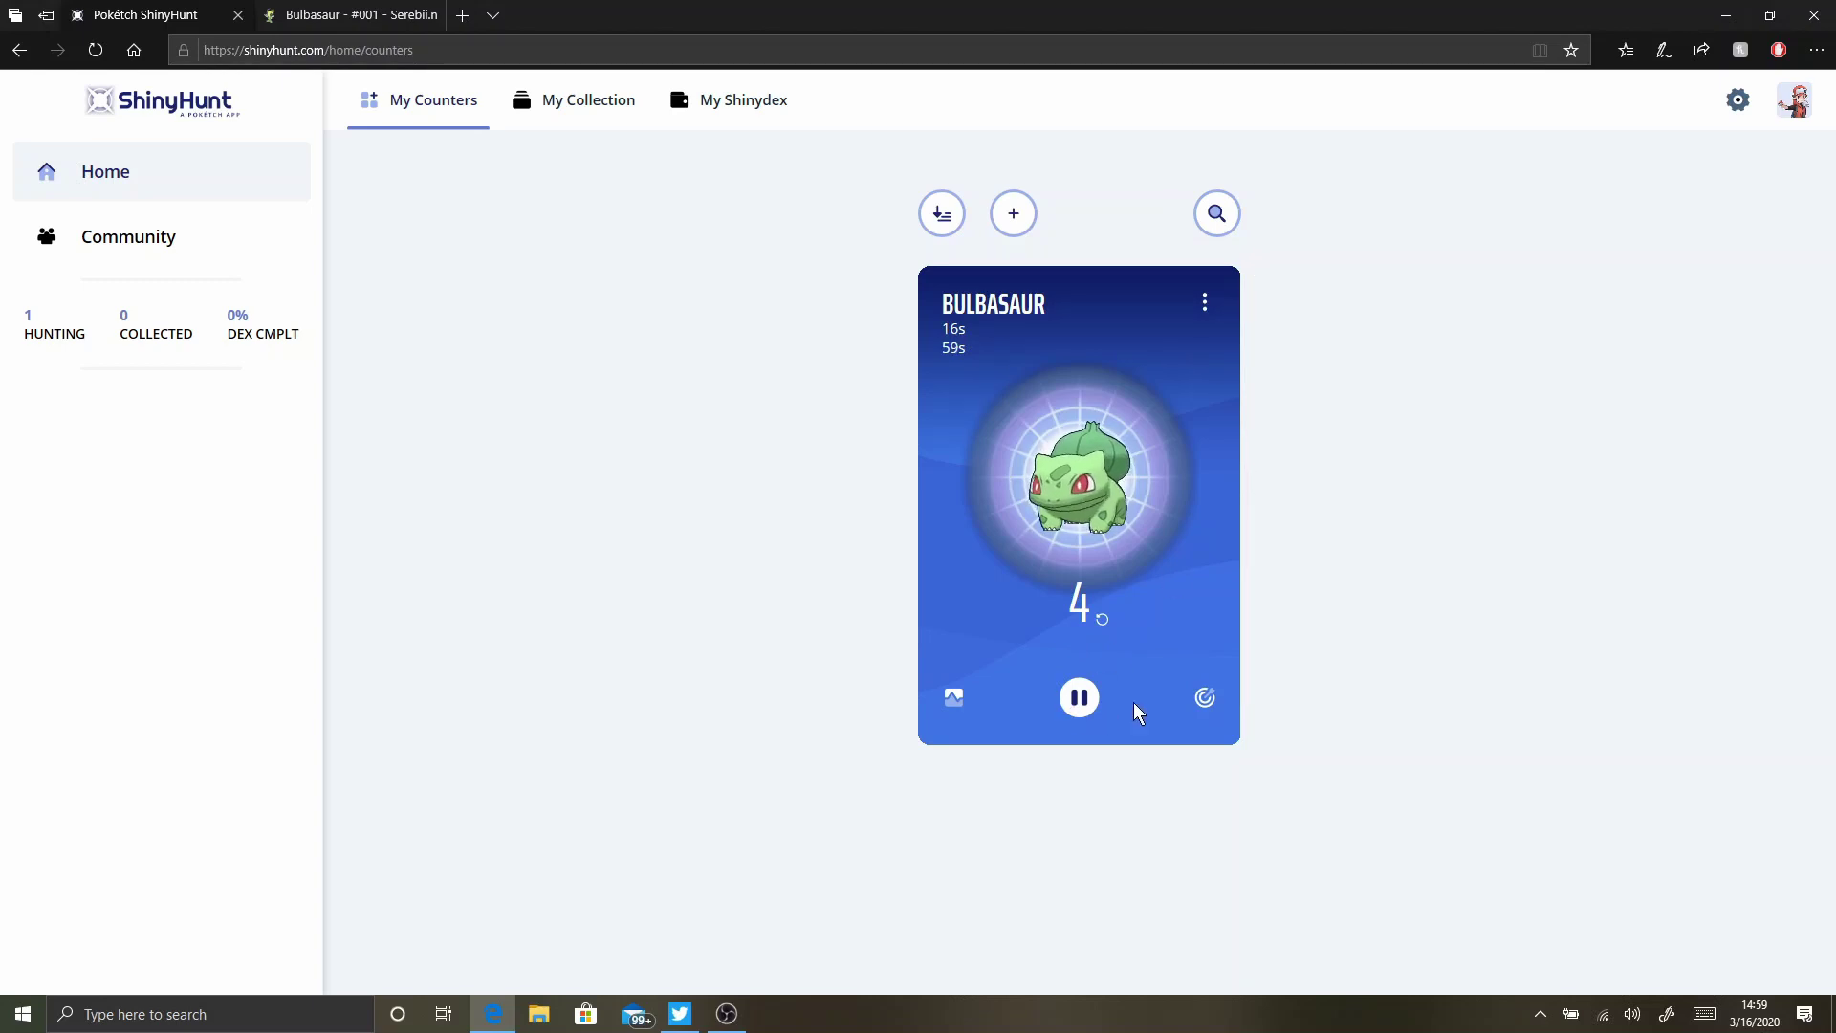
- Pause the Bulbasaur hunt and mark the shiny as found
left_click(1079, 699)
left_click(1207, 695)
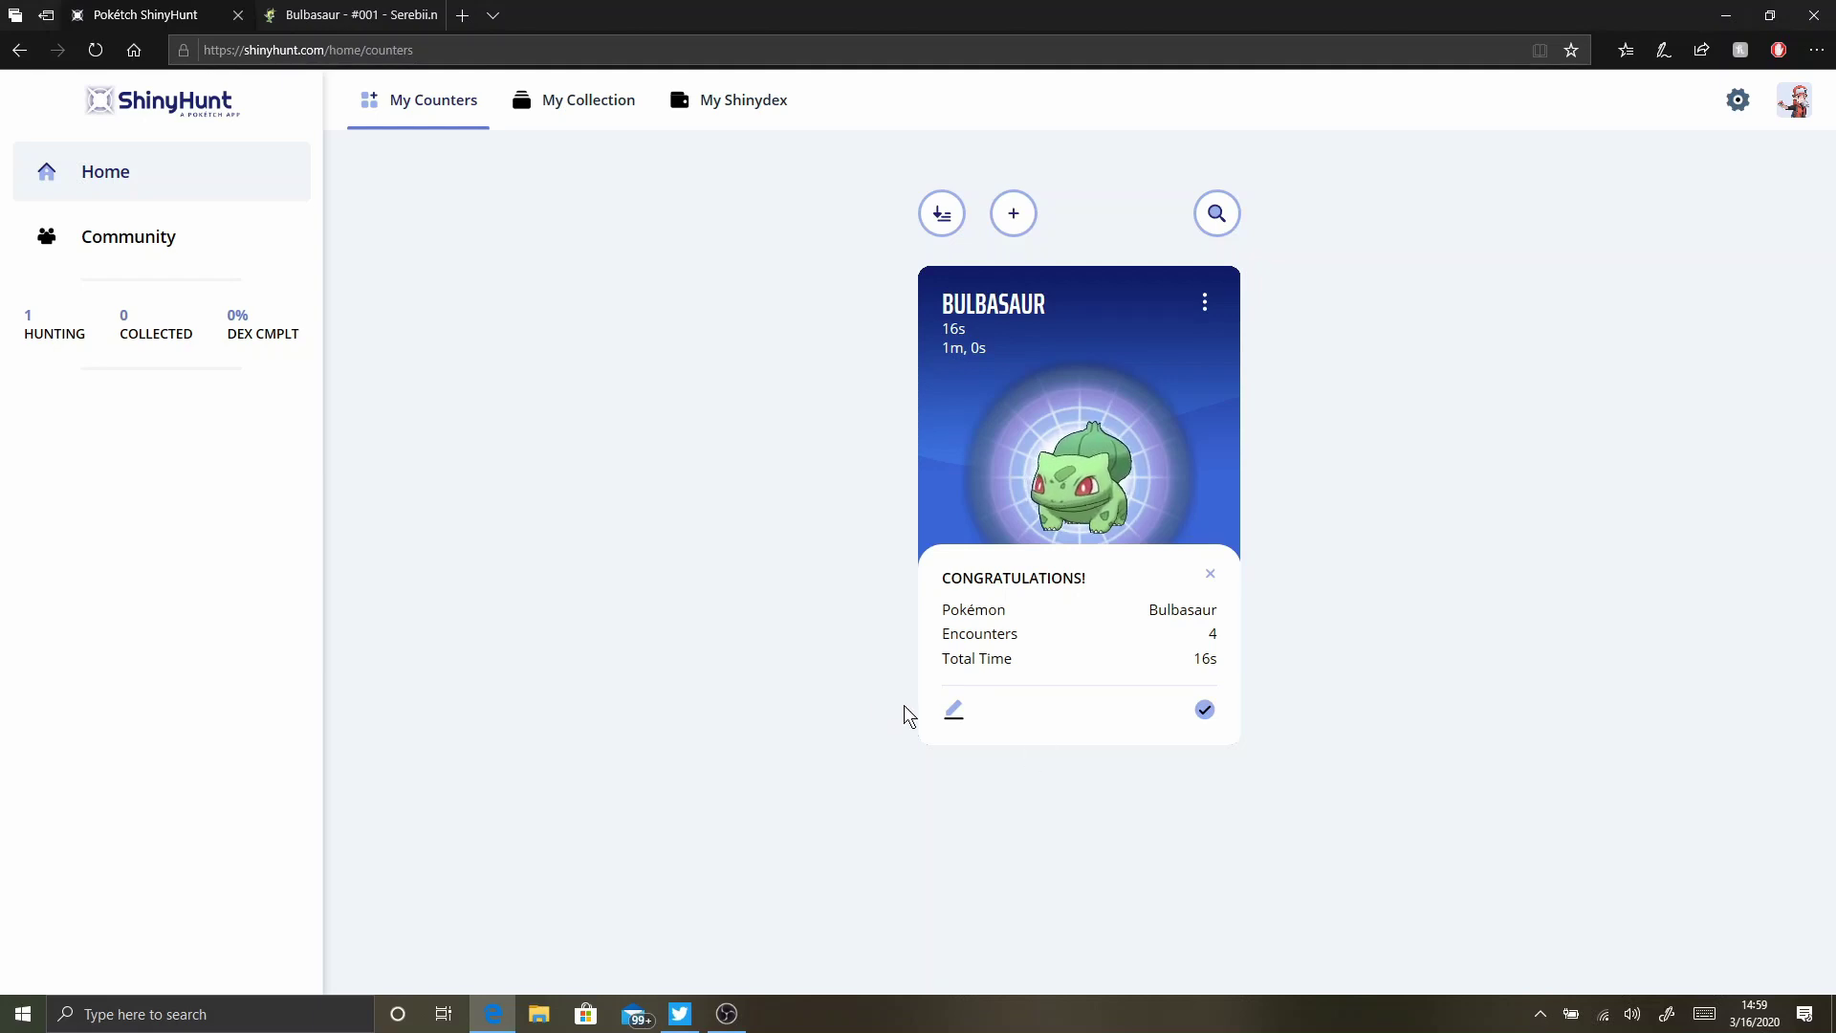
- Change the found Pokémon in the hunt's completion summary to Charmander
left_click(955, 711)
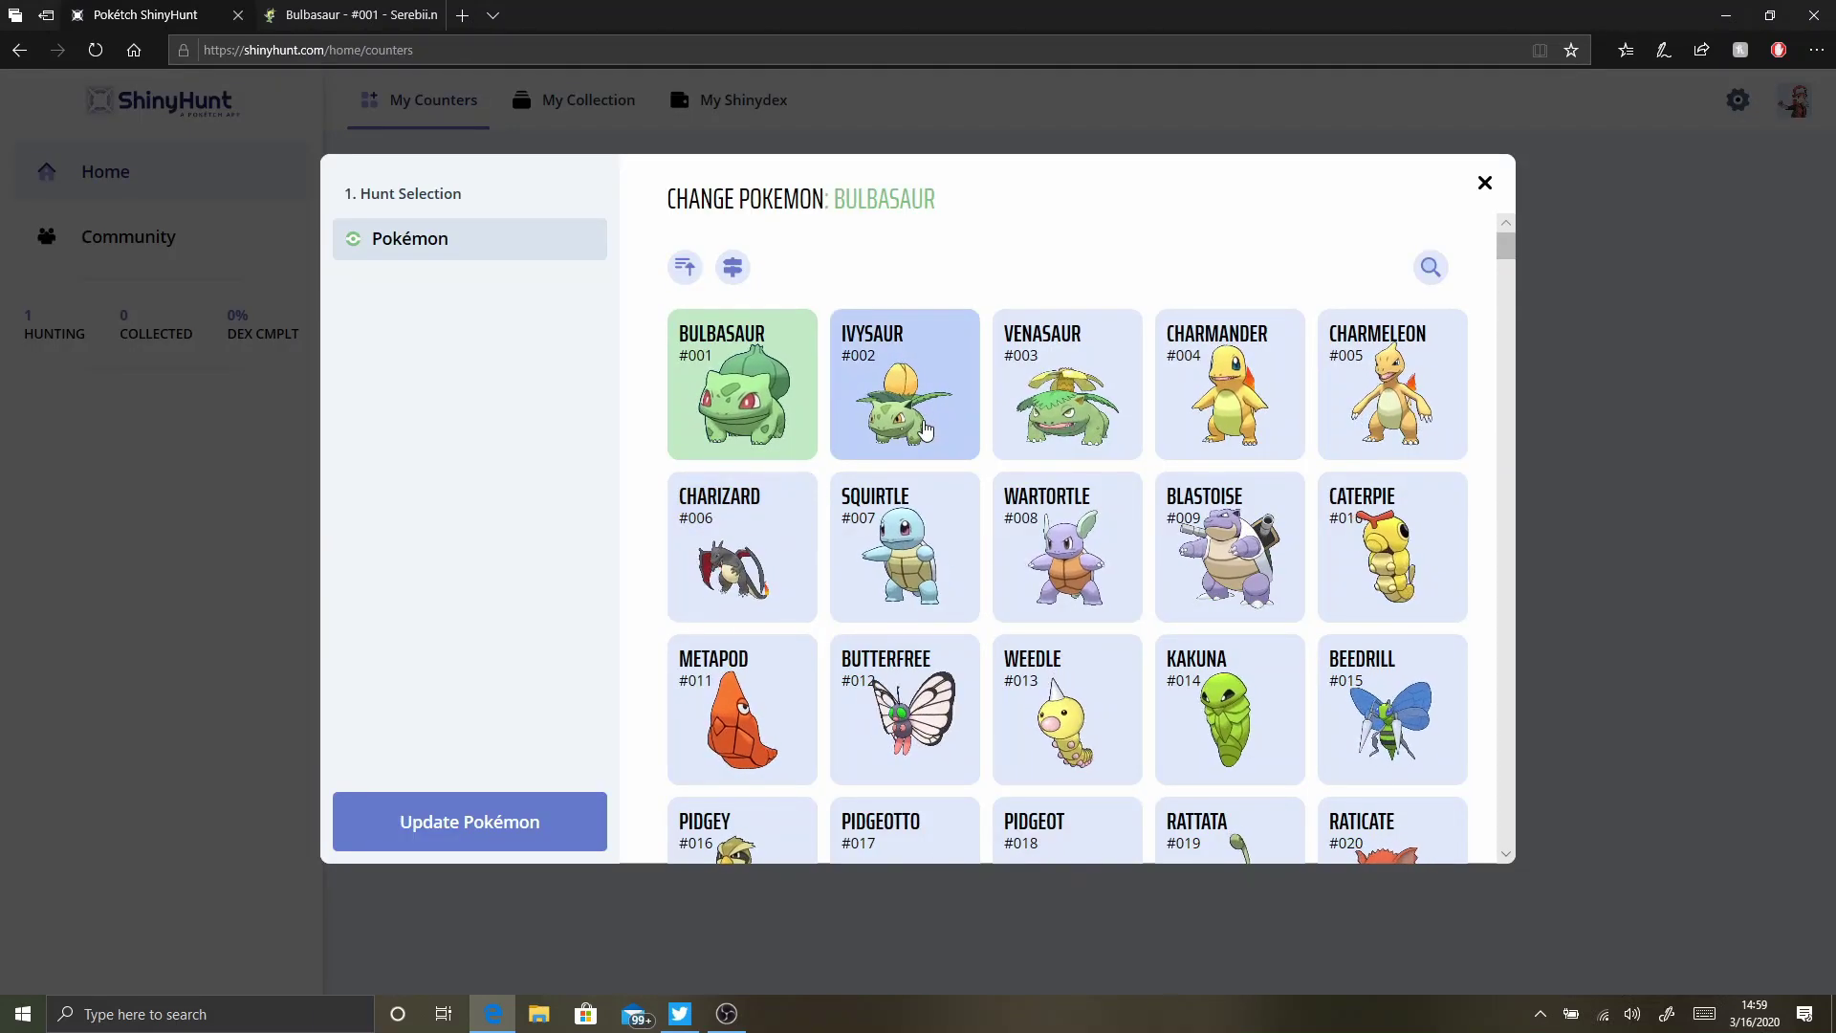
left_click(1279, 382)
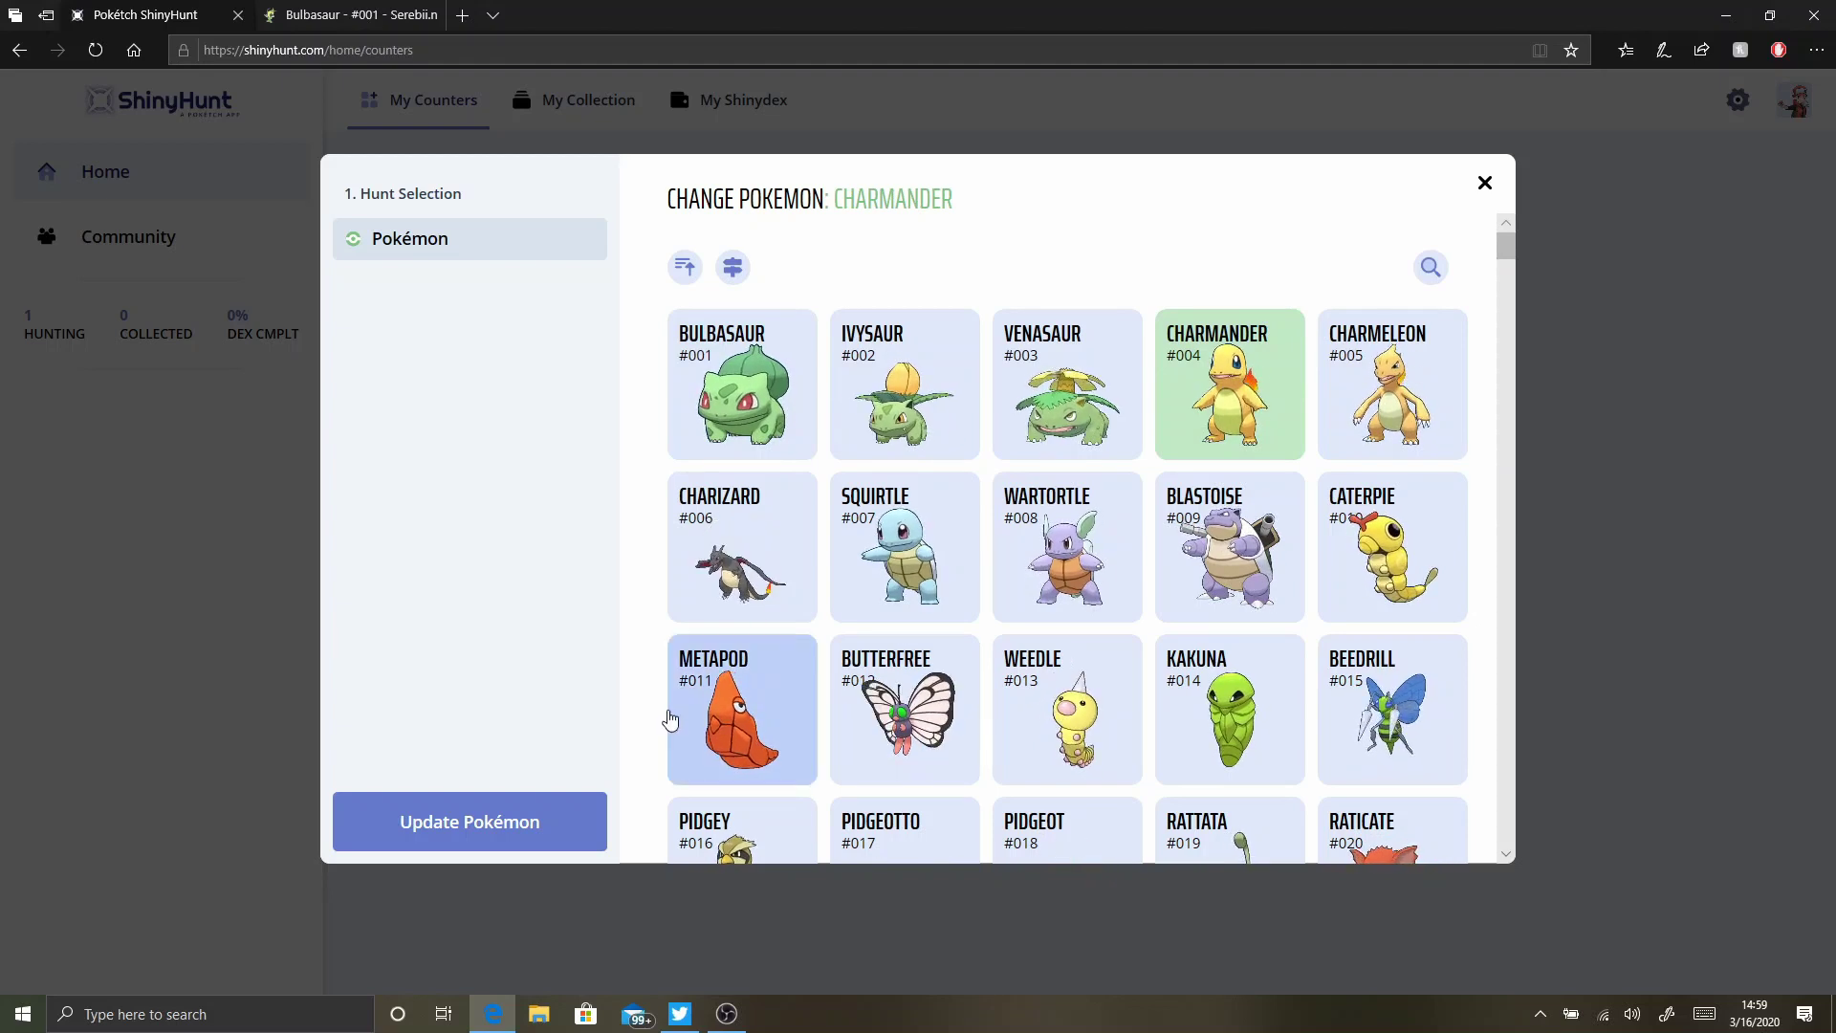
left_click(473, 819)
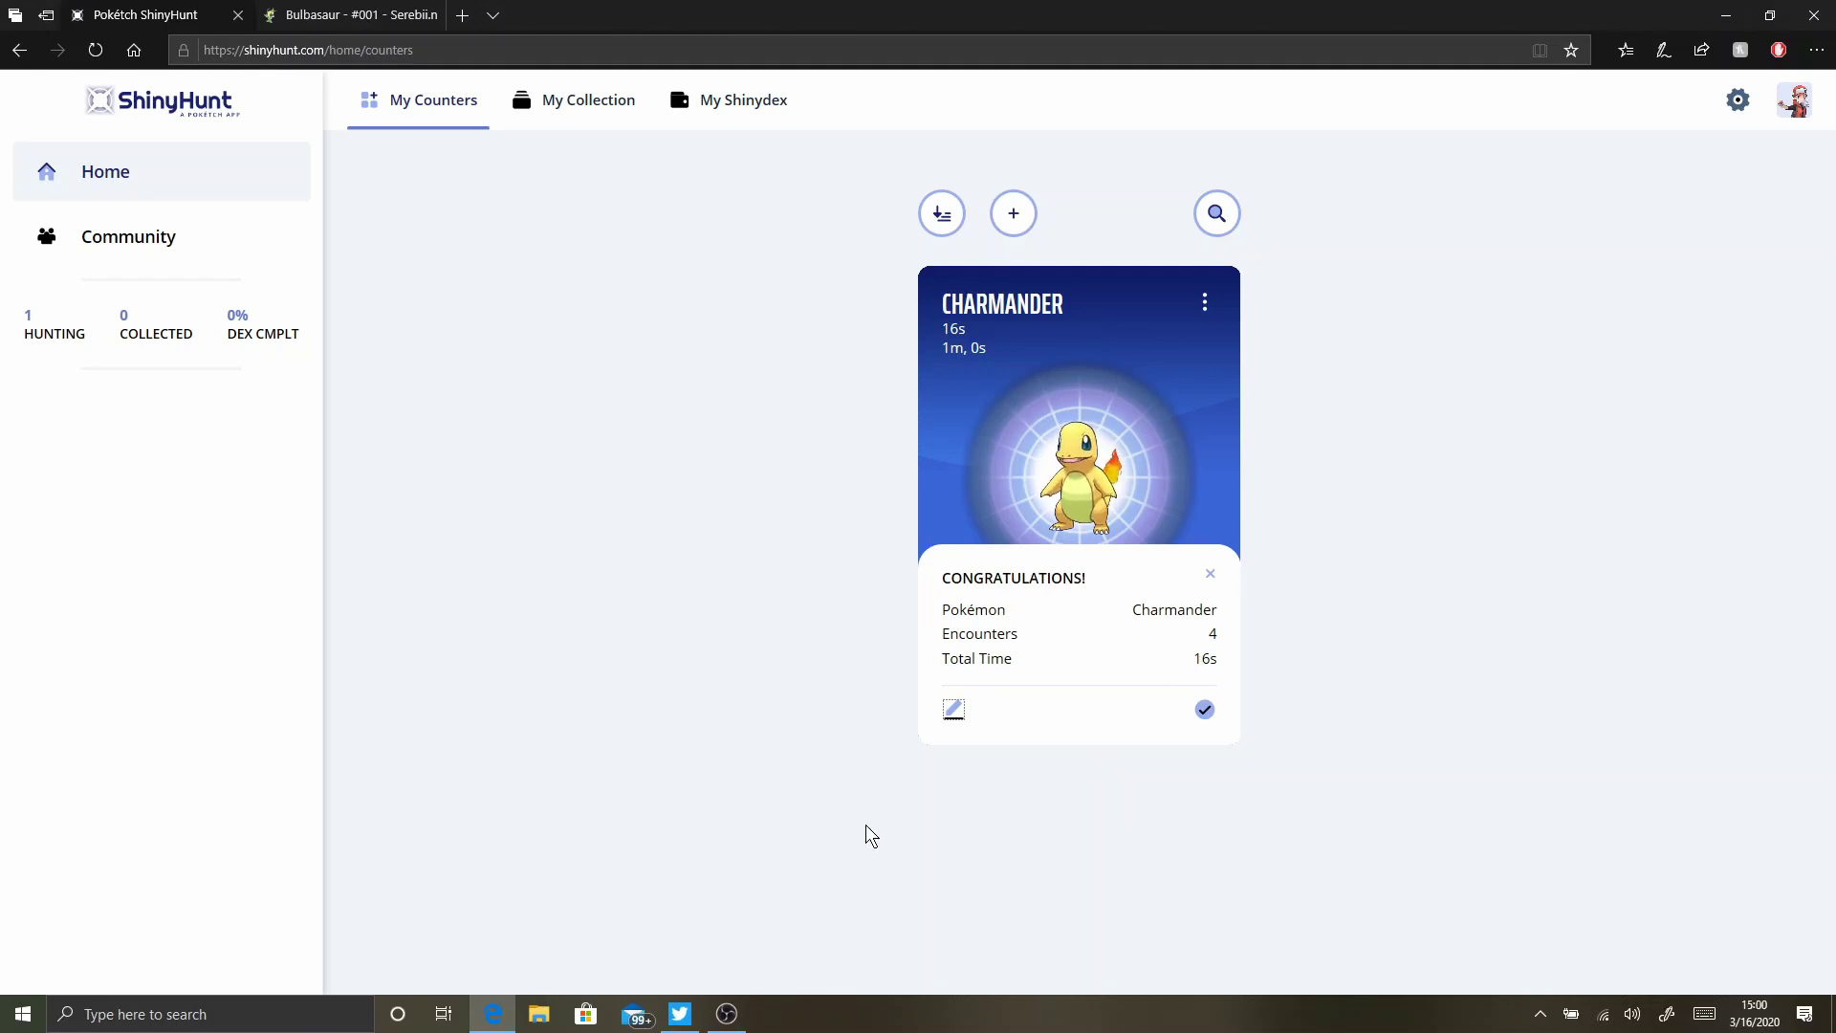
- Change the found Pokémon back to Bulbasaur and confirm the completed hunt
left_click(952, 711)
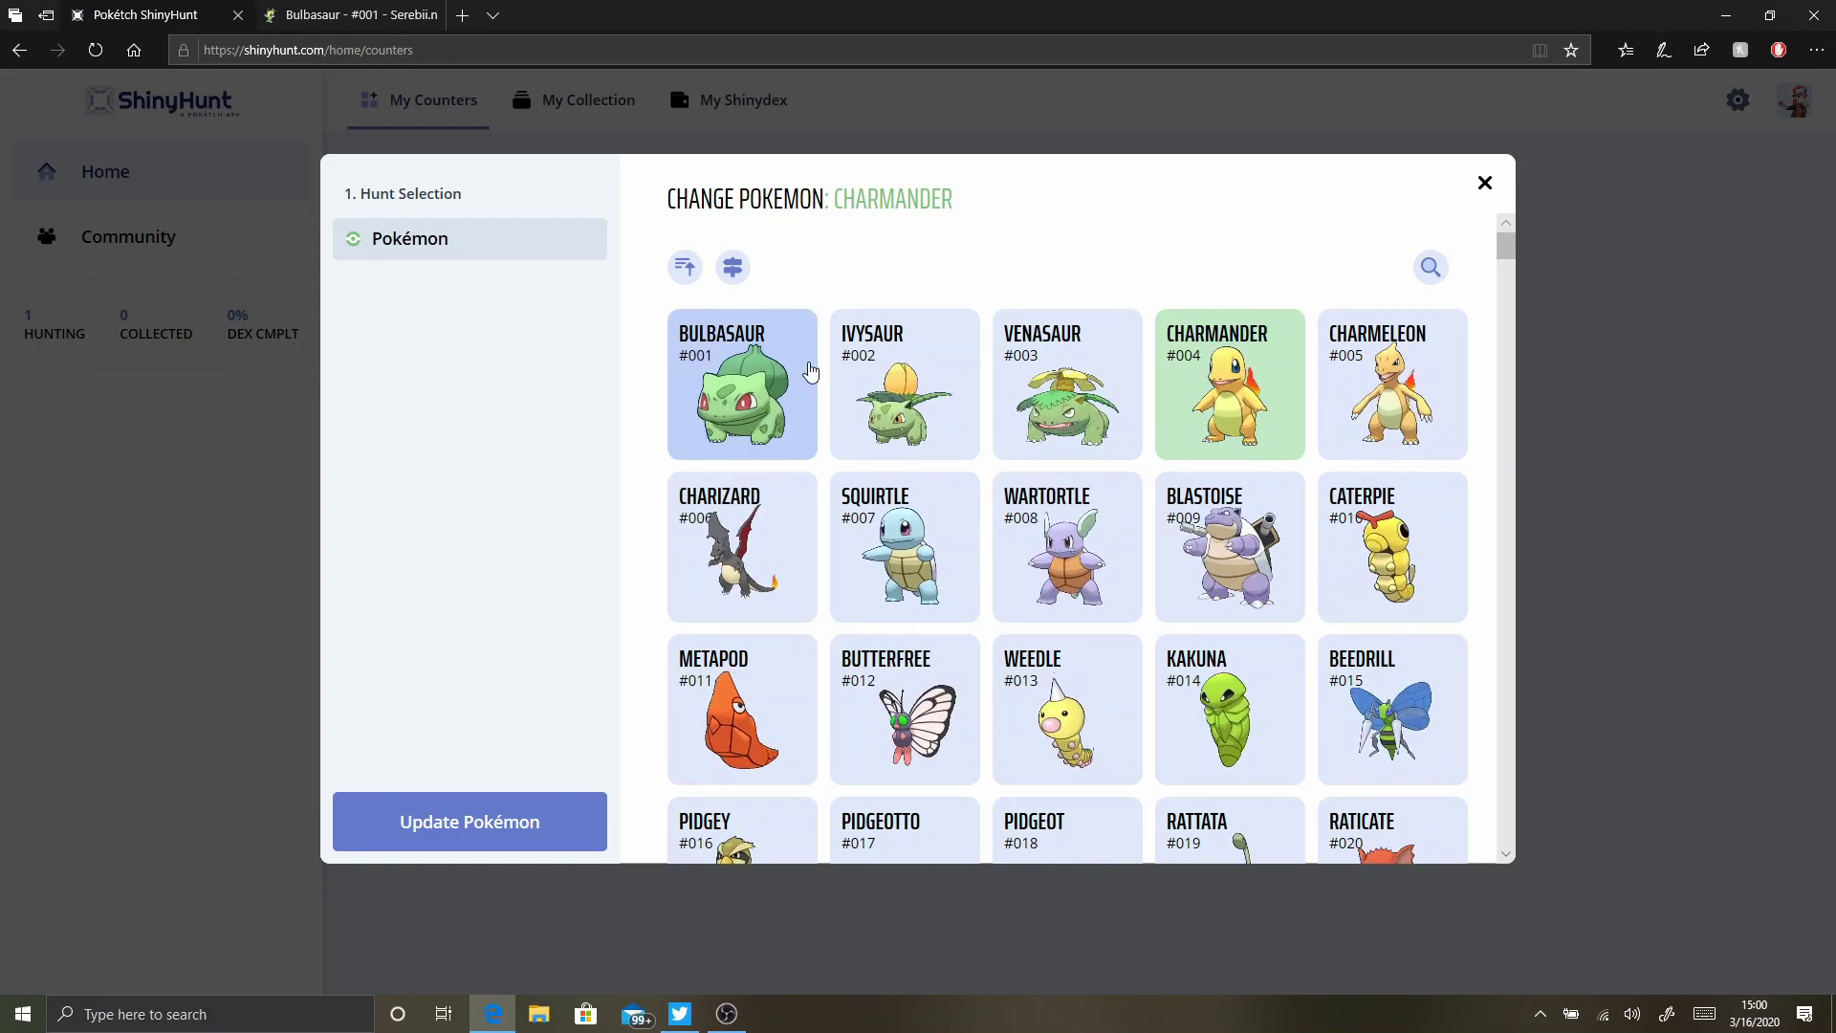
left_click(732, 432)
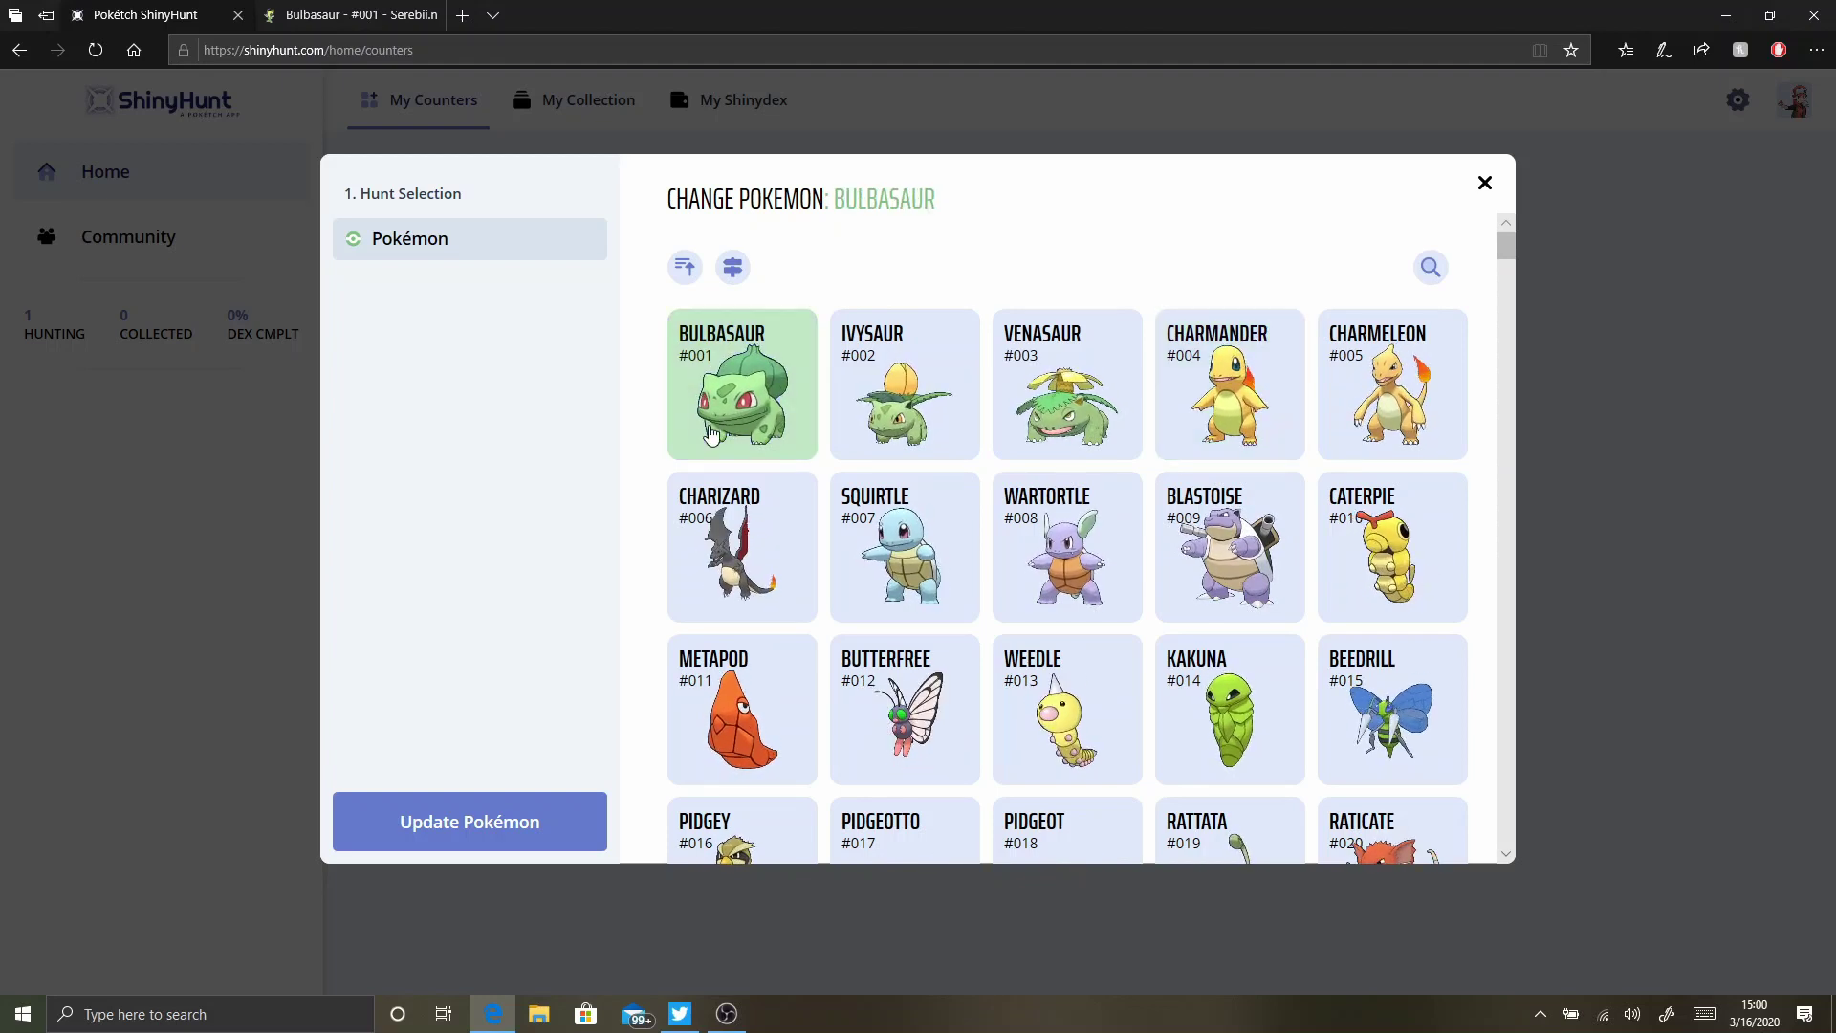
left_click(488, 847)
left_click(1202, 718)
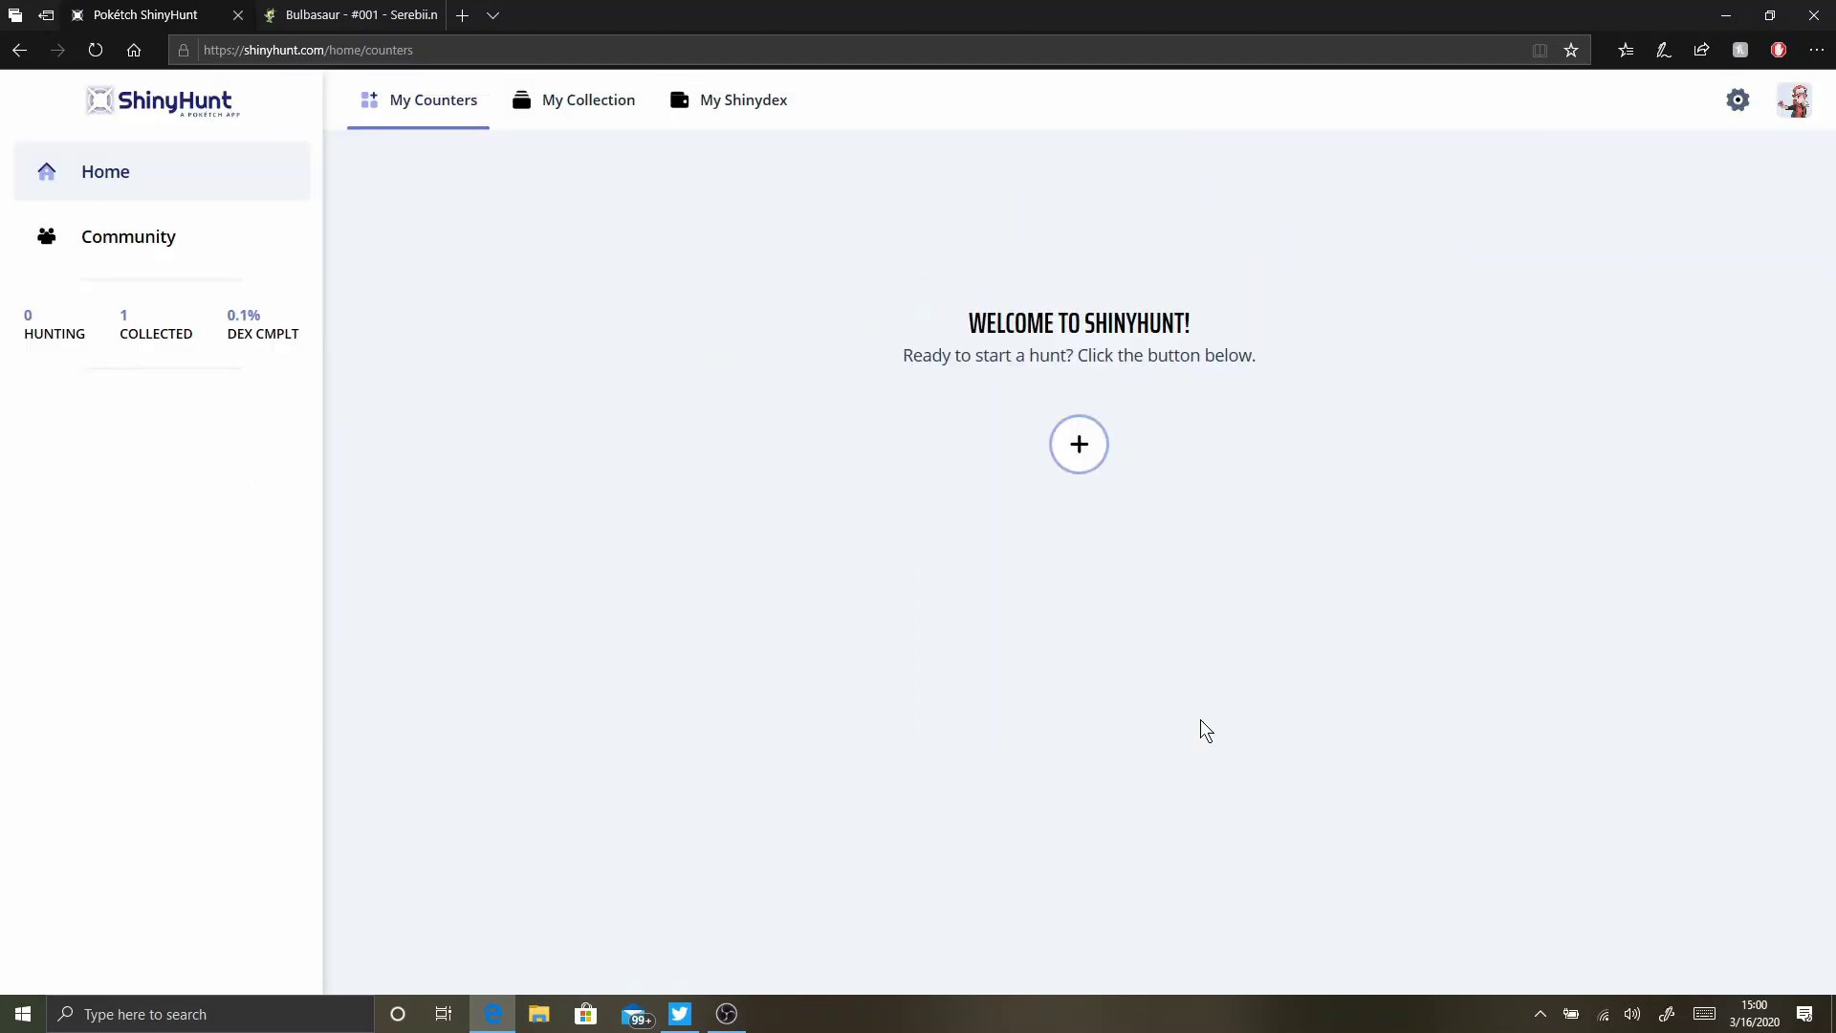
- View the collected Bulbasaur on the My Shinydex and My Collection pages
left_click(704, 114)
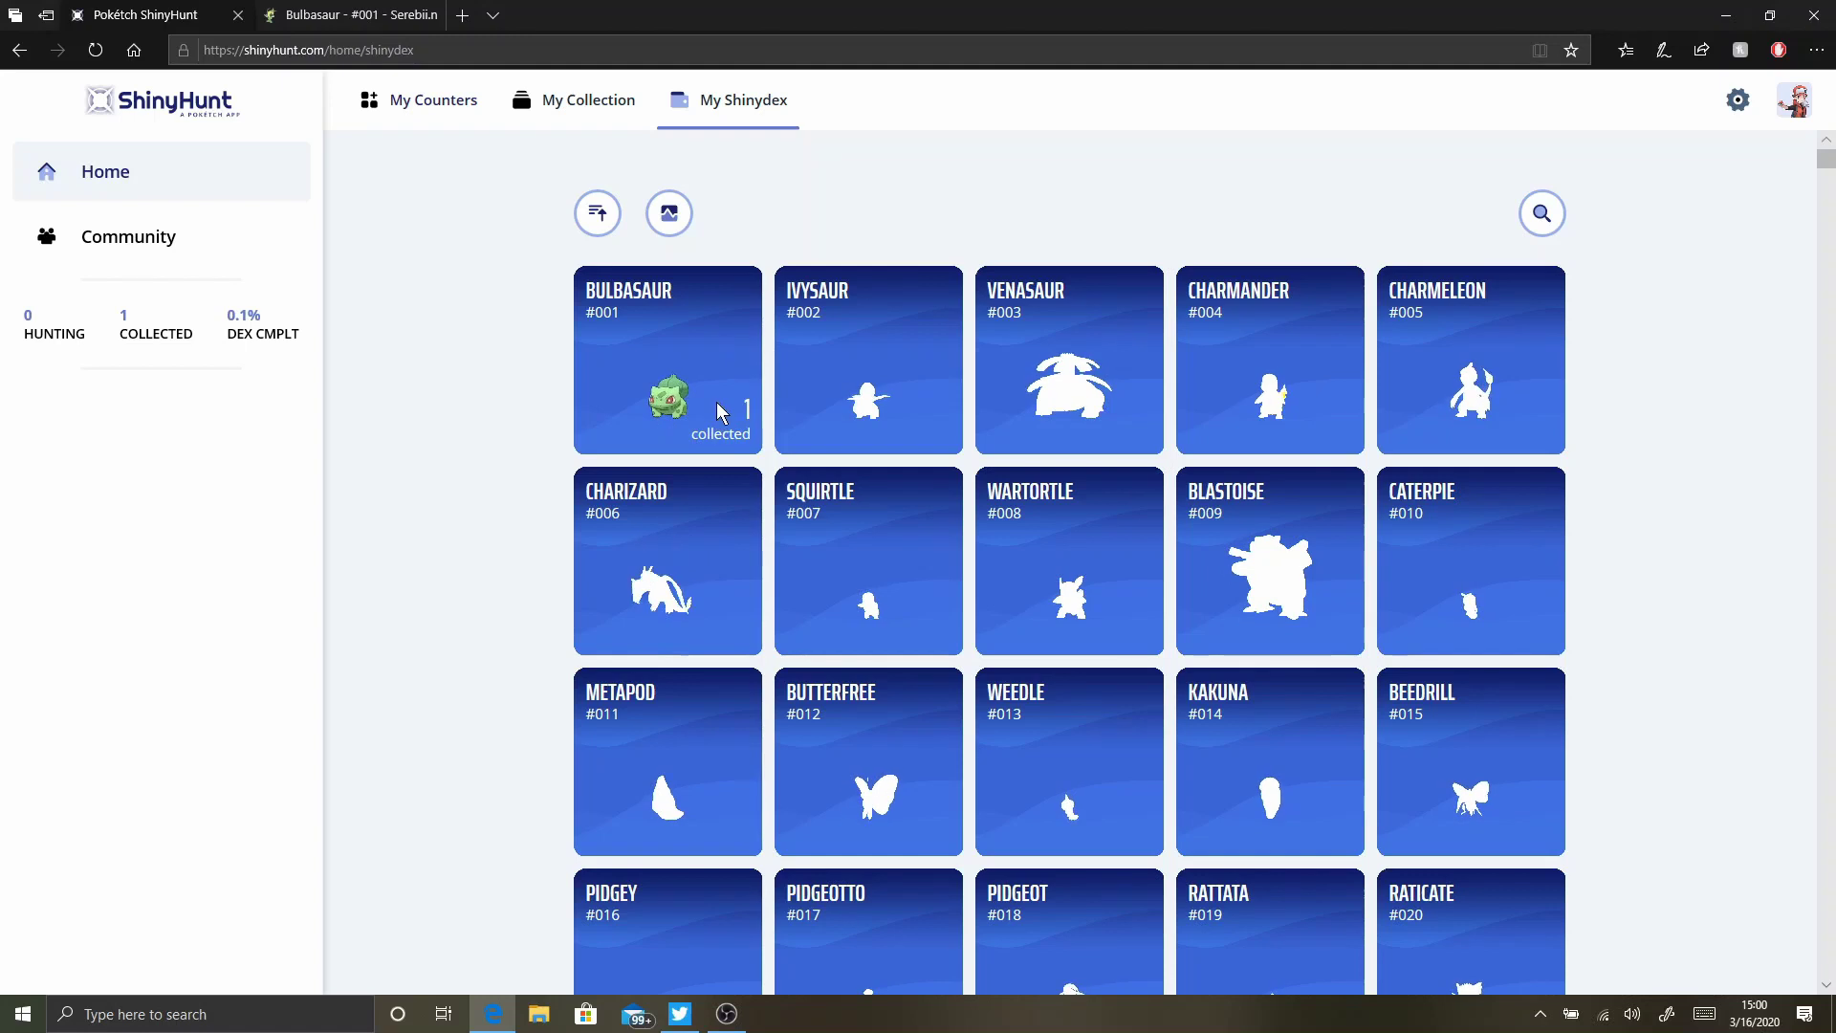
left_click(586, 125)
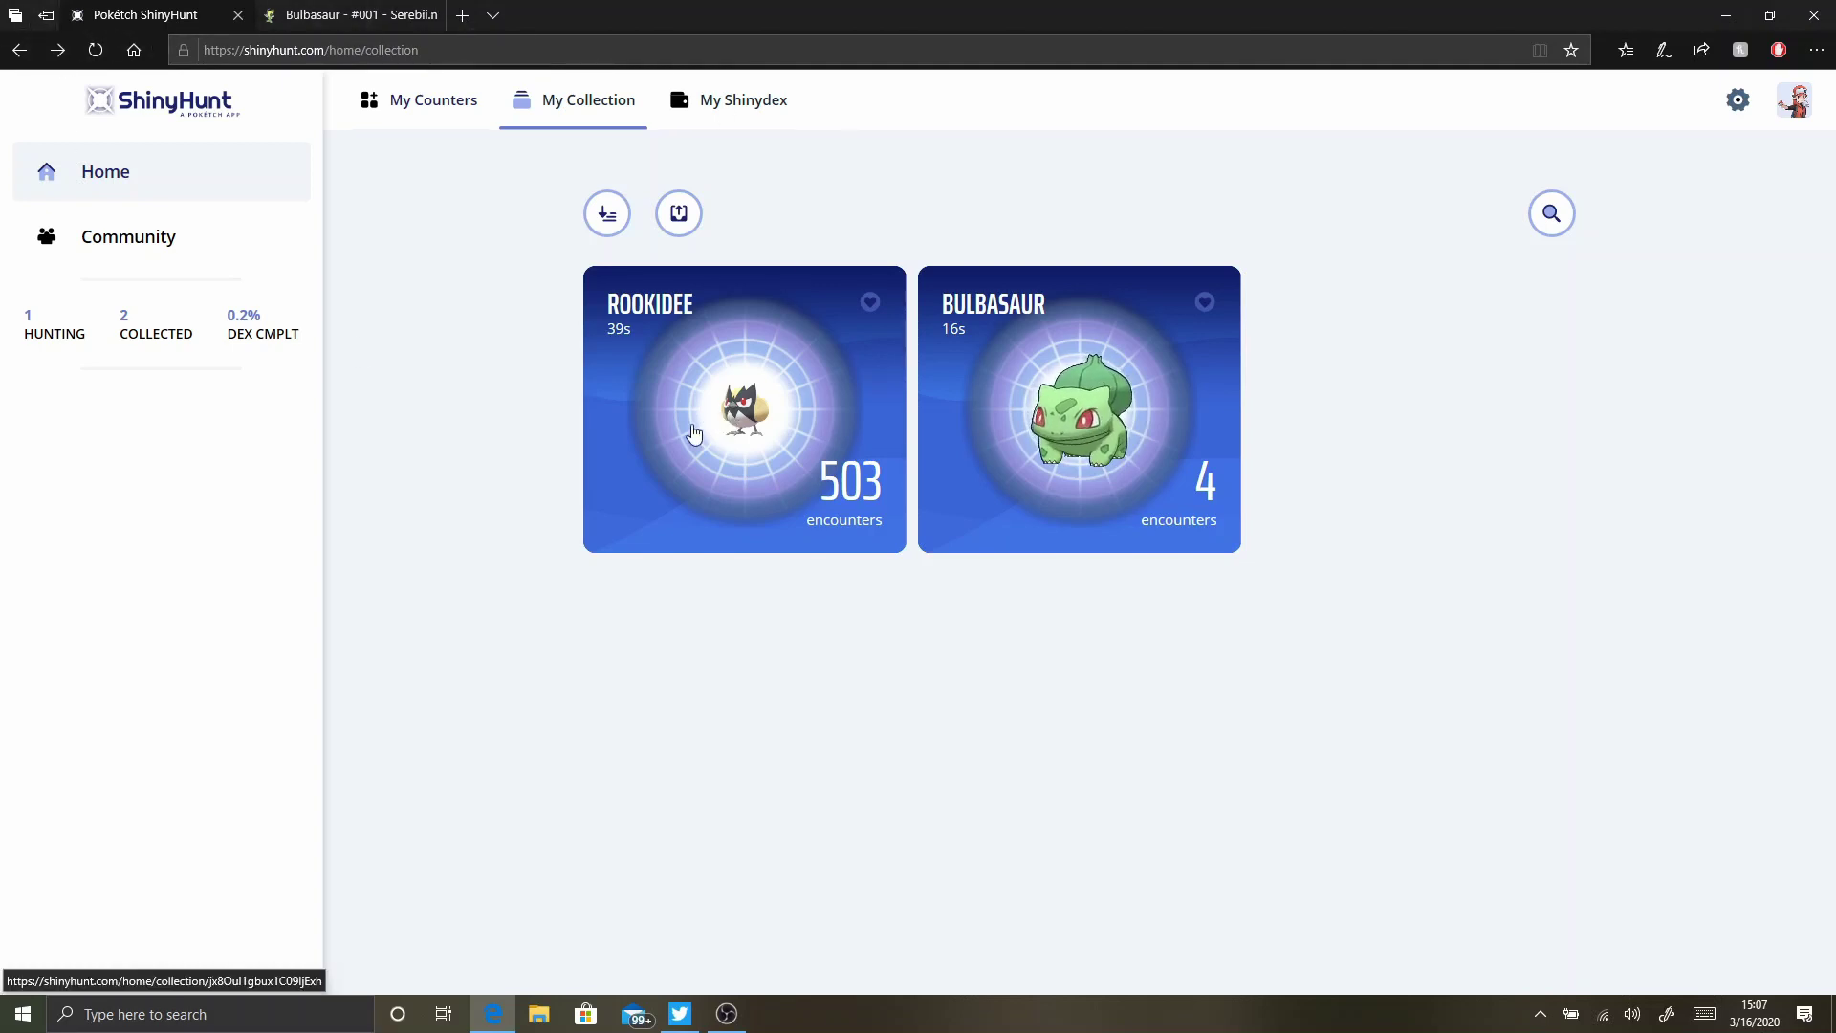
- Open the collected Rookidee entry for editing and look through its collected details, including the ball and gender options
left_click(731, 394)
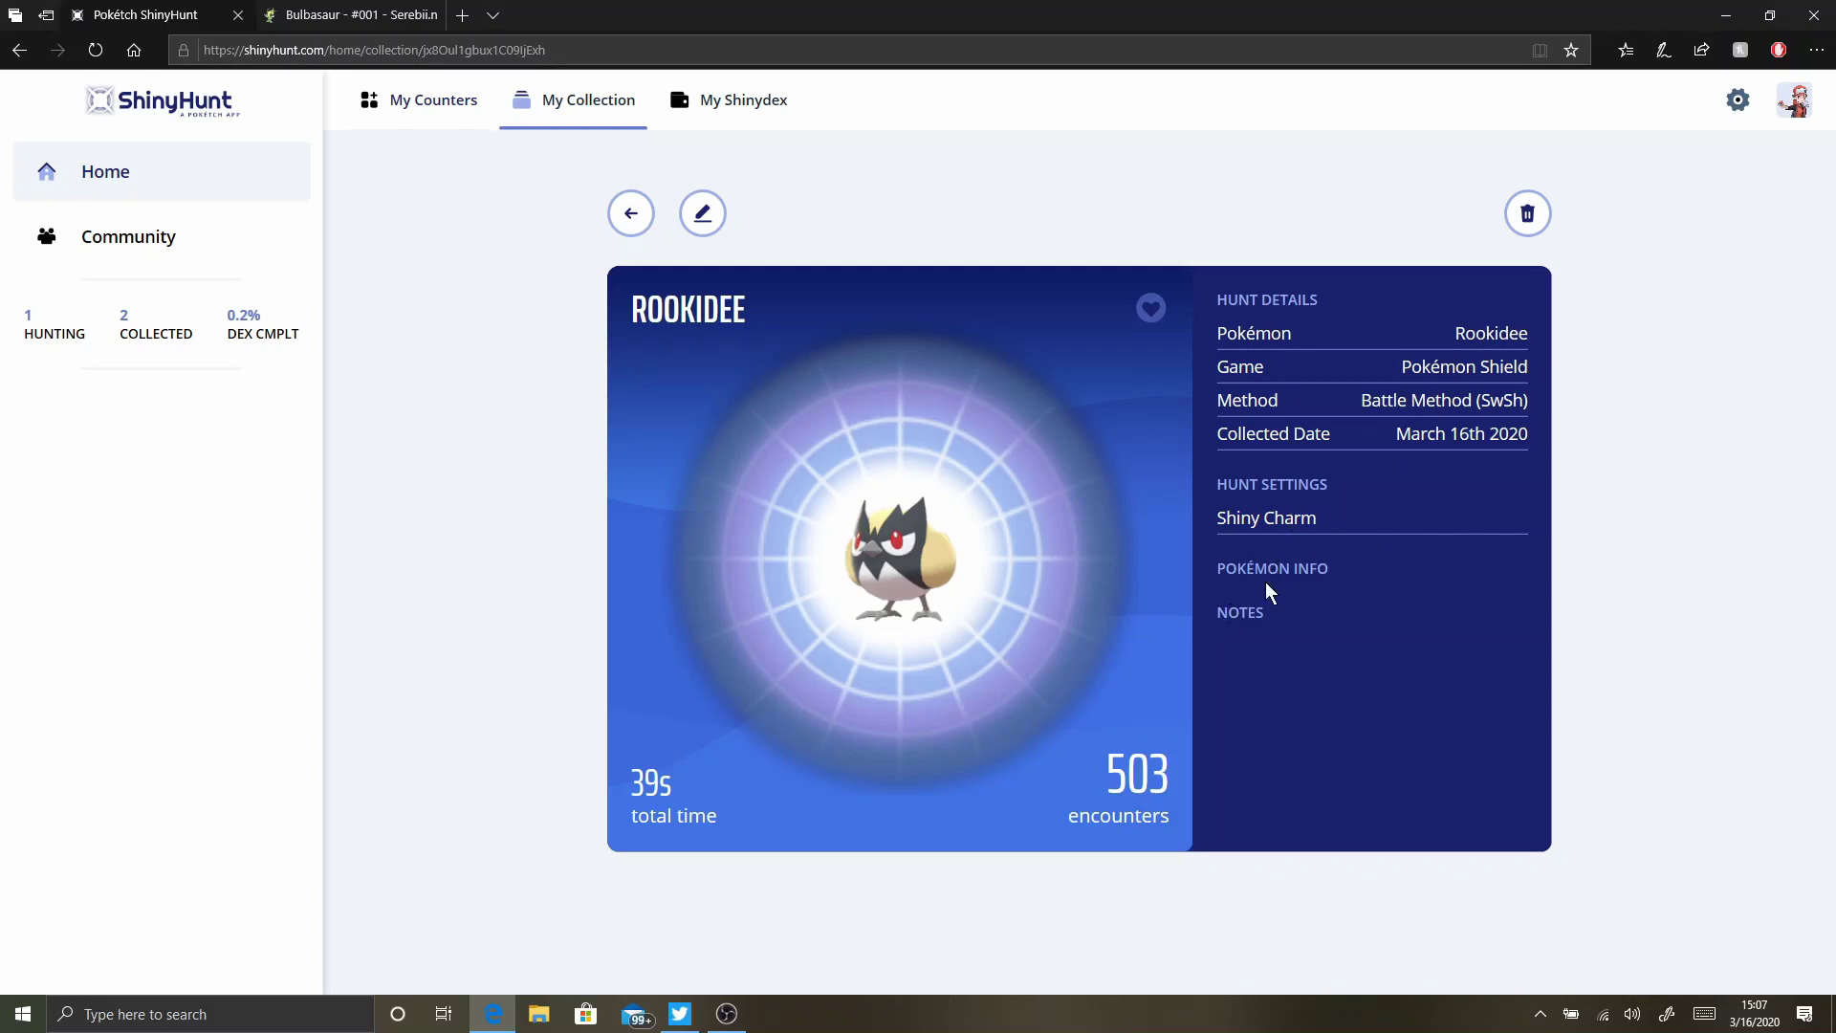
left_click(703, 215)
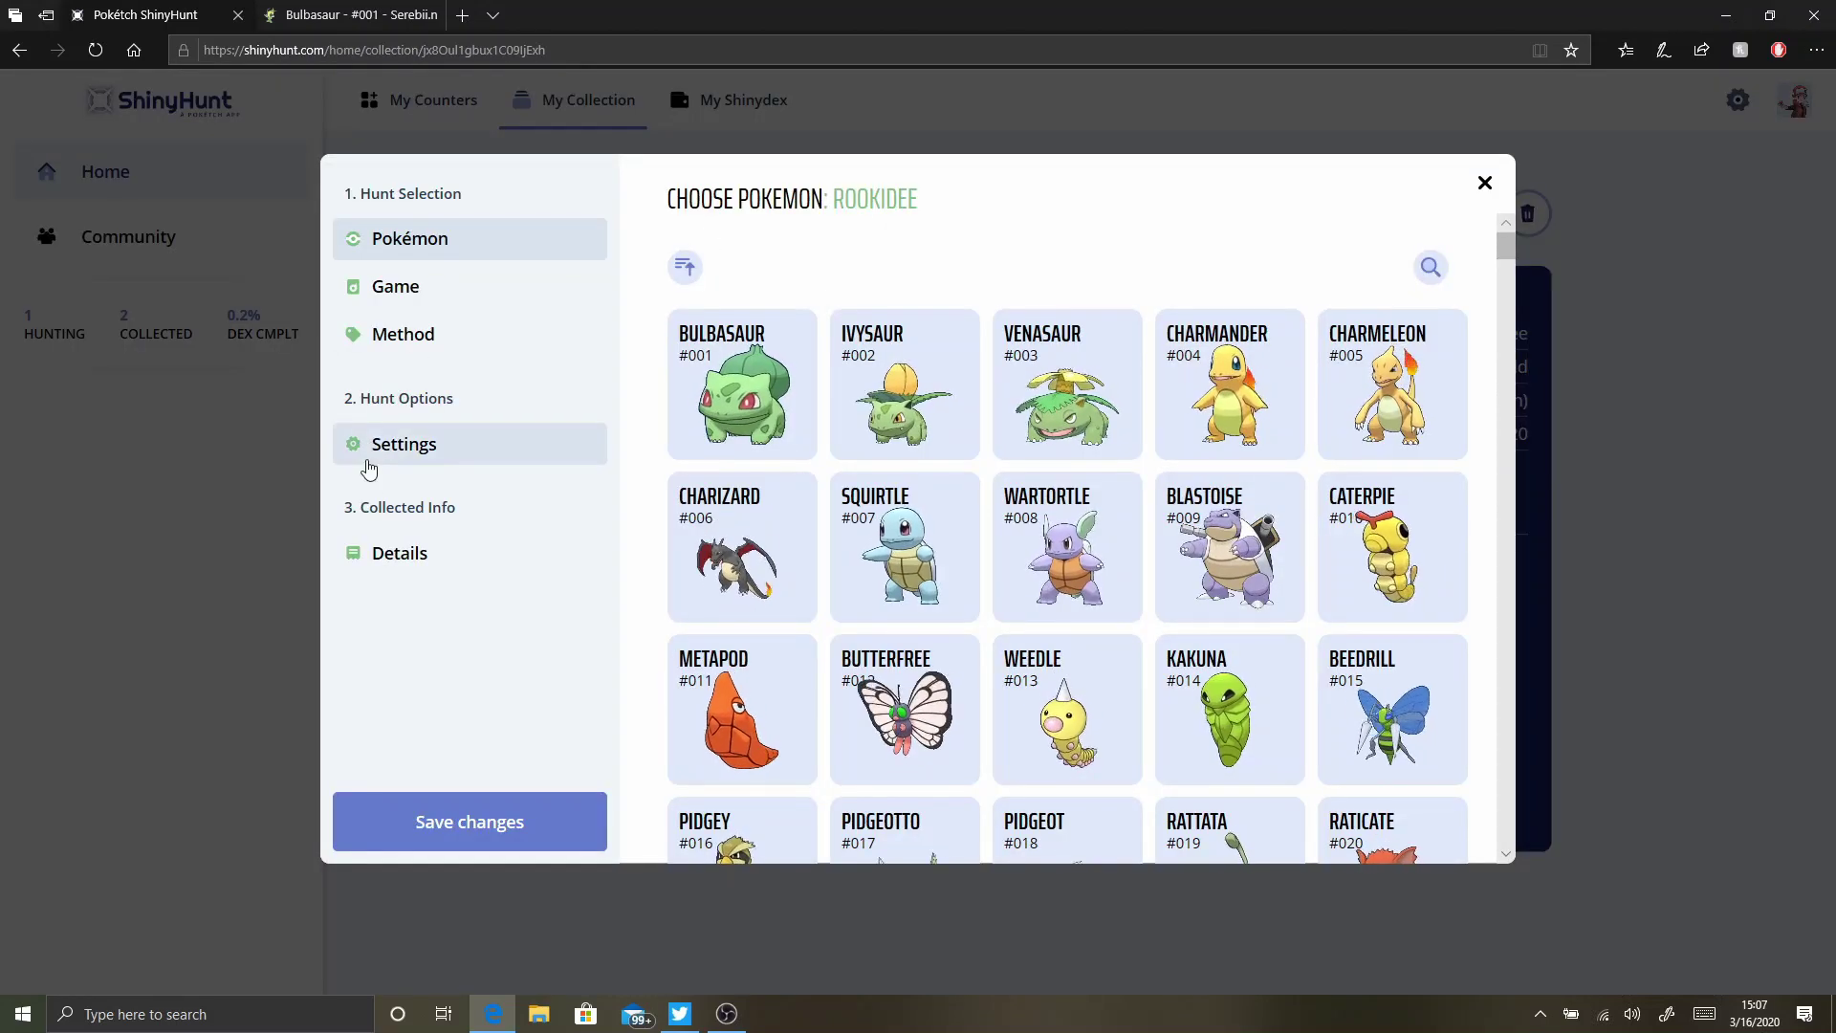
left_click(369, 562)
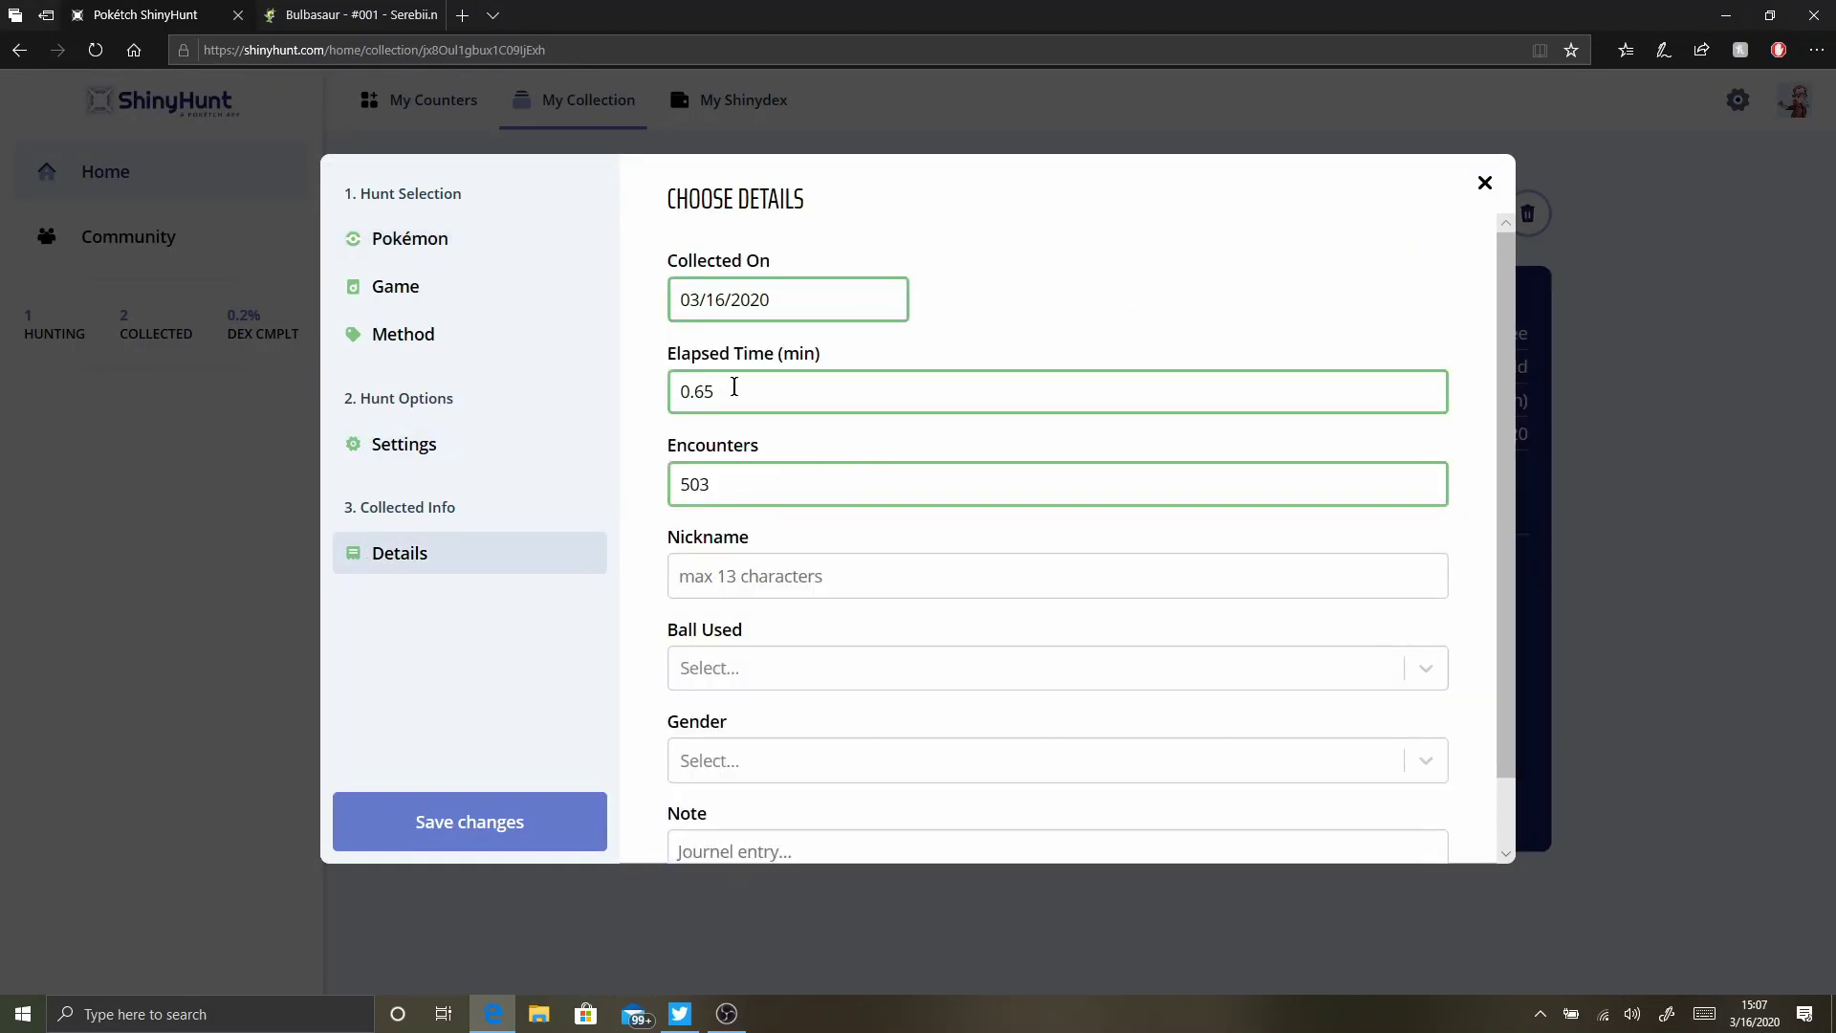
scroll(750, 384, "down", 1)
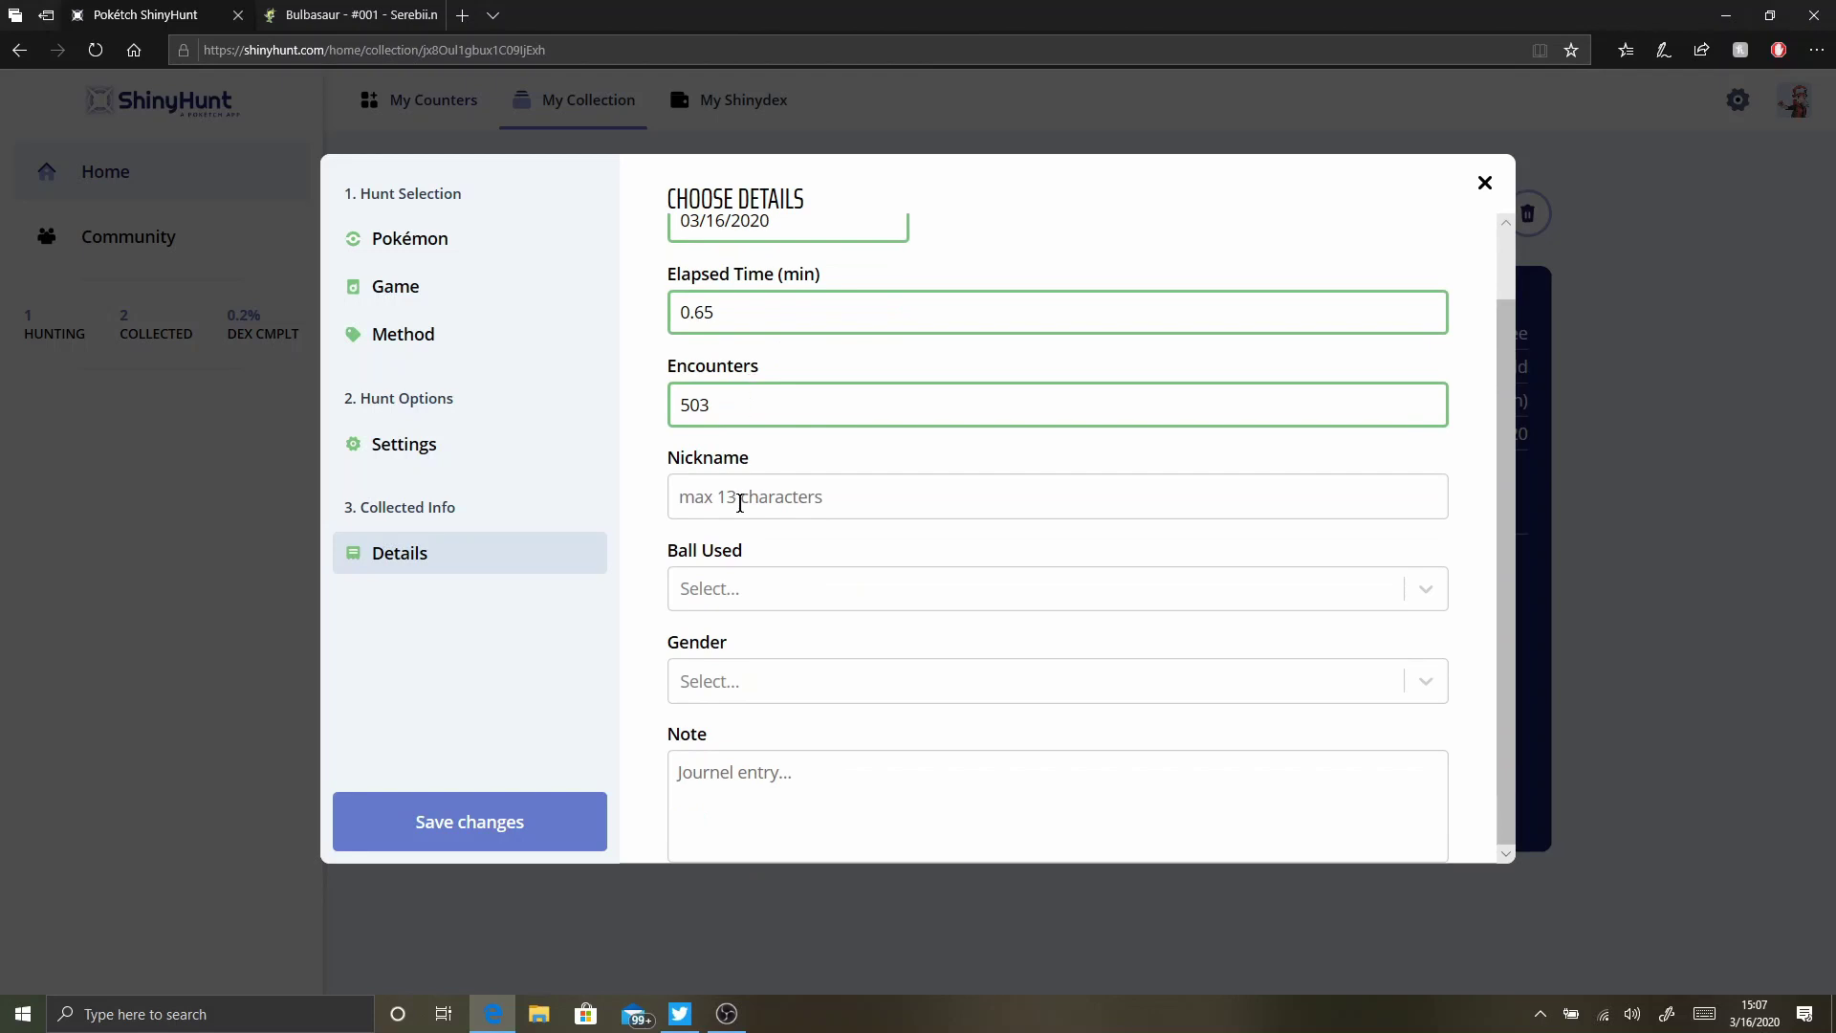
left_click(777, 587)
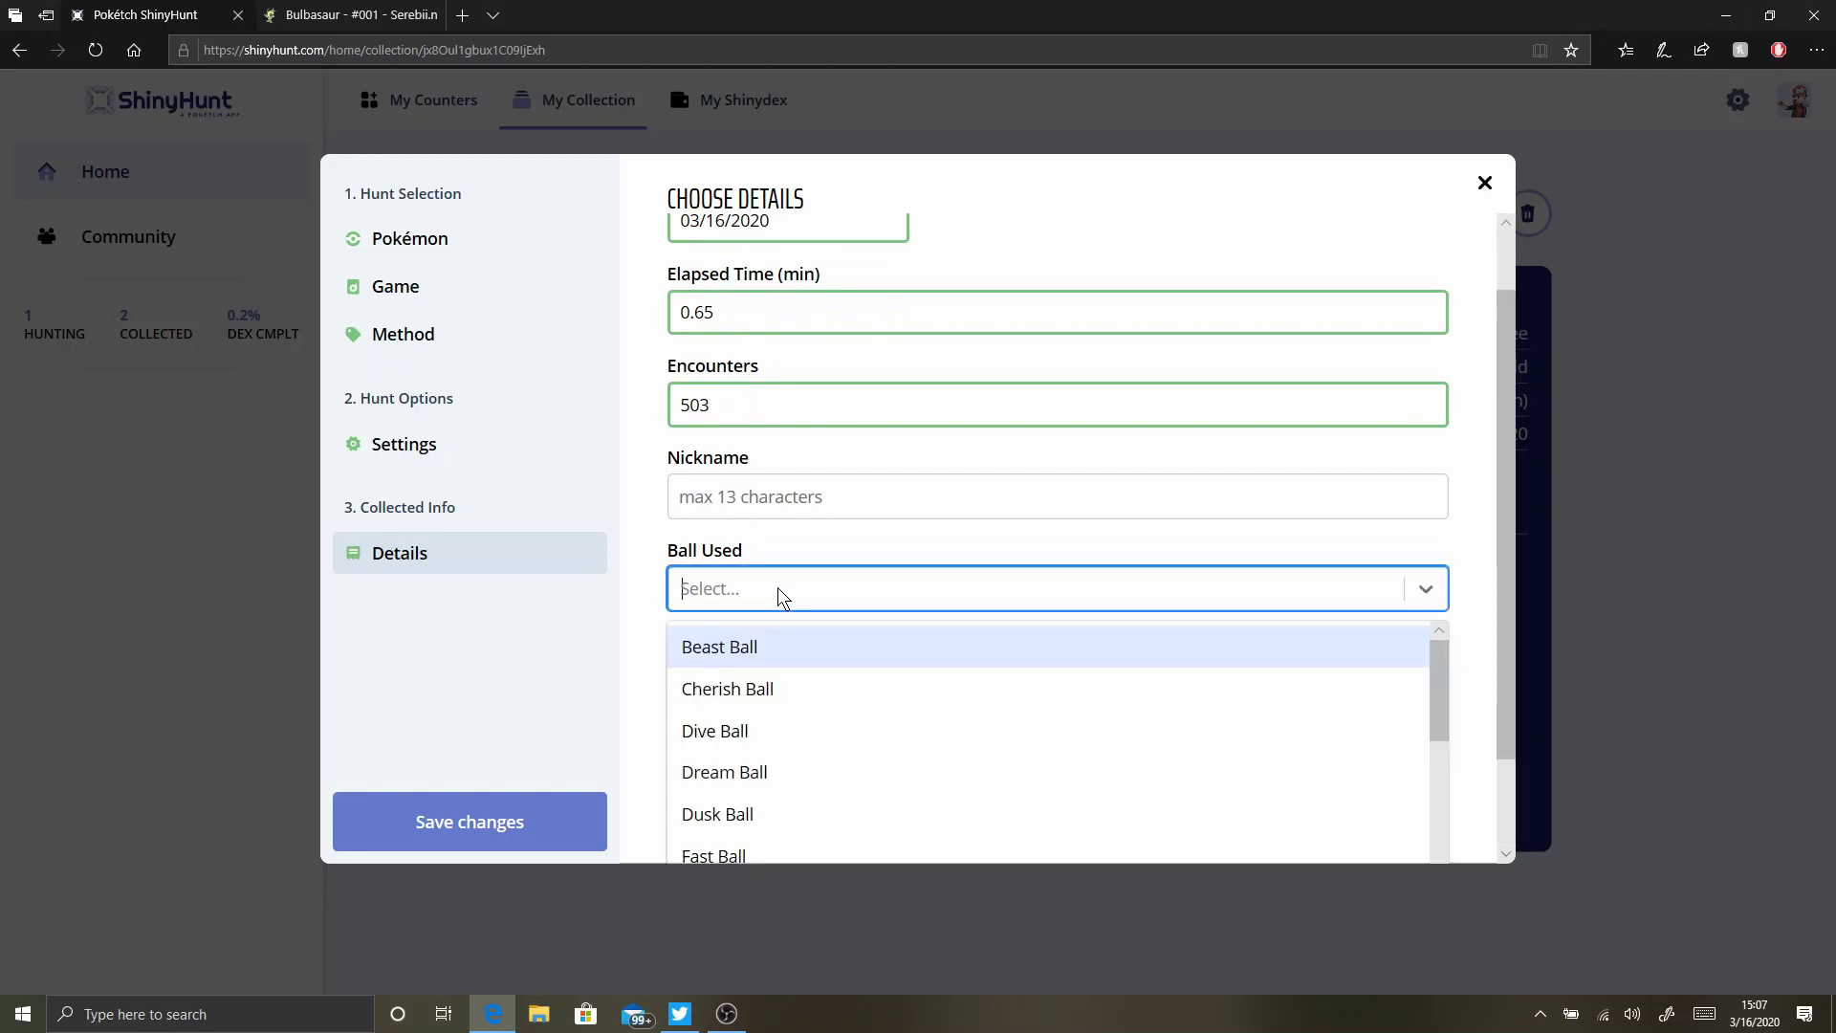
left_click(778, 588)
left_click(779, 685)
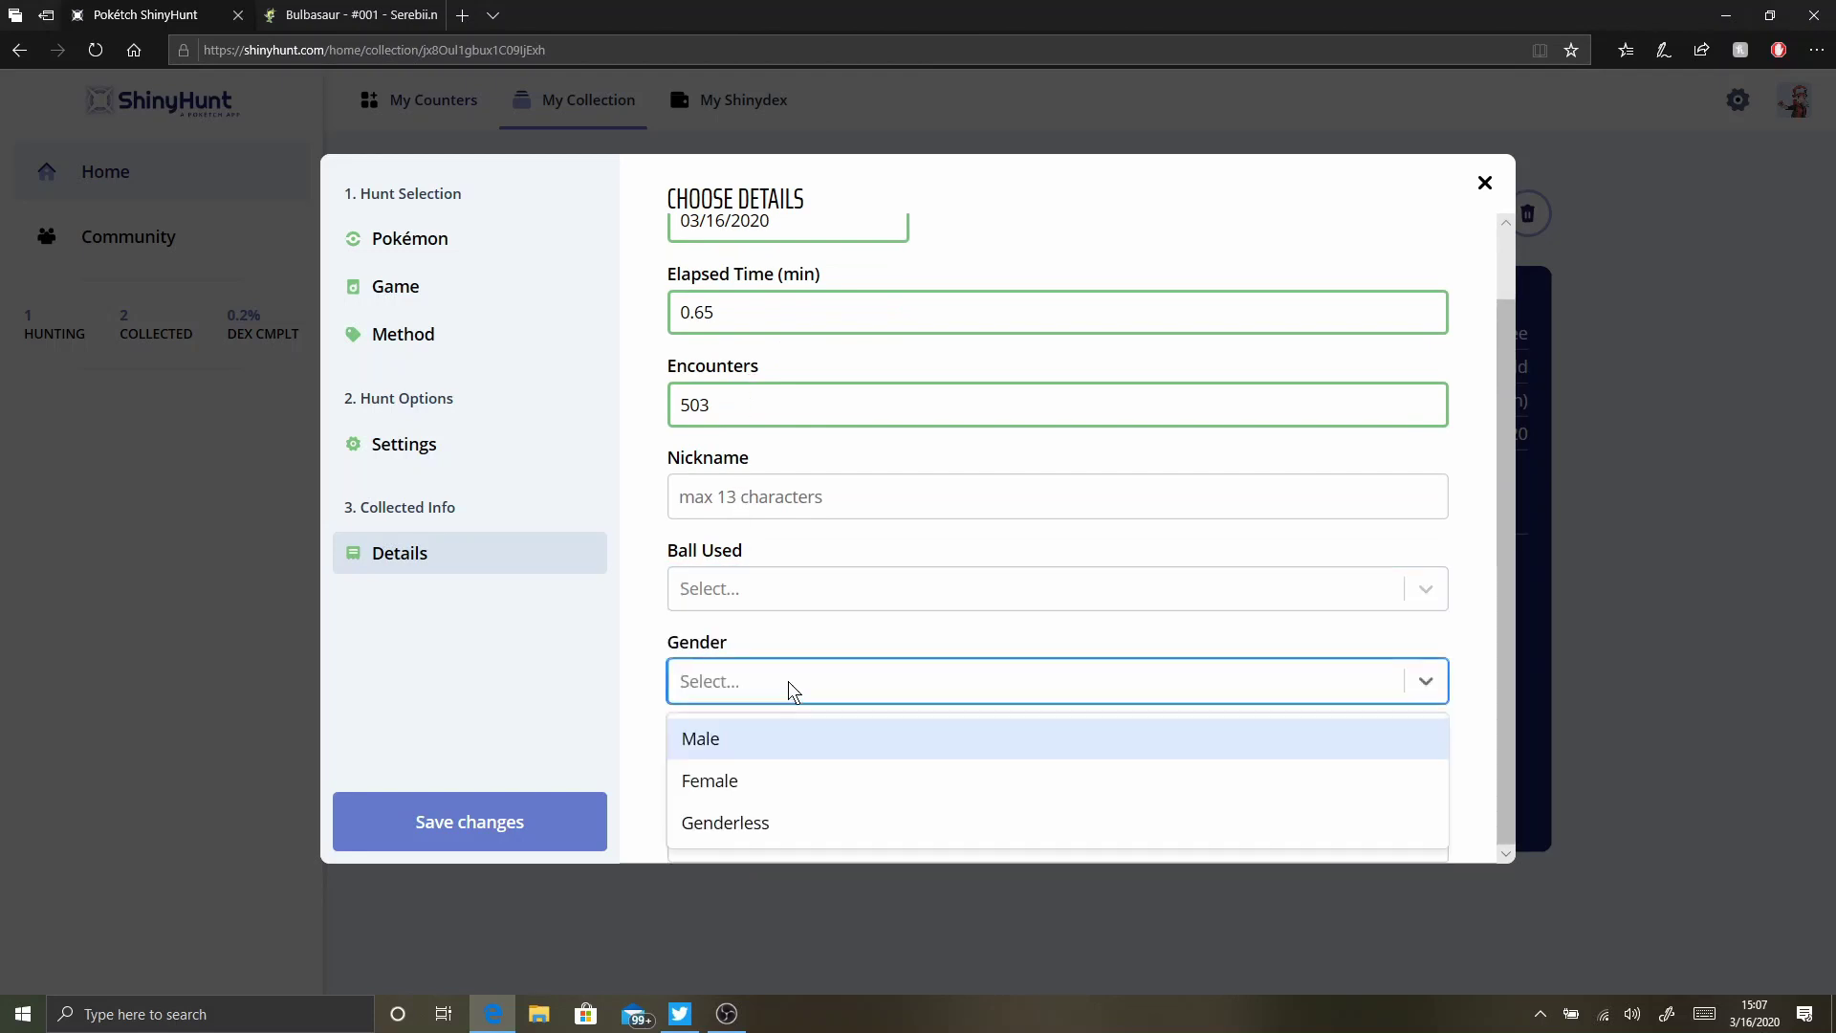
left_click(780, 693)
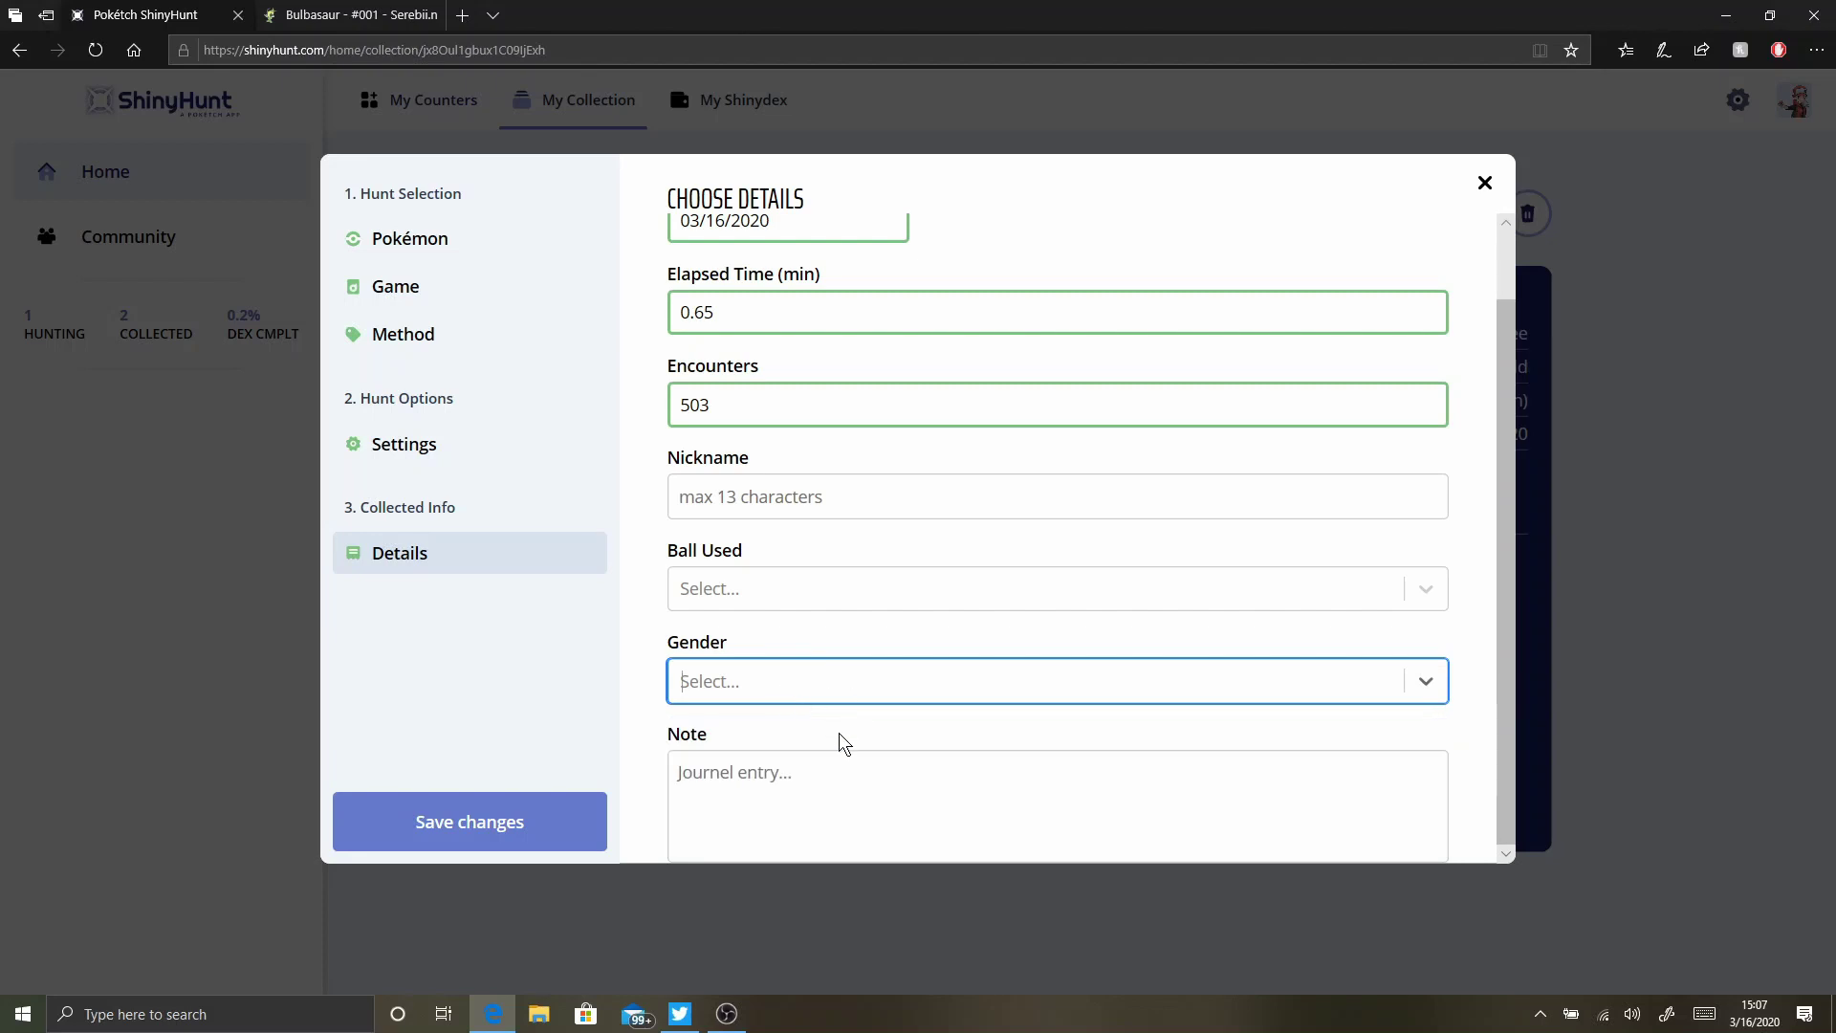
scroll(823, 691, "up", 1)
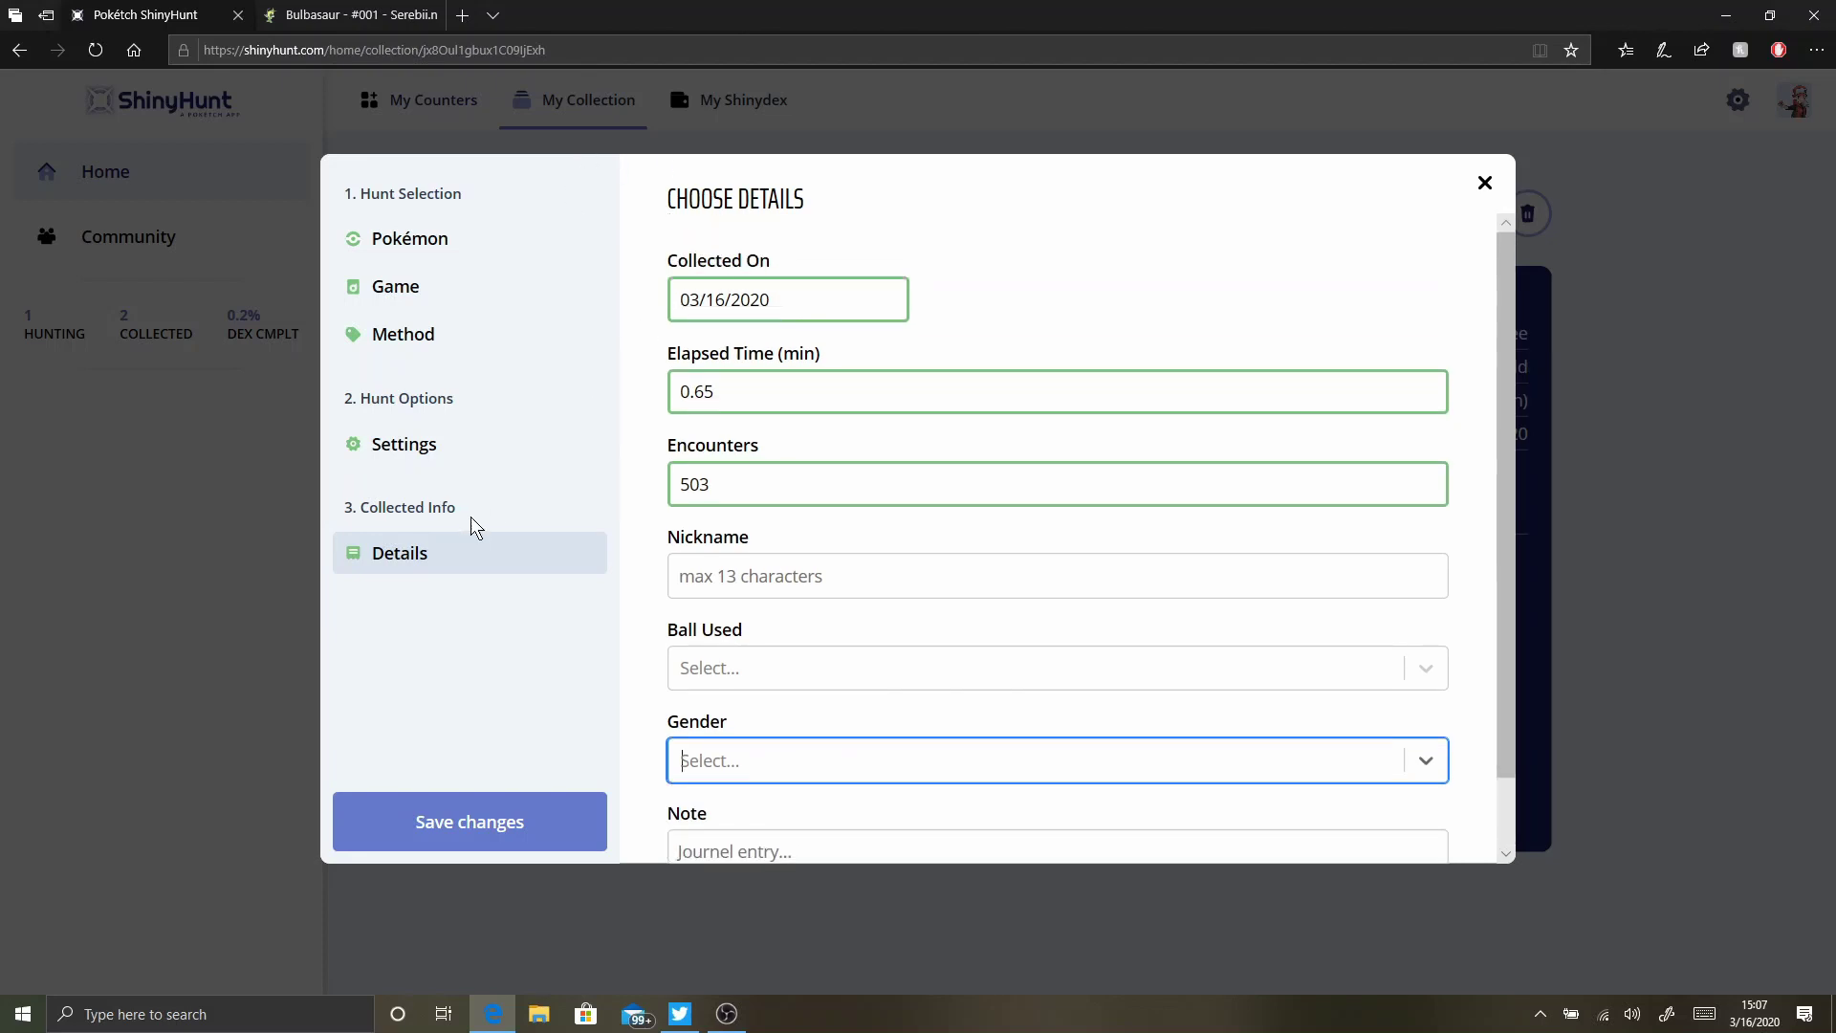
- Review the Rookidee entry's hunt settings and details, close the editor unsaved and return to the collection
left_click(400, 463)
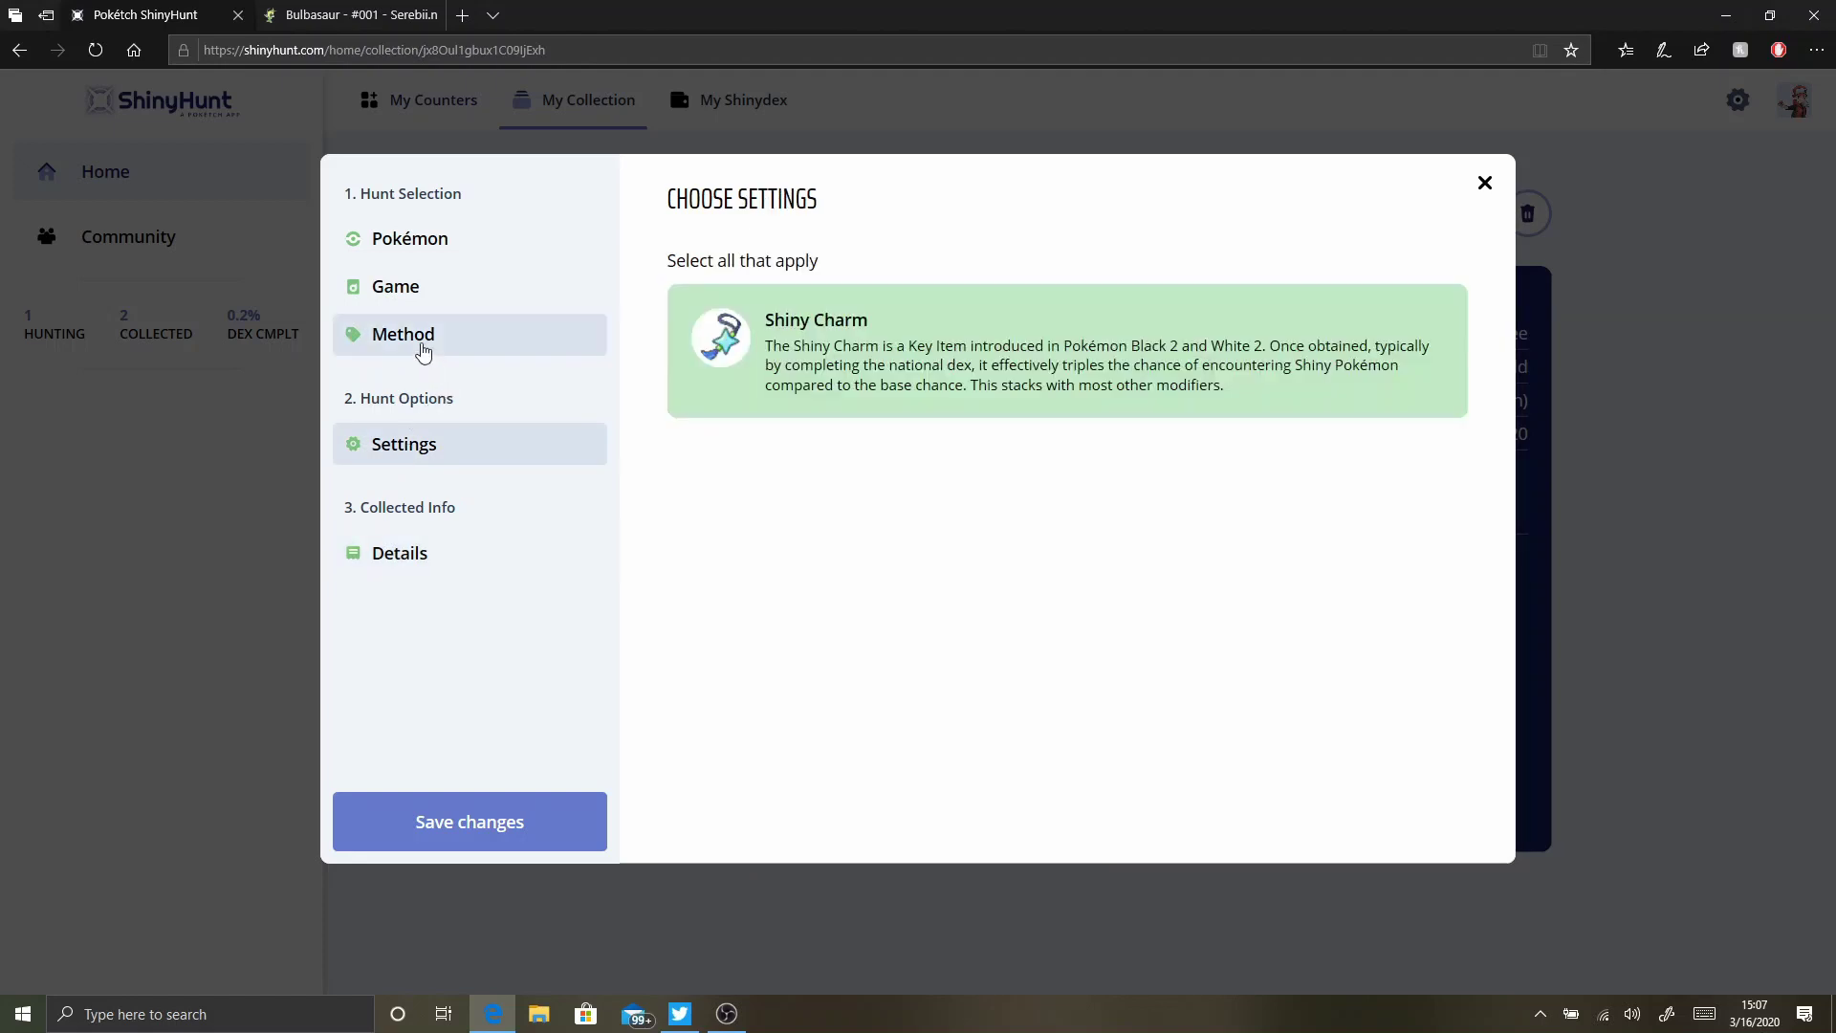
left_click(392, 553)
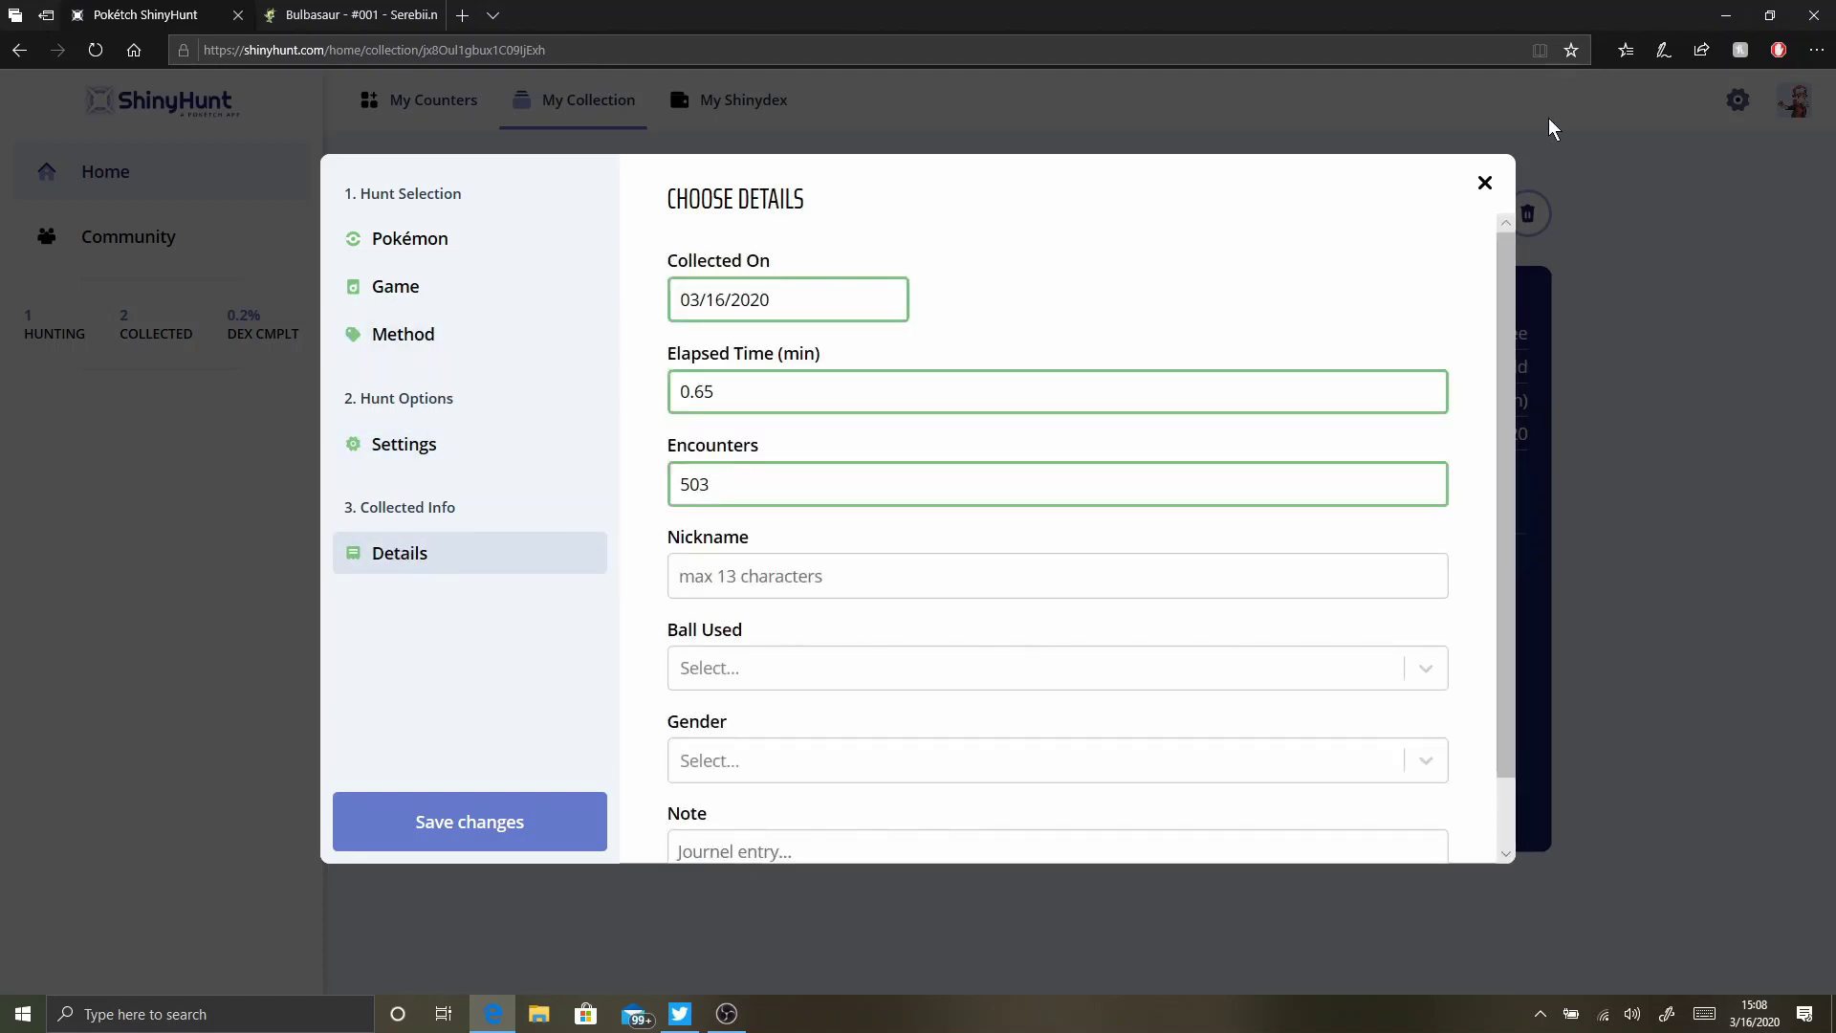
left_click(1483, 183)
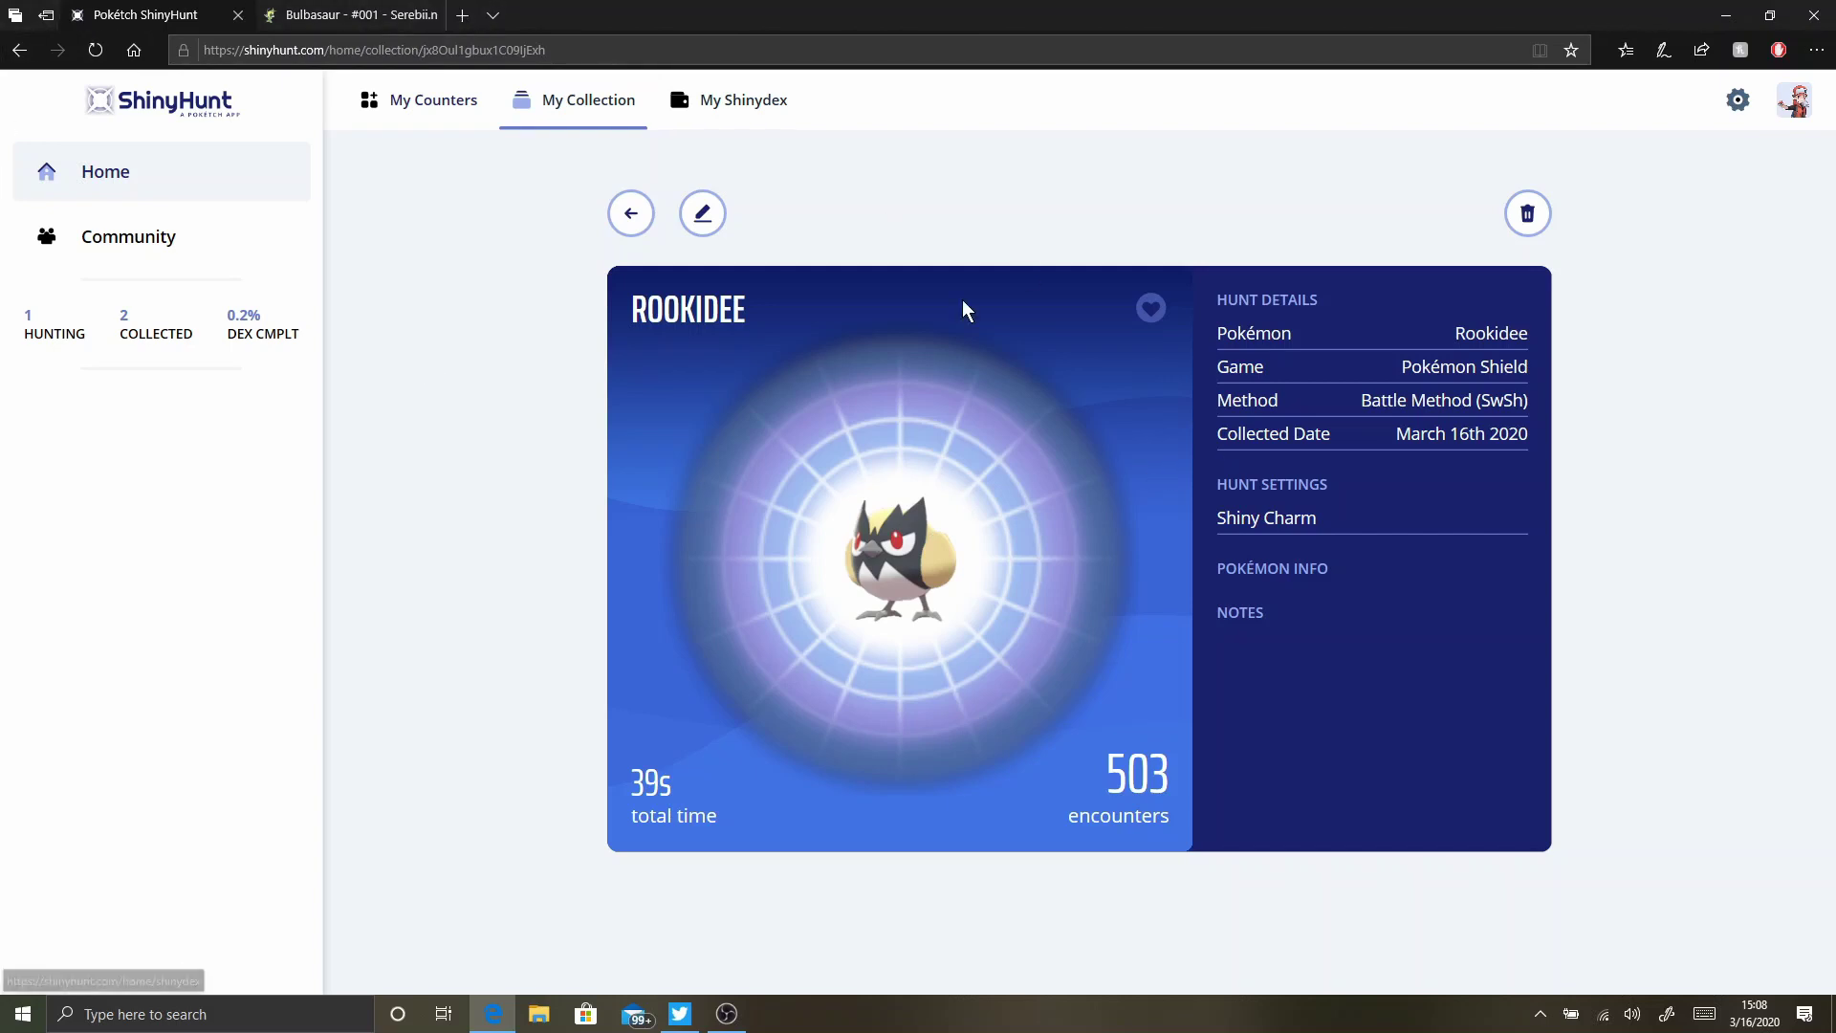
left_click(623, 227)
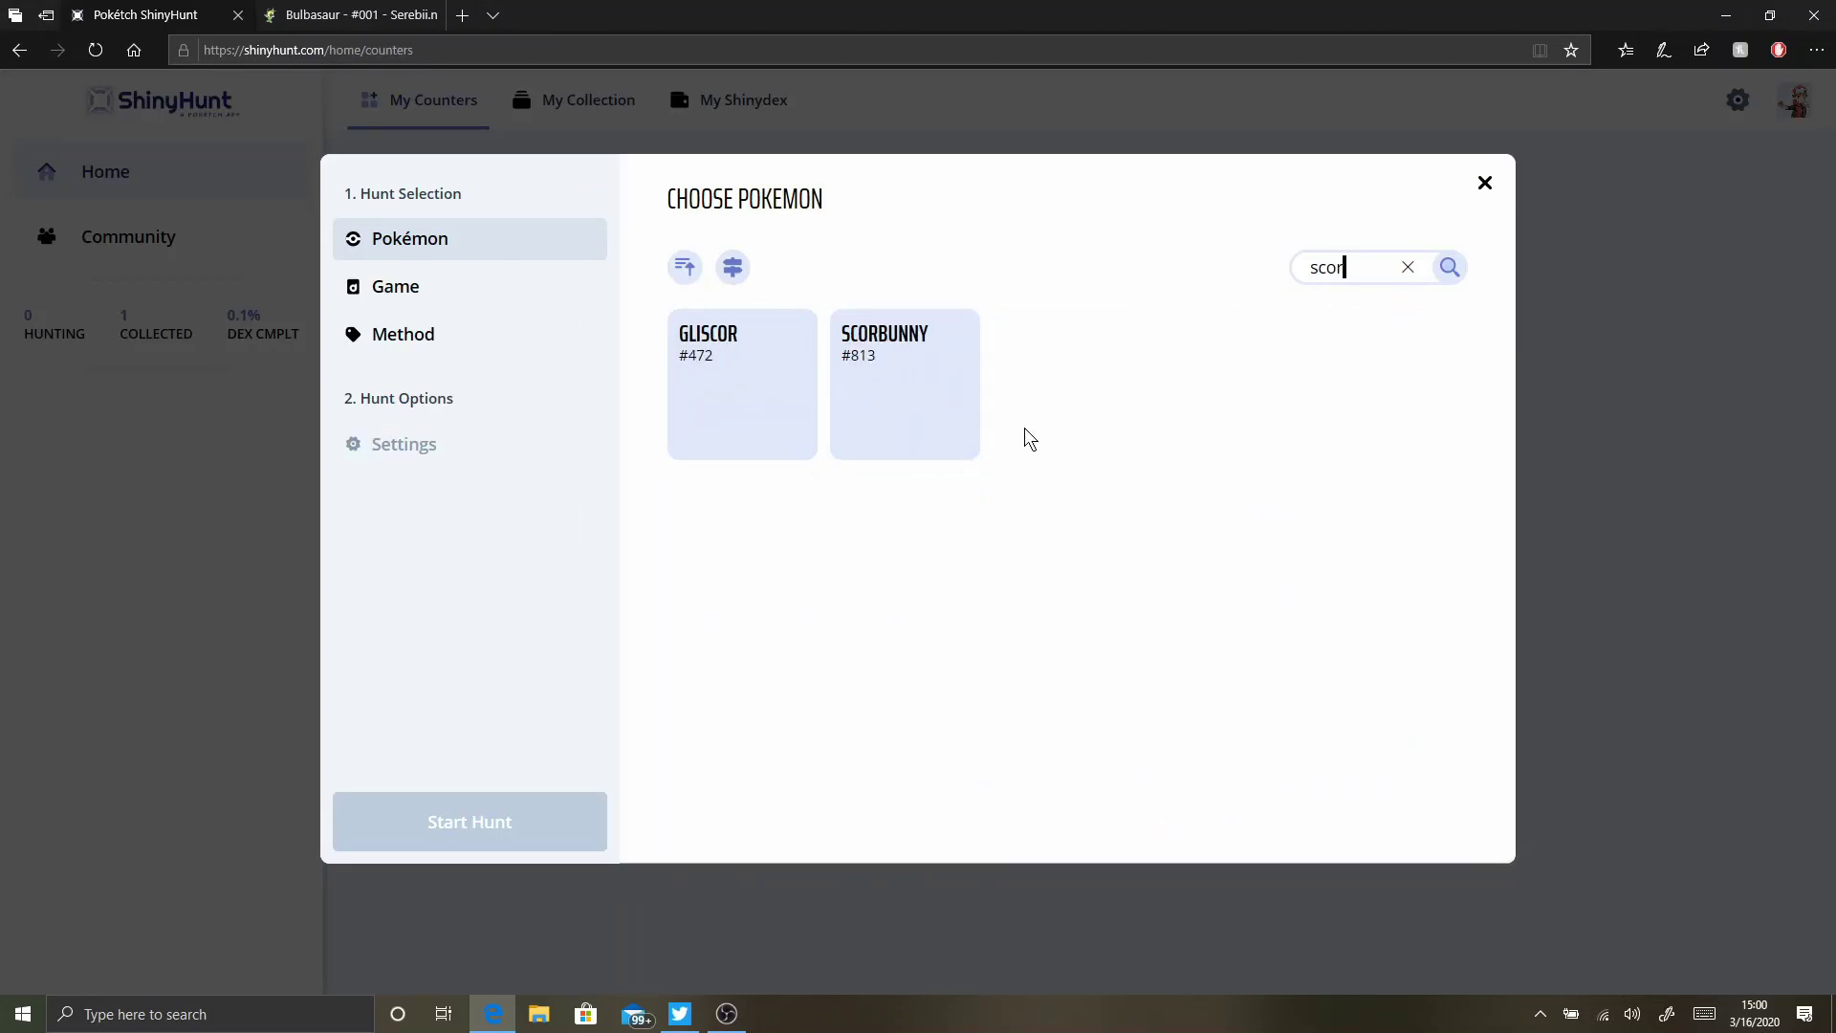
- Start a Scorbunny hunt in Pokémon Sword using the Masuda Method with the Shiny Charm
left_click(943, 403)
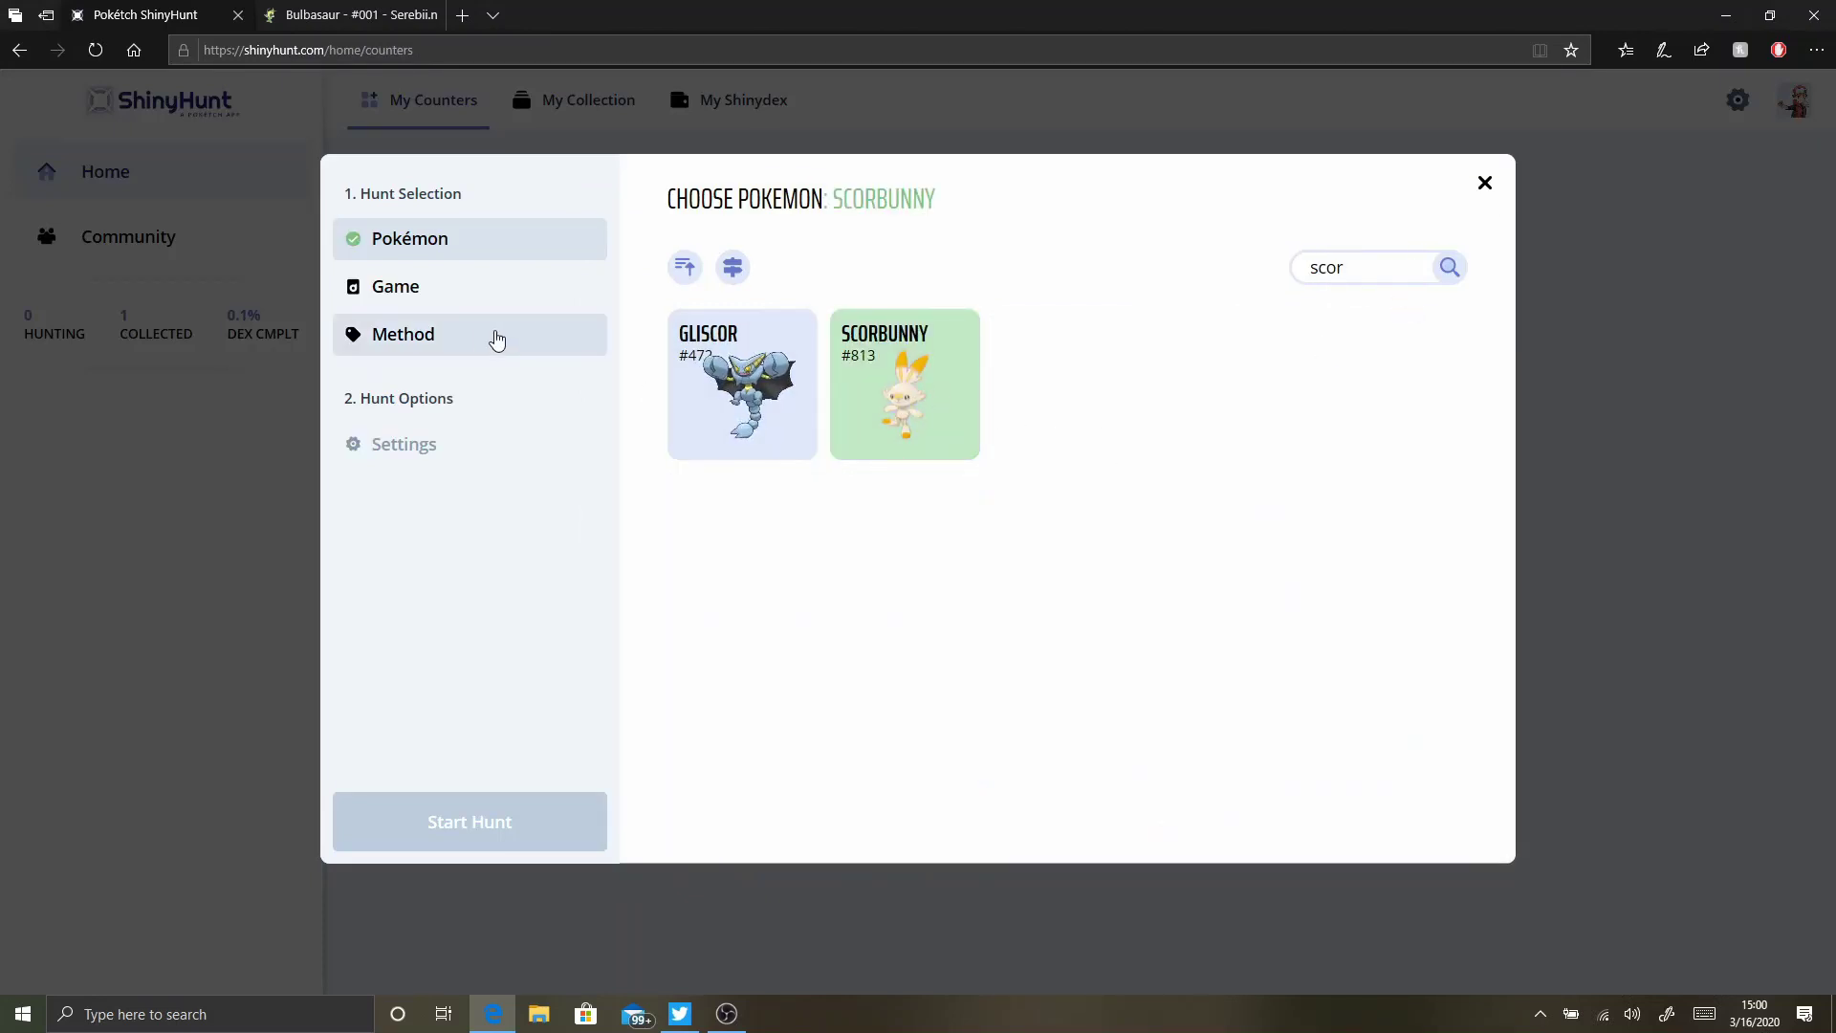
left_click(420, 308)
left_click(790, 379)
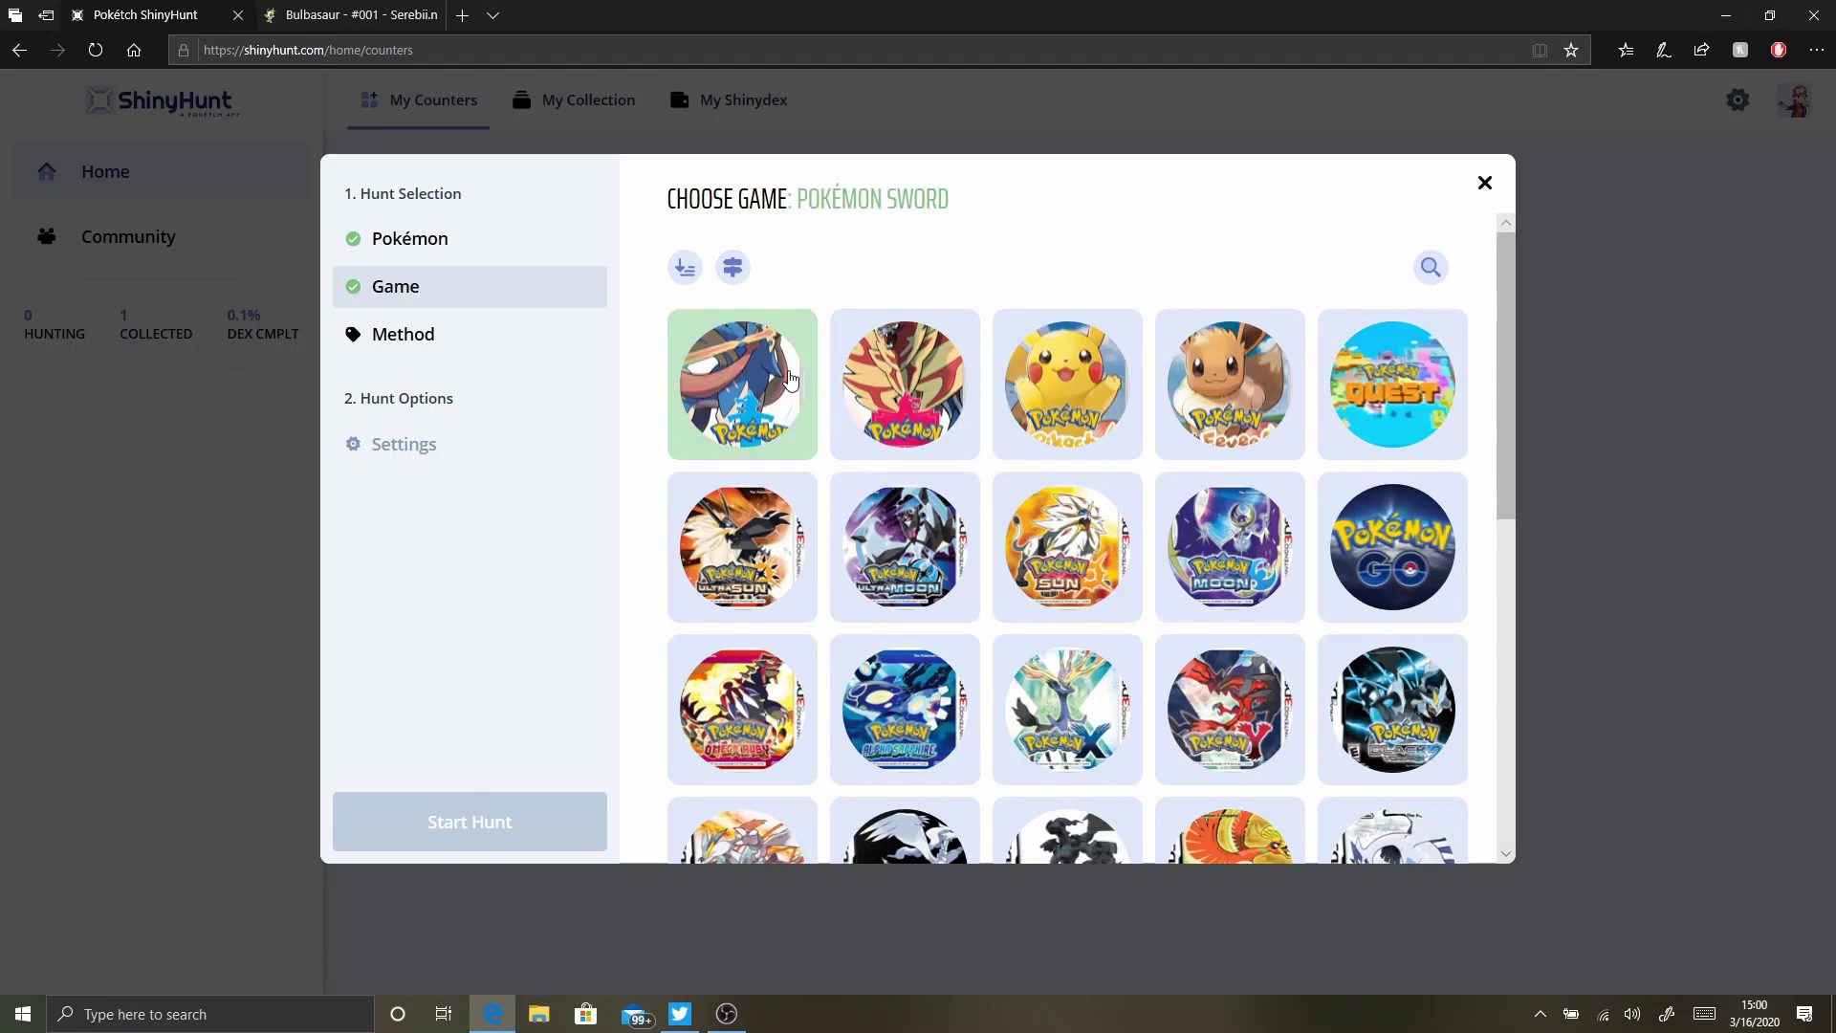
left_click(404, 347)
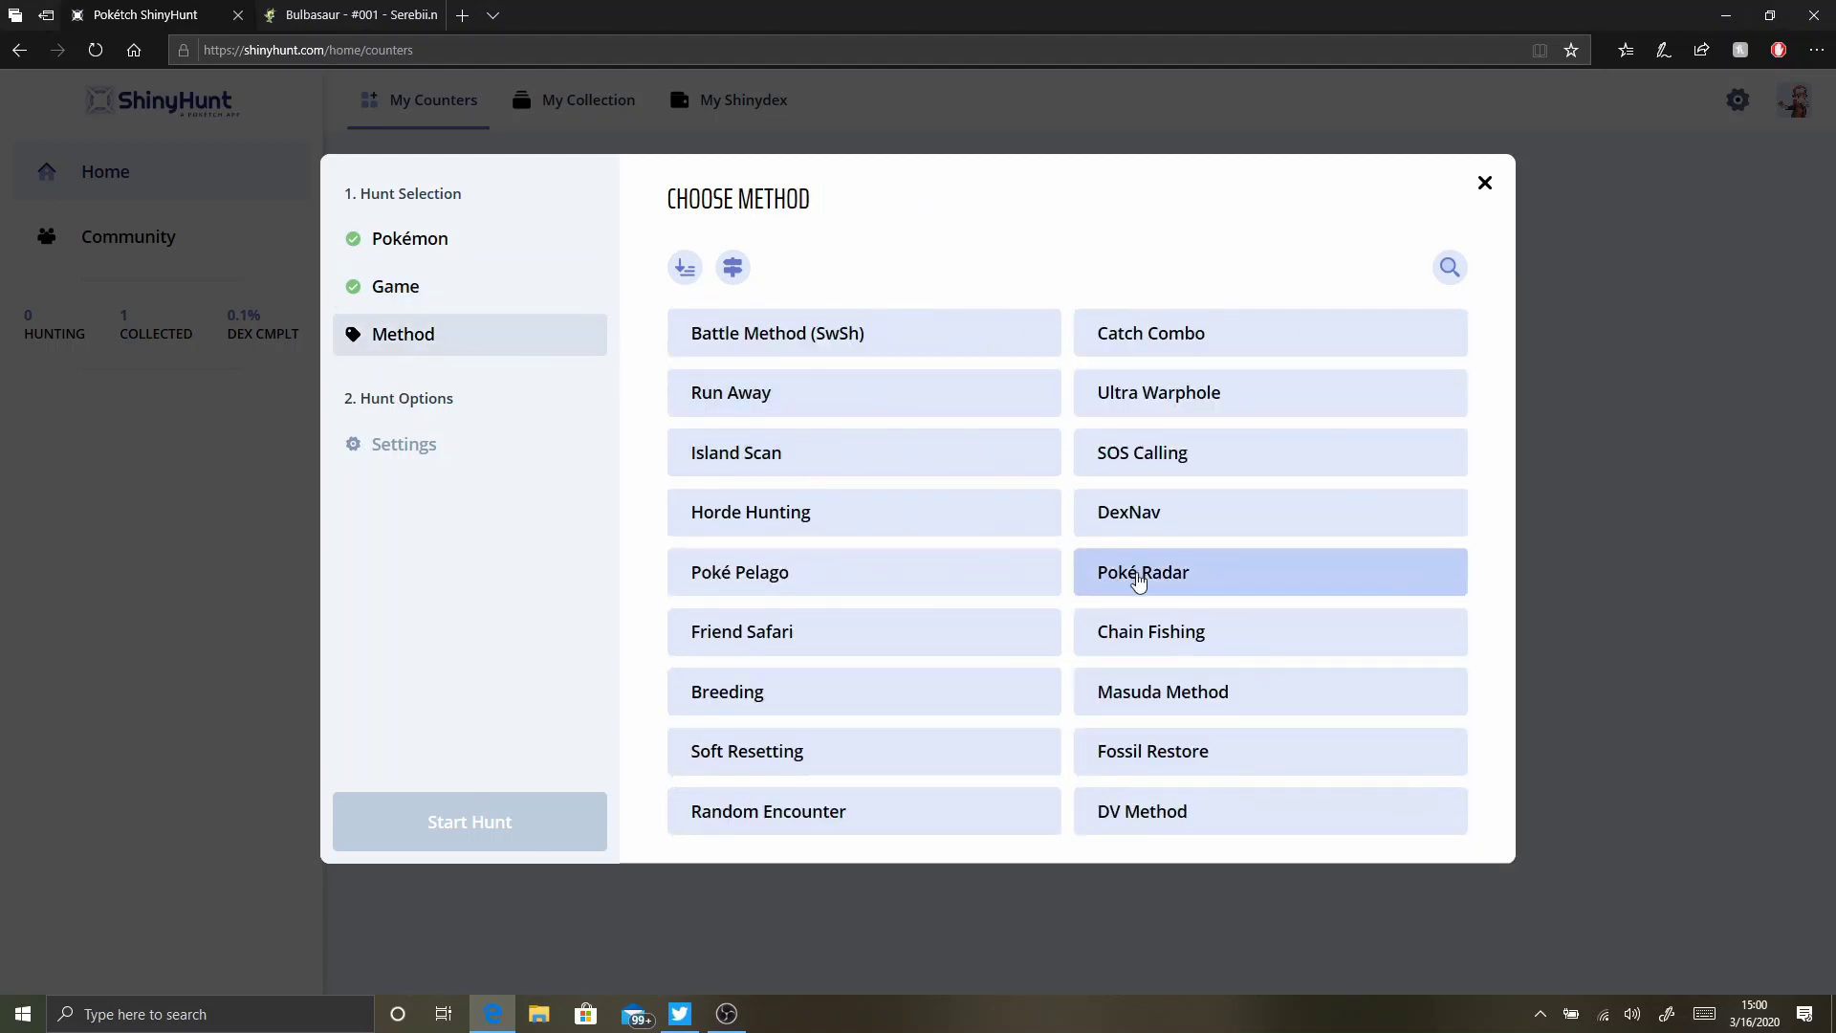
left_click(1191, 698)
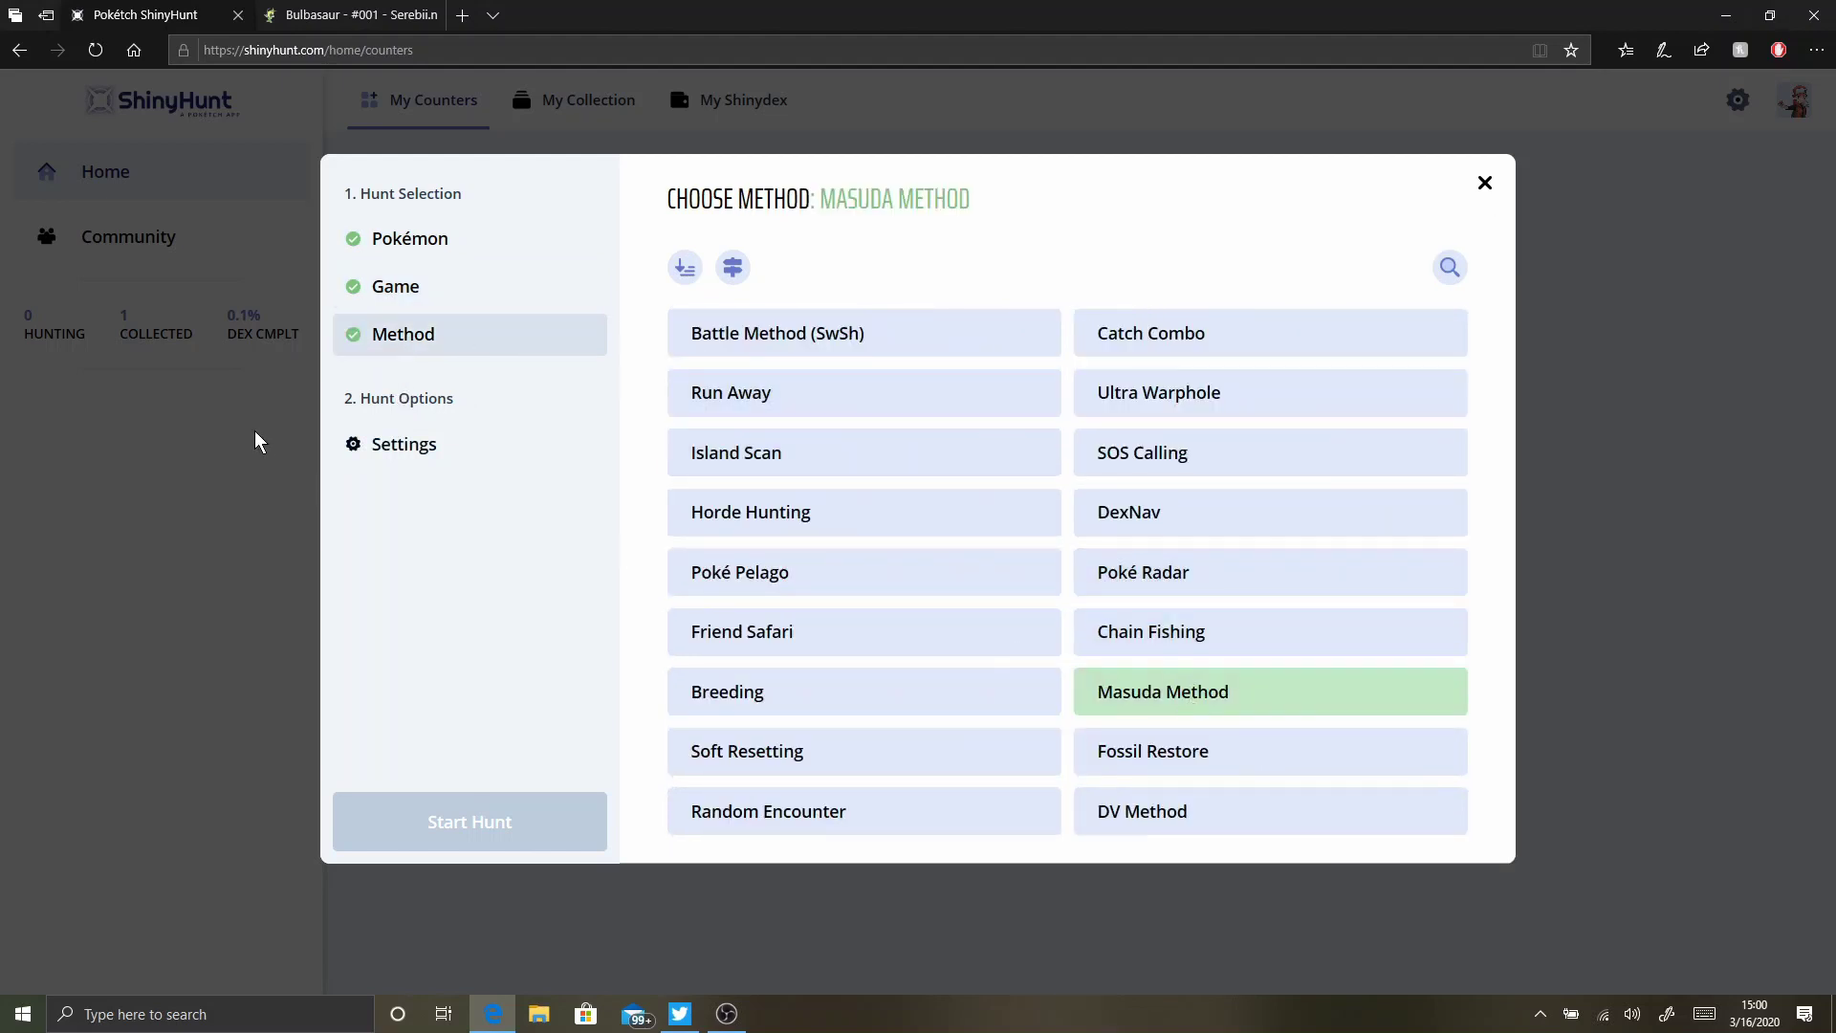
left_click(404, 444)
left_click(899, 383)
left_click(594, 836)
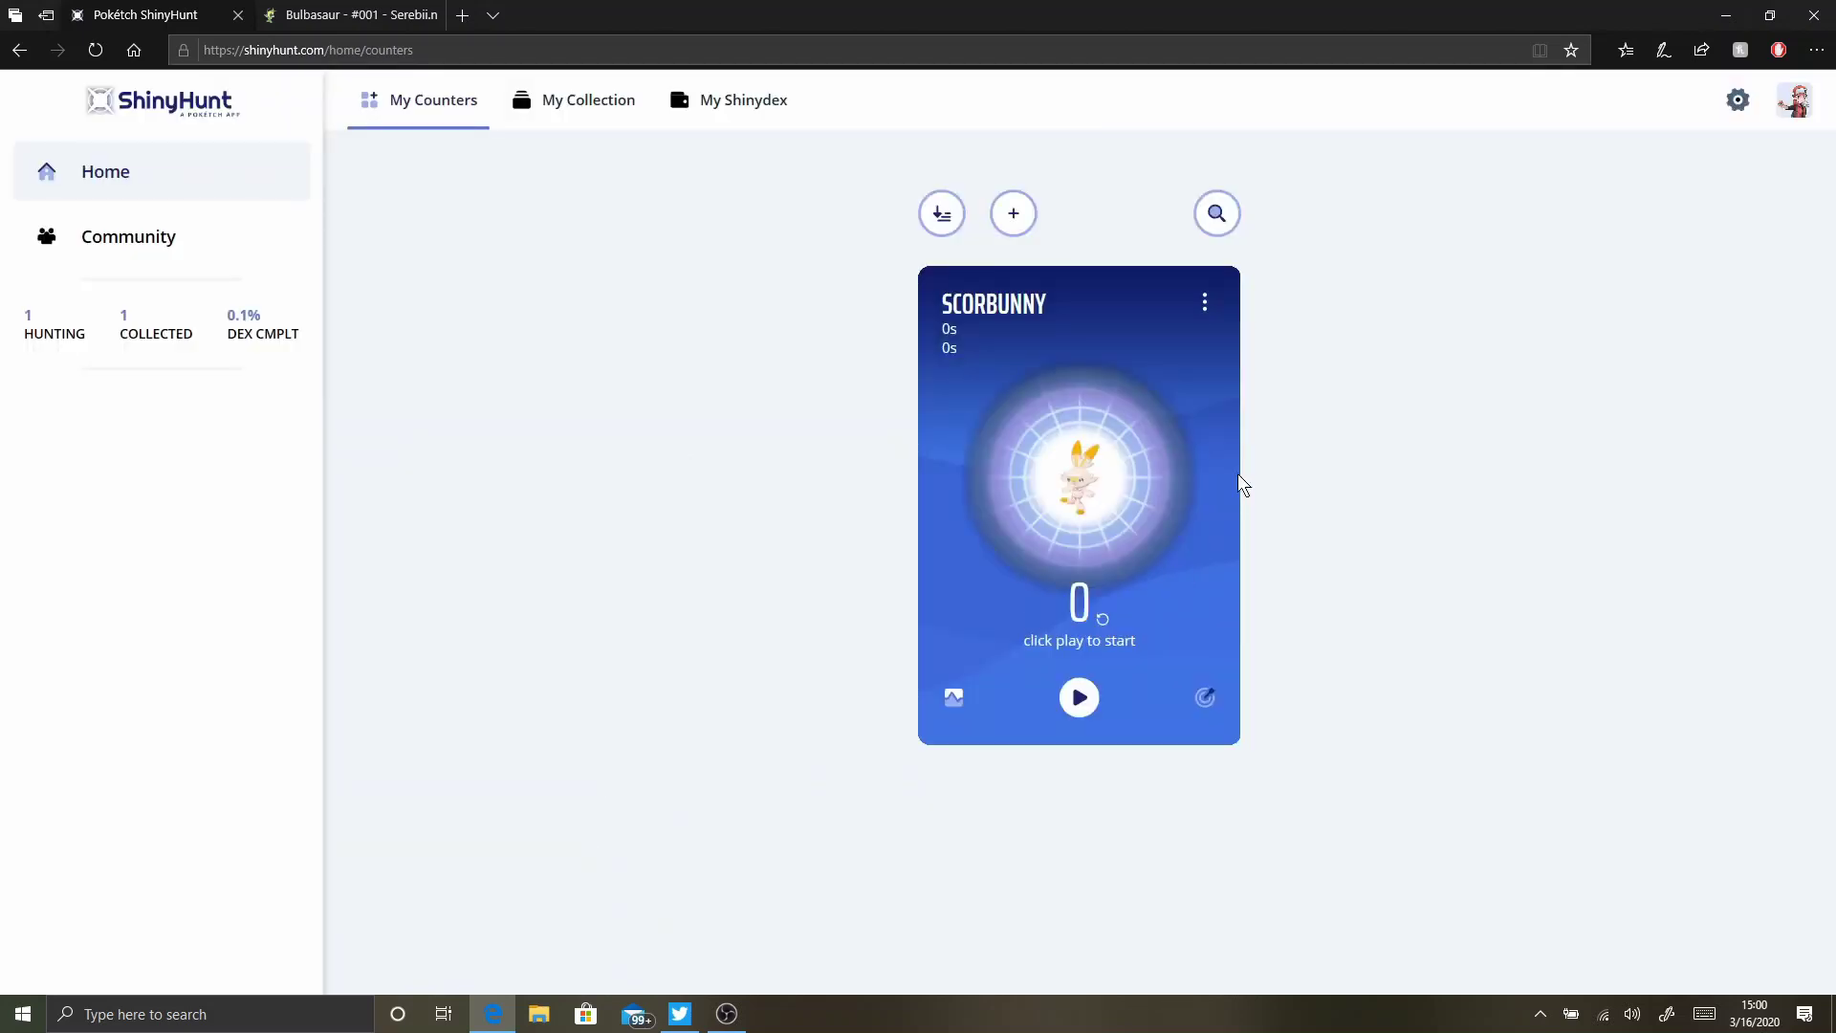
- Create a new hunt for Yamper and set its game to Pokémon Shield
left_click(1014, 215)
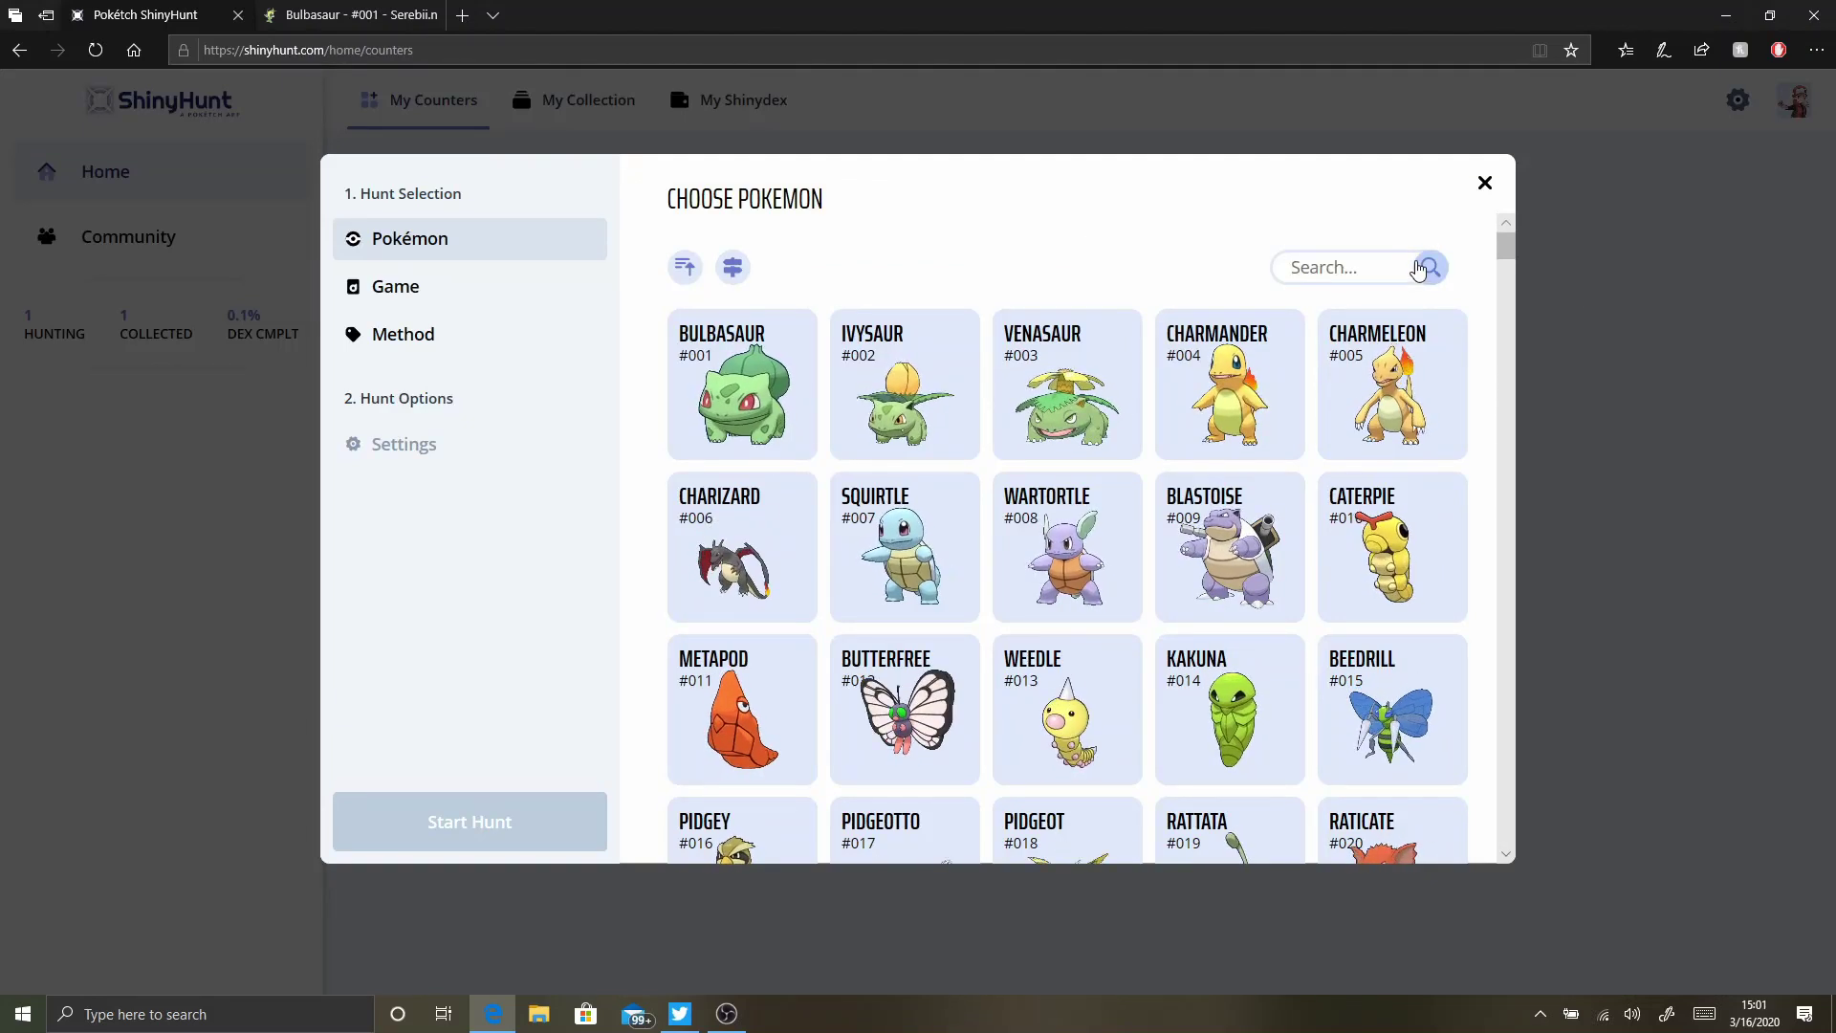
left_click(1377, 268)
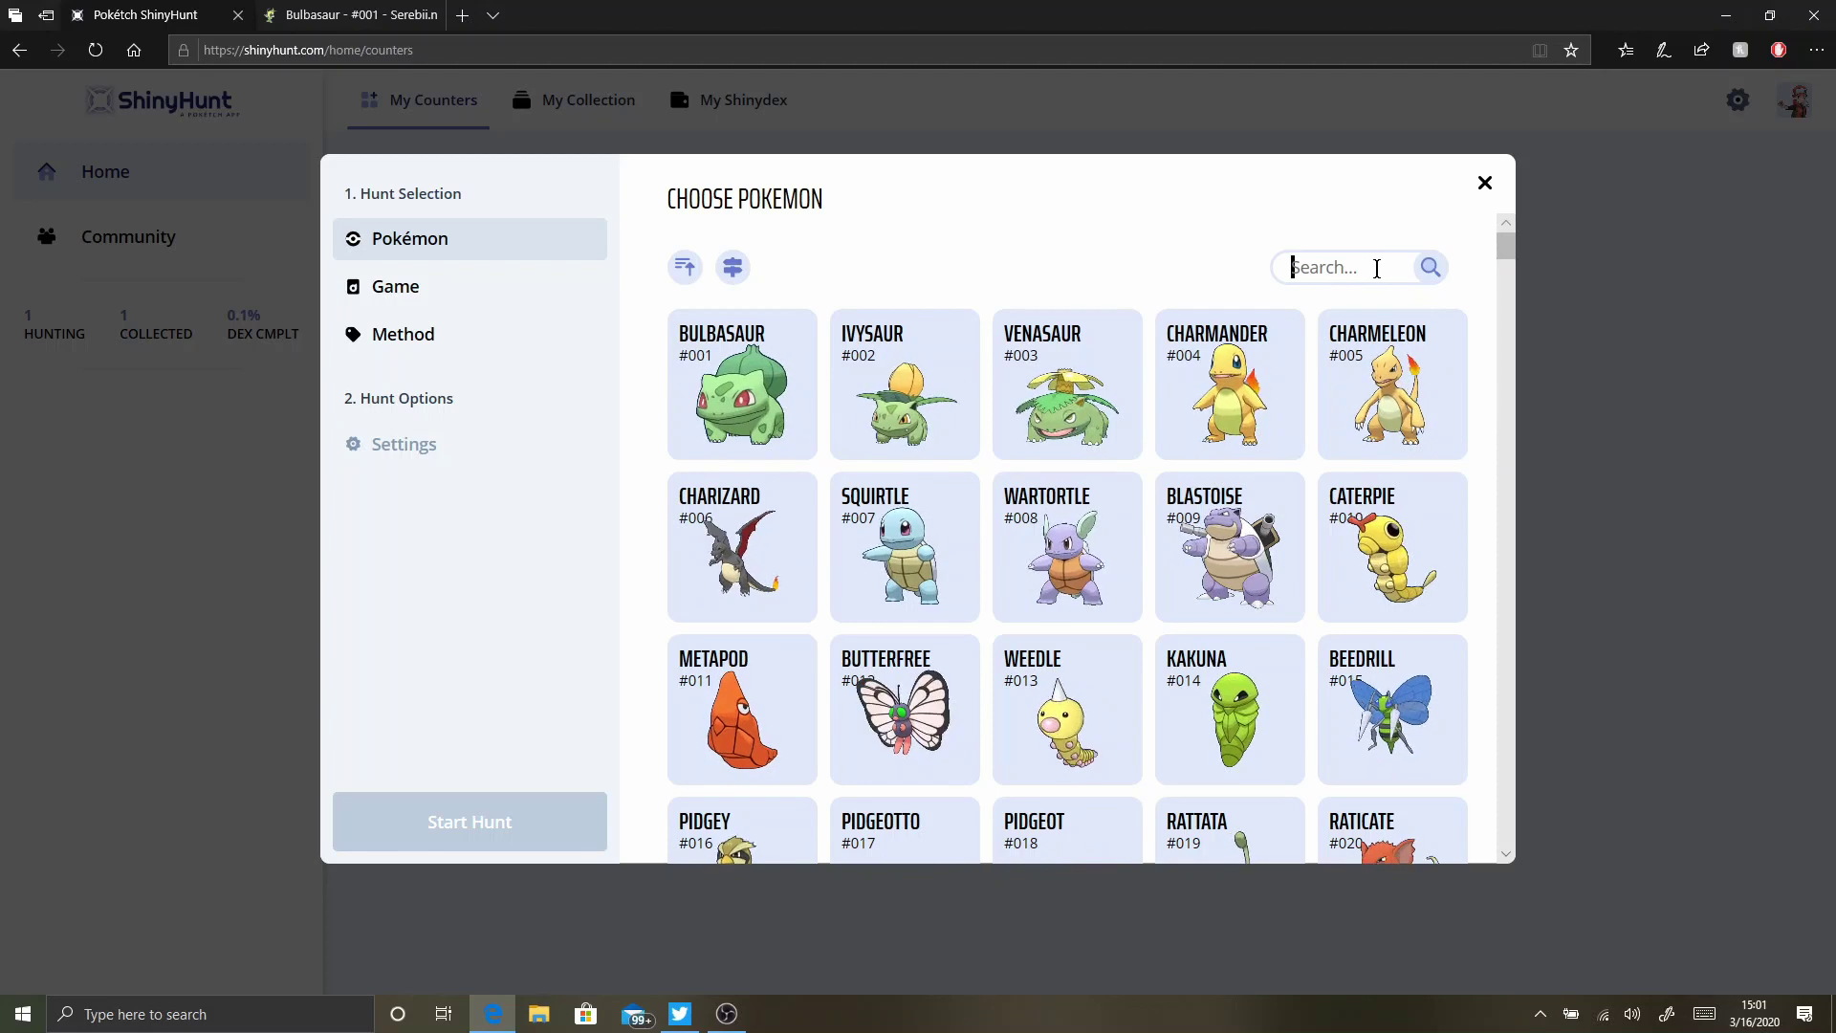
type("yamper")
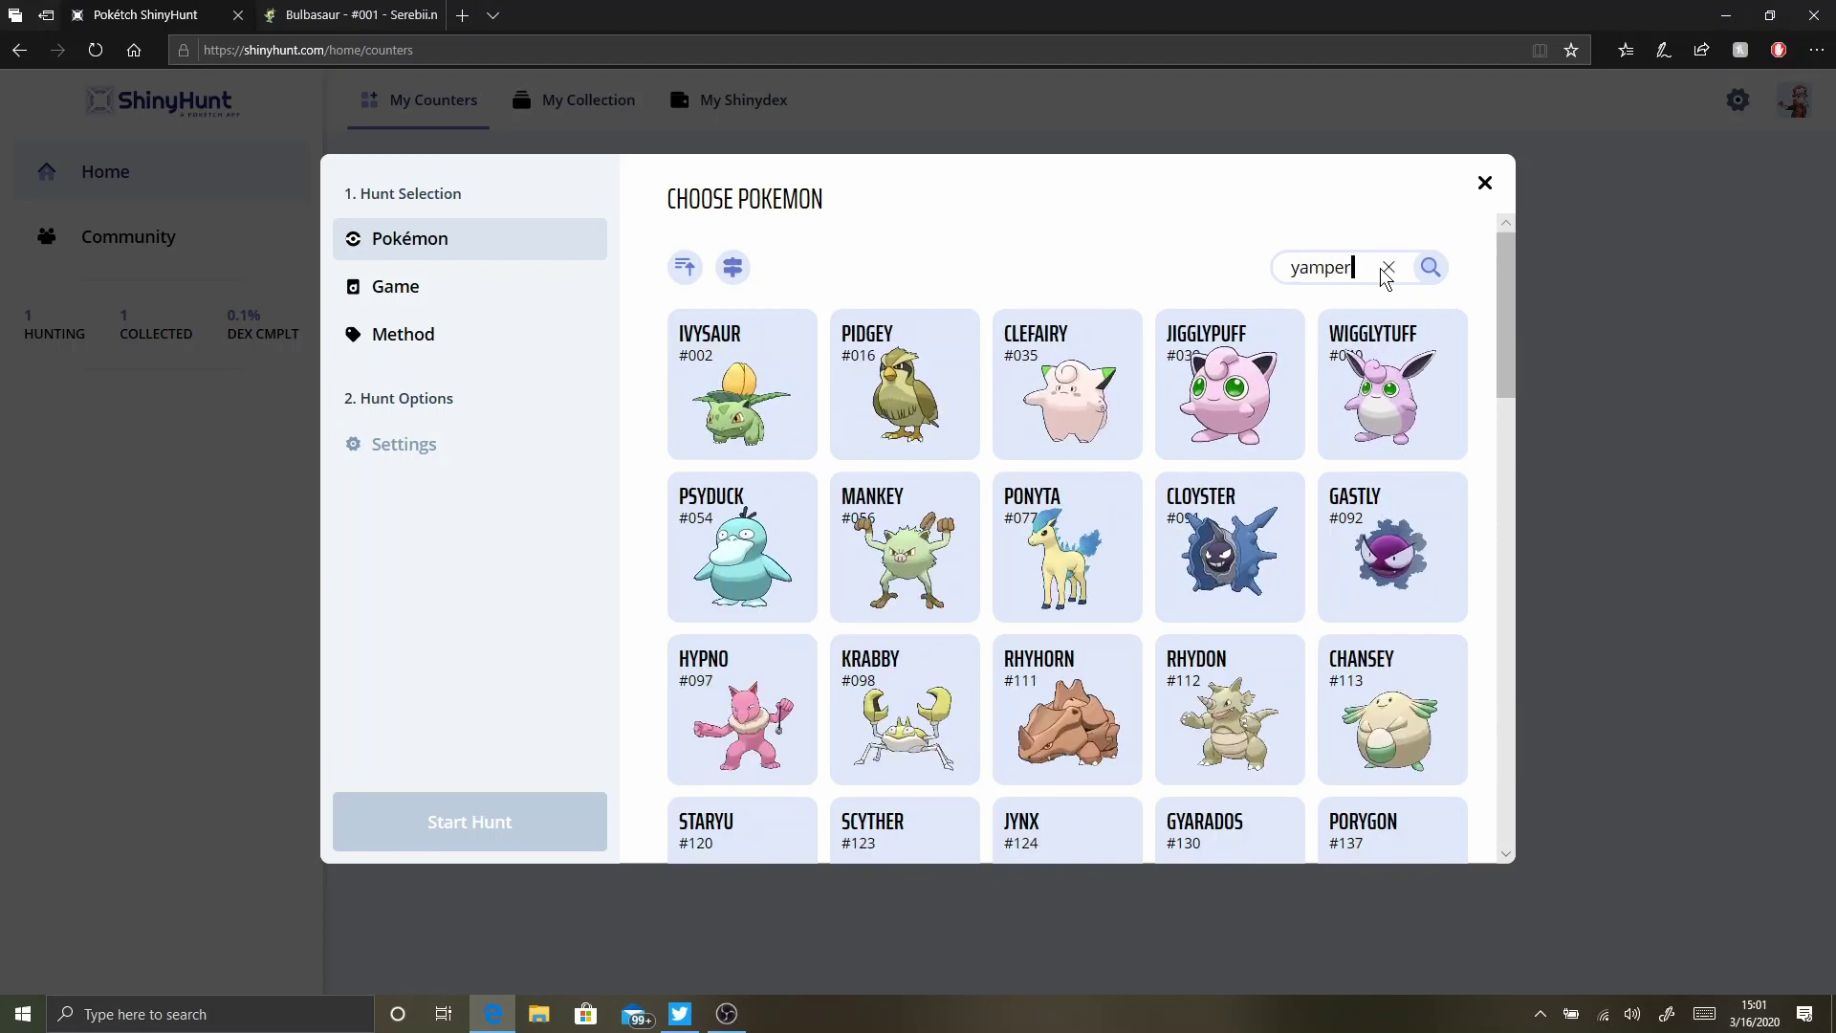
left_click(705, 390)
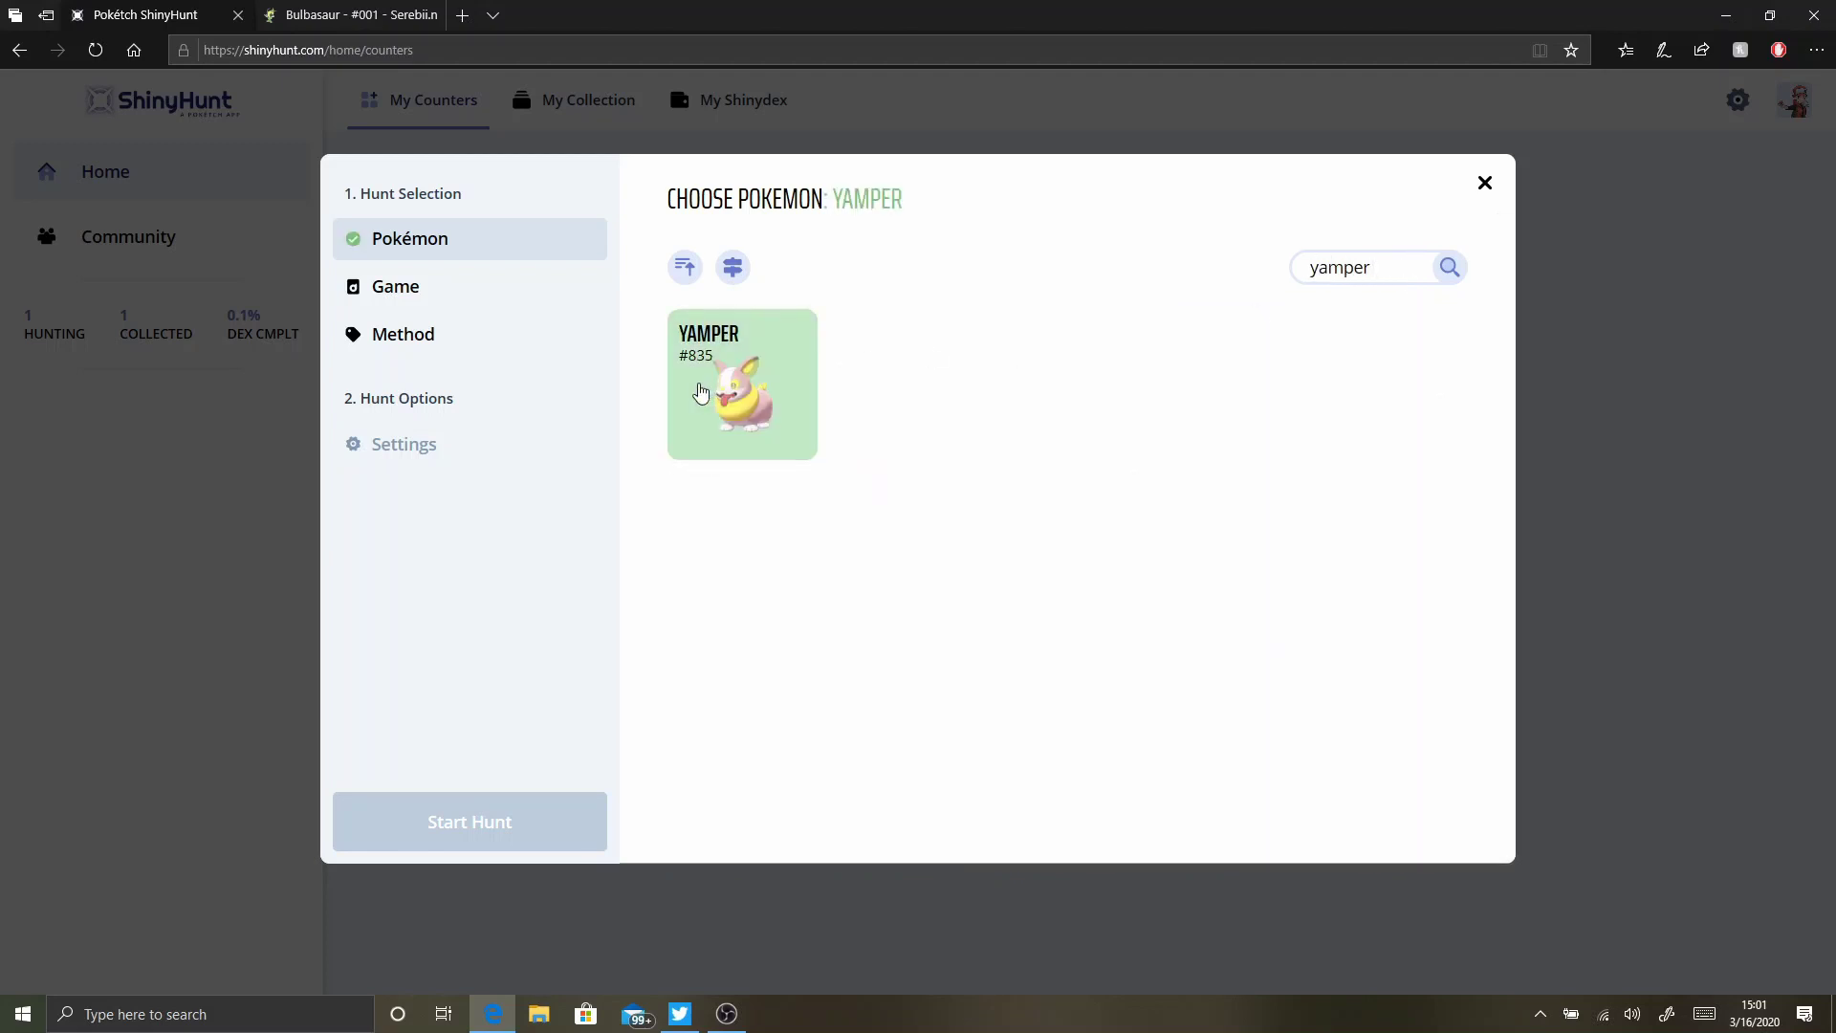
left_click(393, 300)
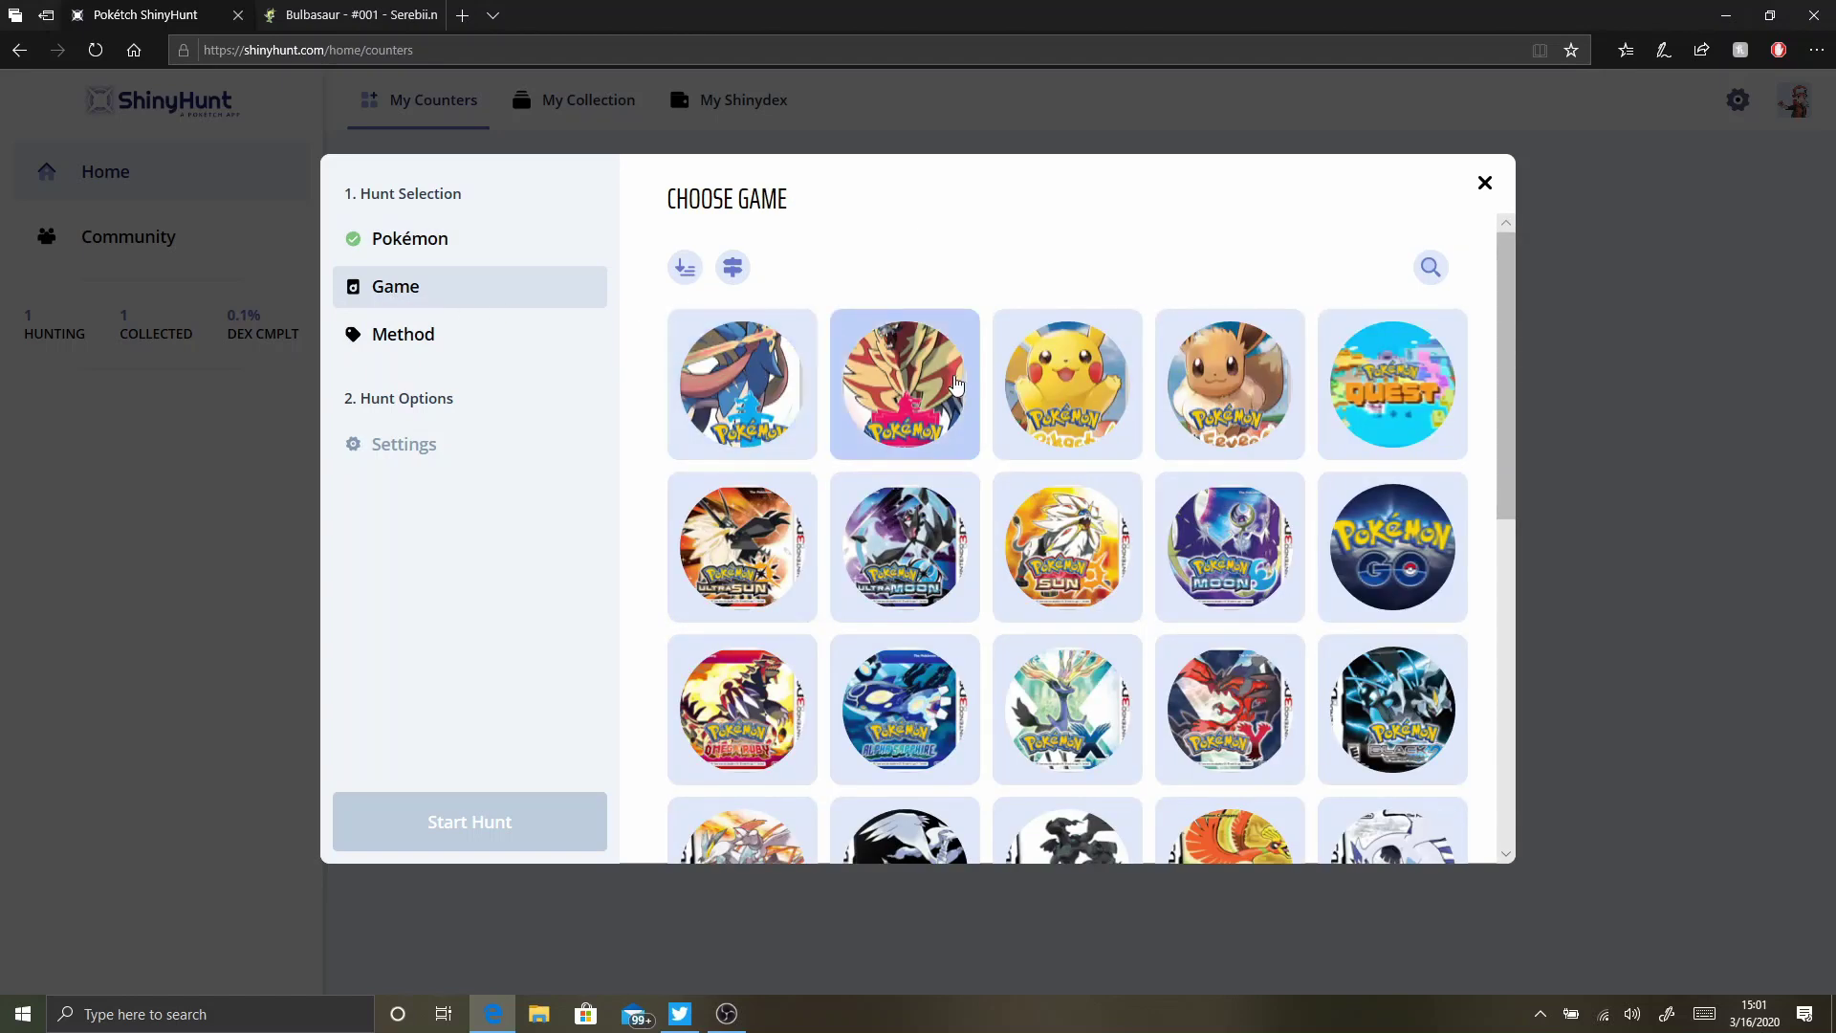
left_click(932, 383)
- Choose Battle Method (SwSh) with the Shiny Charm for the Yamper hunt and start it
left_click(418, 337)
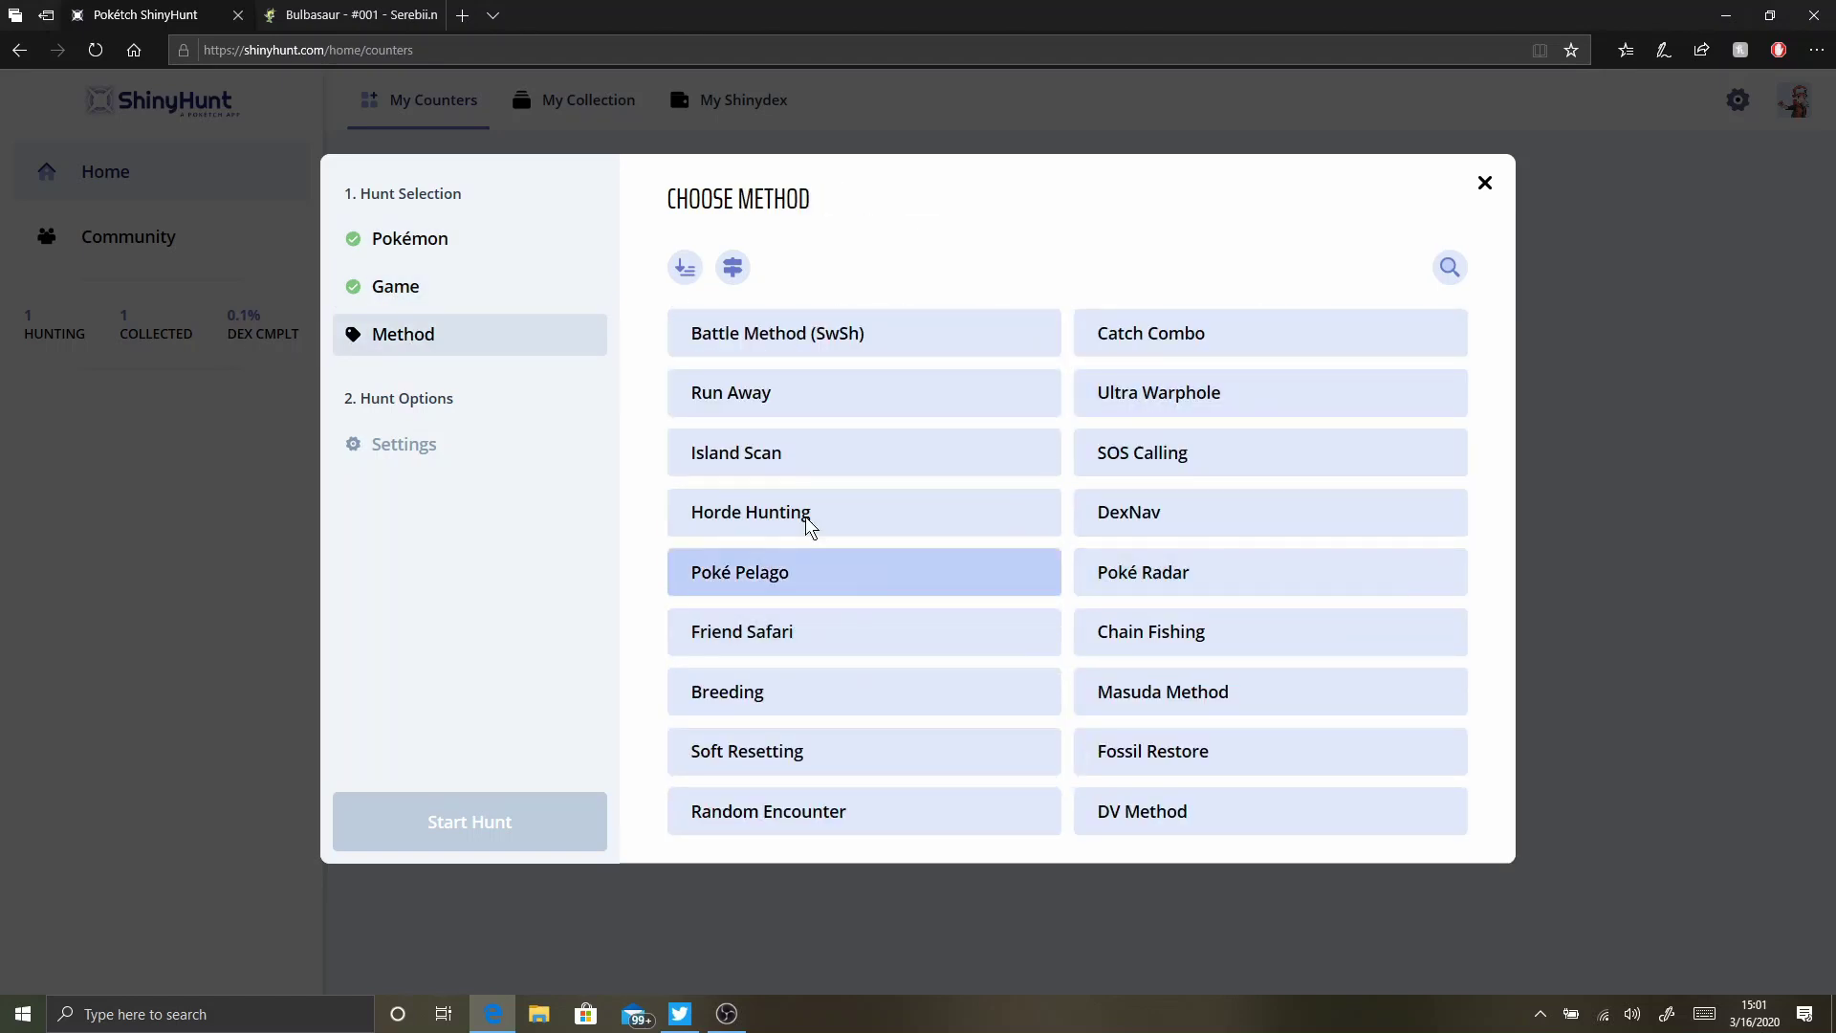
left_click(796, 356)
left_click(450, 457)
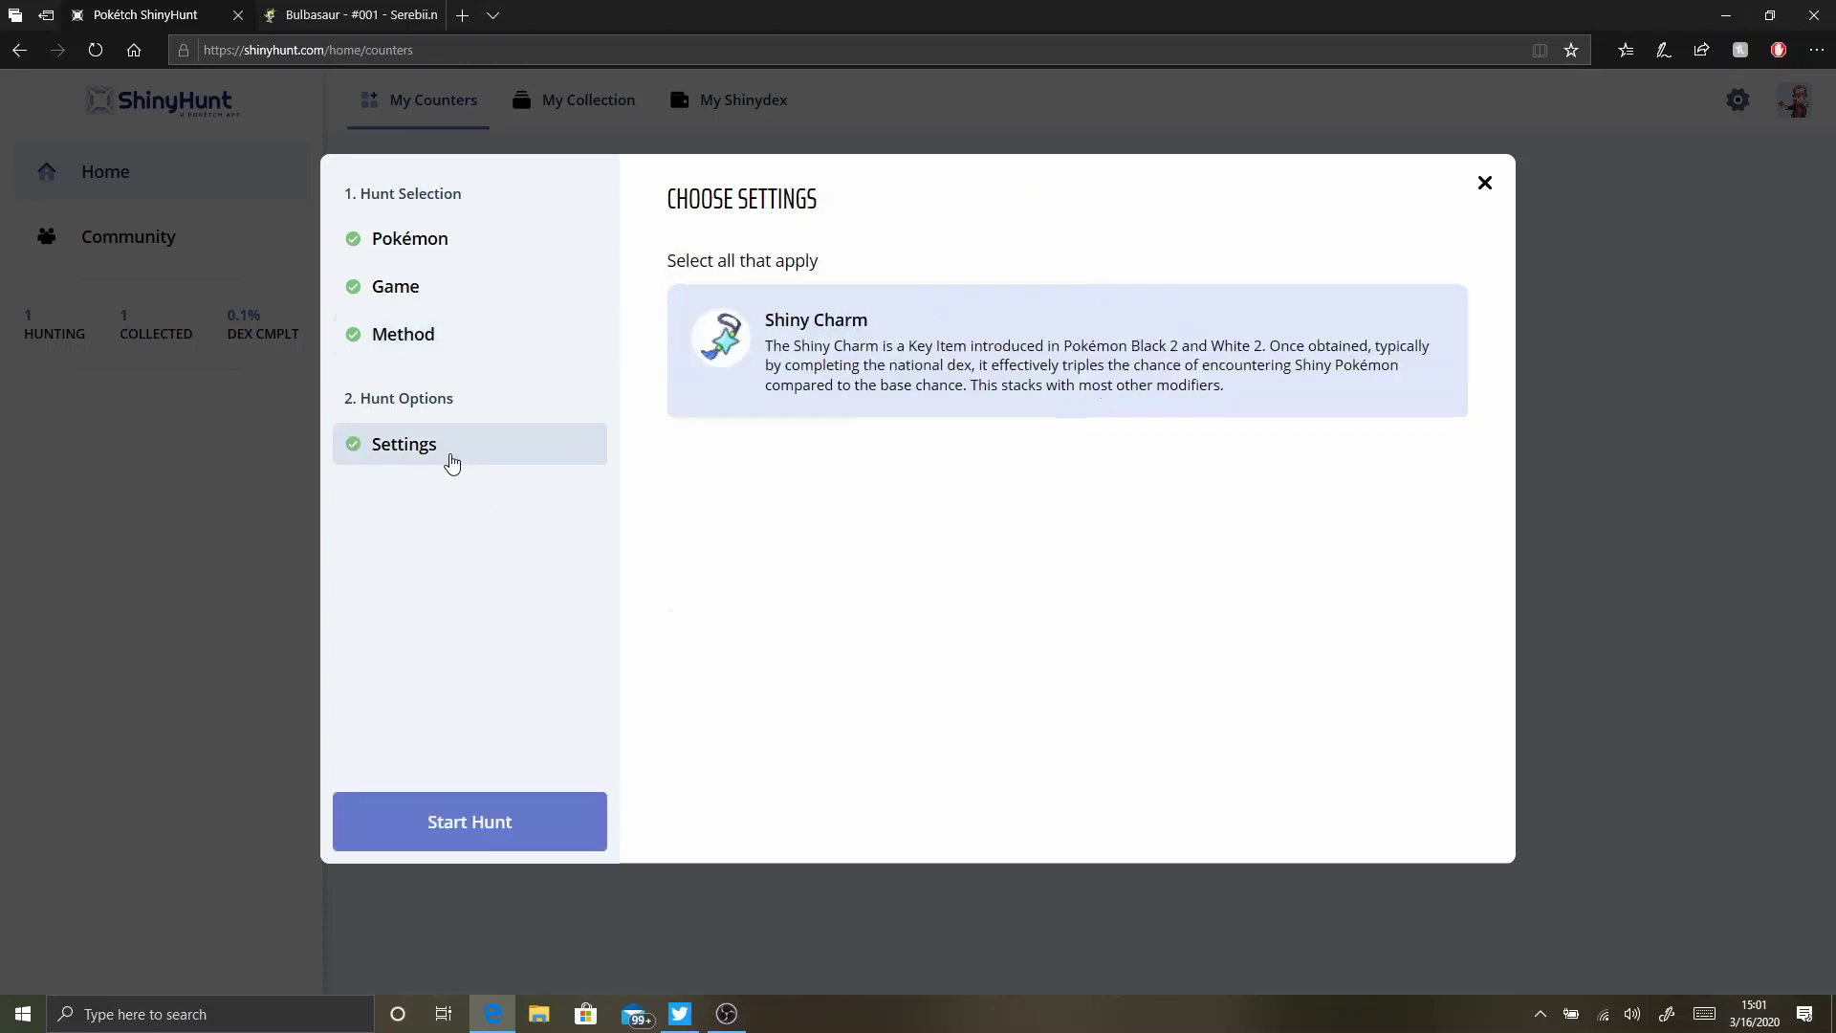
left_click(1004, 328)
left_click(488, 824)
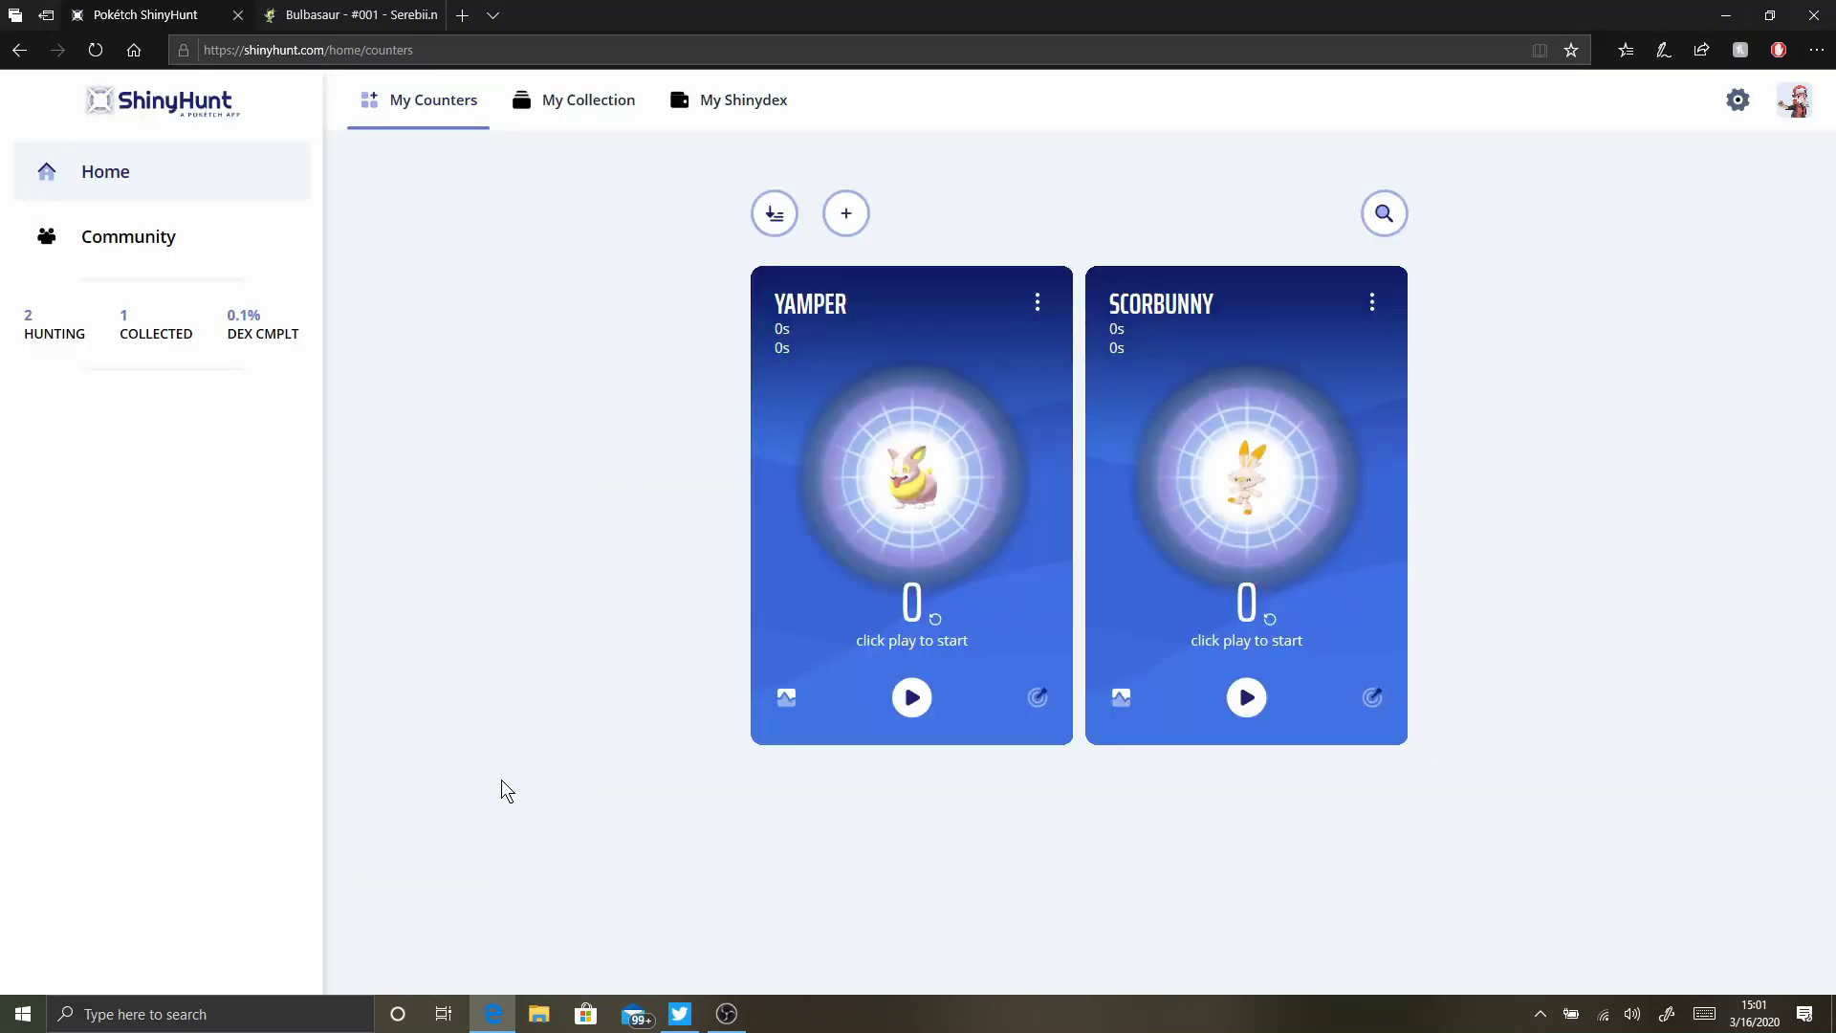
- View the shiny odds on the Yamper counter and close them
left_click(787, 699)
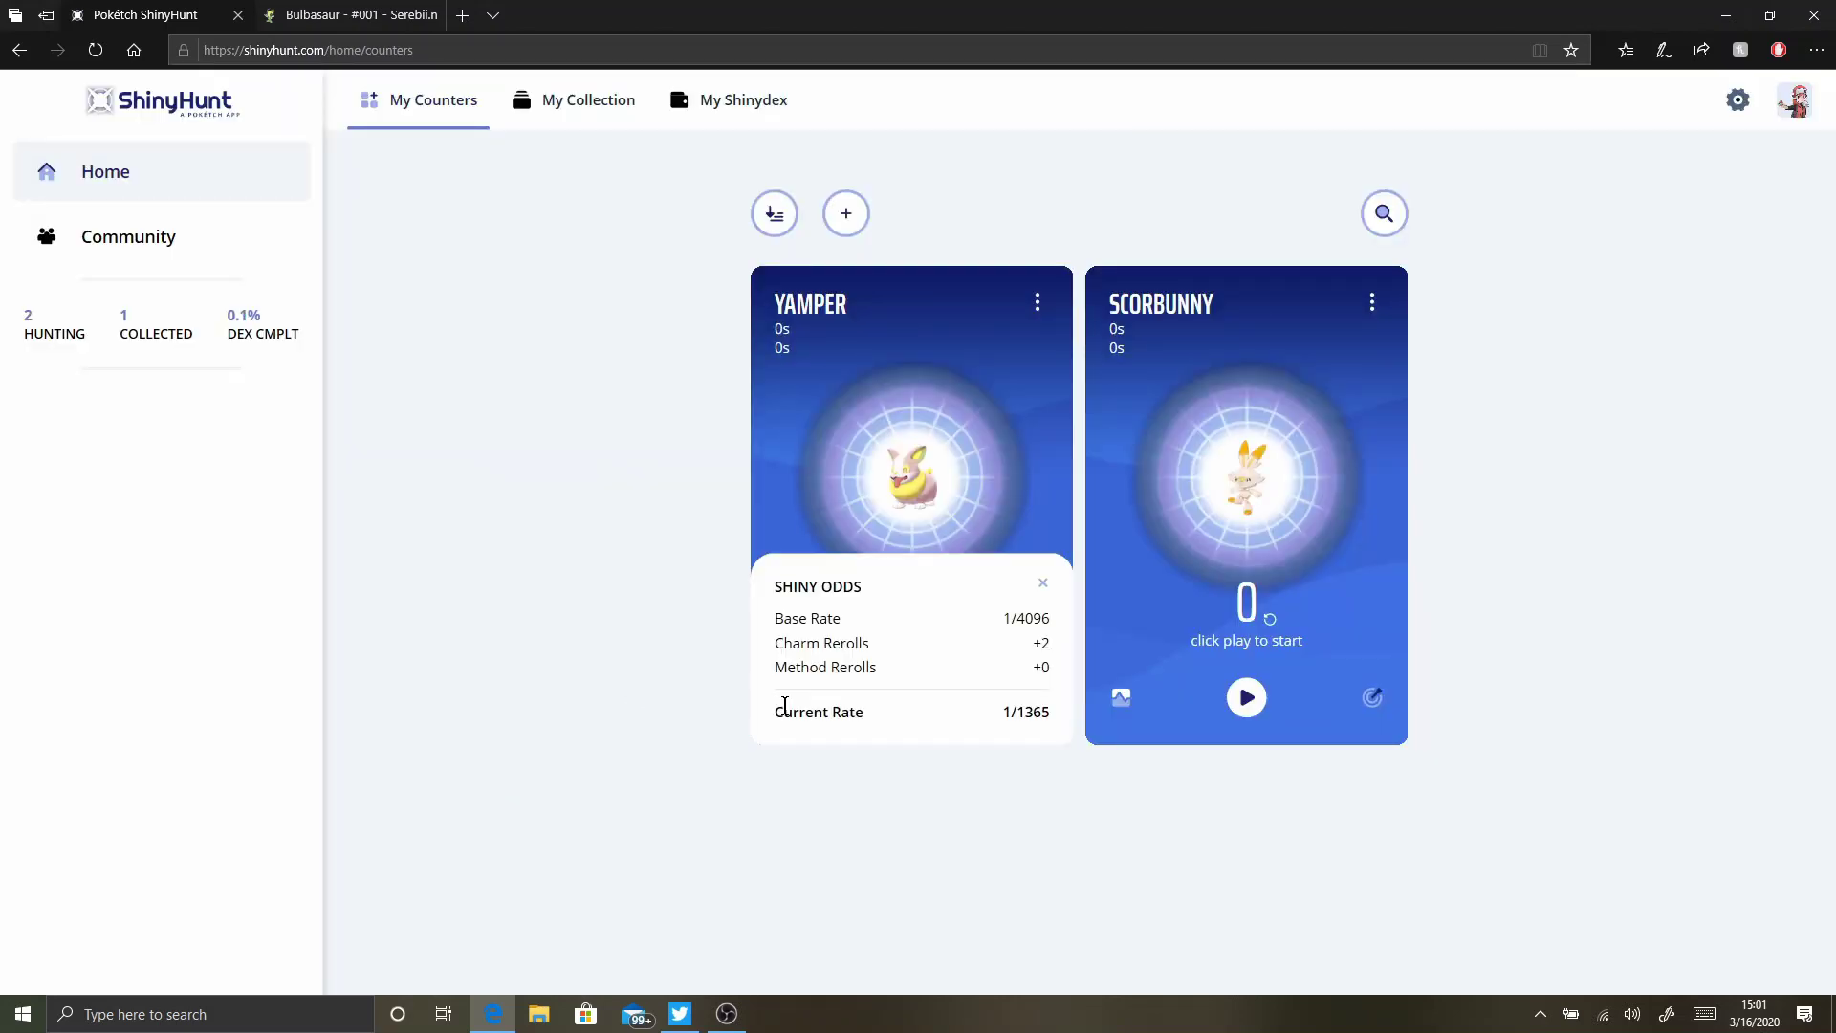
left_click(1043, 582)
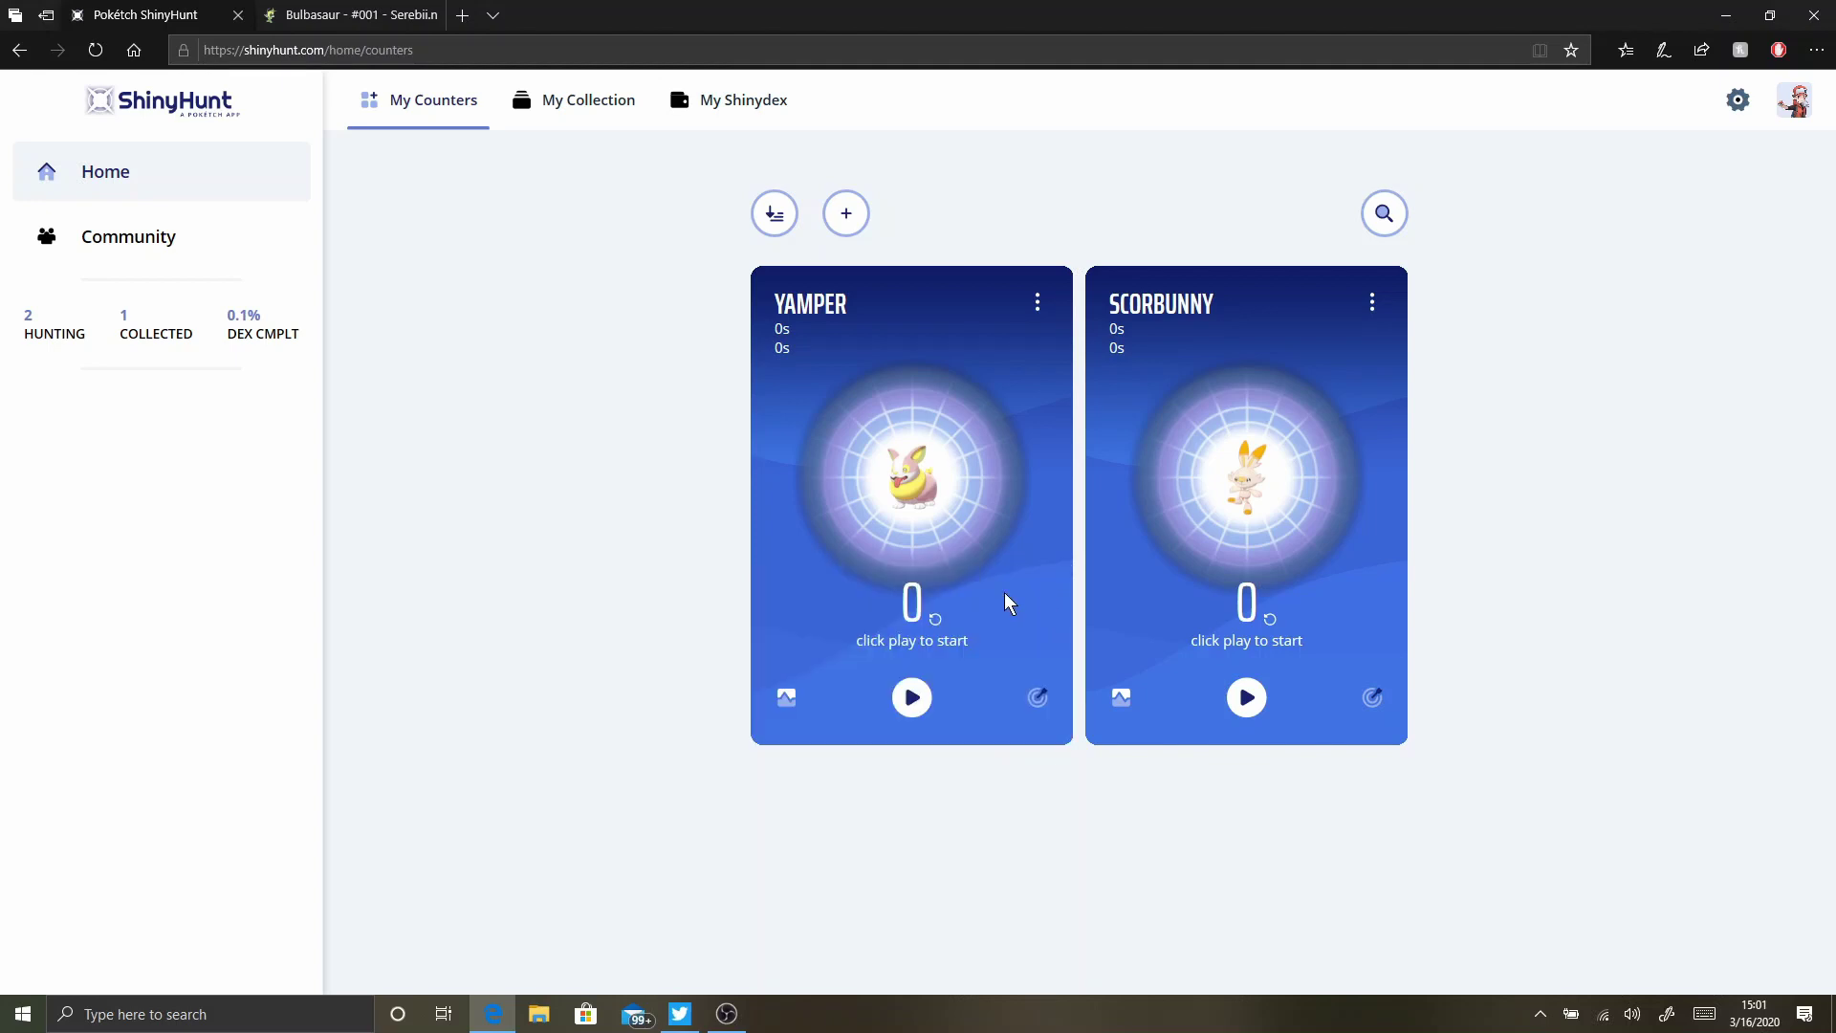
- Start the Yamper and Scorbunny timers and count one encounter on each hunt
left_click(912, 703)
left_click(1244, 701)
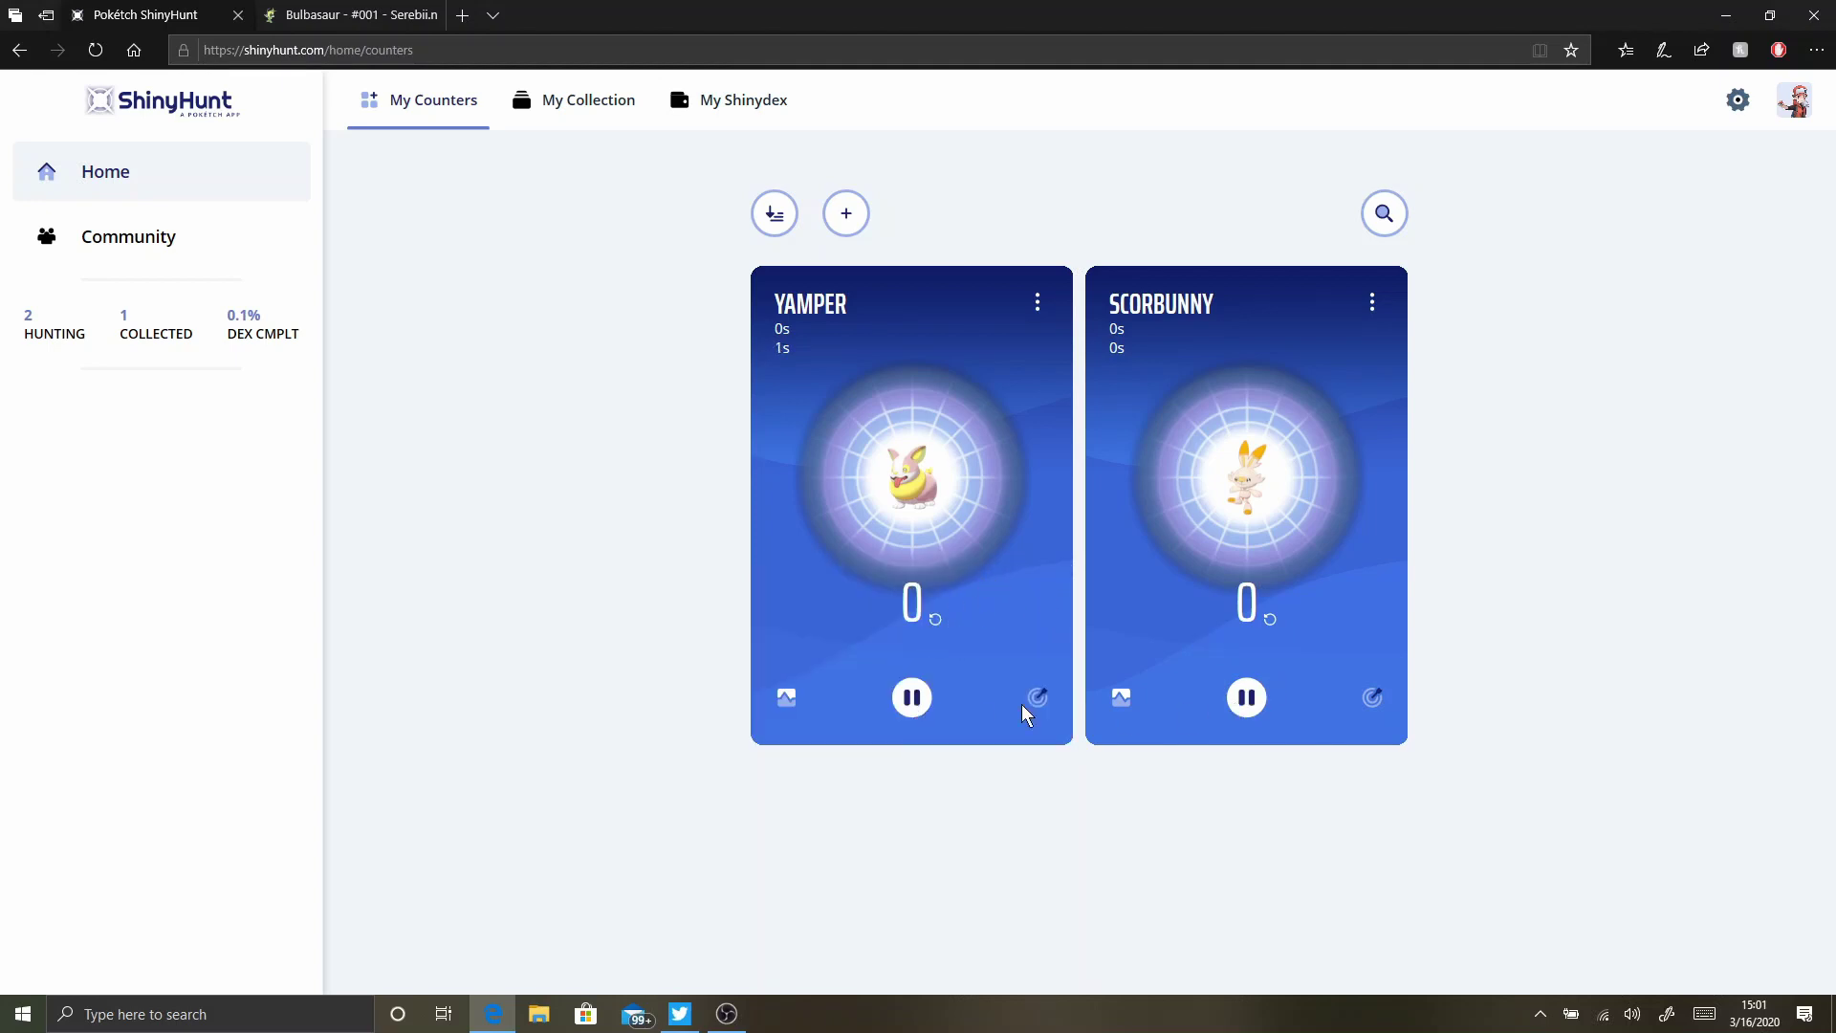
left_click(1240, 573)
left_click(916, 560)
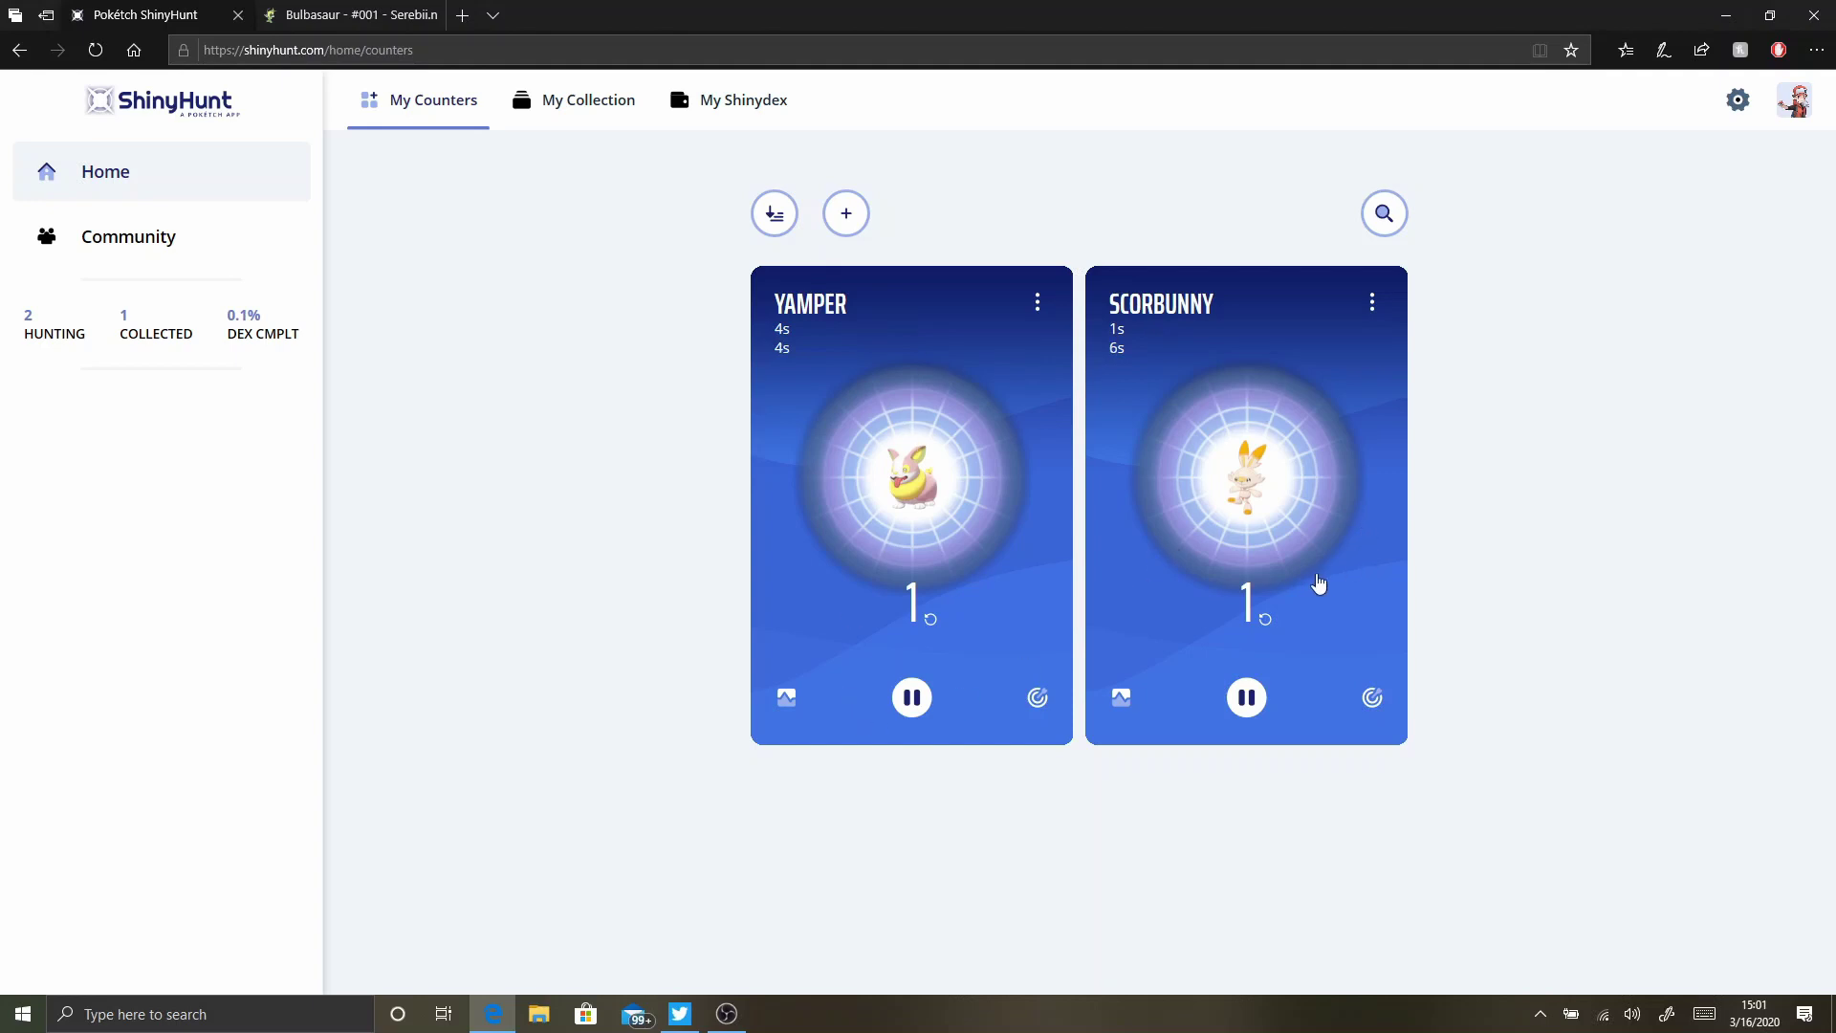
- Set the Yamper hunt's encounter count to 500
left_click(1038, 303)
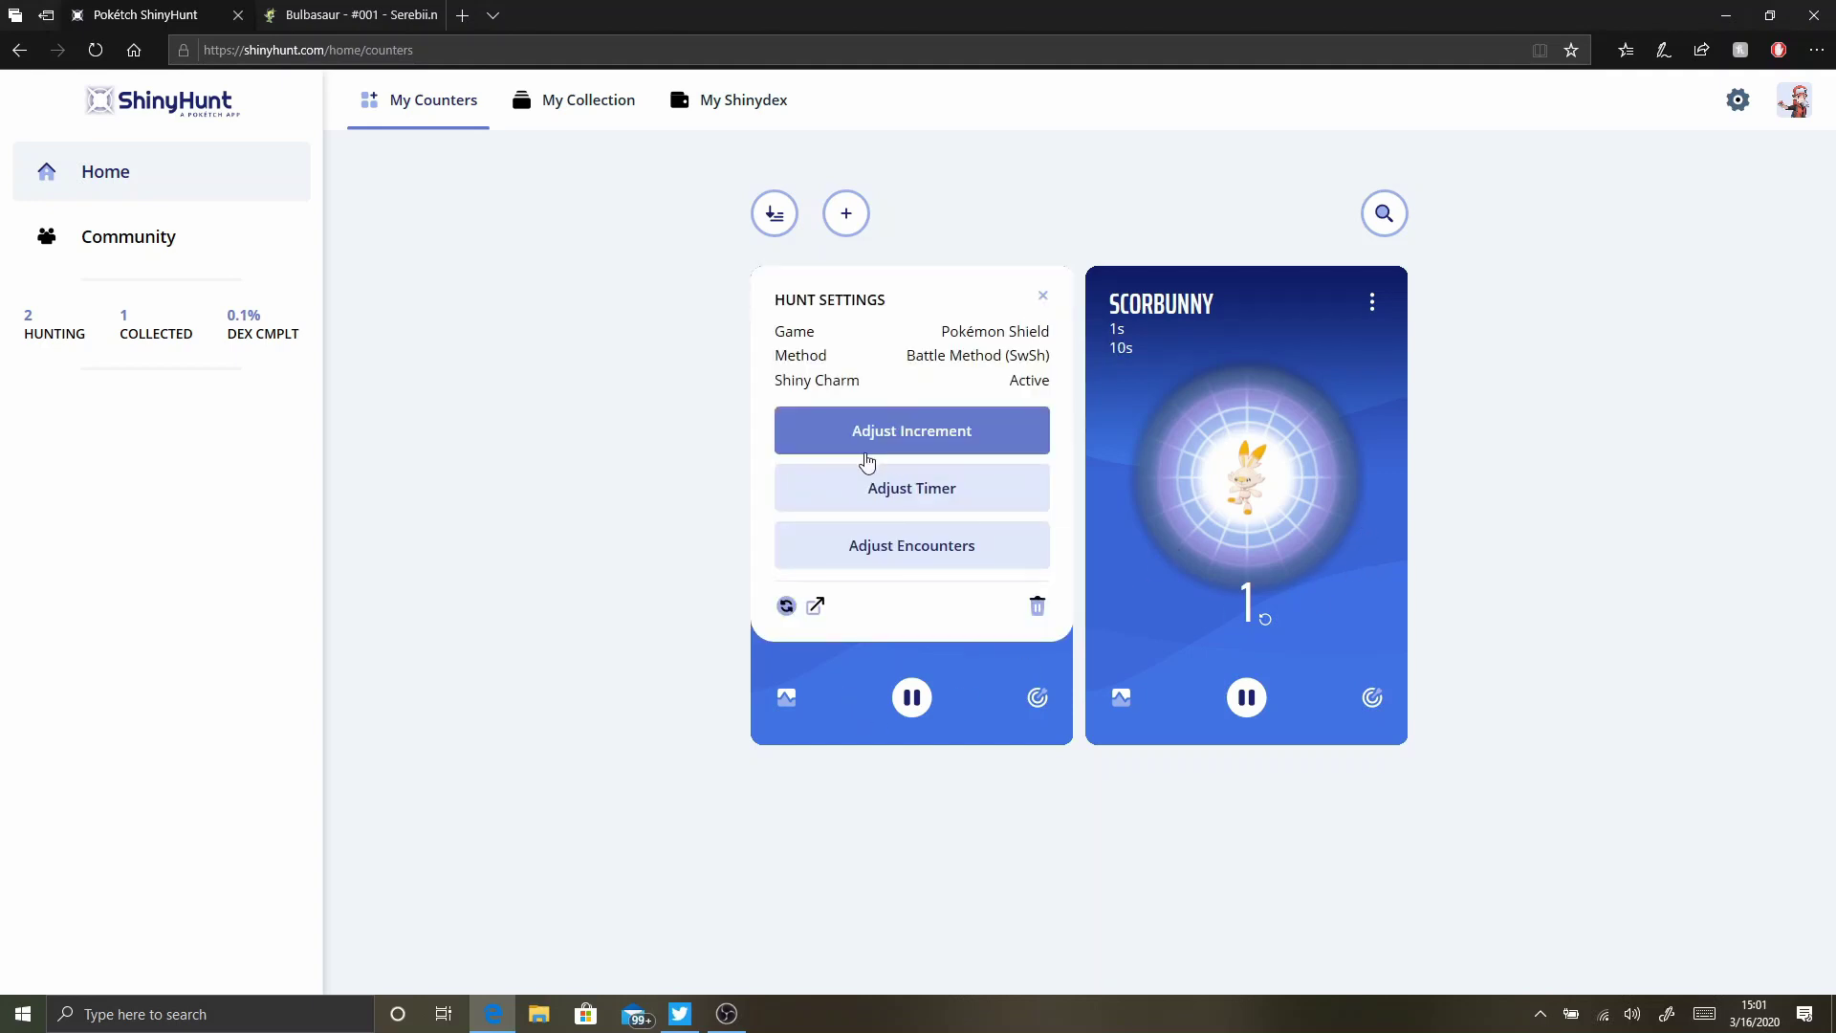
left_click(933, 541)
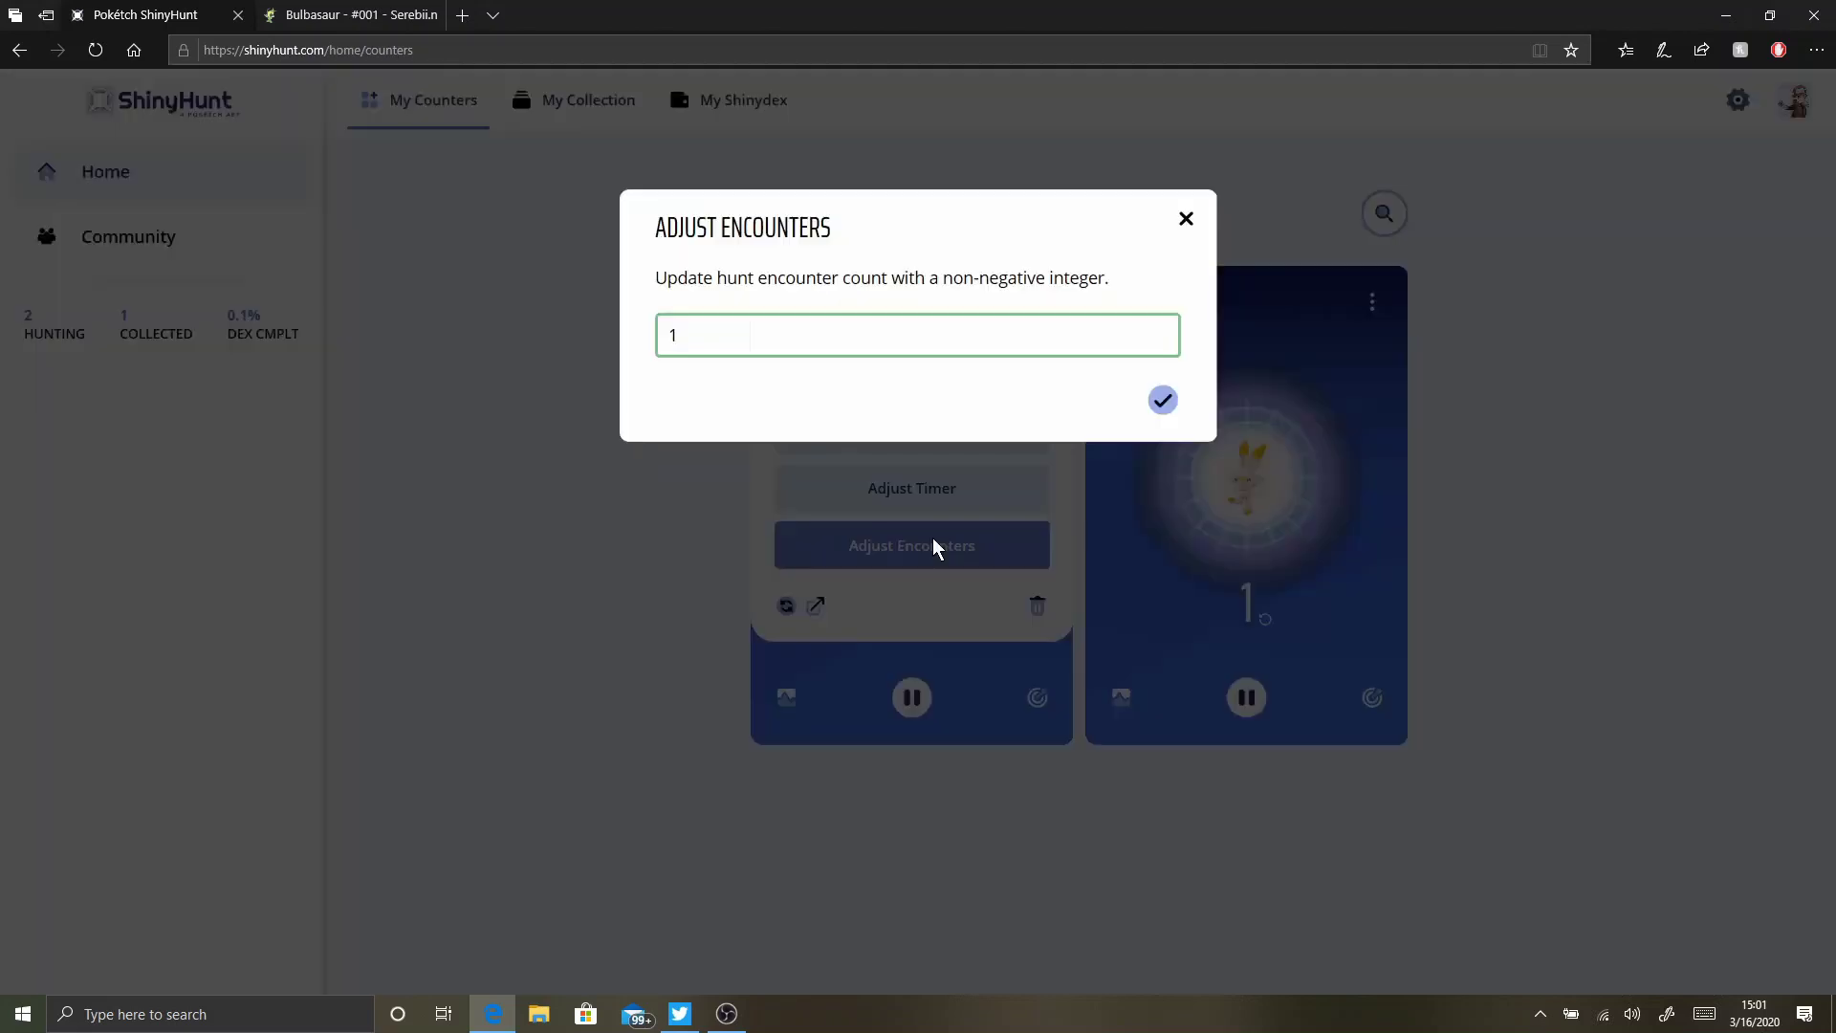
double_click(712, 333)
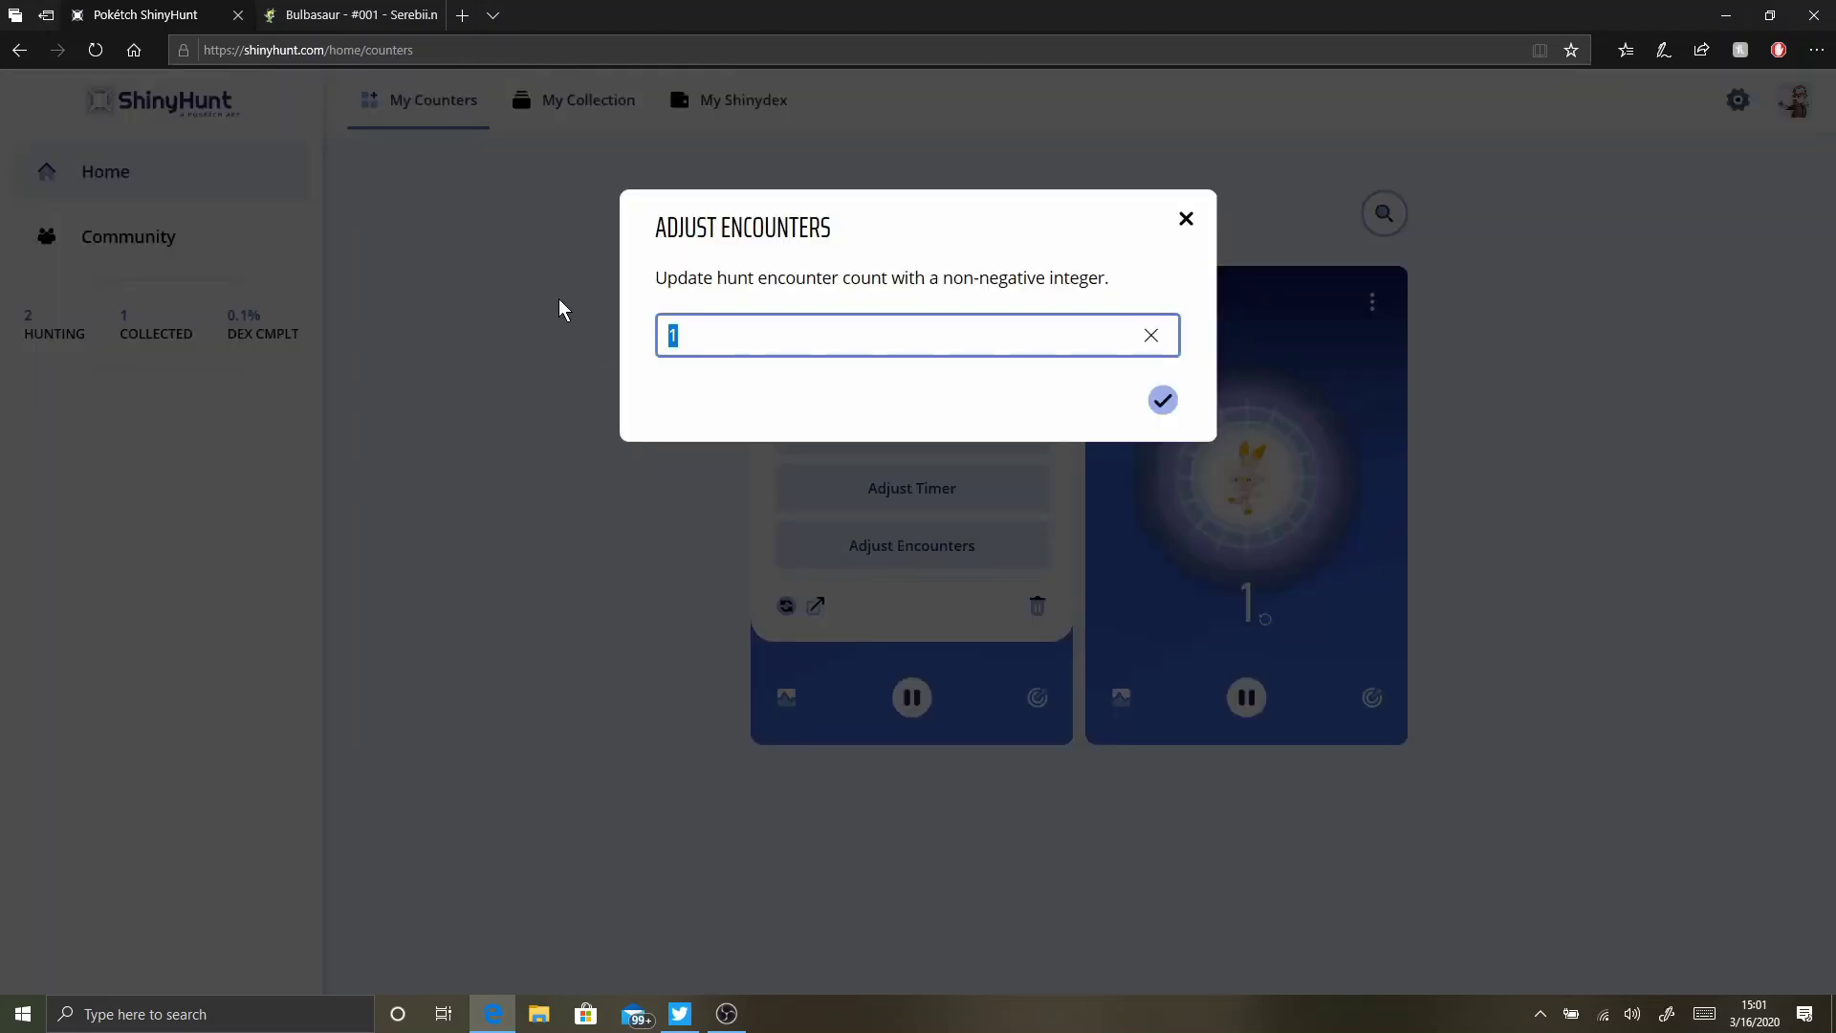
type("500")
left_click(1162, 400)
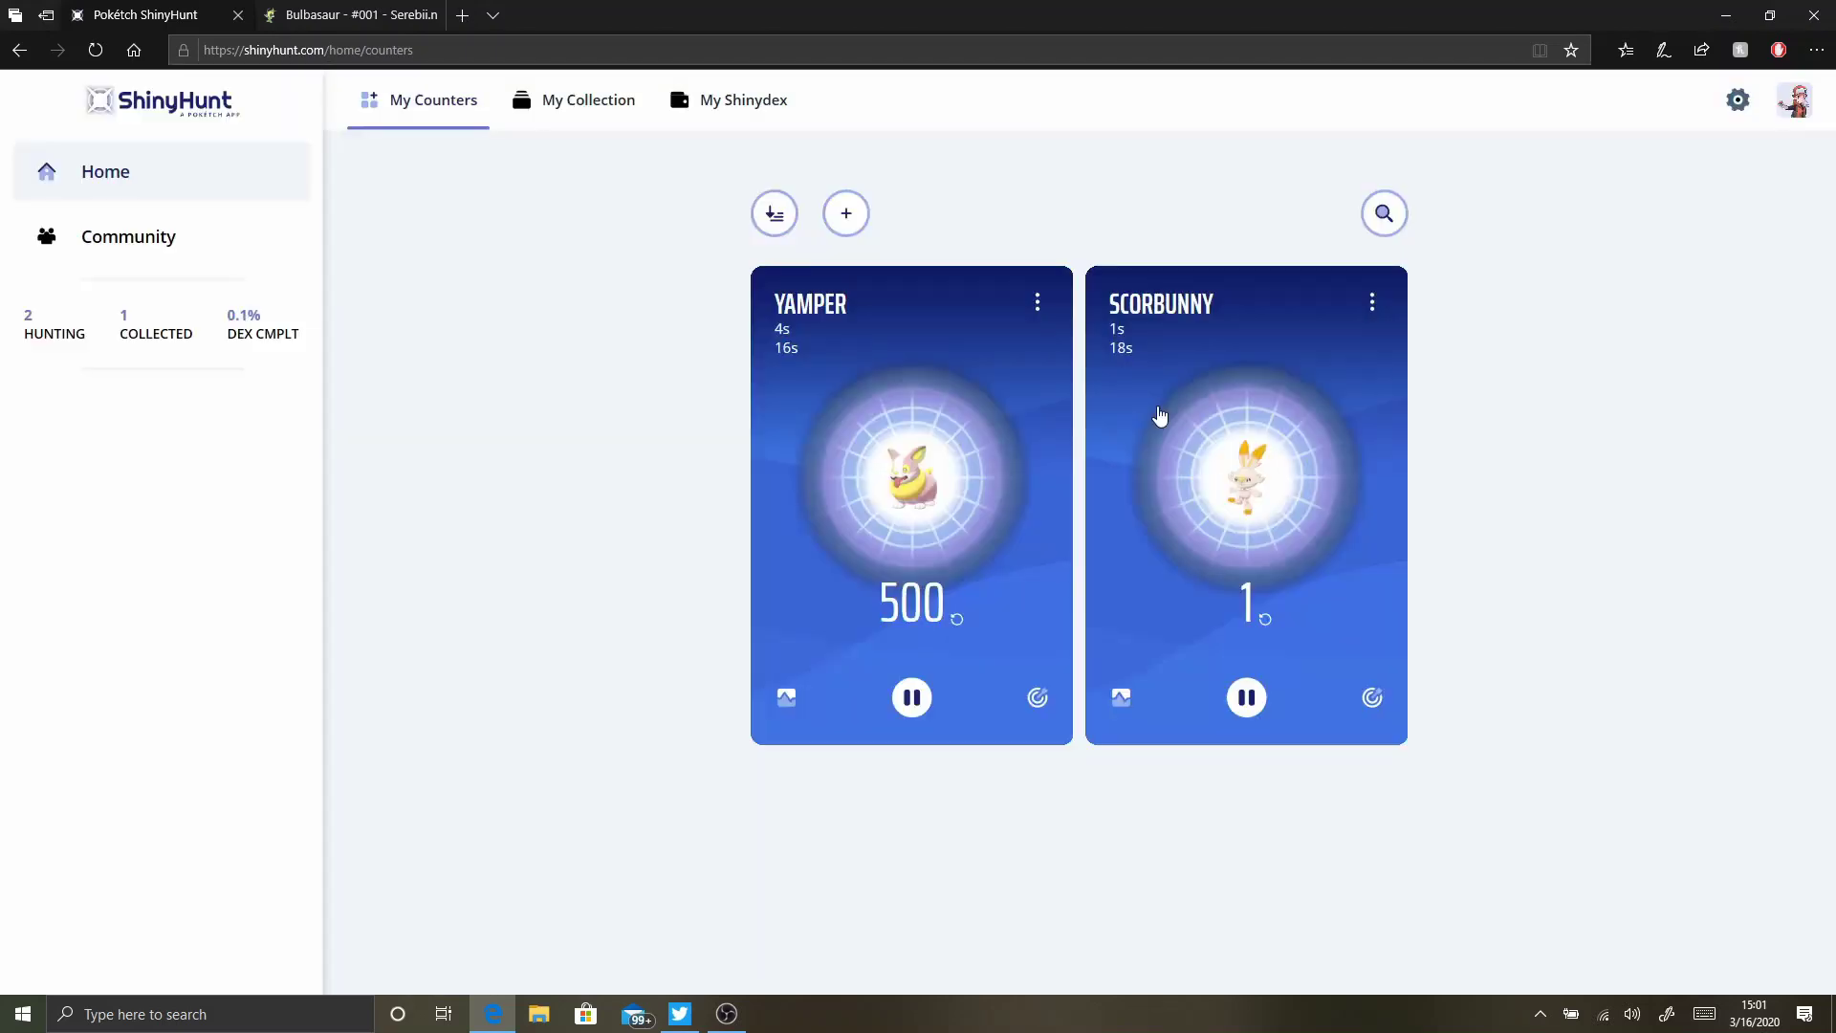
- Recheck the Yamper hunt's shiny odds and add one encounter to its counter
left_click(784, 701)
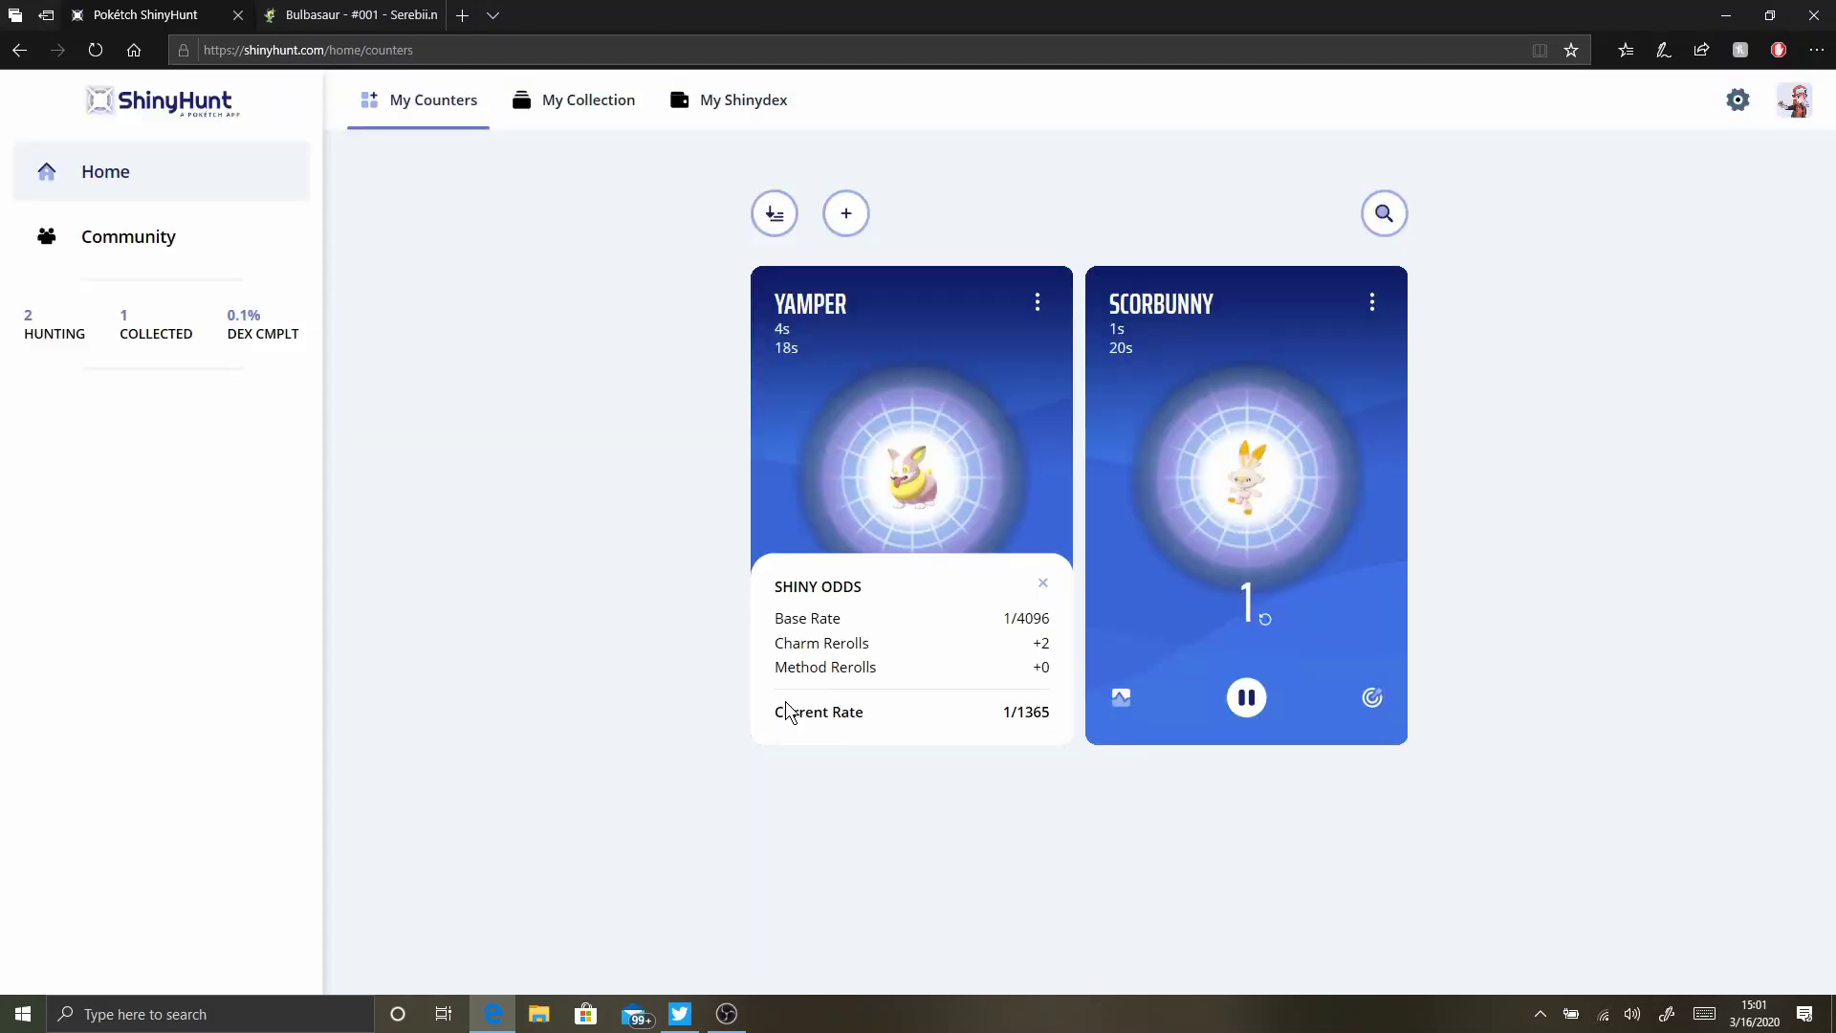
left_click(1044, 583)
left_click(932, 528)
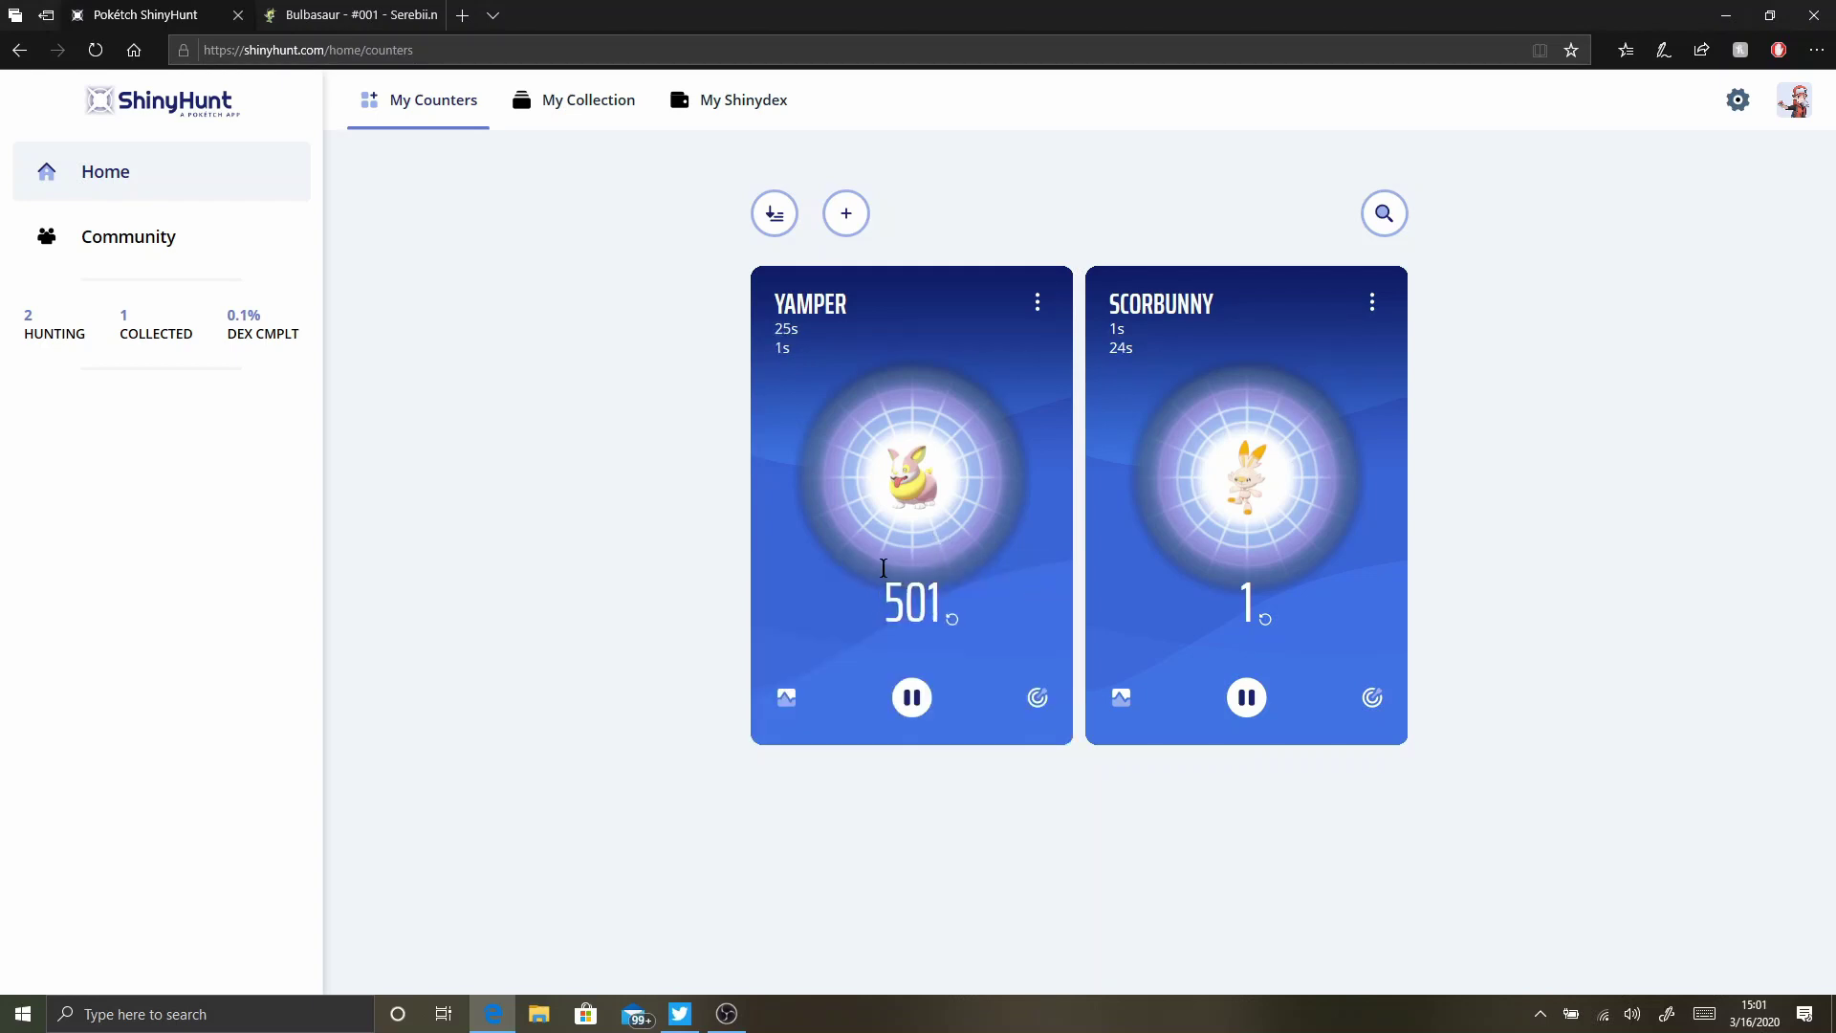
- Add two encounters to the Yamper hunt, viewing and closing its shiny odds in between
left_click(921, 518)
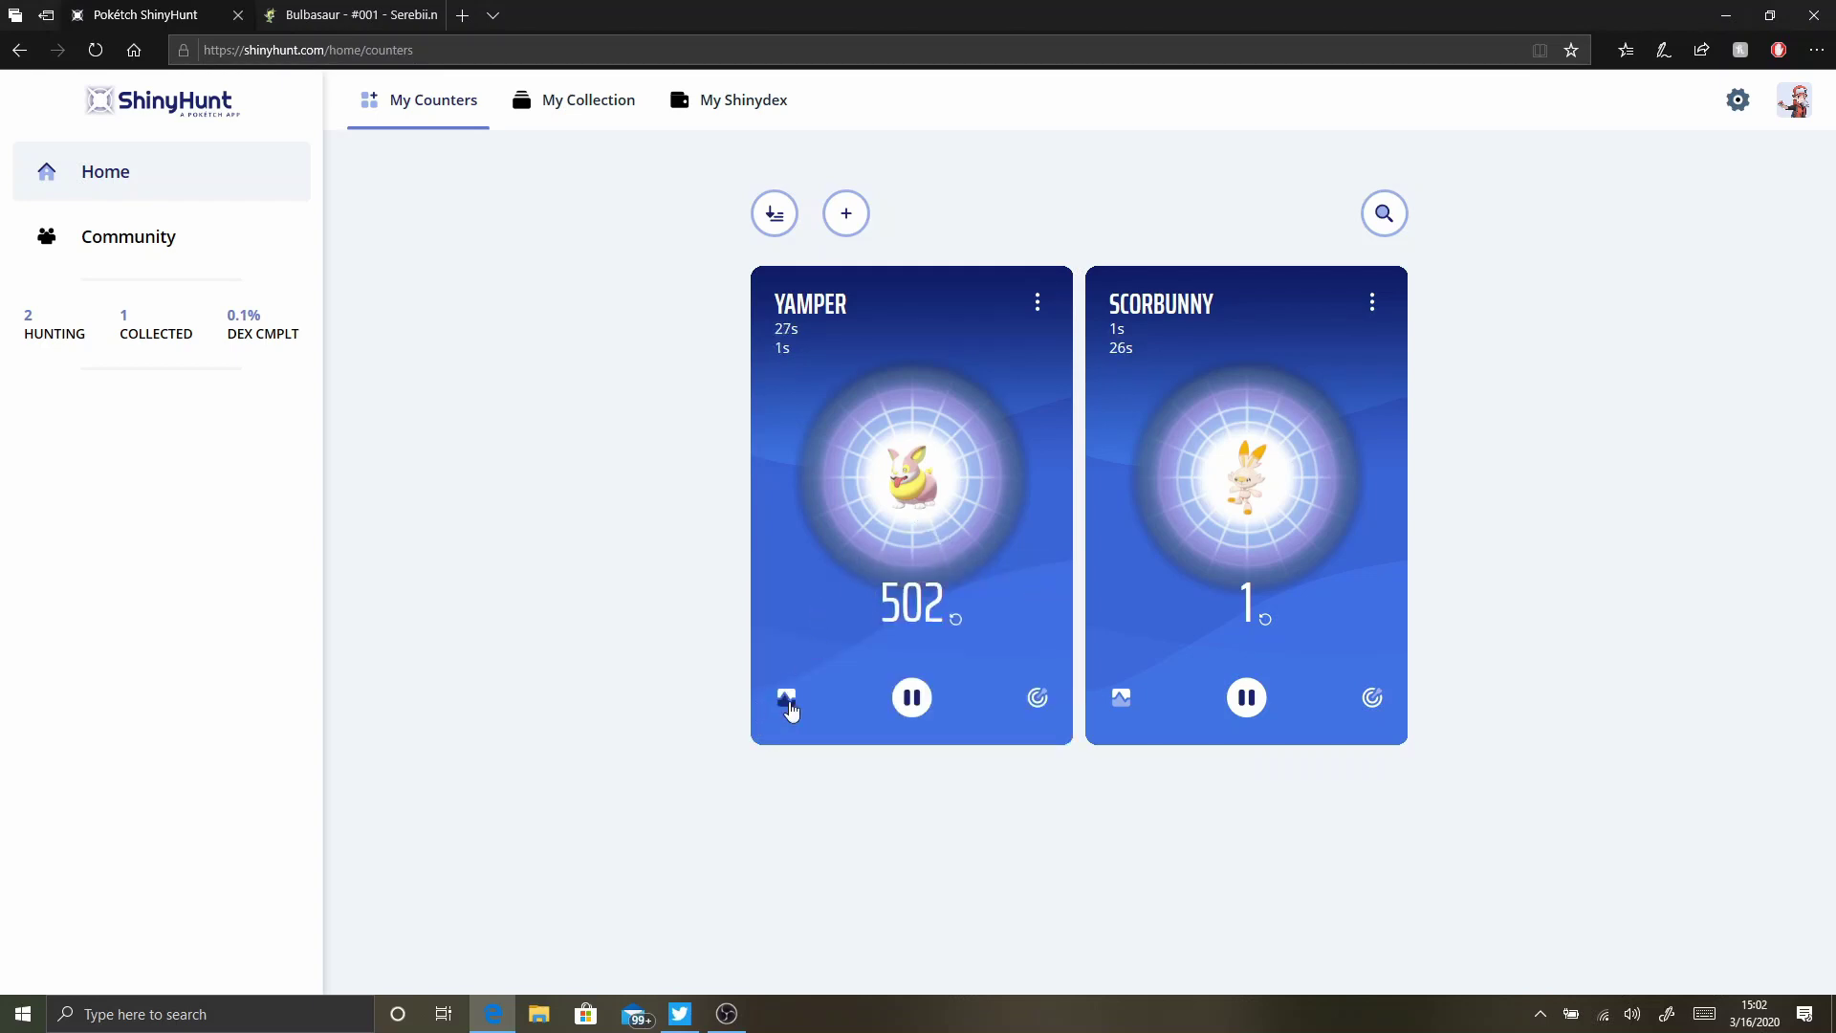
left_click(788, 703)
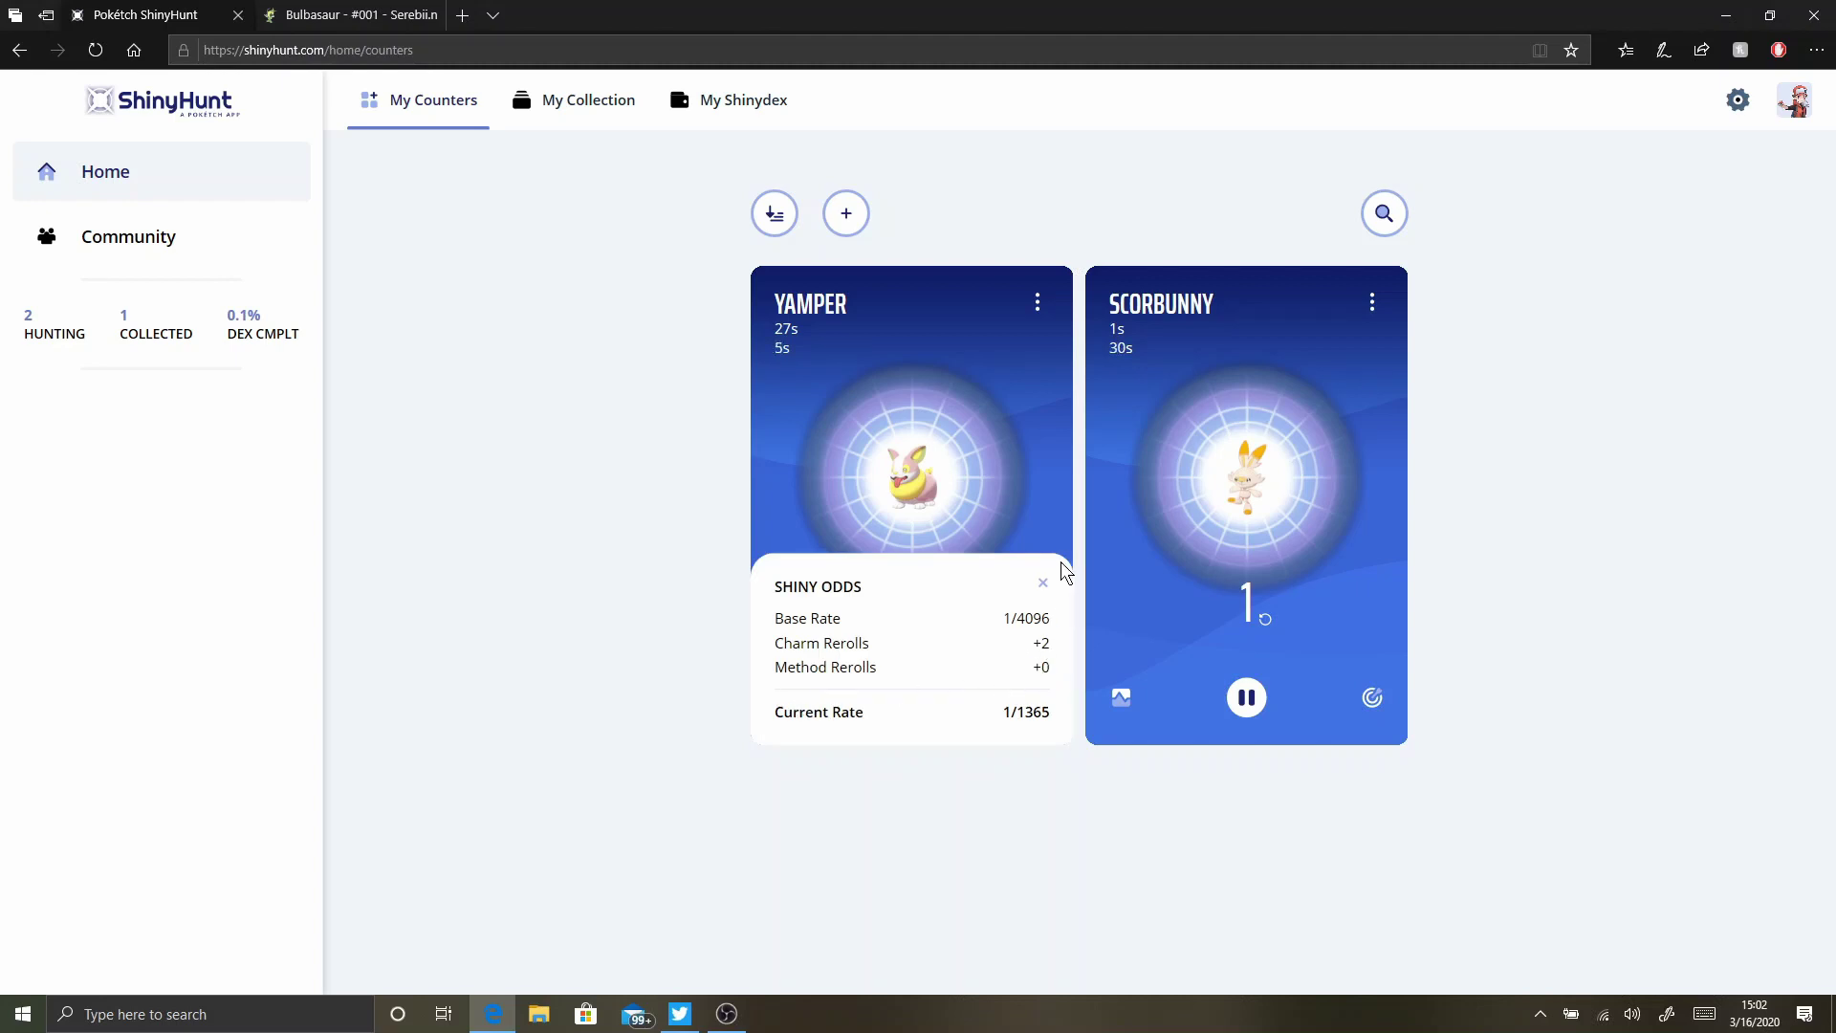
left_click(1043, 583)
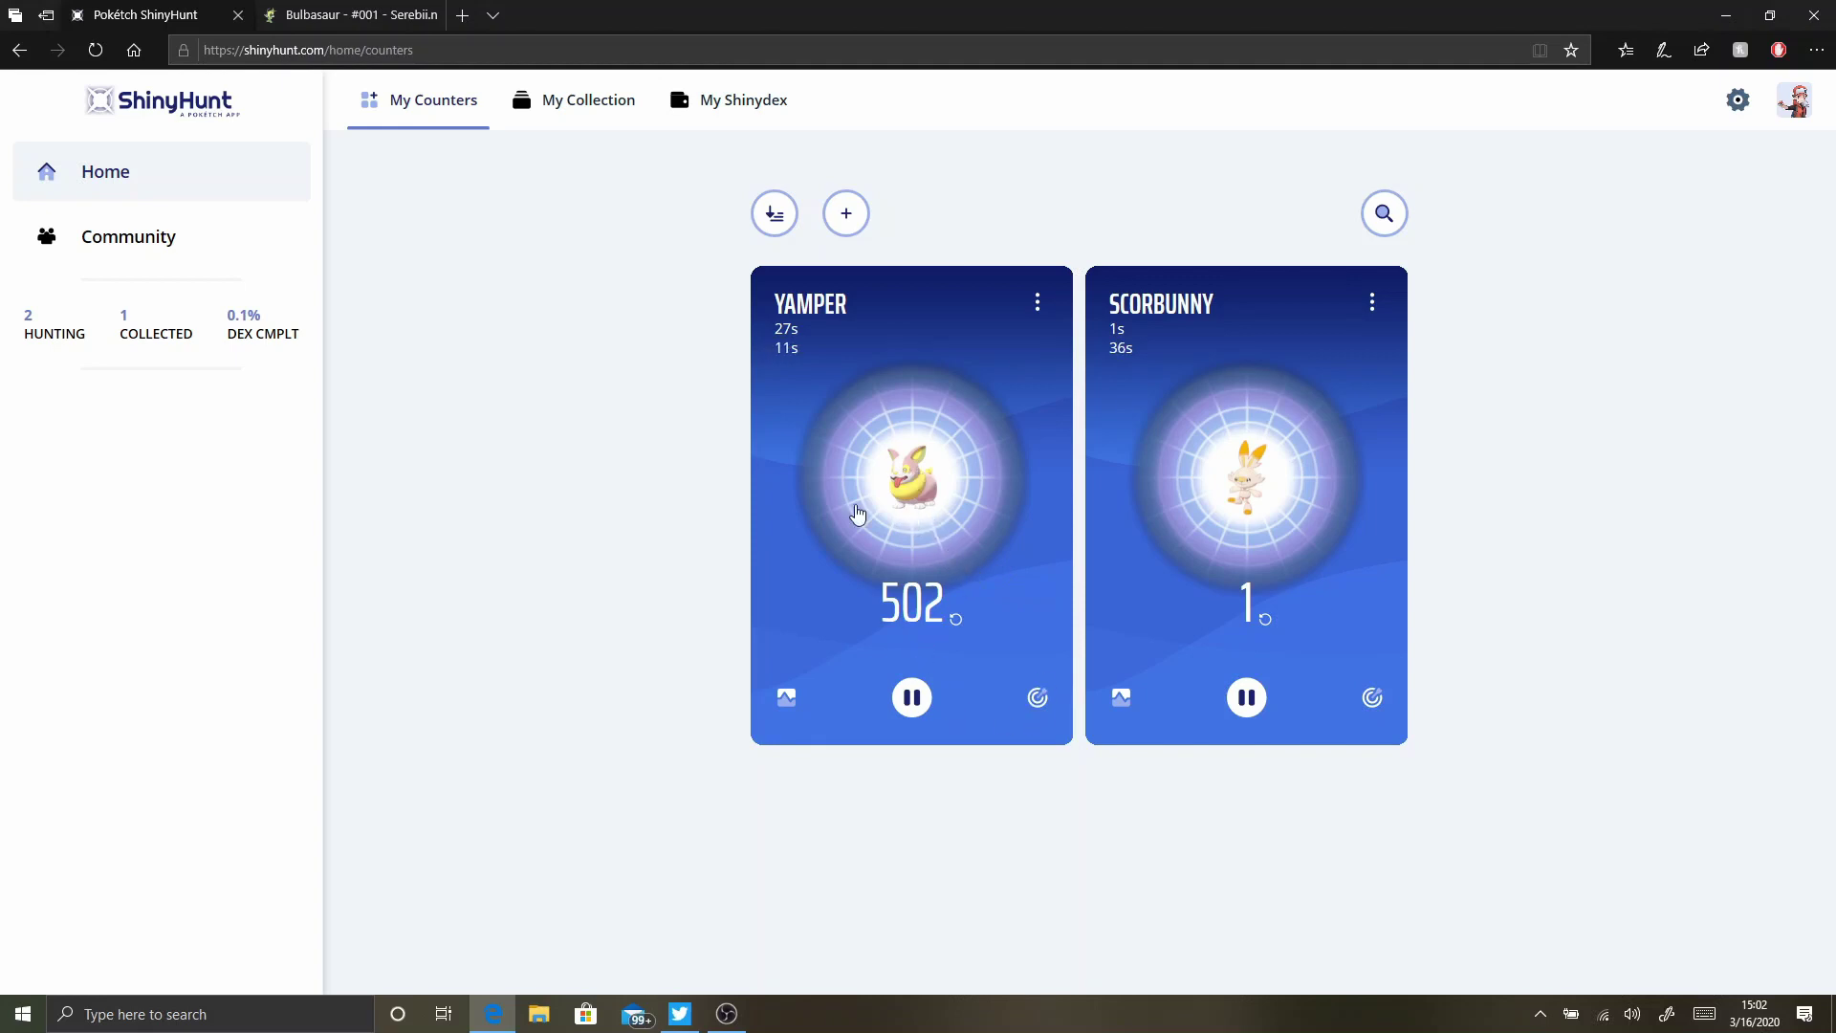
left_click(907, 444)
- Change the Pokémon in the Yamper hunt's completion summary to Rookidee, and close the summary without collecting it
left_click(1037, 698)
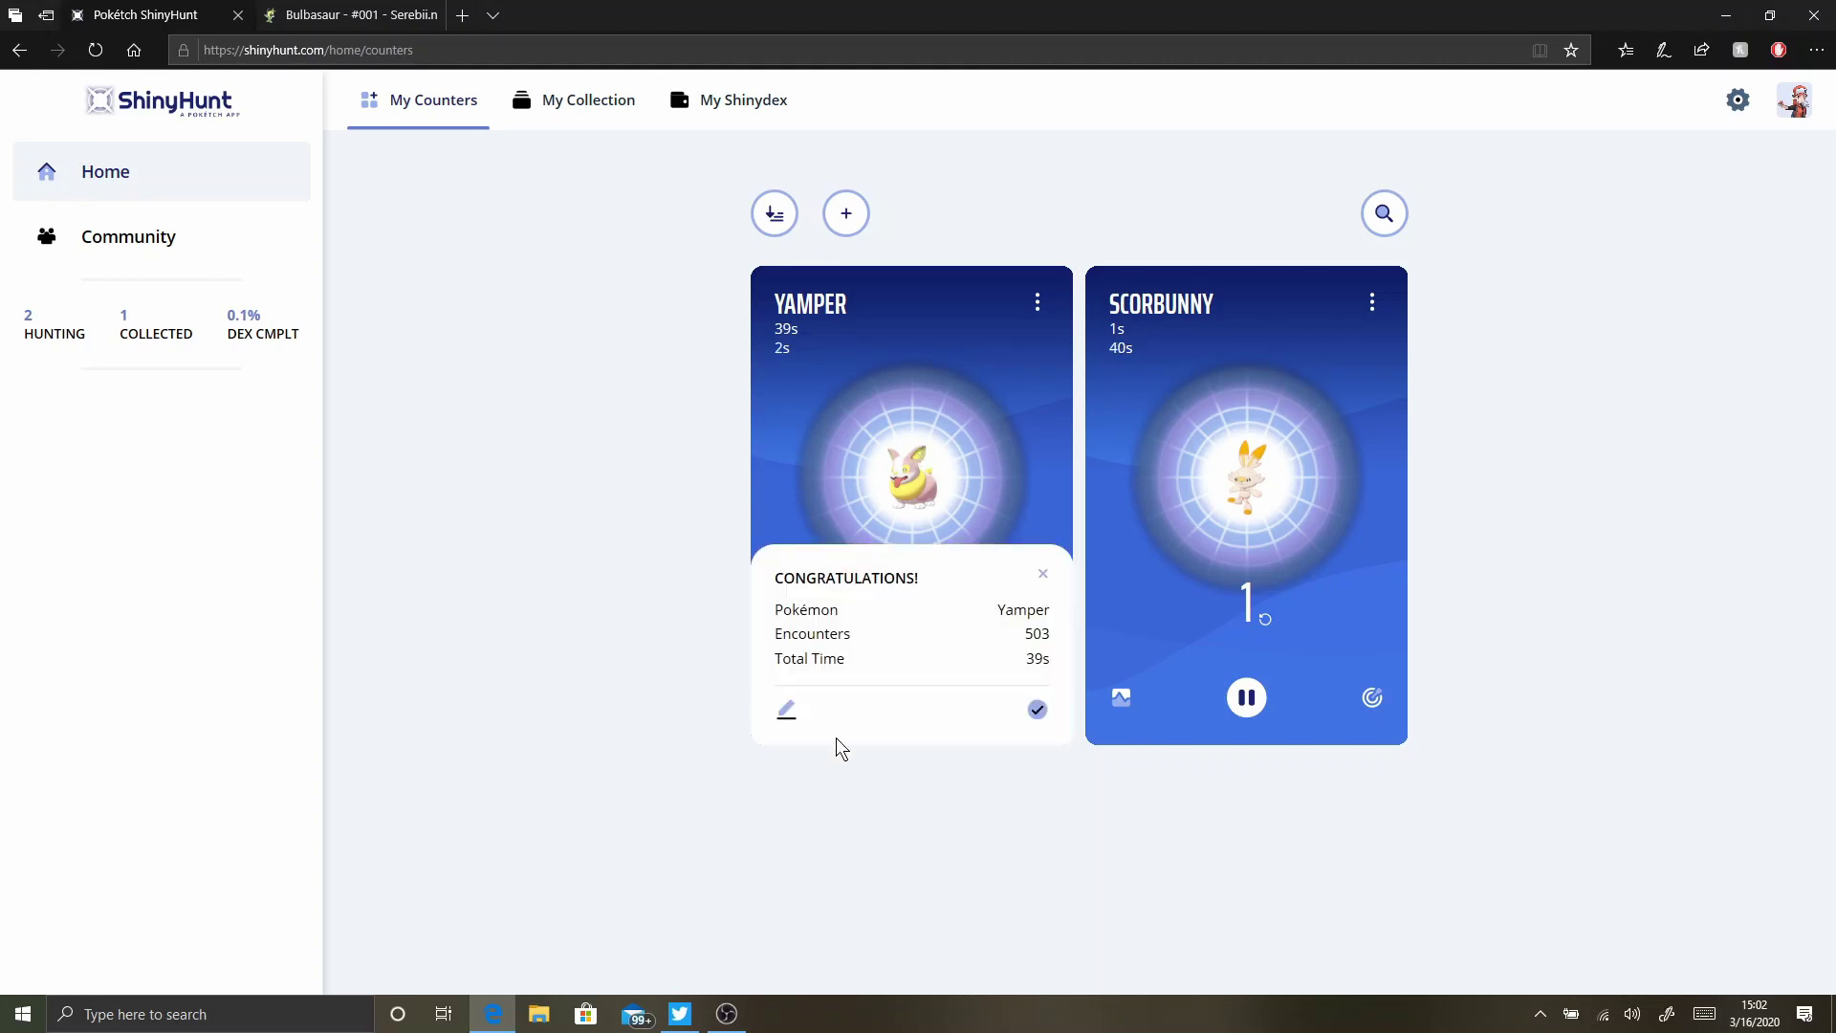
left_click(789, 711)
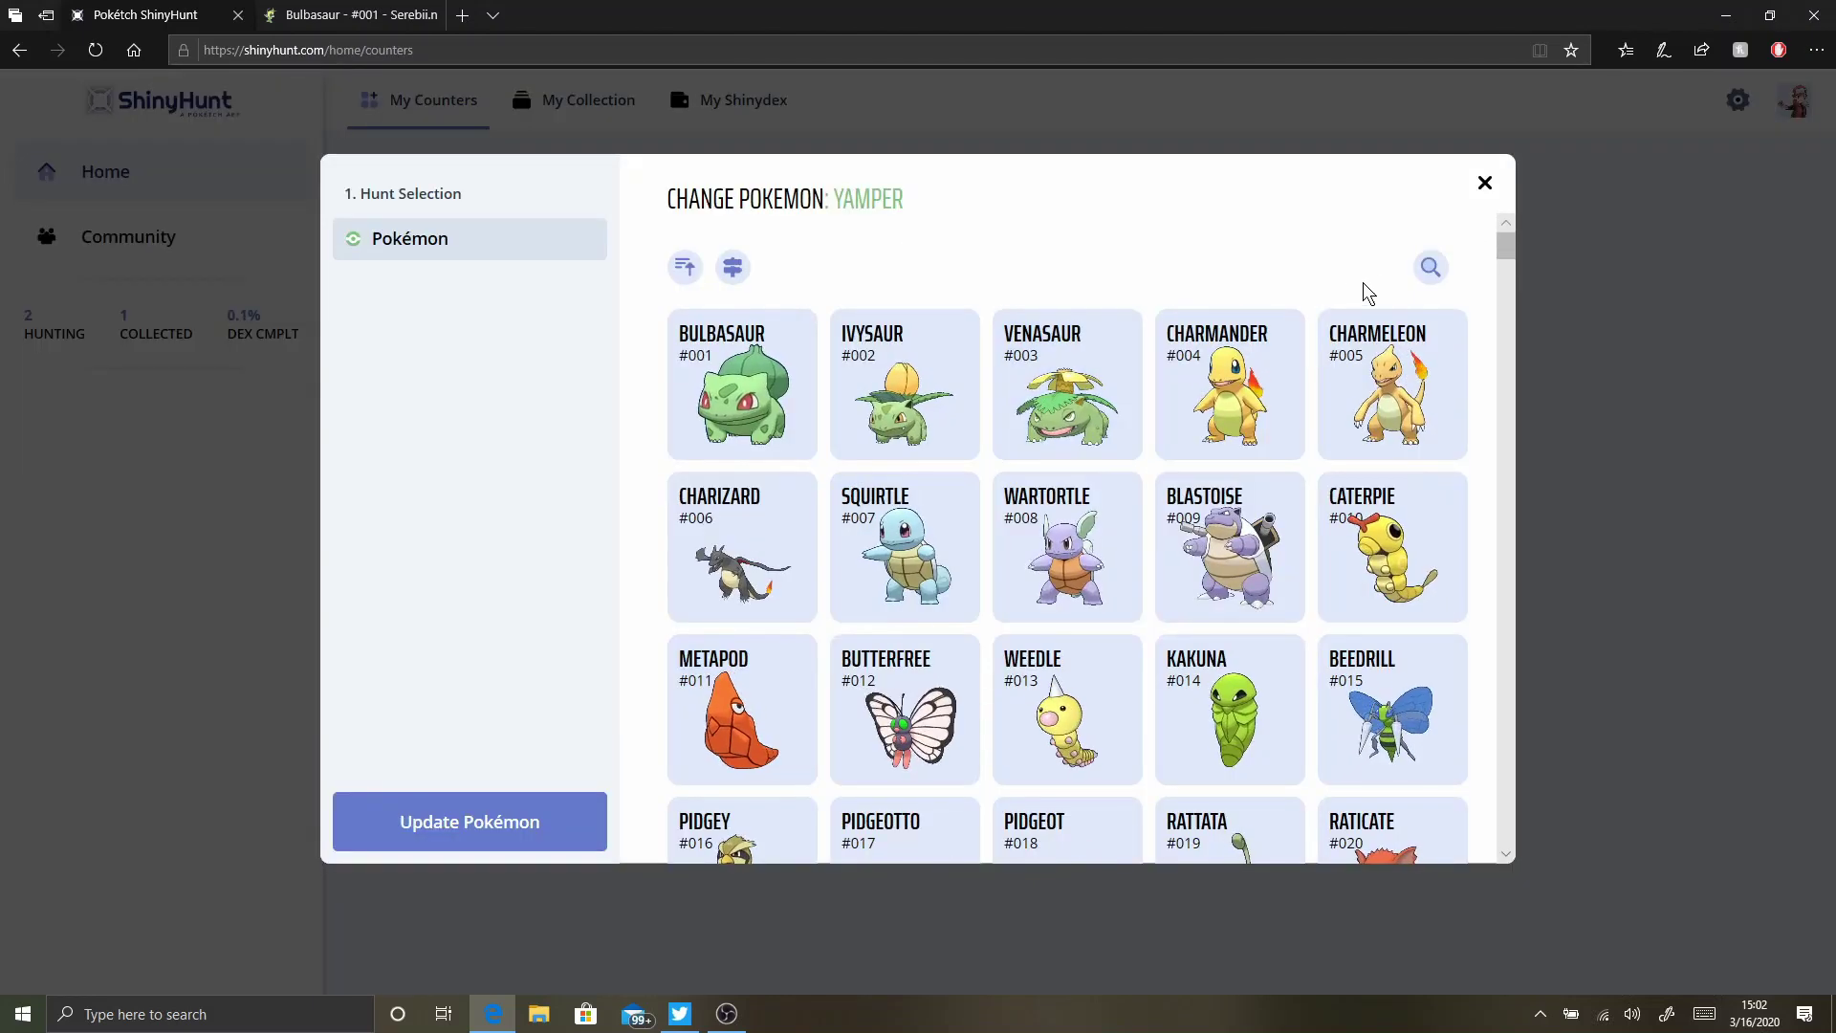
left_click(1432, 270)
left_click(1306, 268)
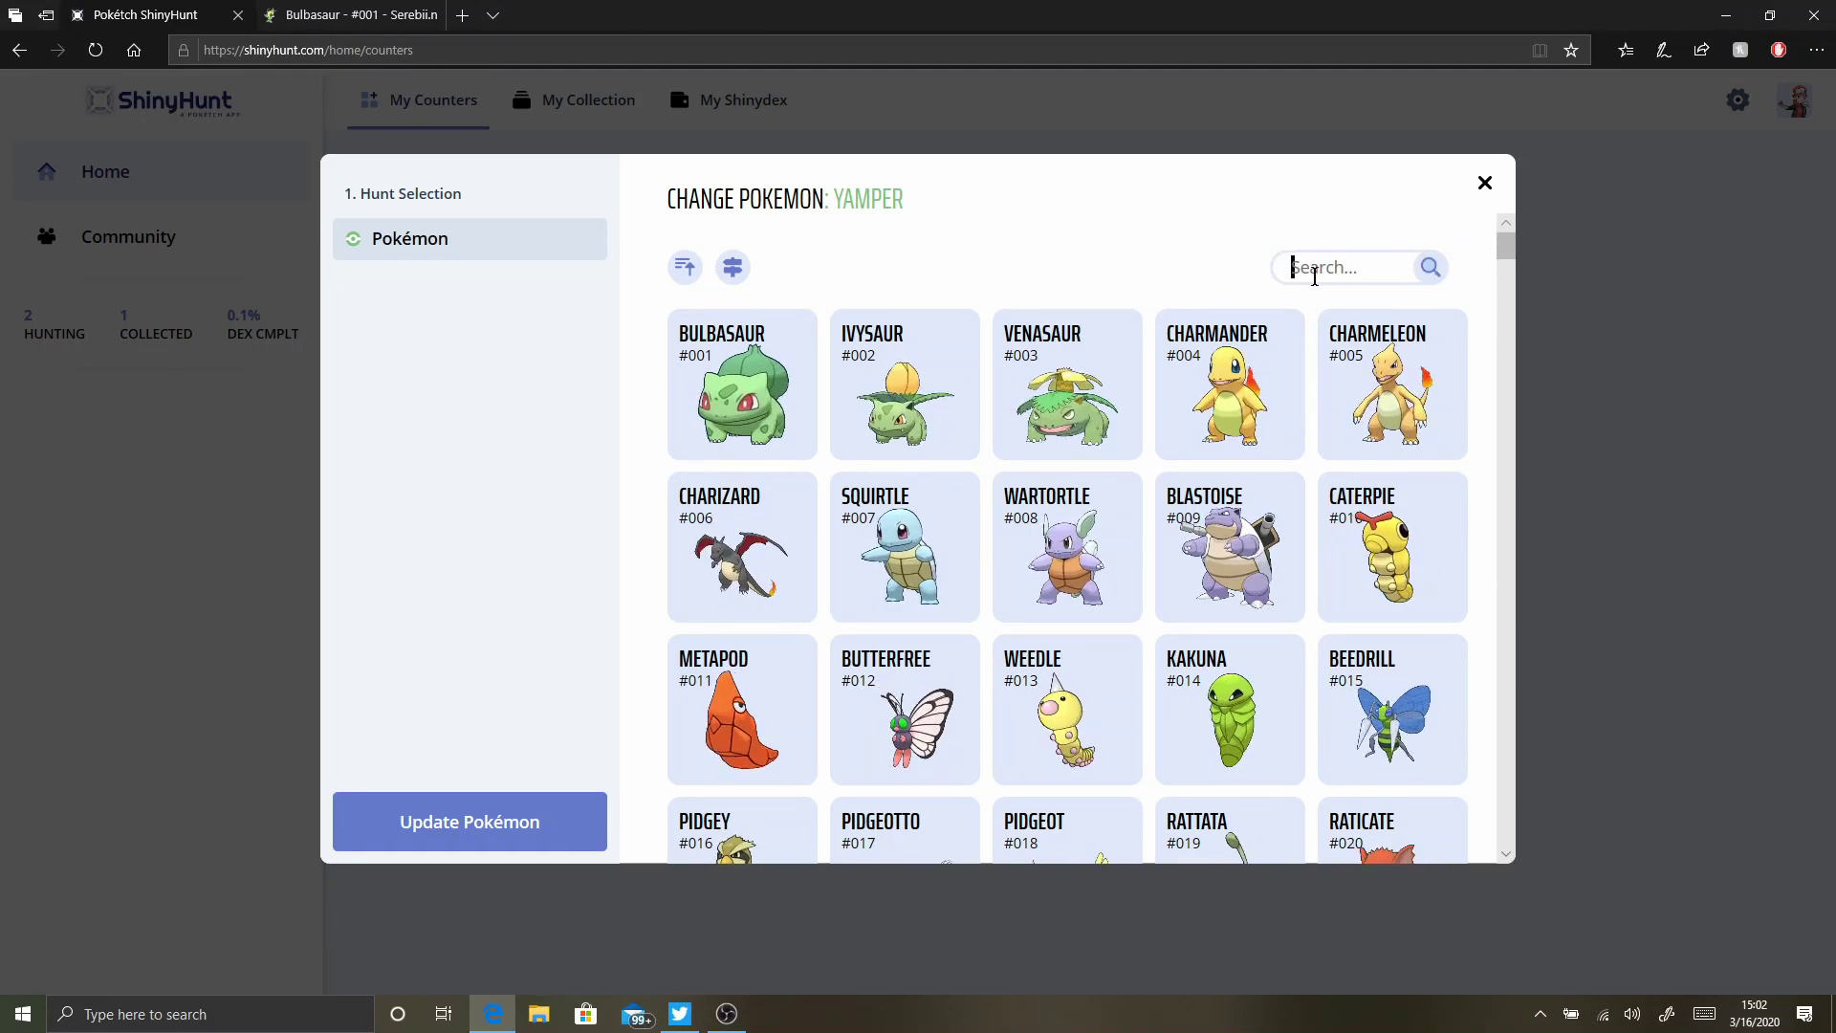
type("rookie")
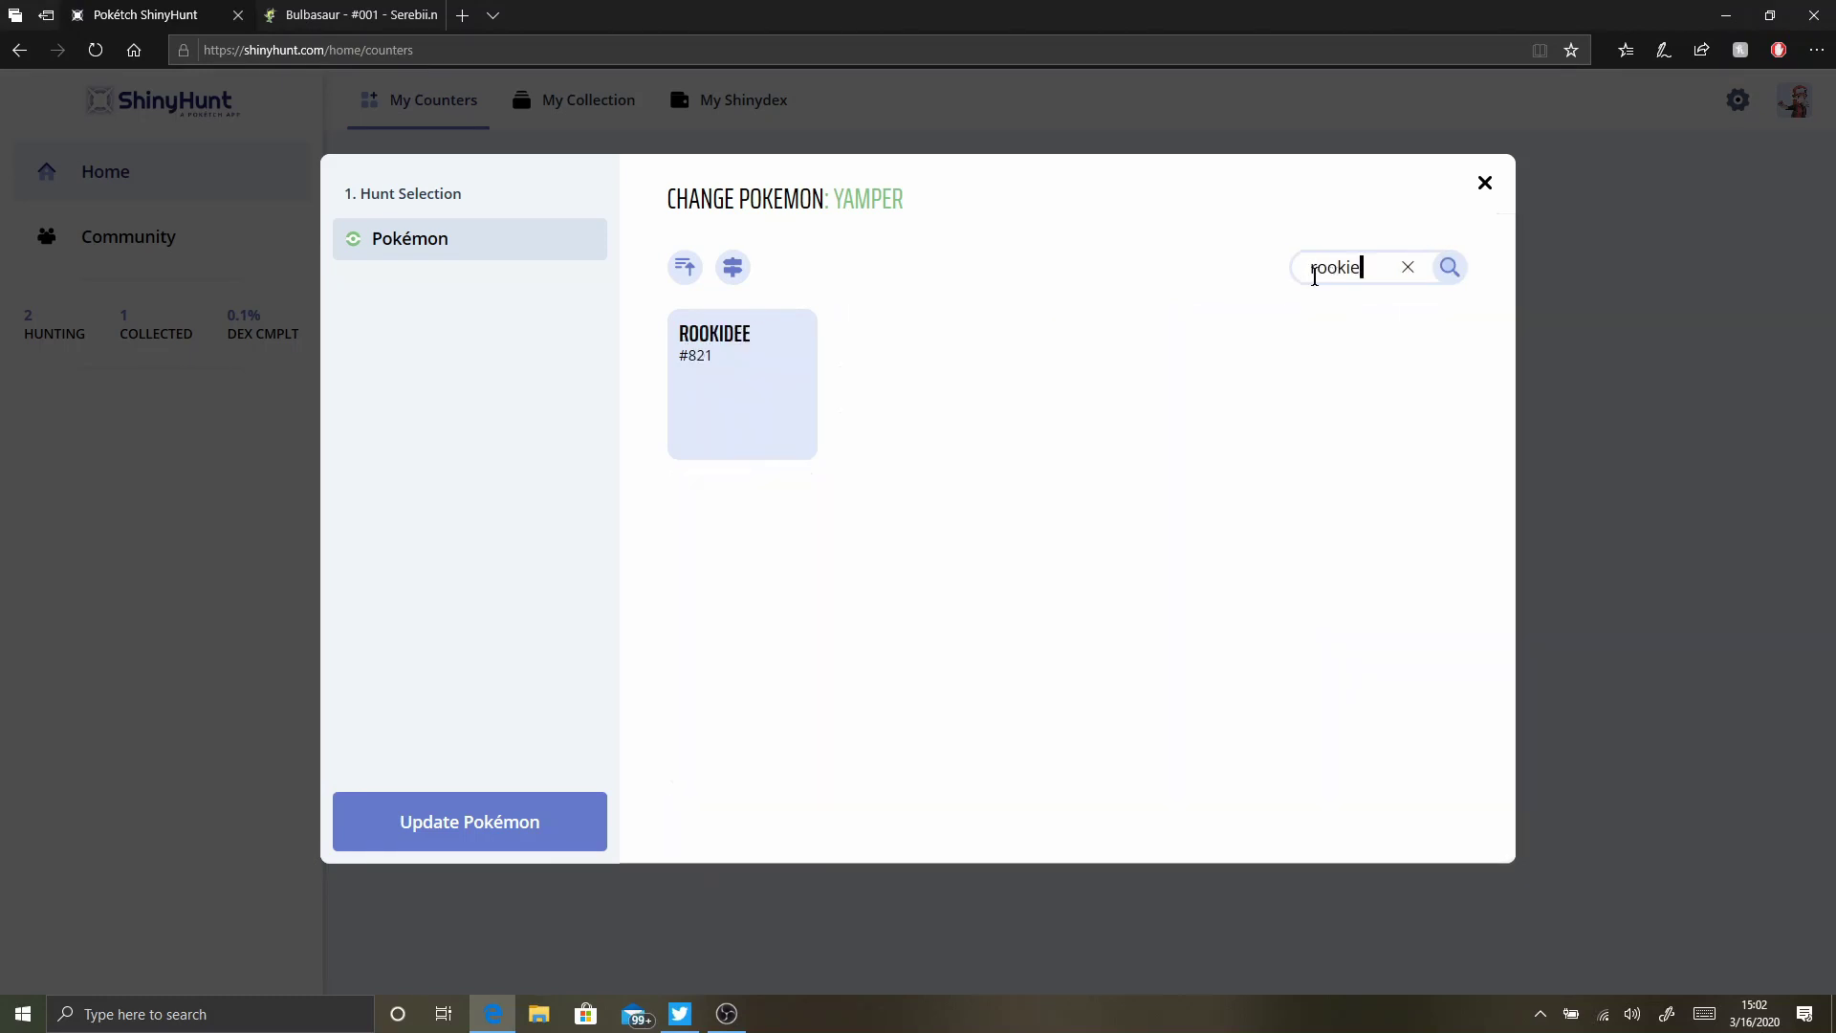
key("BackSpace")
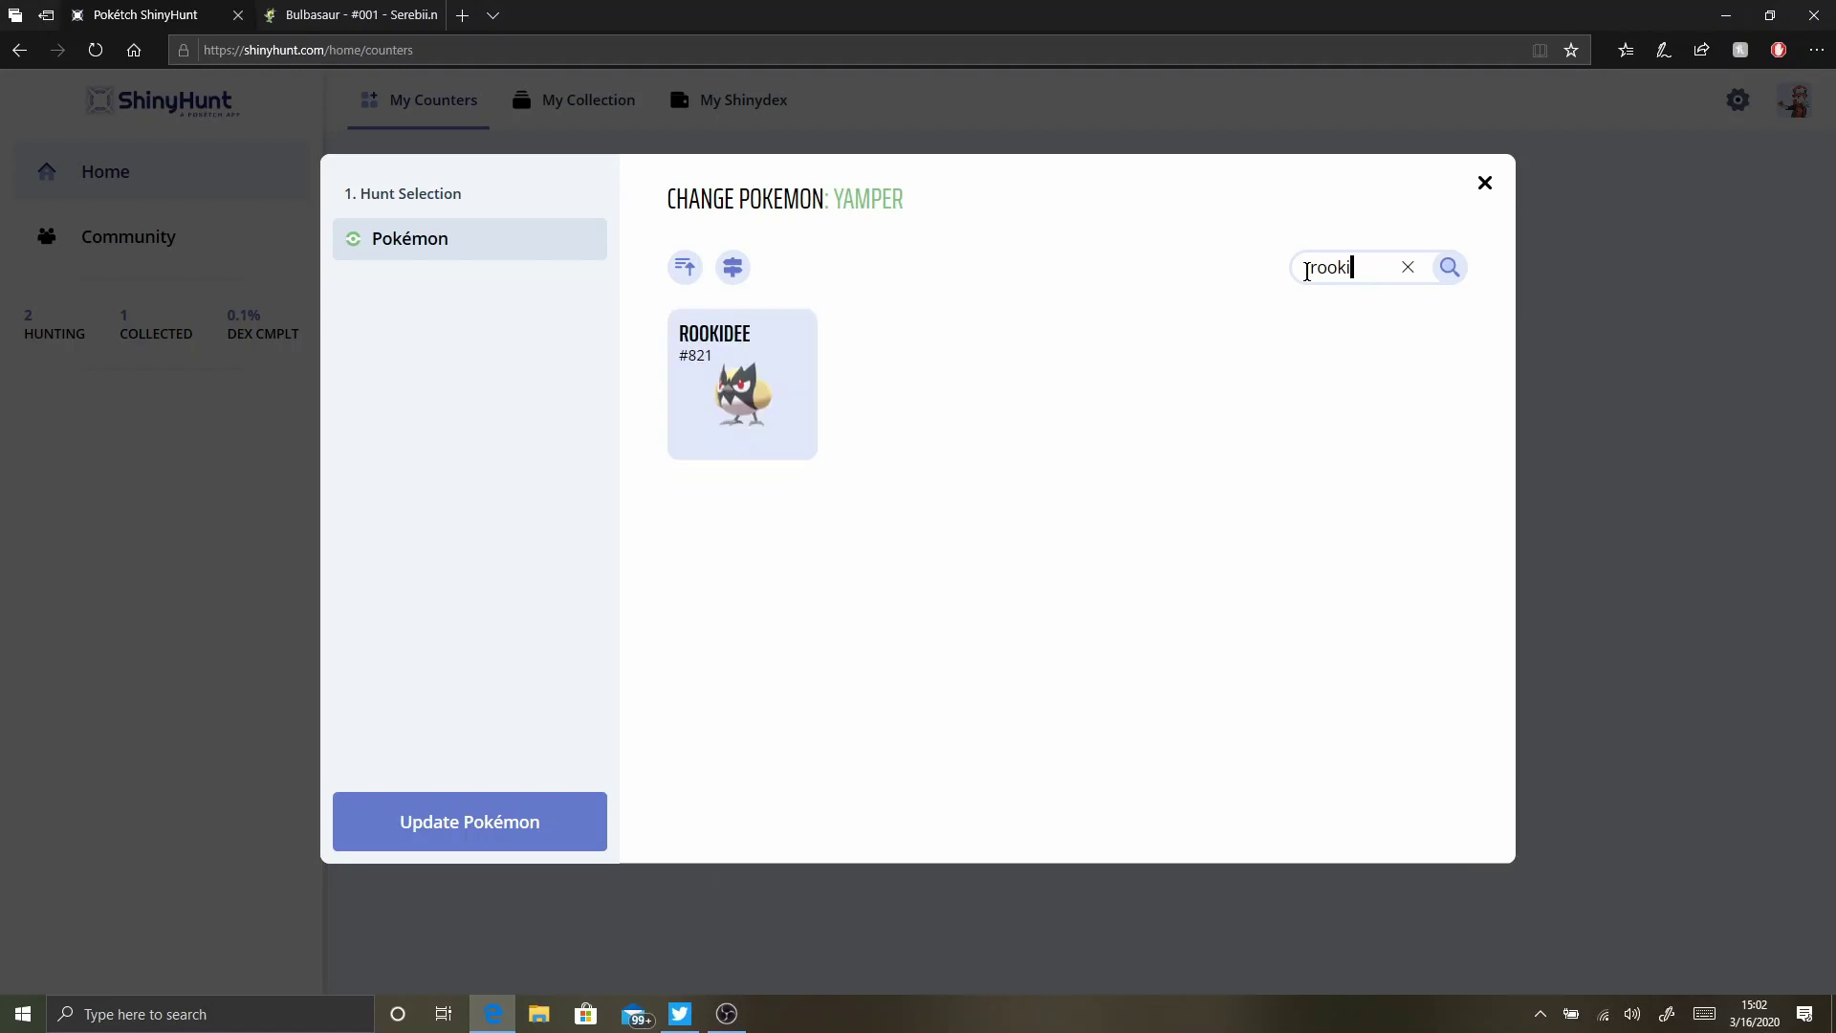
left_click(707, 416)
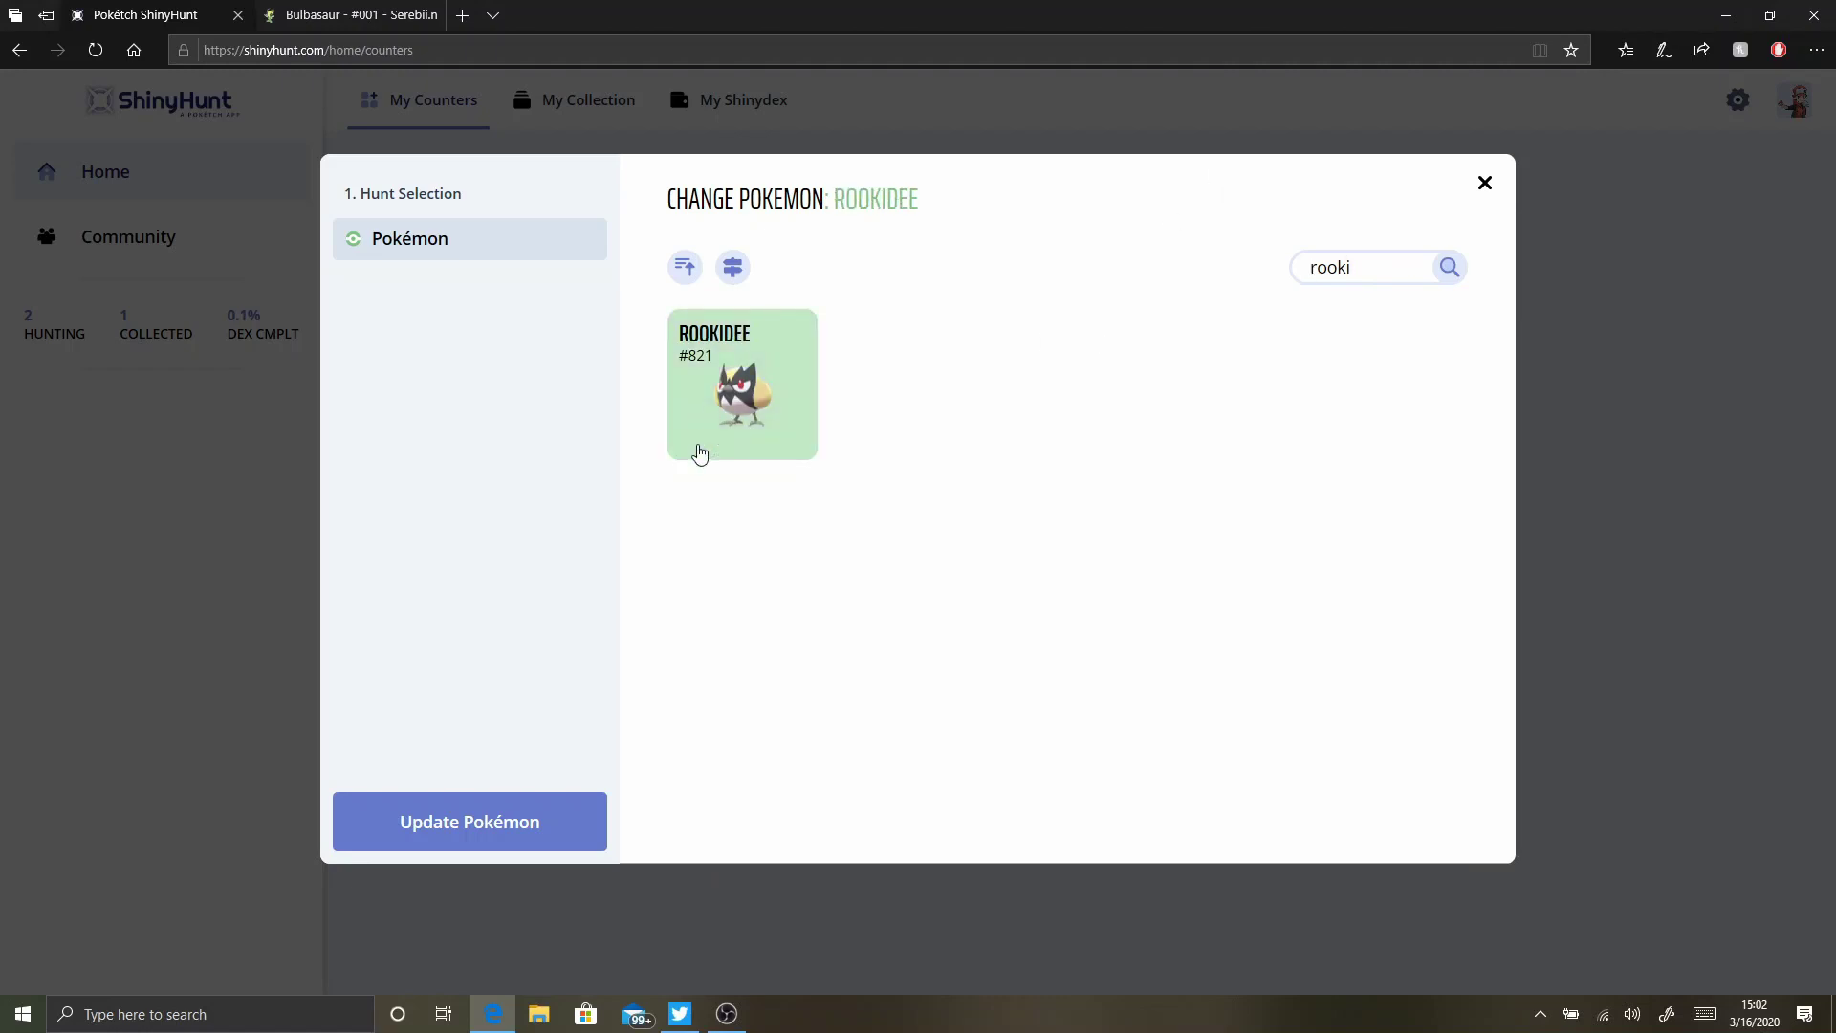
left_click(496, 820)
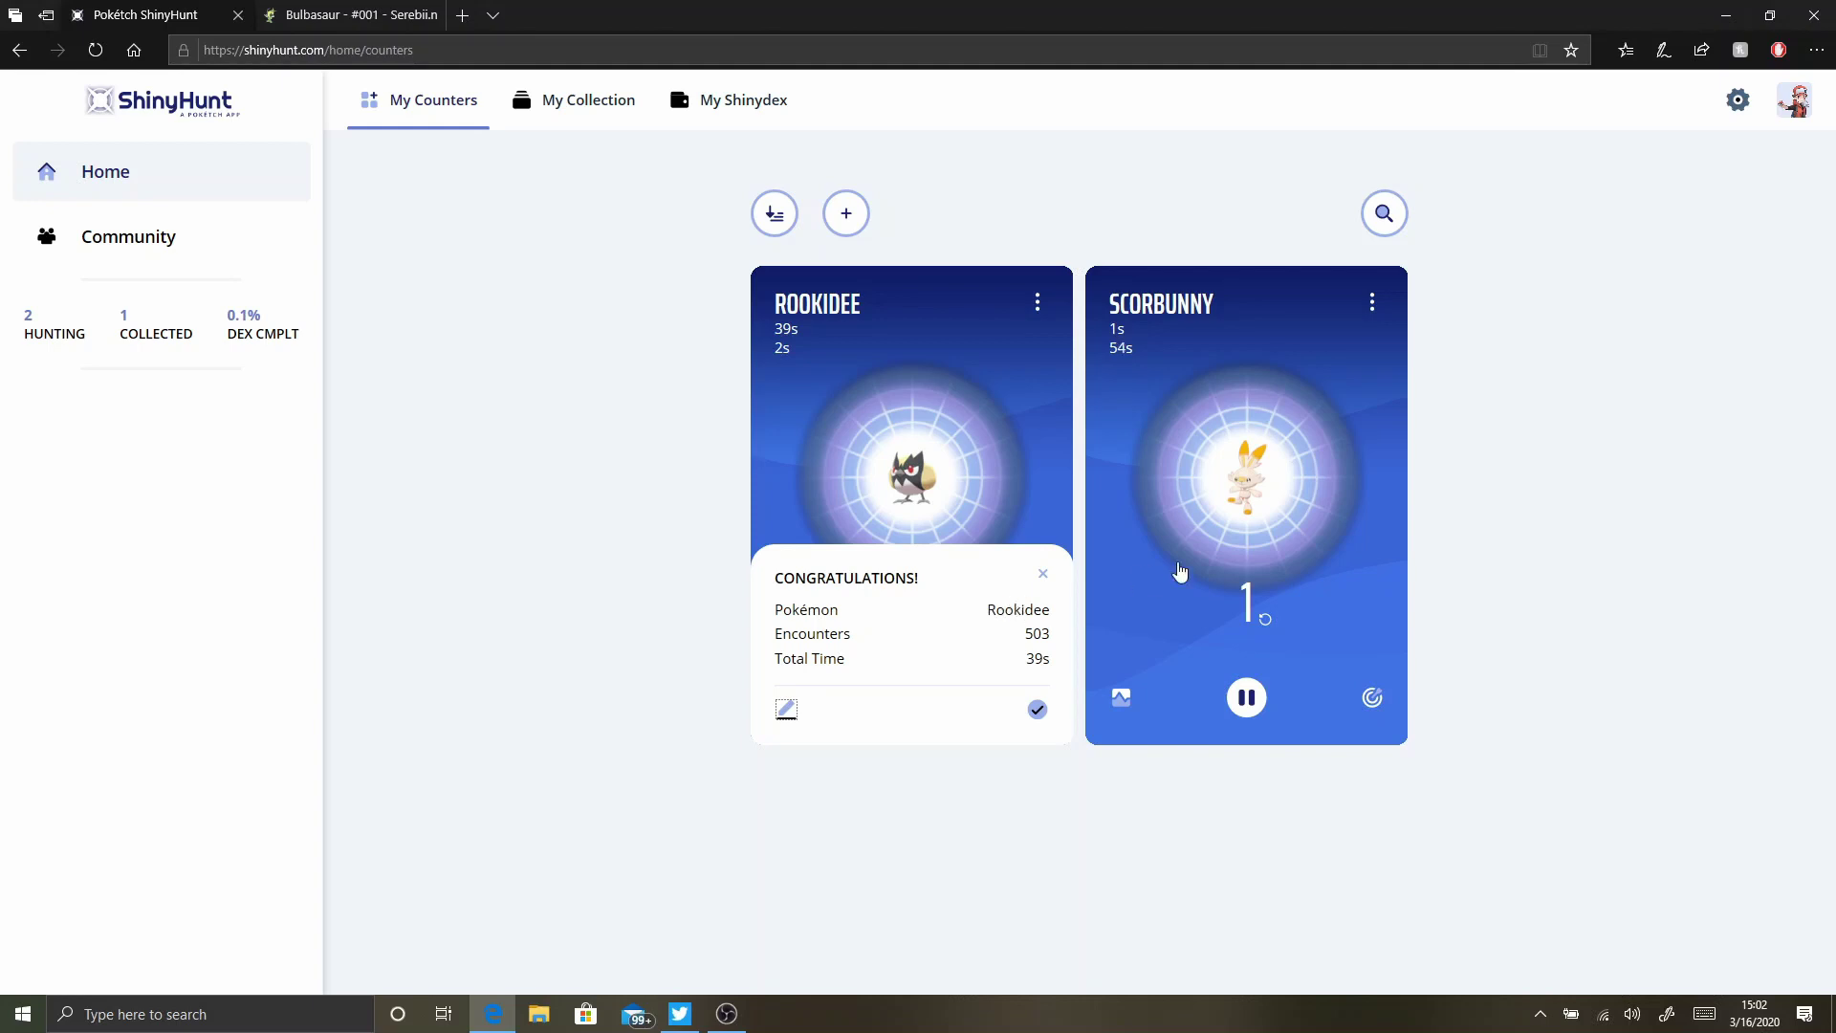
left_click(1042, 576)
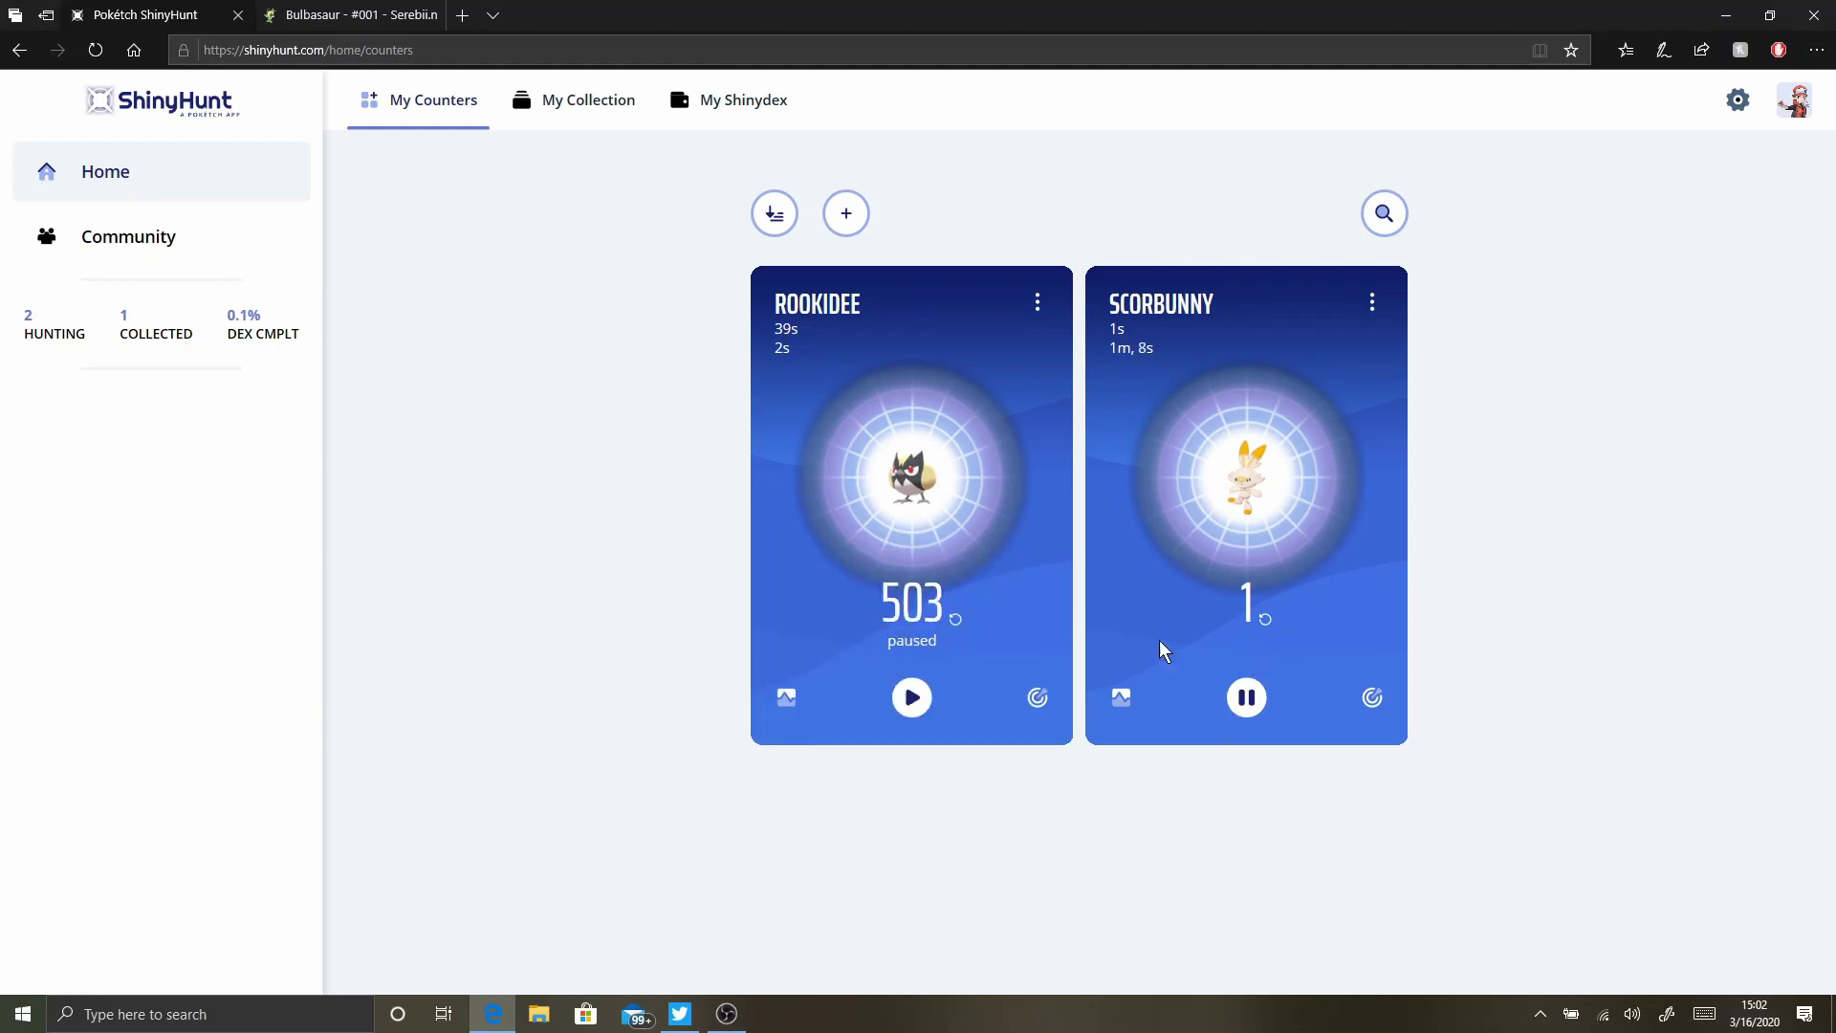
- Pause the Scorbunny timer, and check the collection before returning to the counters
left_click(1240, 697)
left_click(588, 101)
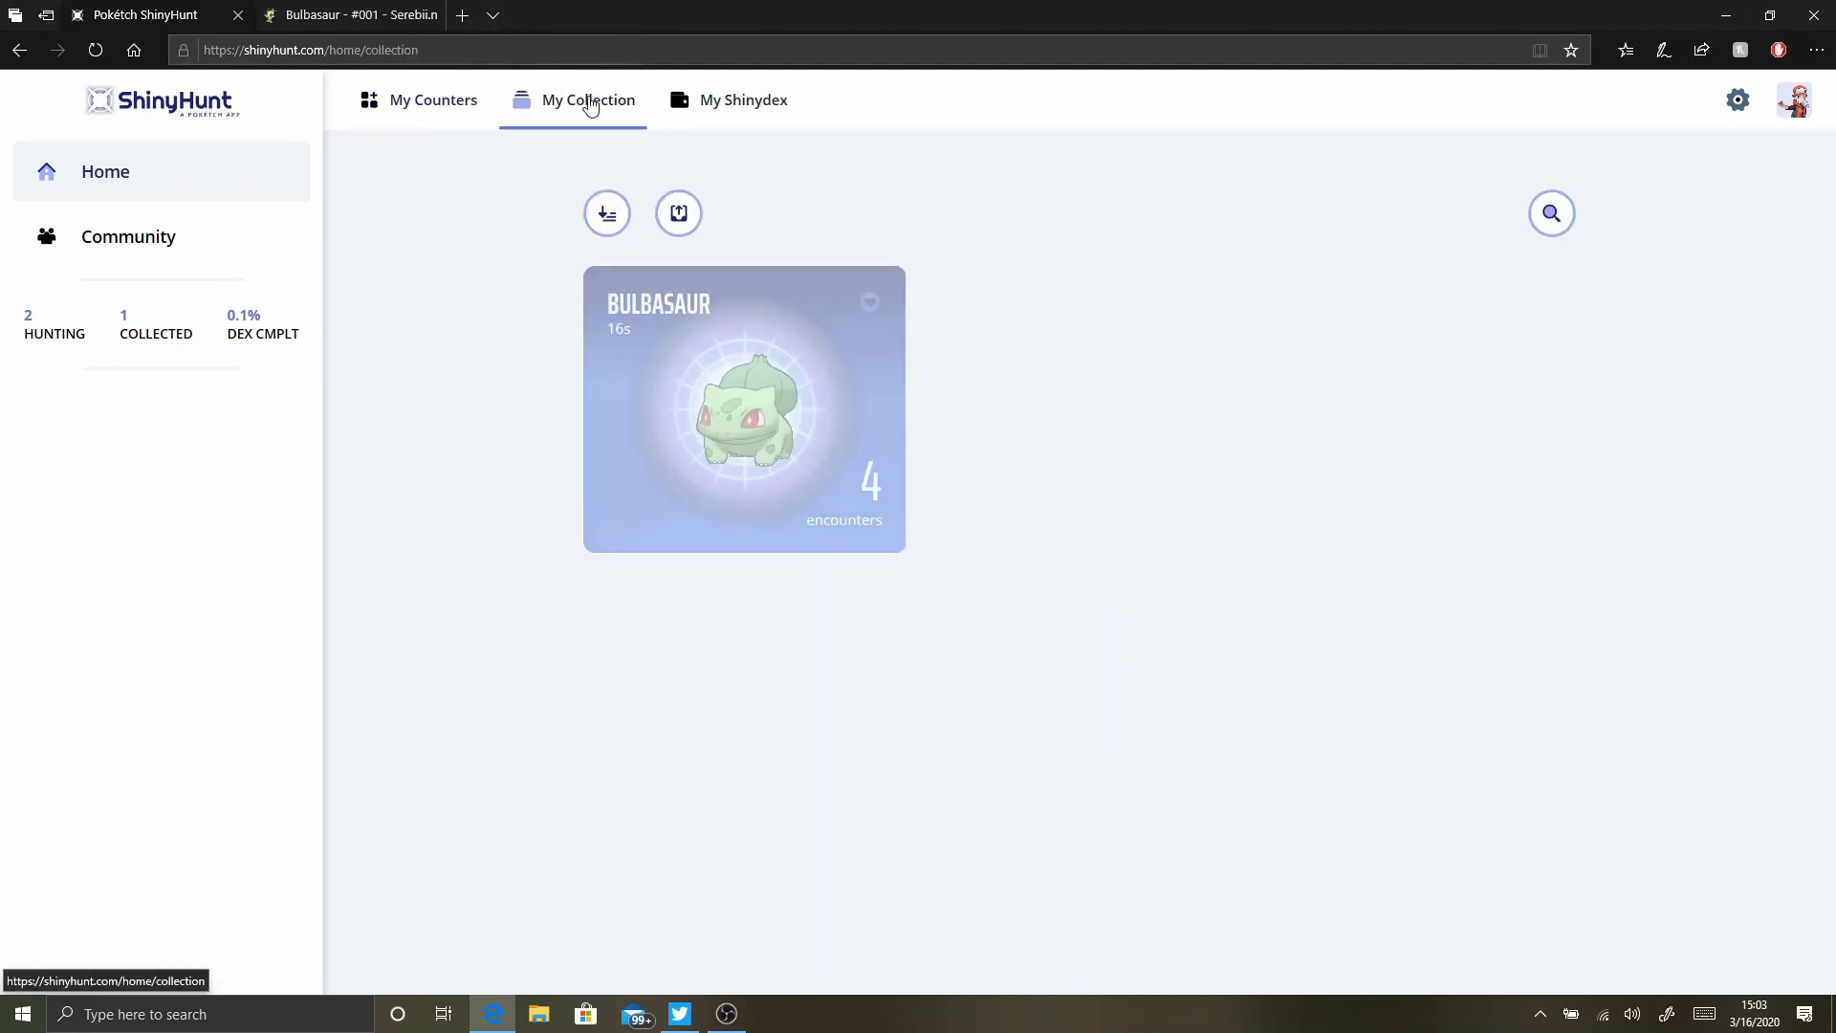
left_click(451, 104)
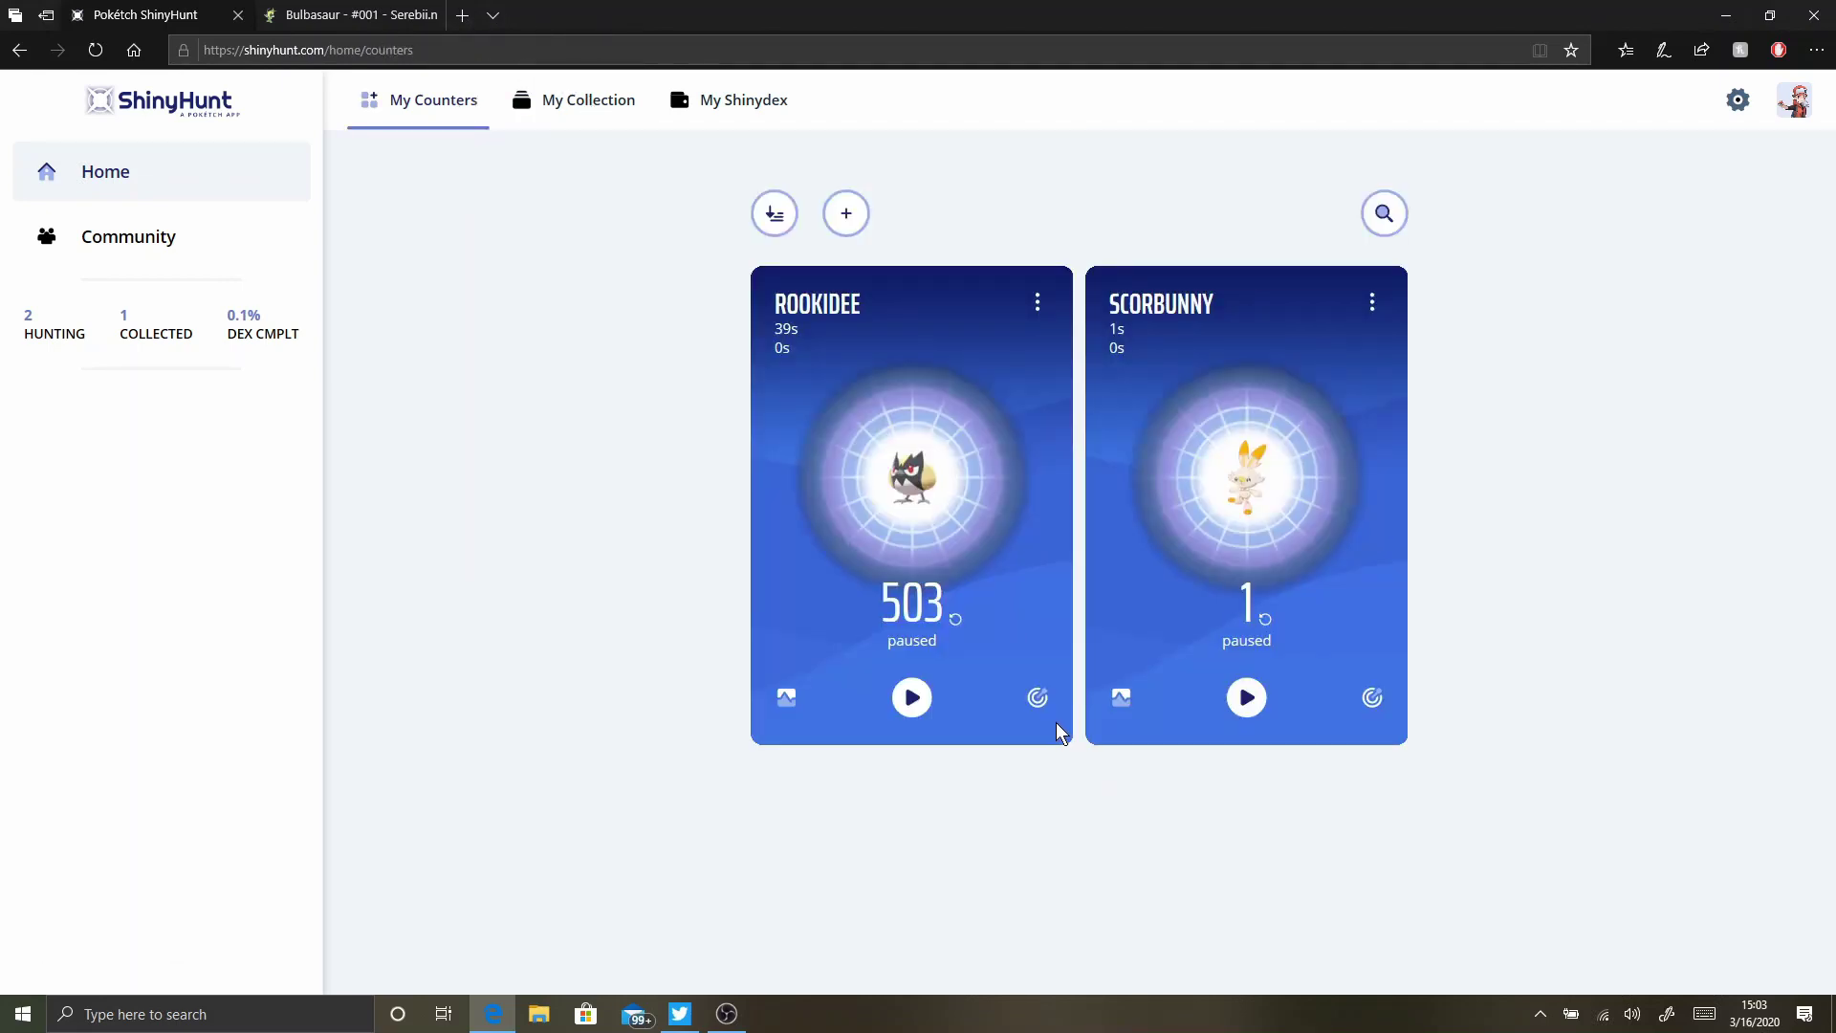
- Complete the Rookidee hunt and view it in the collection
left_click(1041, 701)
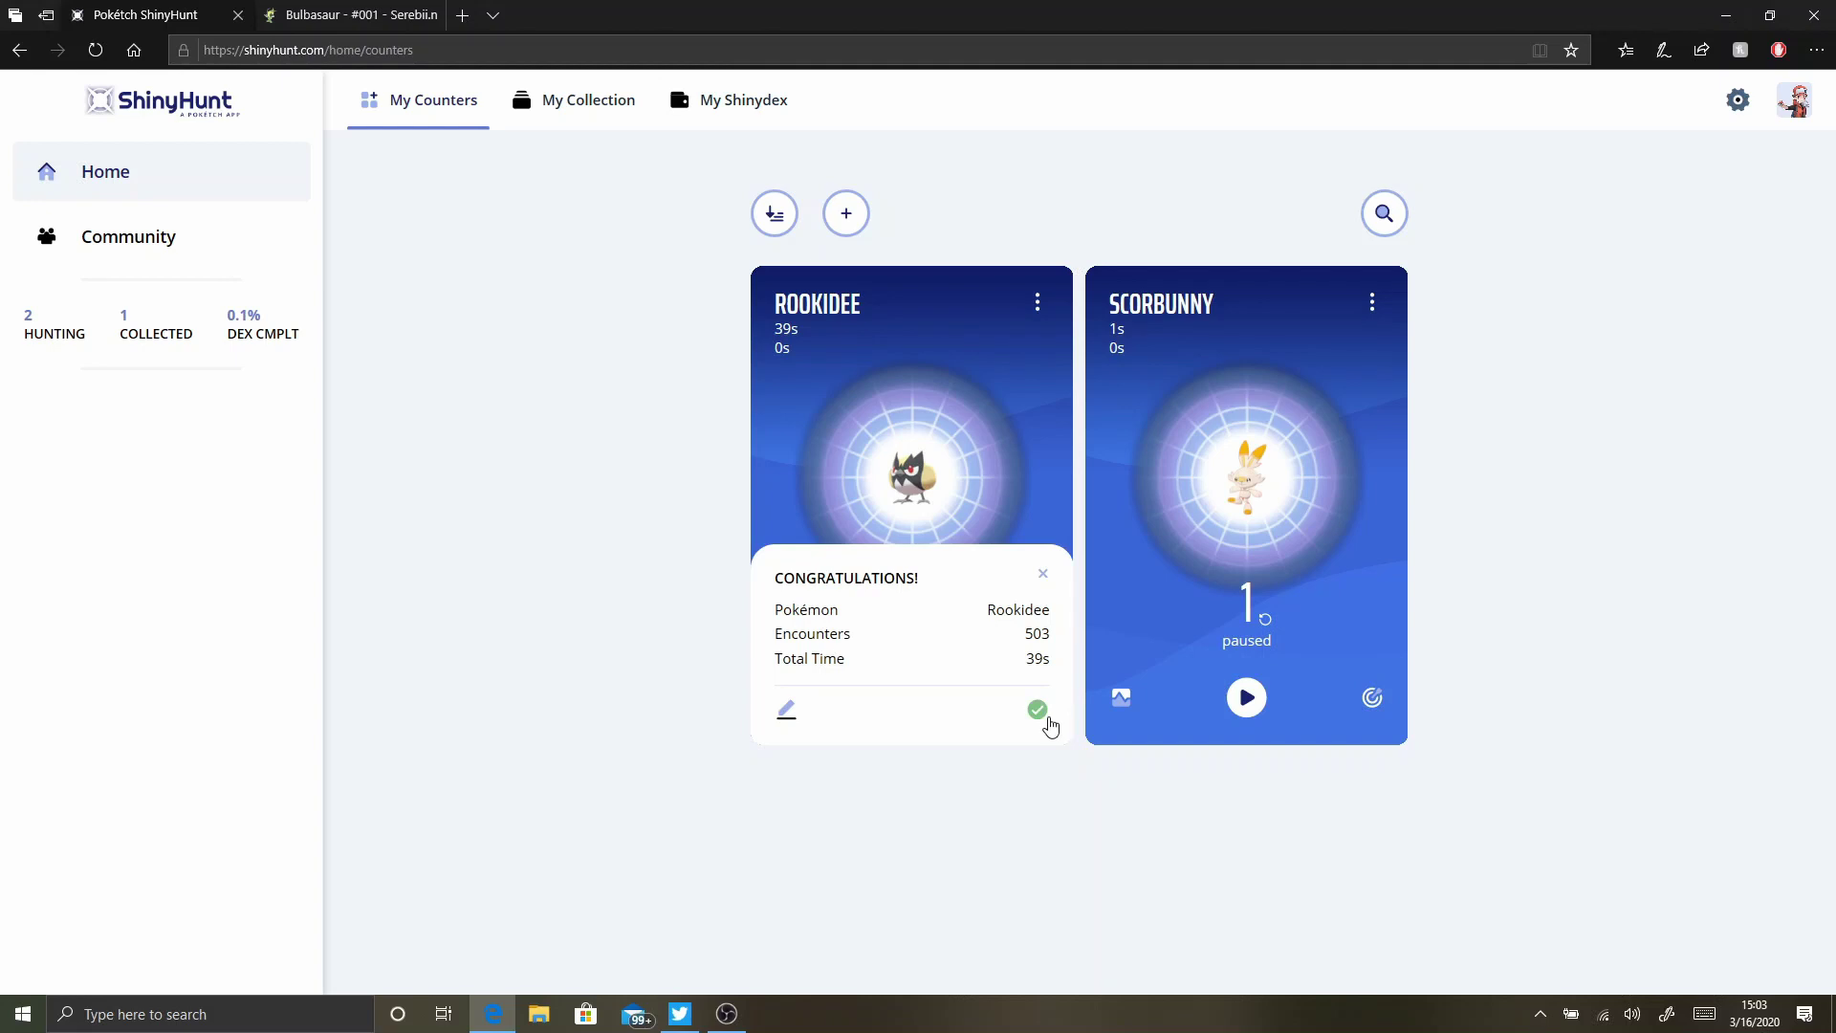
left_click(1049, 717)
left_click(561, 113)
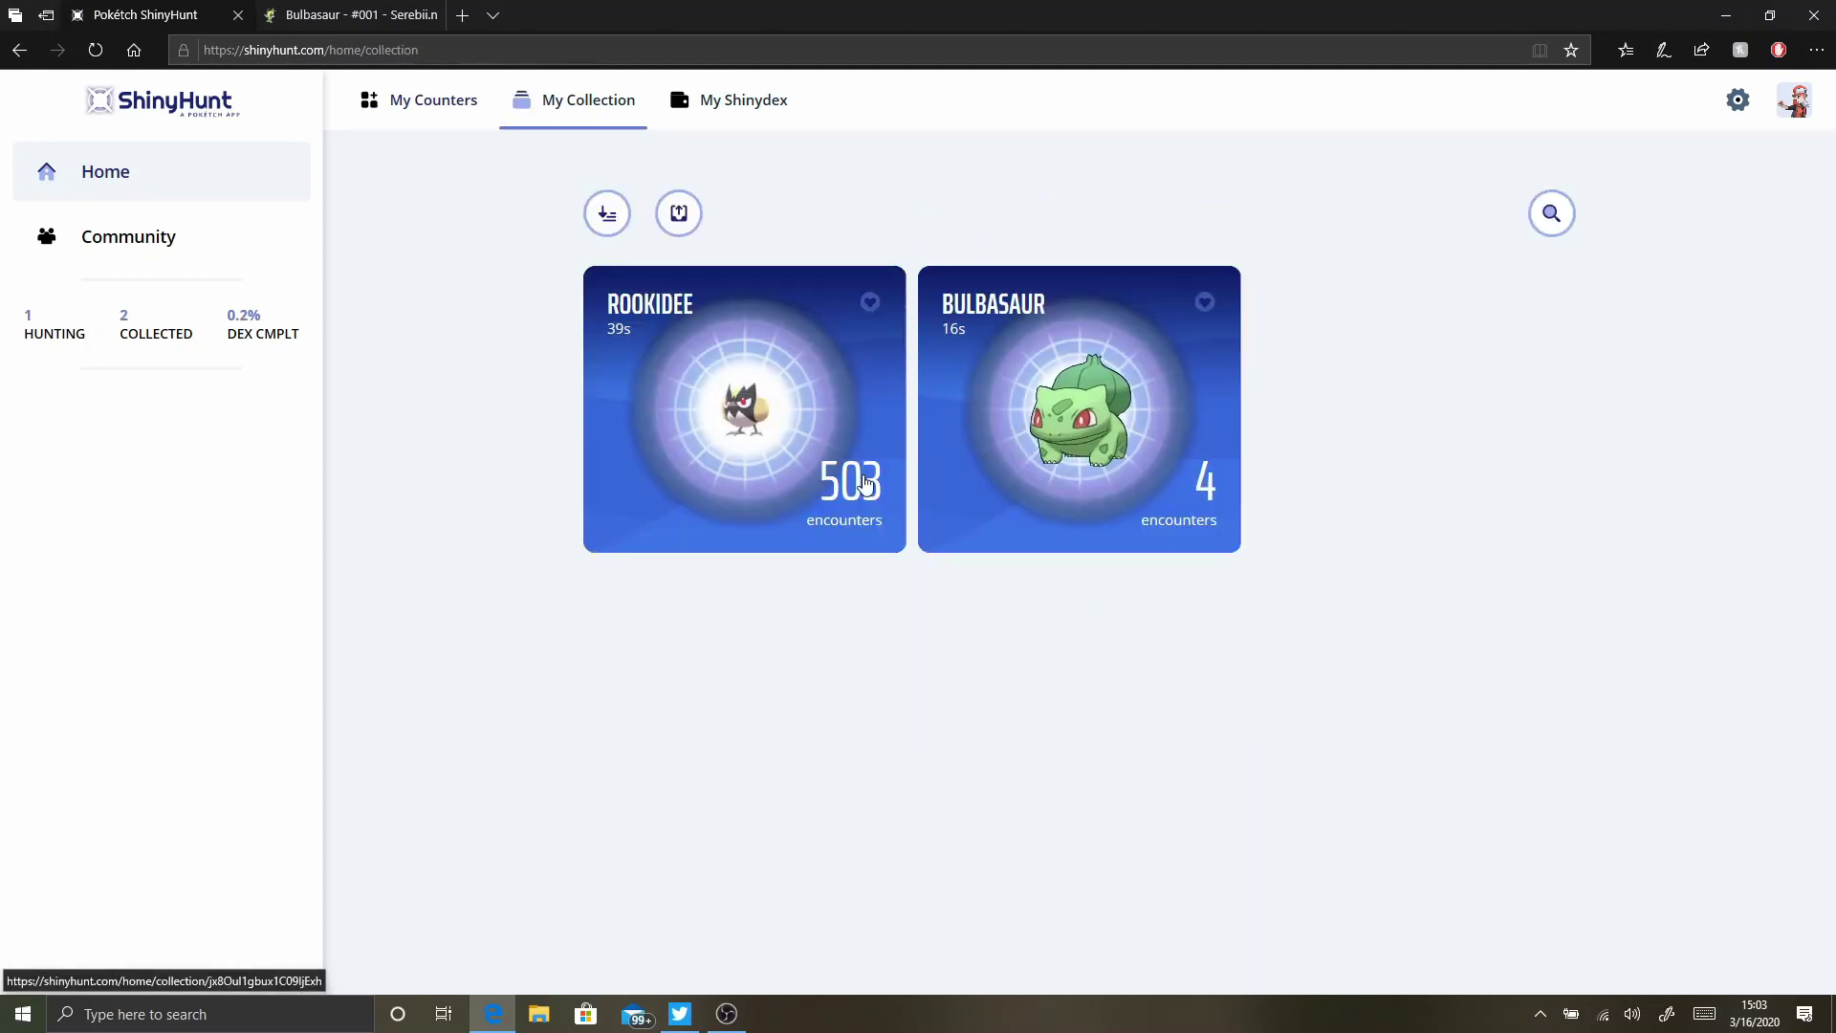
- Return to the counters and try the Encounters and Time Elapsed sort orders, finishing with Created
left_click(437, 113)
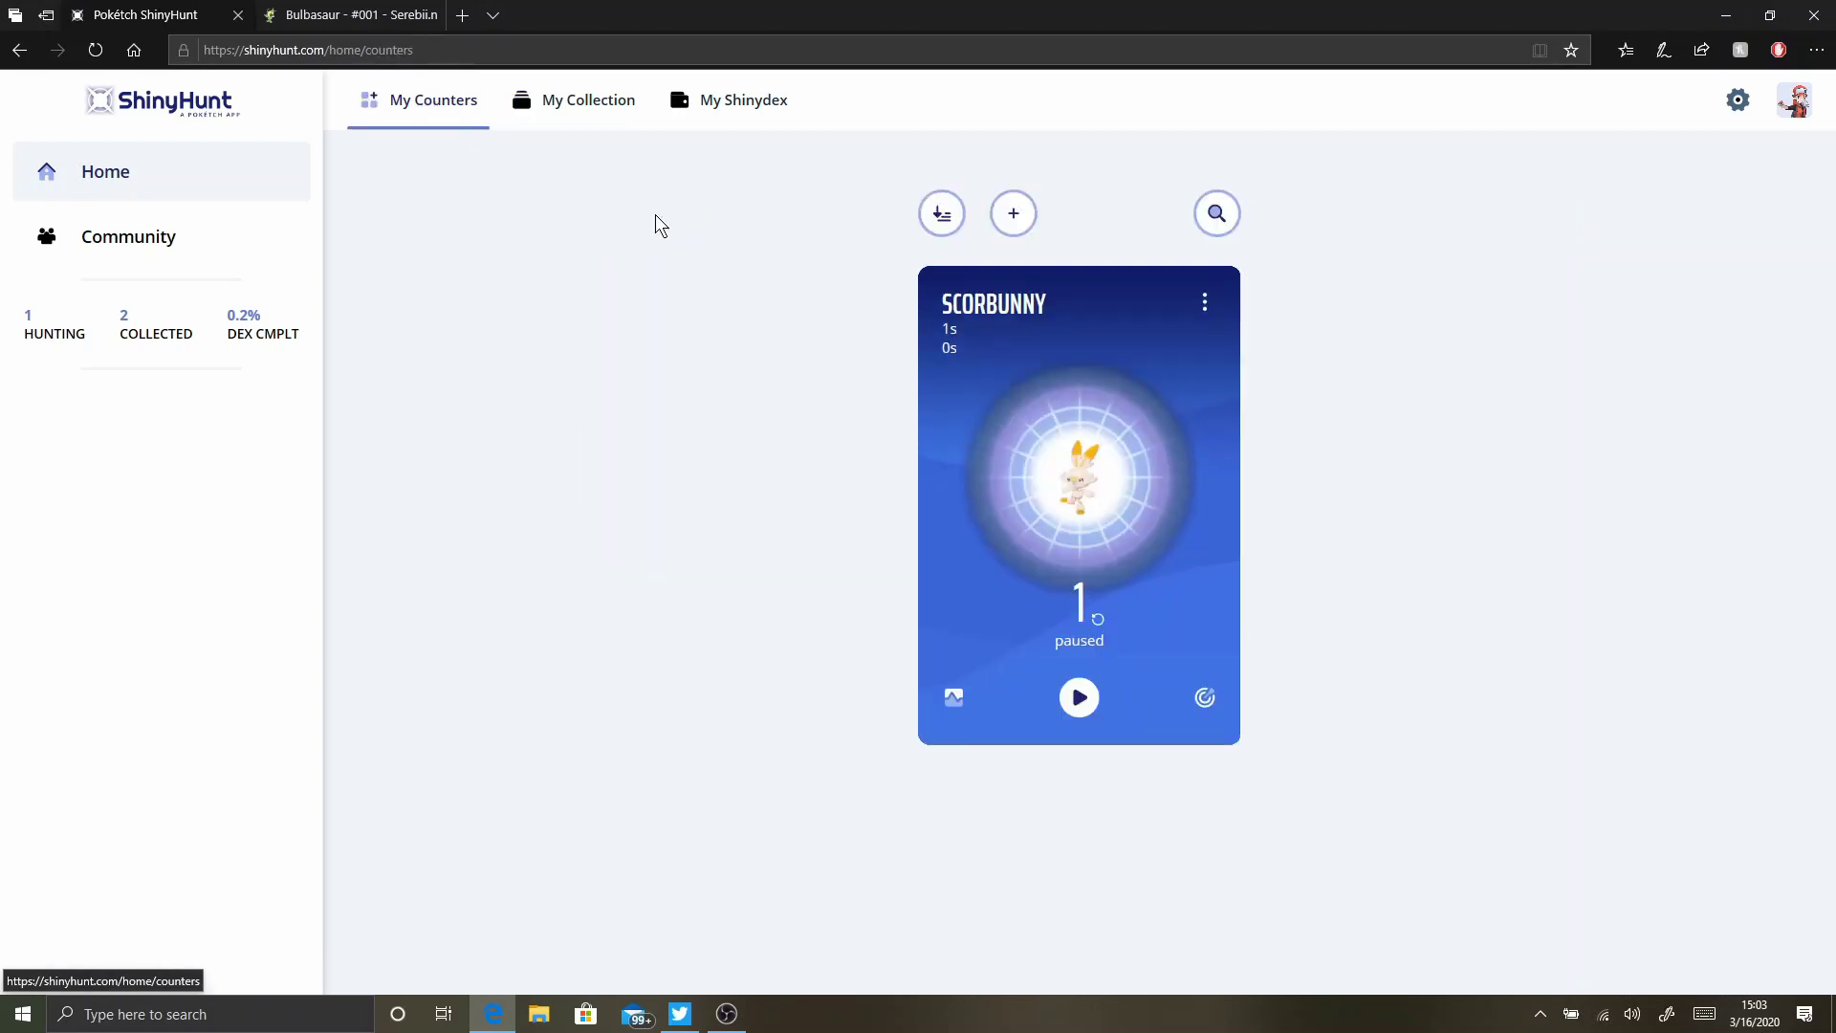
left_click(942, 218)
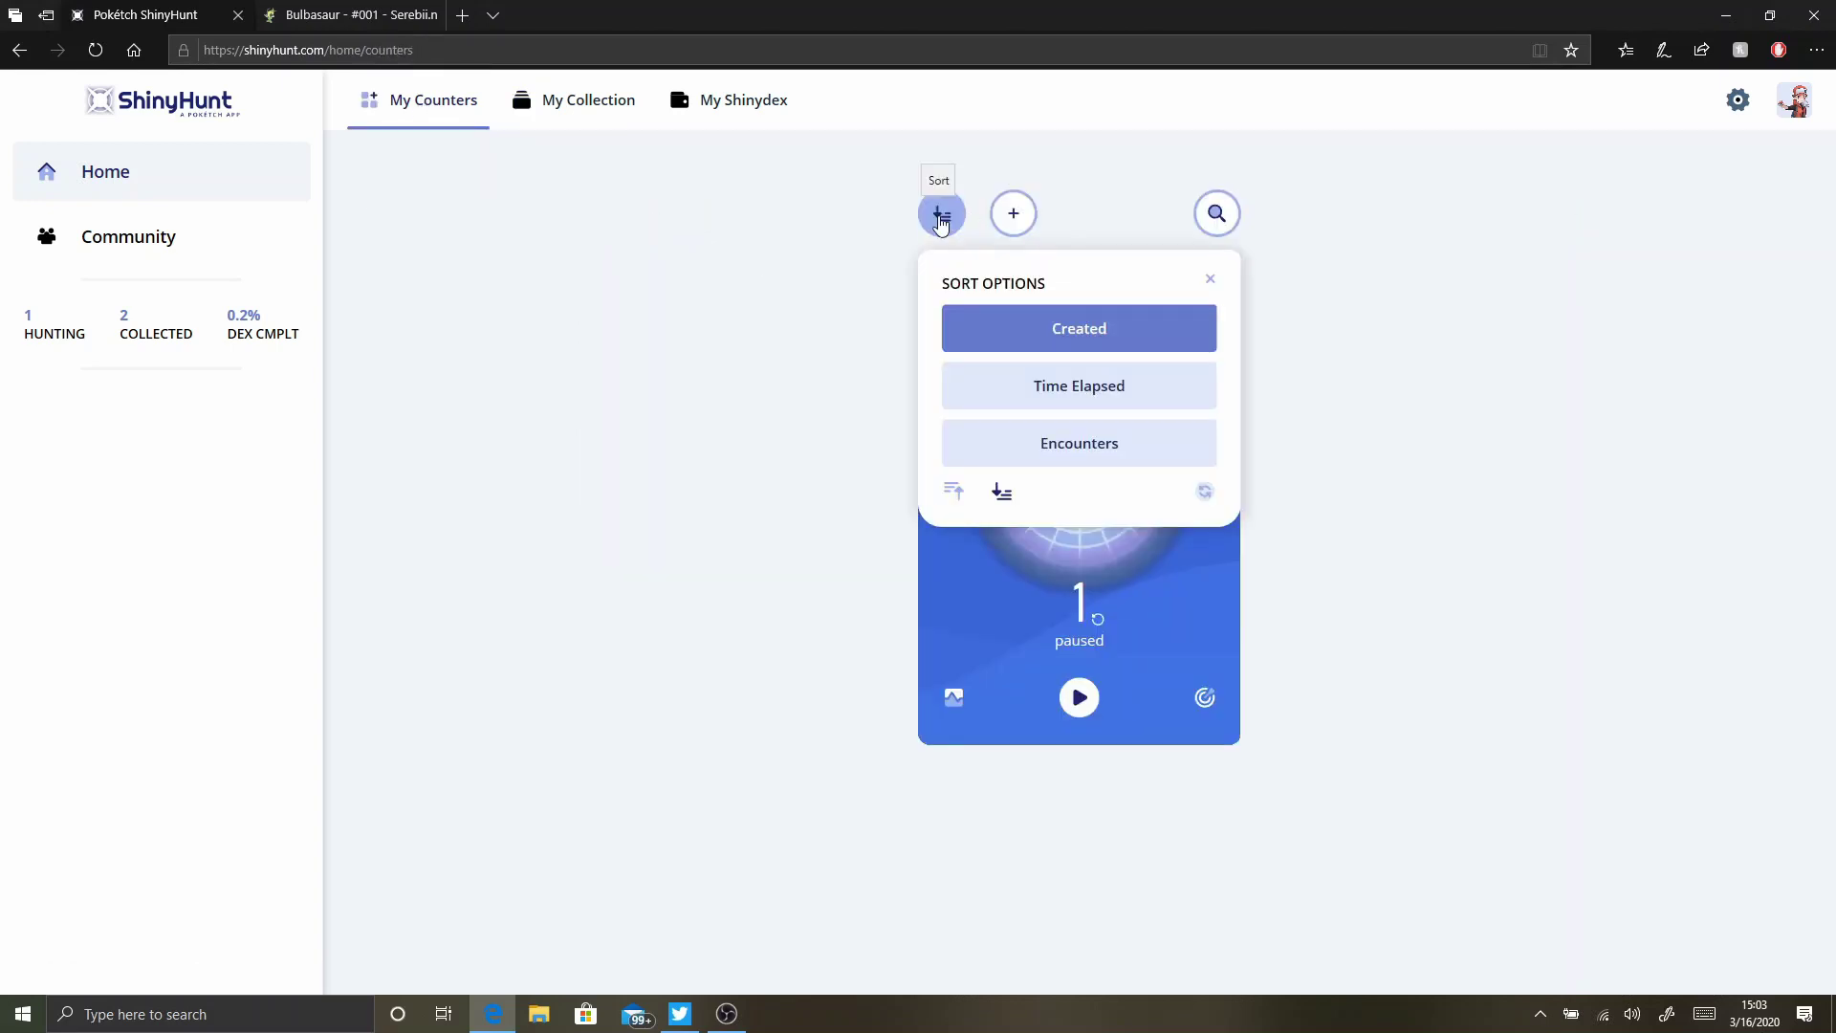
left_click(1044, 443)
left_click(1055, 392)
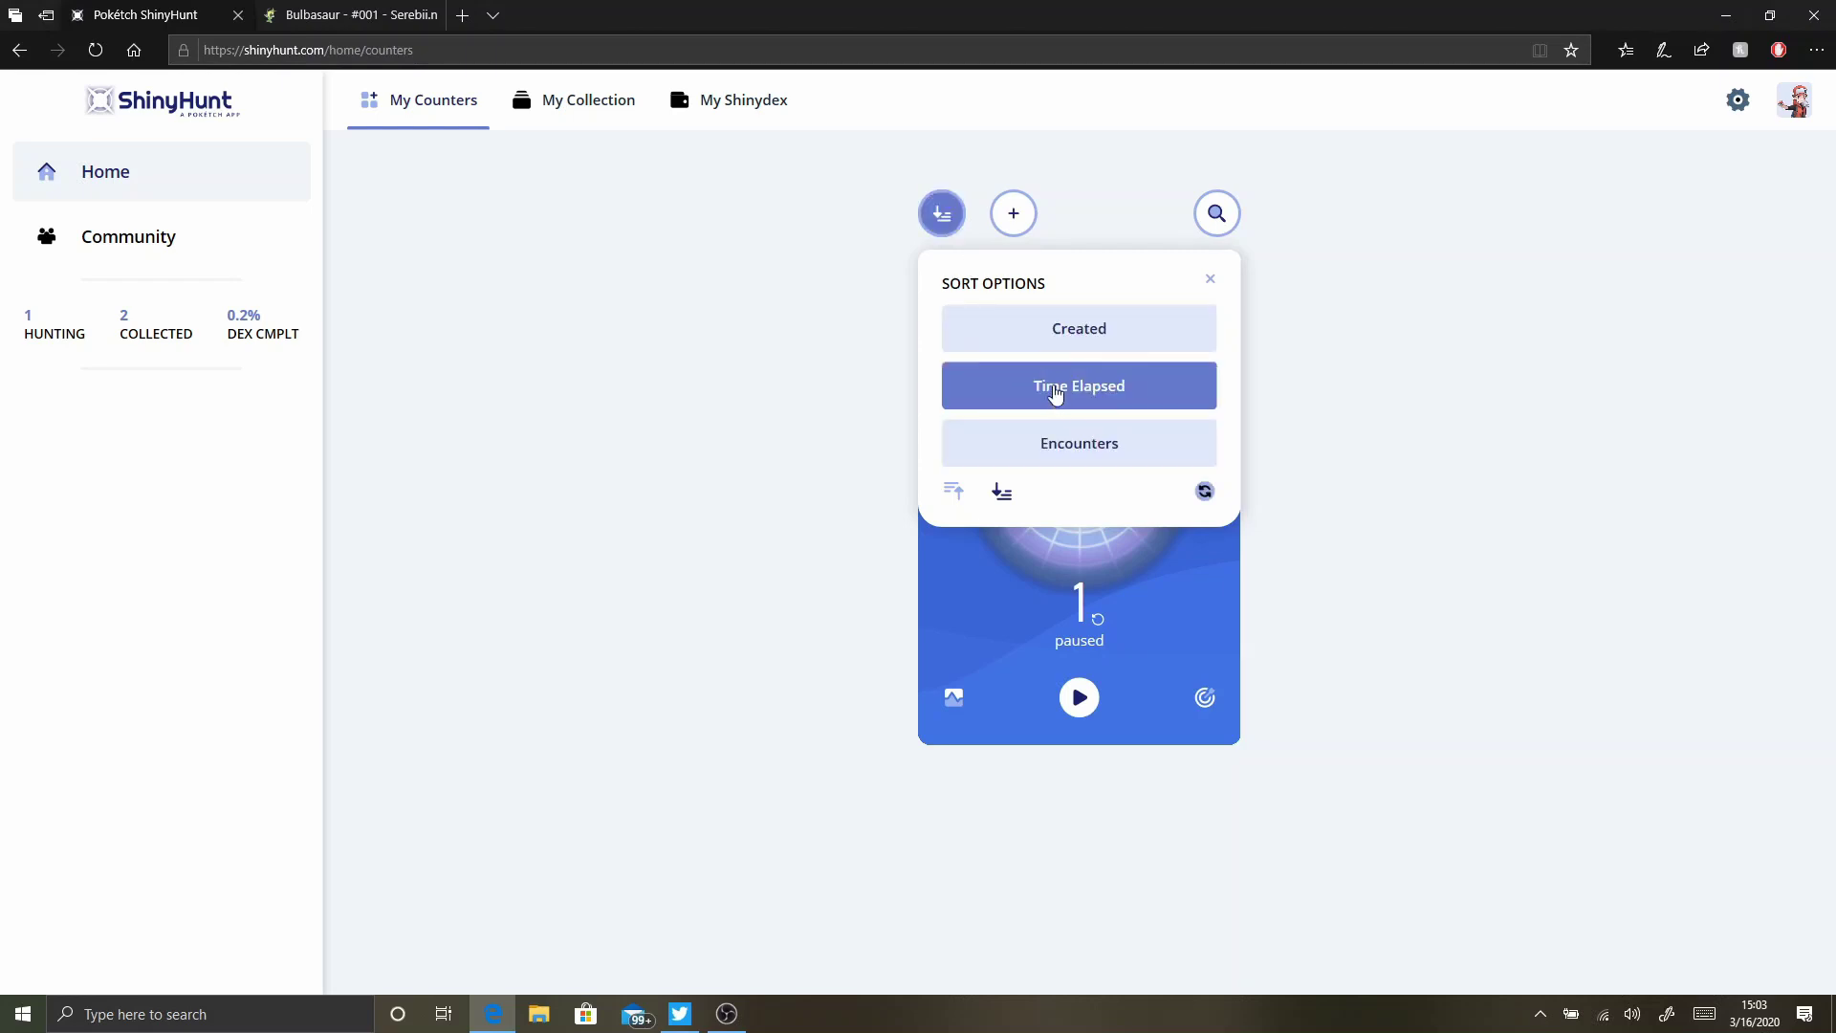
left_click(1151, 330)
left_click(1210, 280)
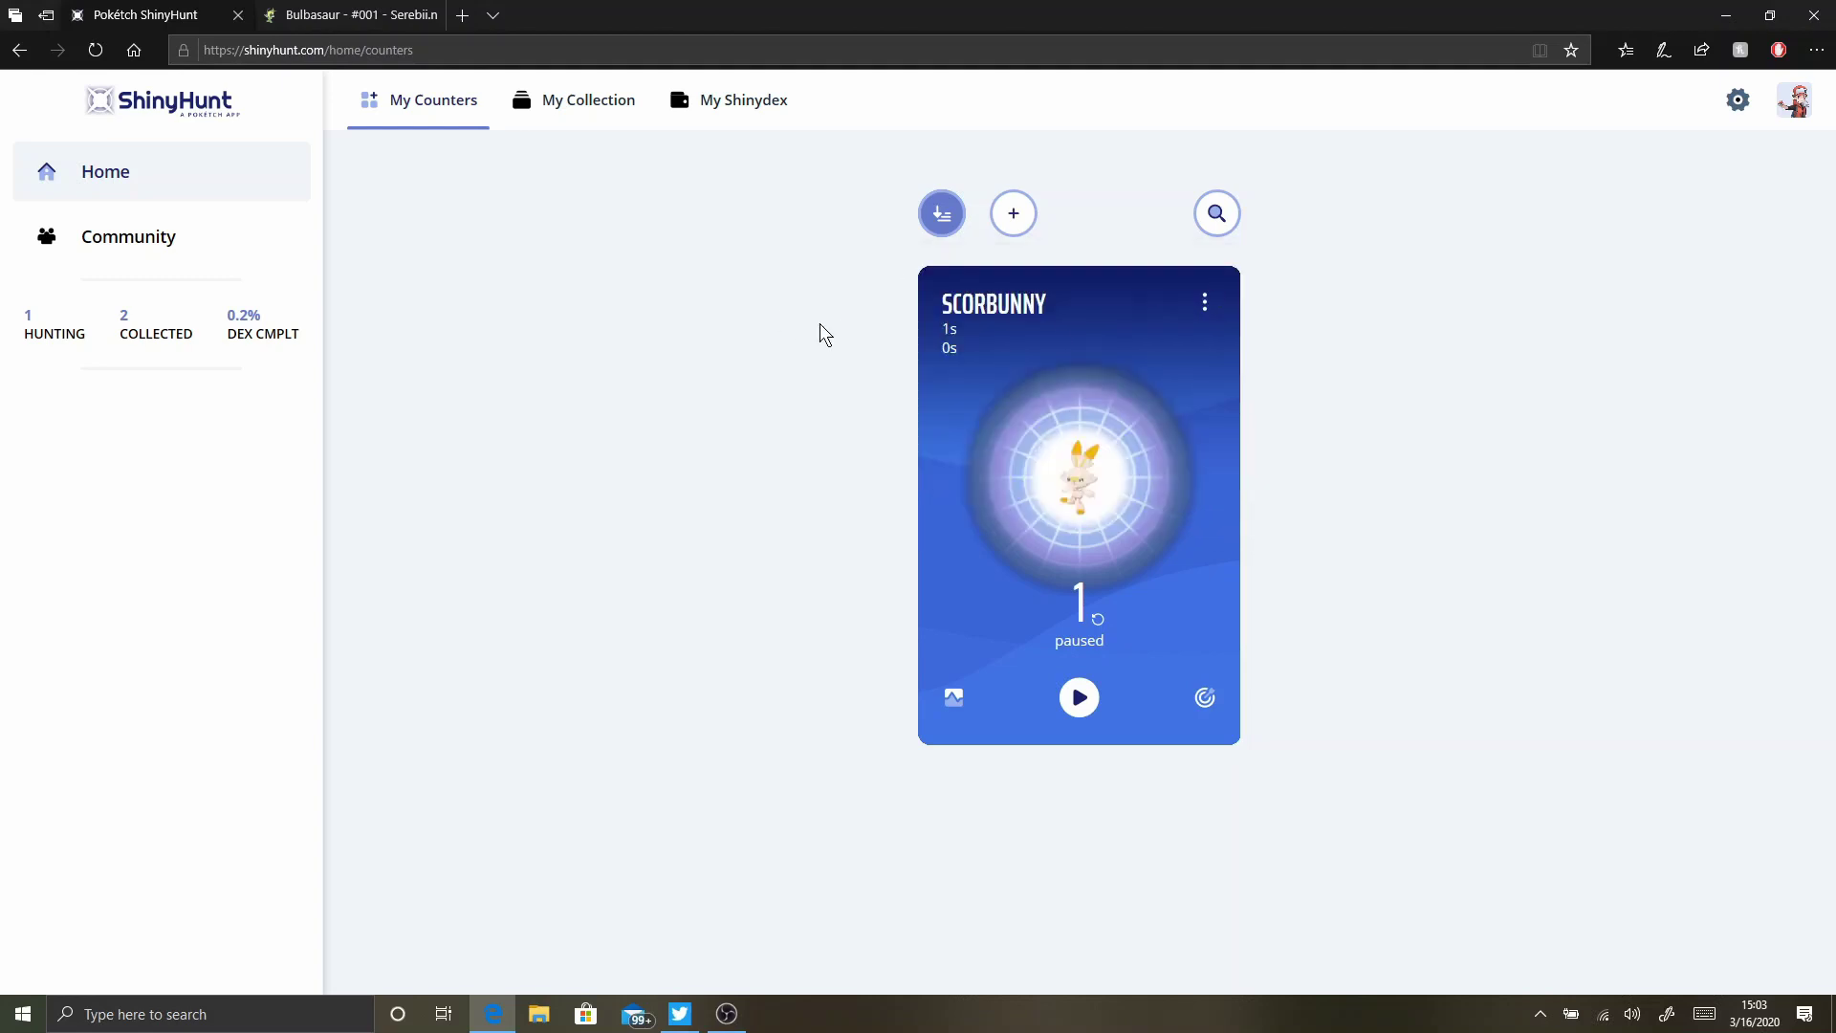